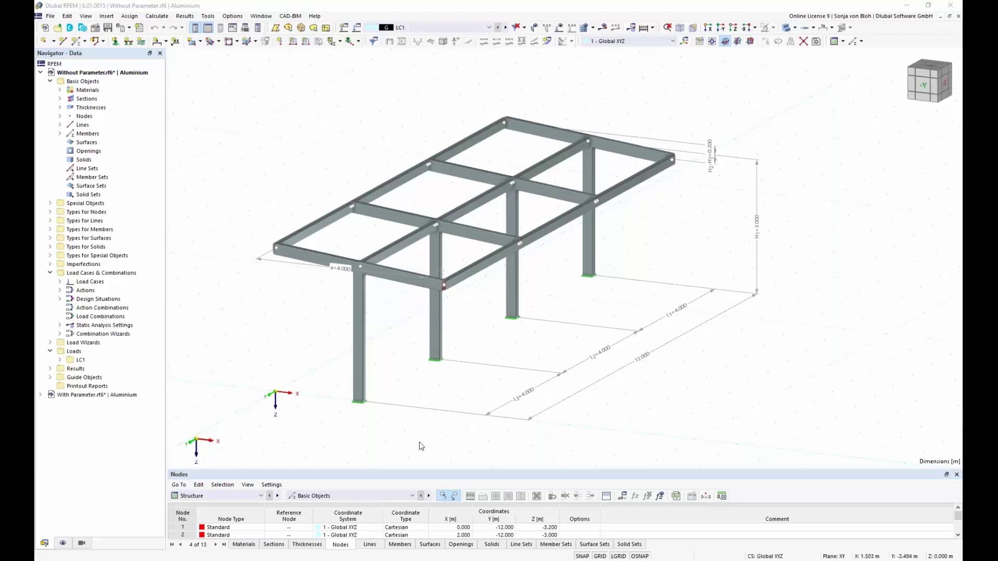
# Window-select every member of the aluminium frame across the 3-D model.
pyautogui.click(455, 527)
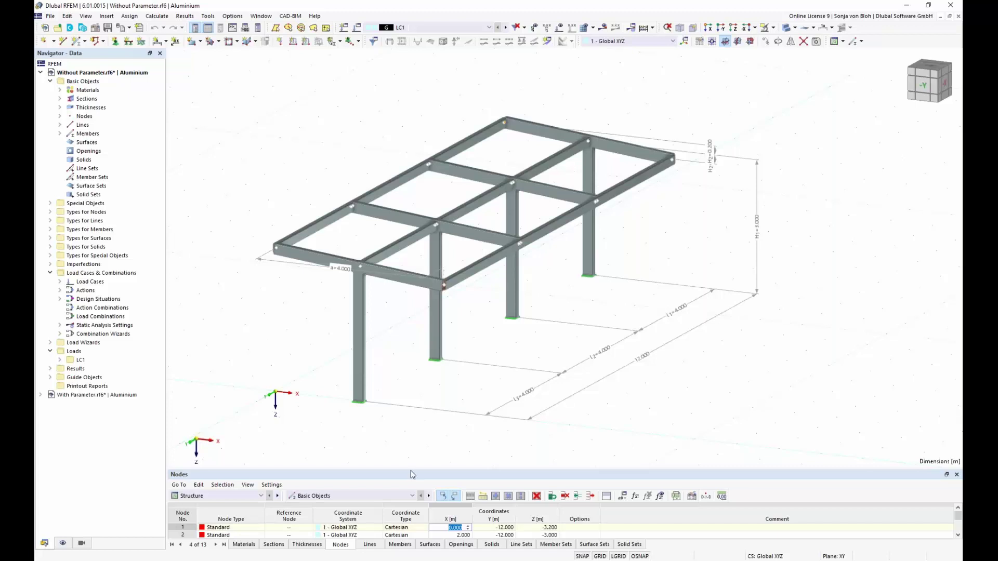
pyautogui.moveTo(218, 102); pyautogui.dragTo(821, 422)
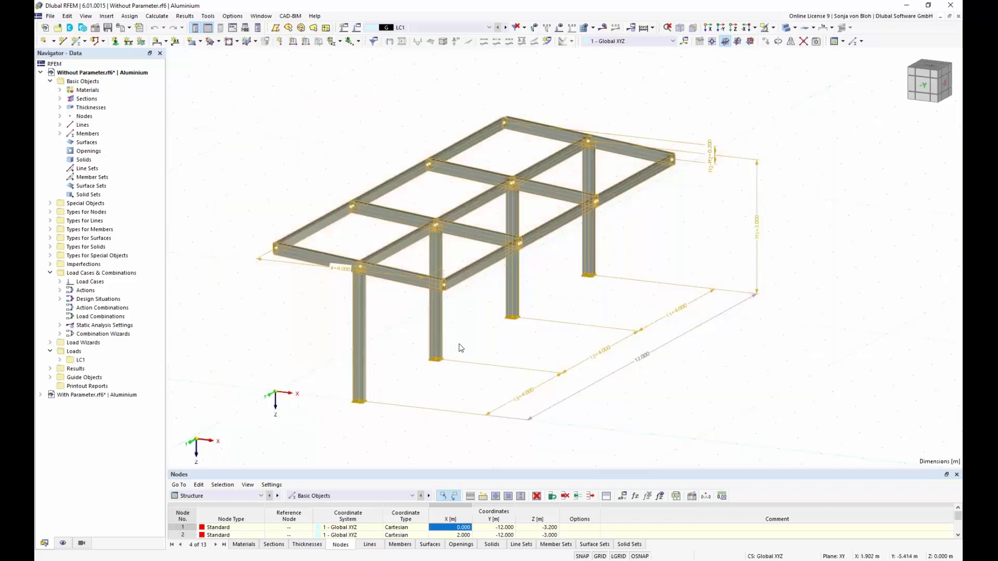
# Save the selected frame as the block 'Without Parameter' with model category 1 set to Beams.
pyautogui.click(50, 16)
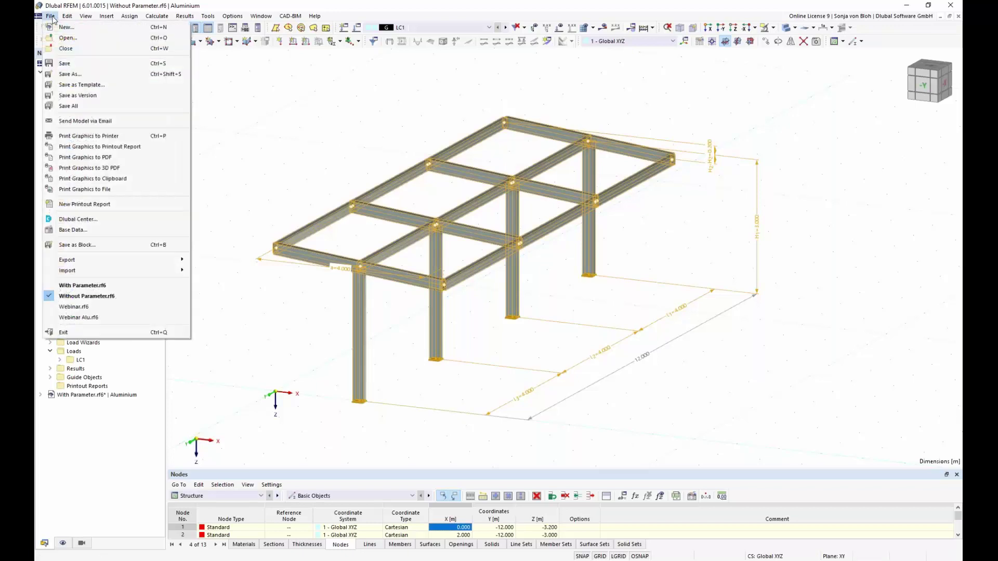
pyautogui.click(83, 245)
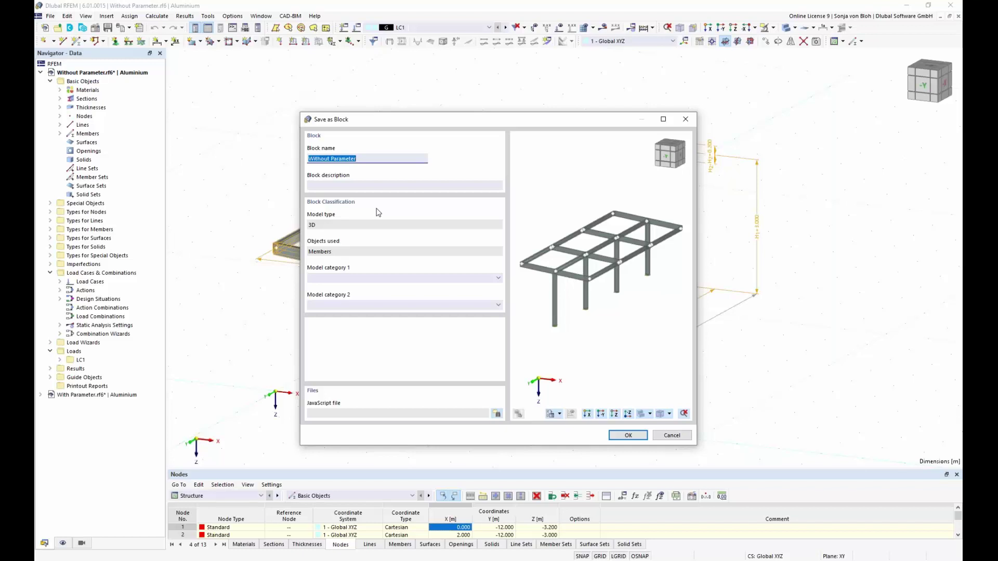
pyautogui.click(498, 278)
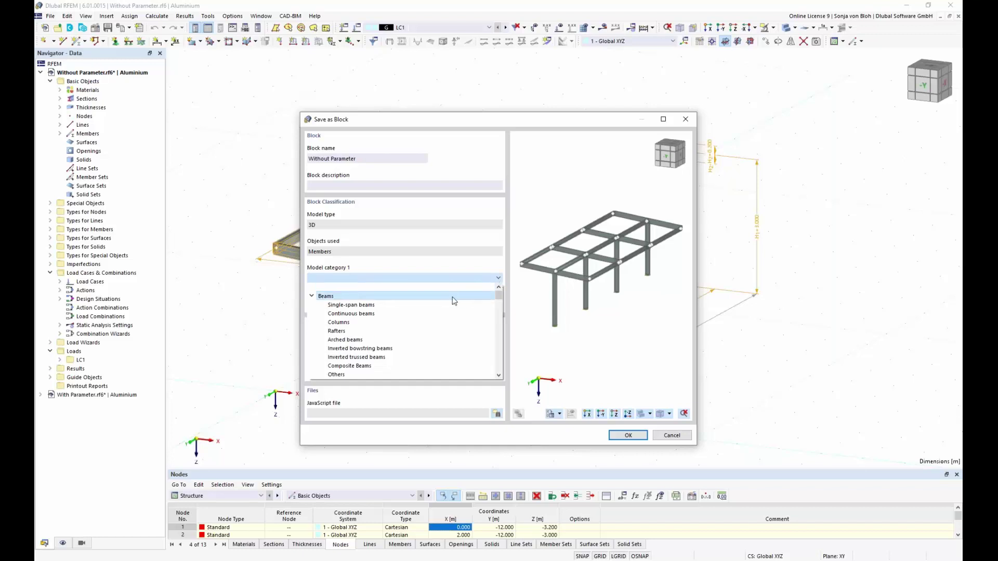
pyautogui.click(453, 296)
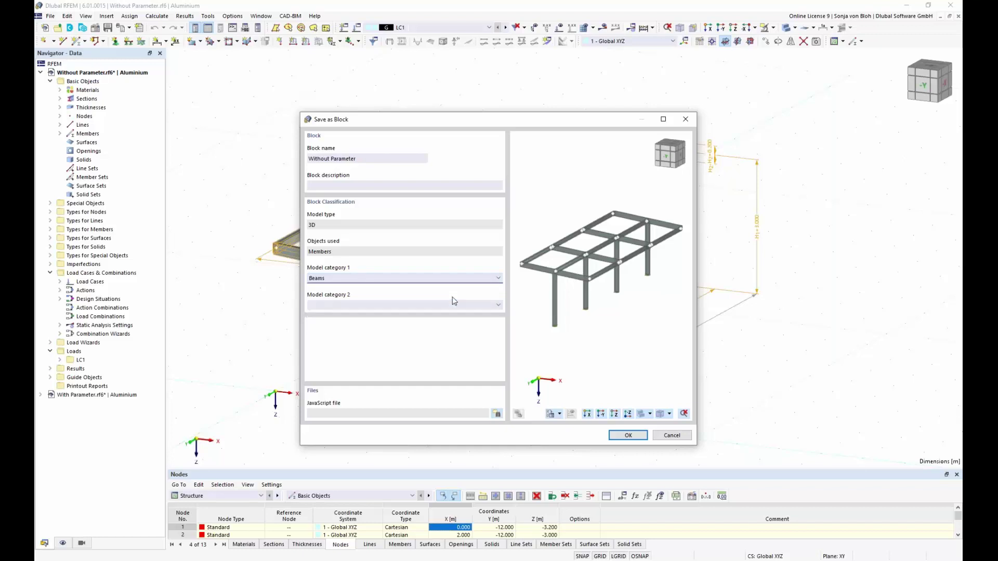
pyautogui.click(625, 436)
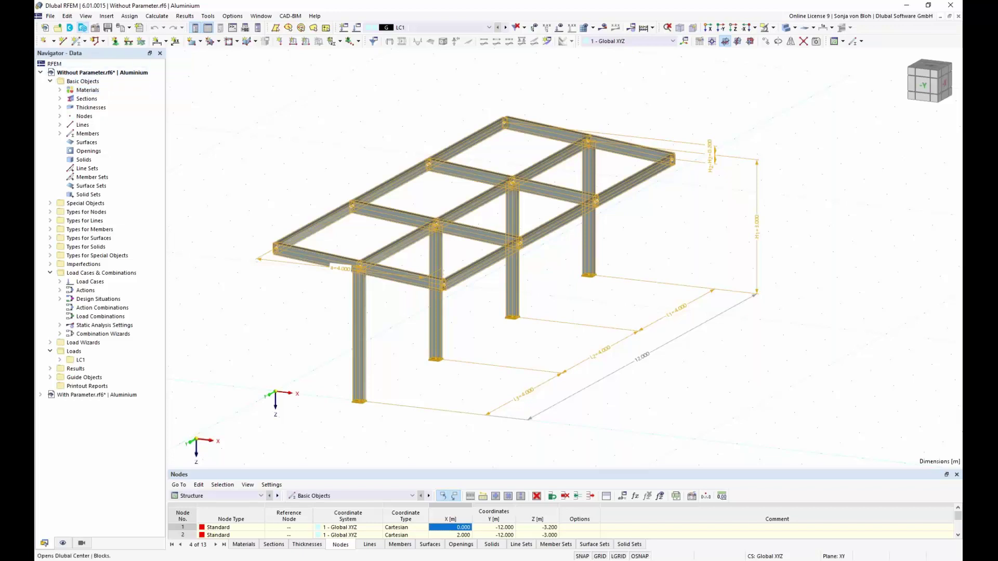
# Insert the 'Without Parameter' block from the Beams category of the Dlubal Center block library.
pyautogui.click(83, 27)
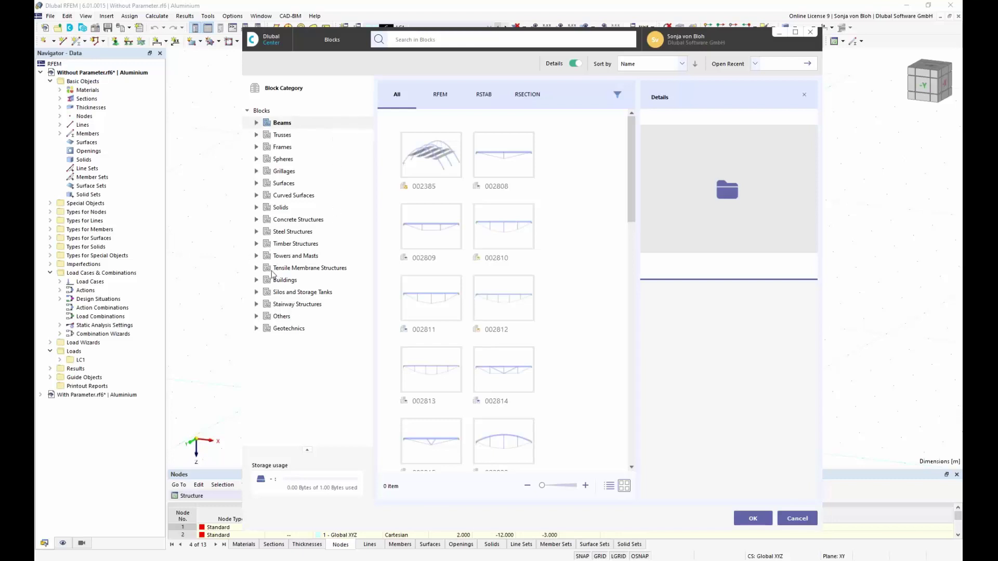
pyautogui.click(257, 256)
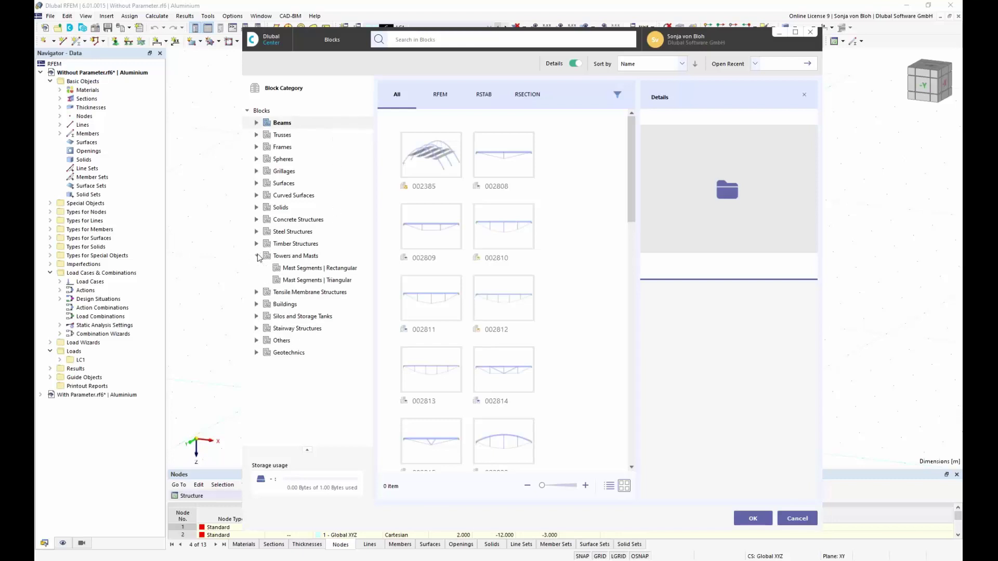
pyautogui.click(301, 257)
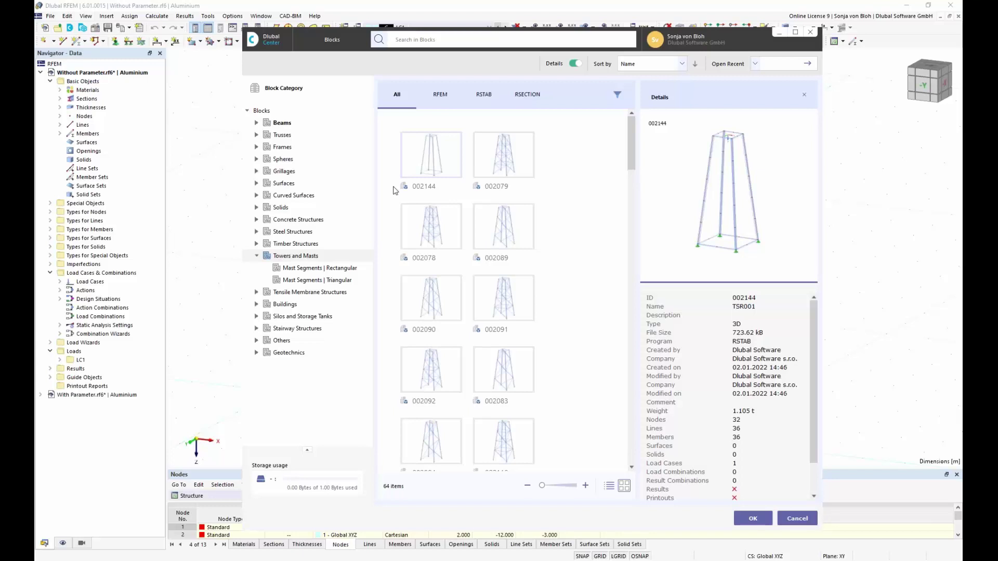
pyautogui.click(281, 126)
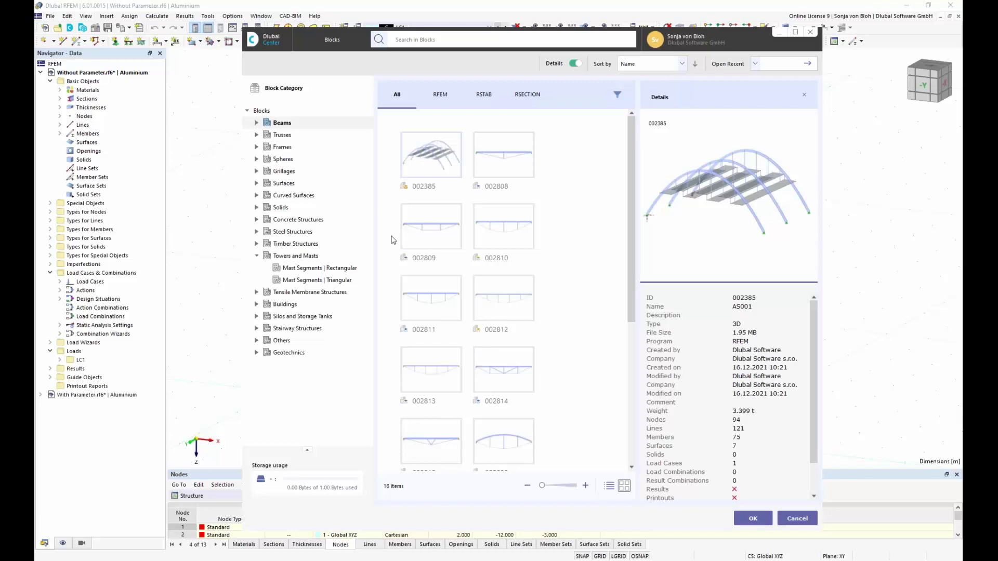
pyautogui.moveTo(638, 287); pyautogui.dragTo(637, 436)
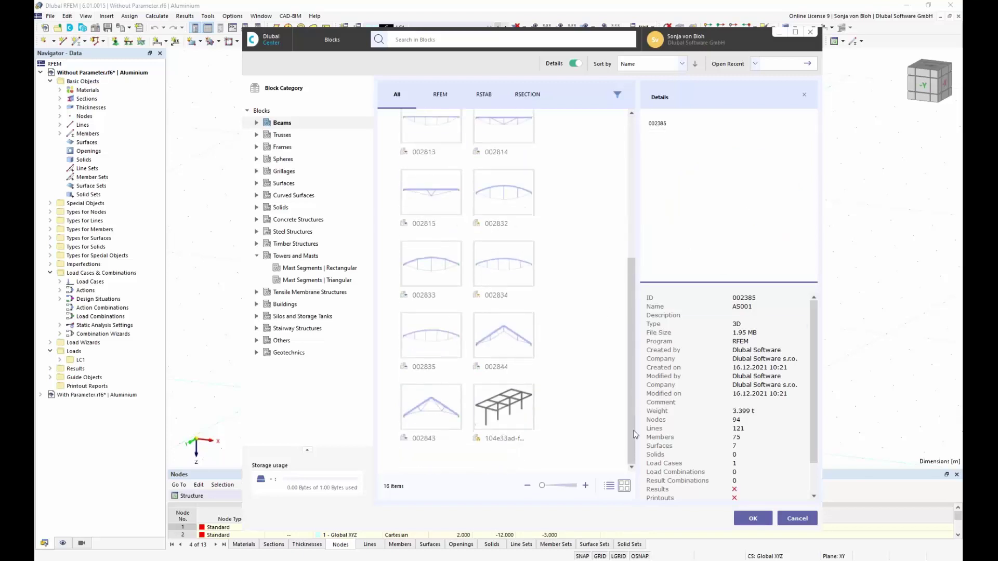
pyautogui.click(504, 406)
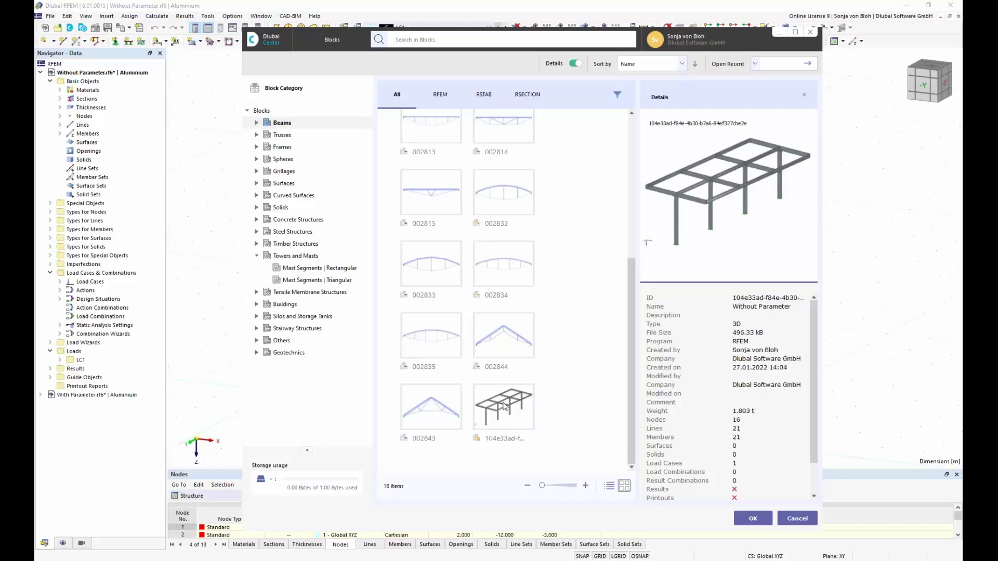
pyautogui.click(754, 517)
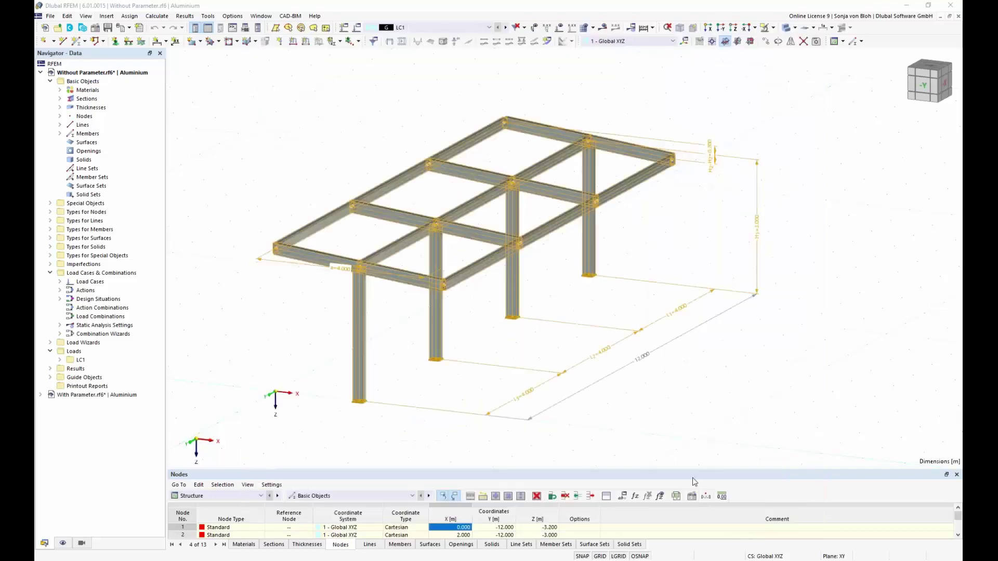
# Set the block's insert node to 32 and pick the insert point at X 10.000 m.
pyautogui.doubleClick(612, 357)
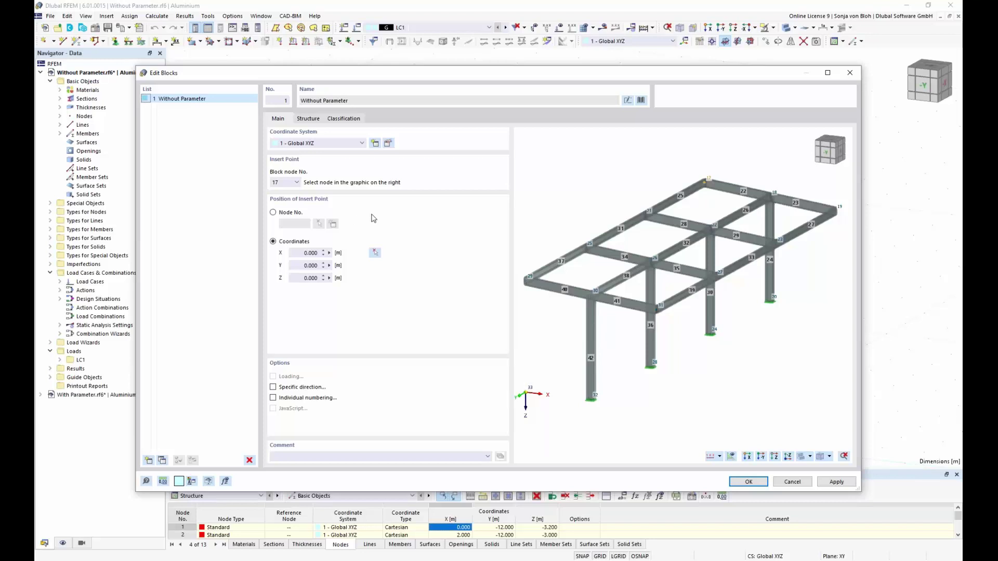
pyautogui.click(593, 397)
pyautogui.click(297, 183)
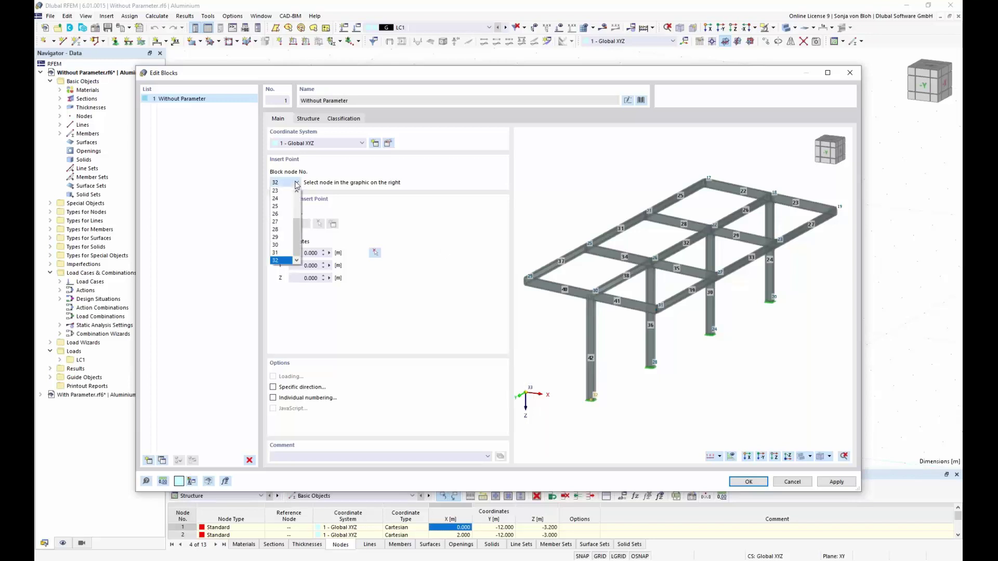
pyautogui.click(334, 174)
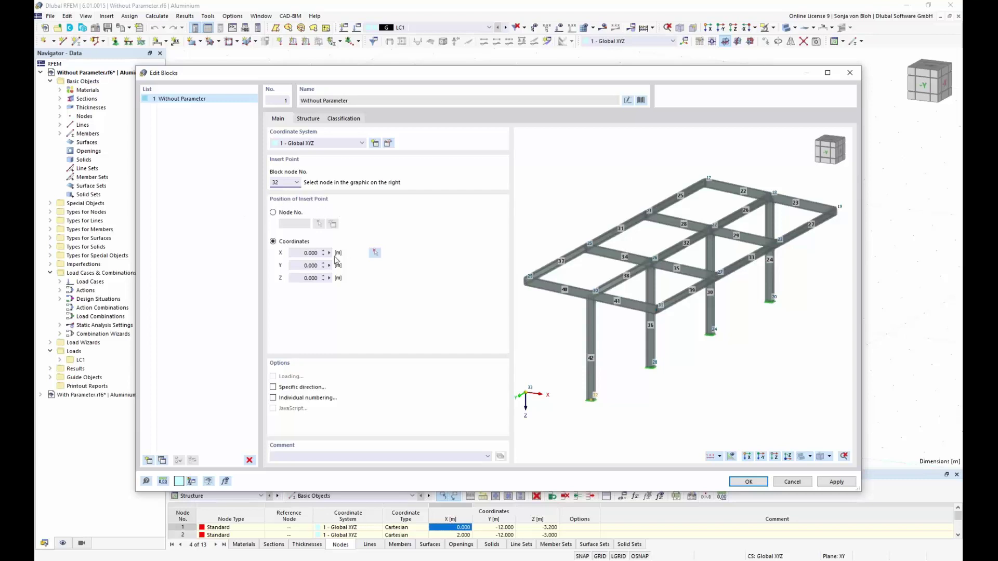
pyautogui.click(294, 253)
pyautogui.click(374, 253)
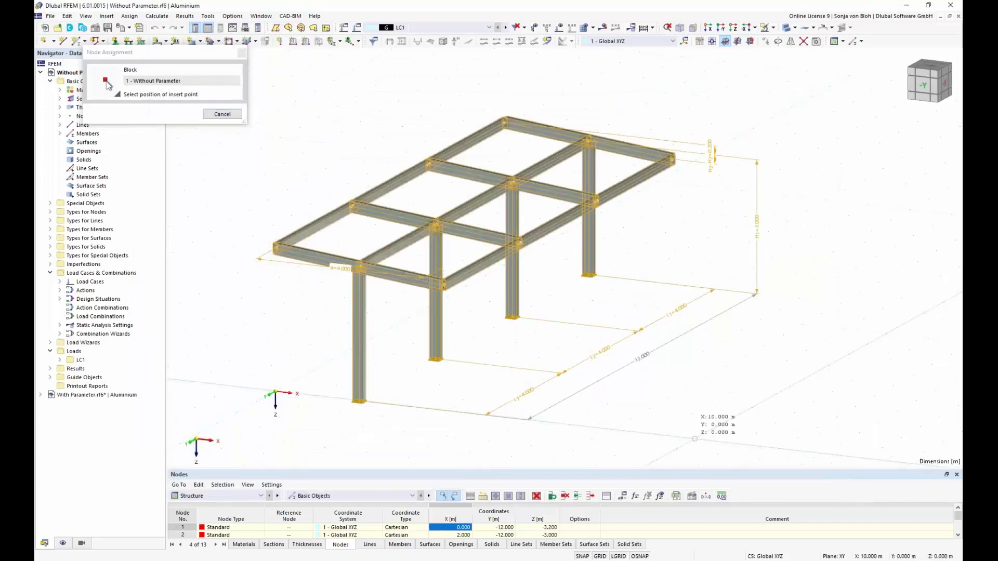
pyautogui.click(106, 82)
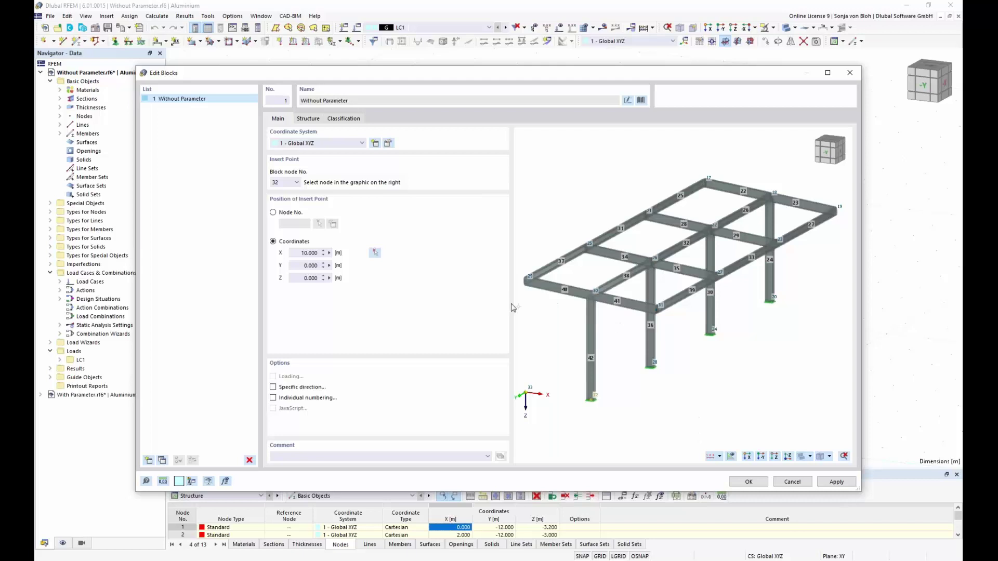
# Review Section 1 on the block's Structure tab and confirm the block placement.
pyautogui.click(308, 119)
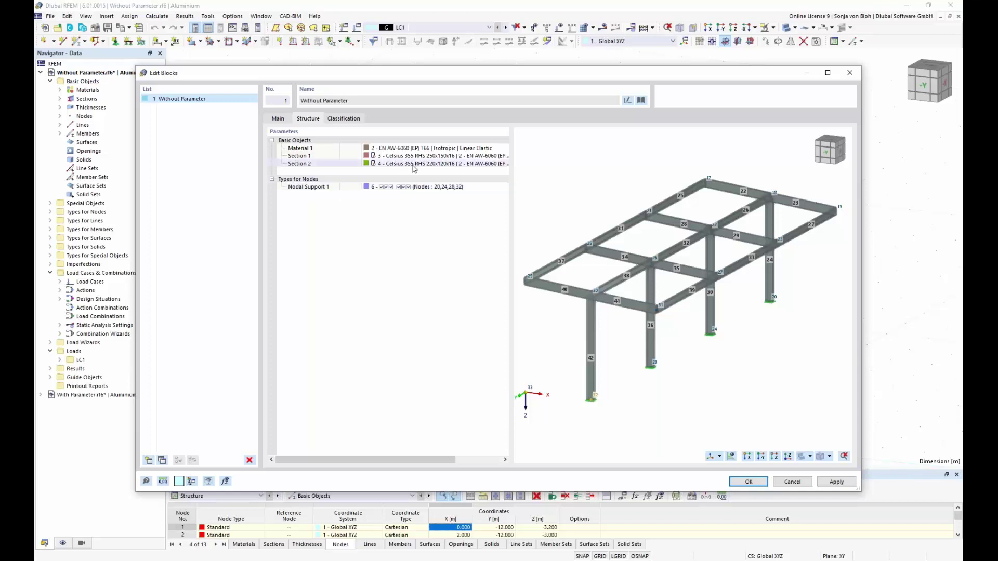
pyautogui.click(436, 156)
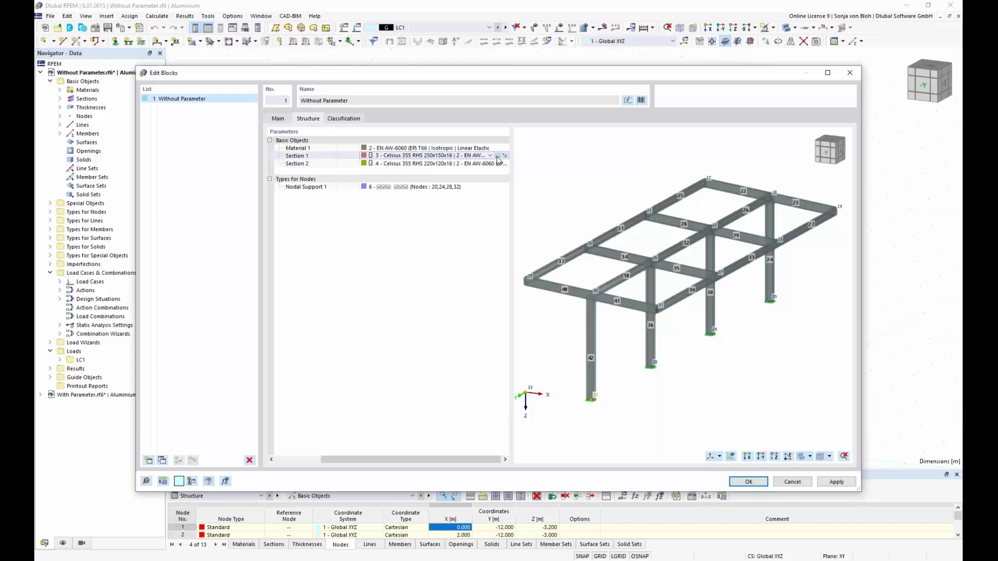
pyautogui.click(497, 157)
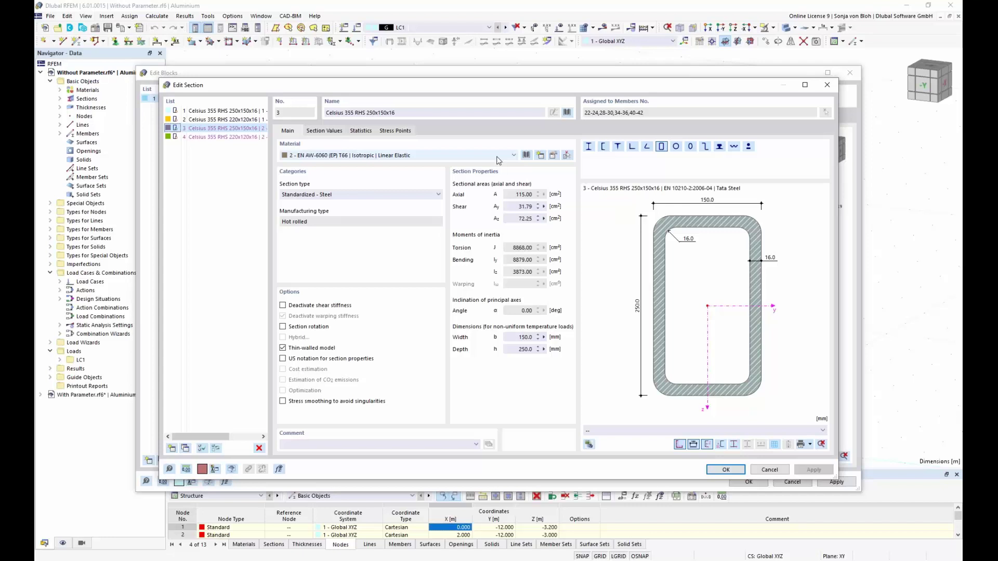
pyautogui.click(829, 90)
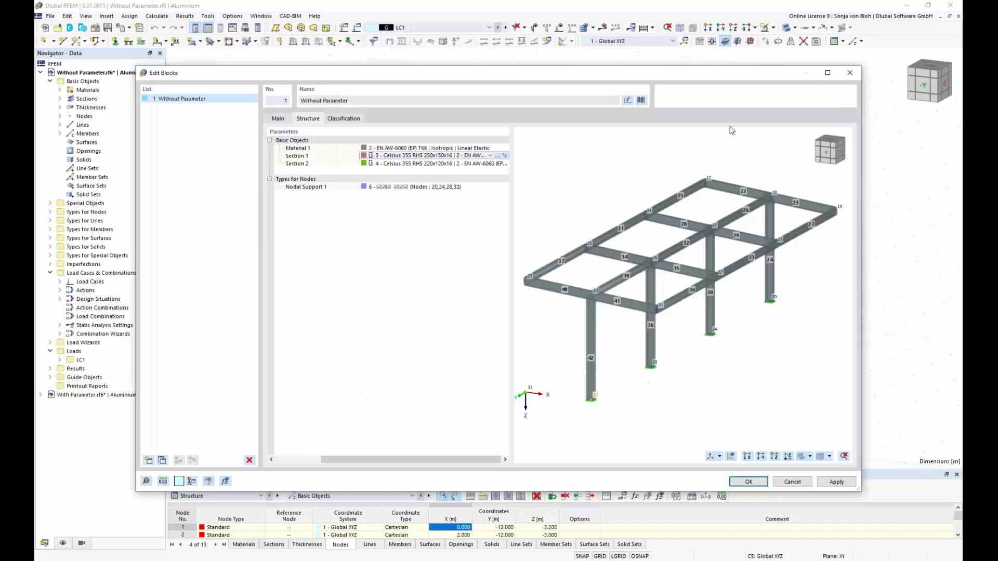
pyautogui.click(748, 481)
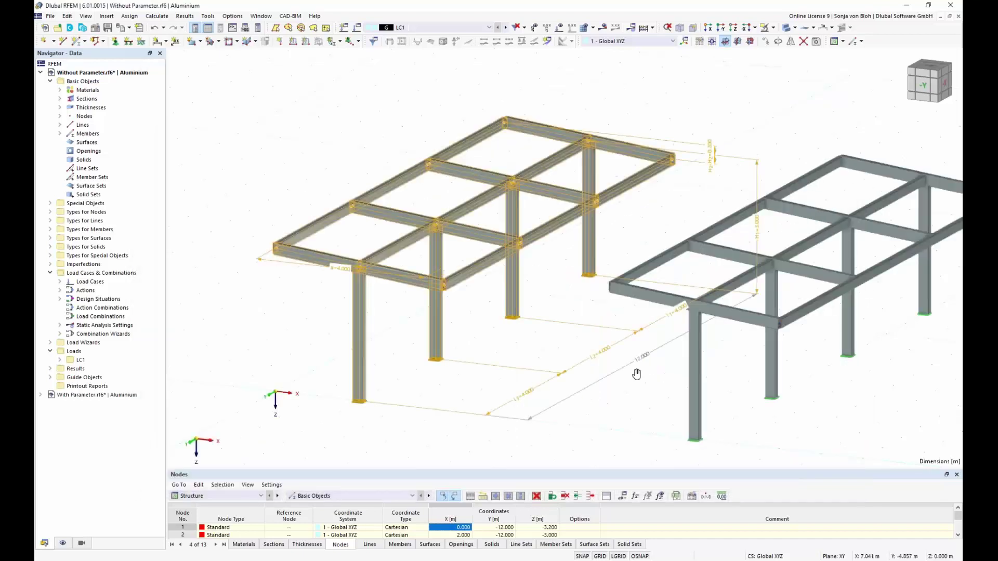
# Edit the 'Without Parameter' block from the Special Objects > Blocks list in the Navigator.
pyautogui.moveTo(636, 374); pyautogui.dragTo(541, 338, button='middle')
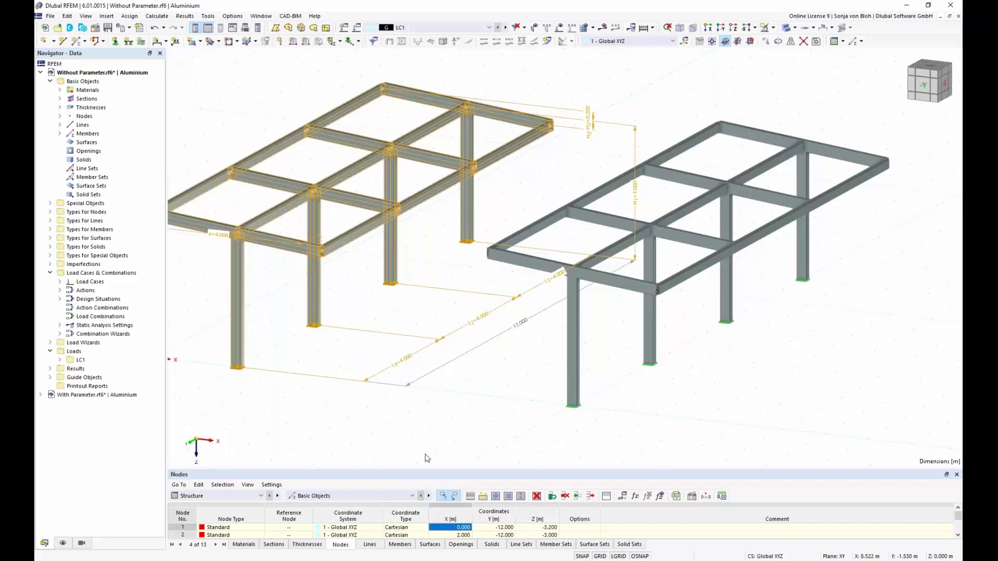
pyautogui.click(50, 204)
pyautogui.click(61, 264)
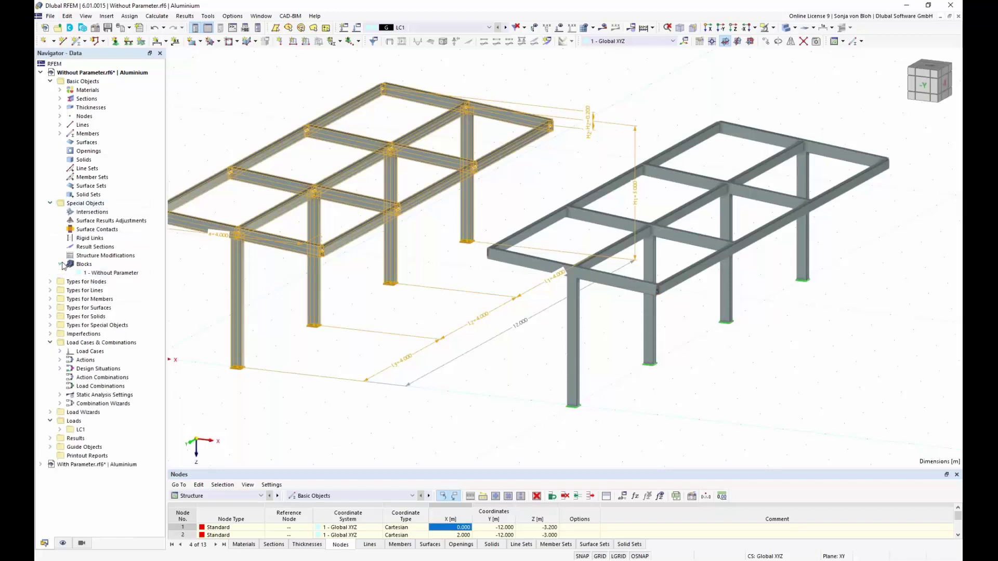
pyautogui.click(113, 273)
pyautogui.rightClick(113, 274)
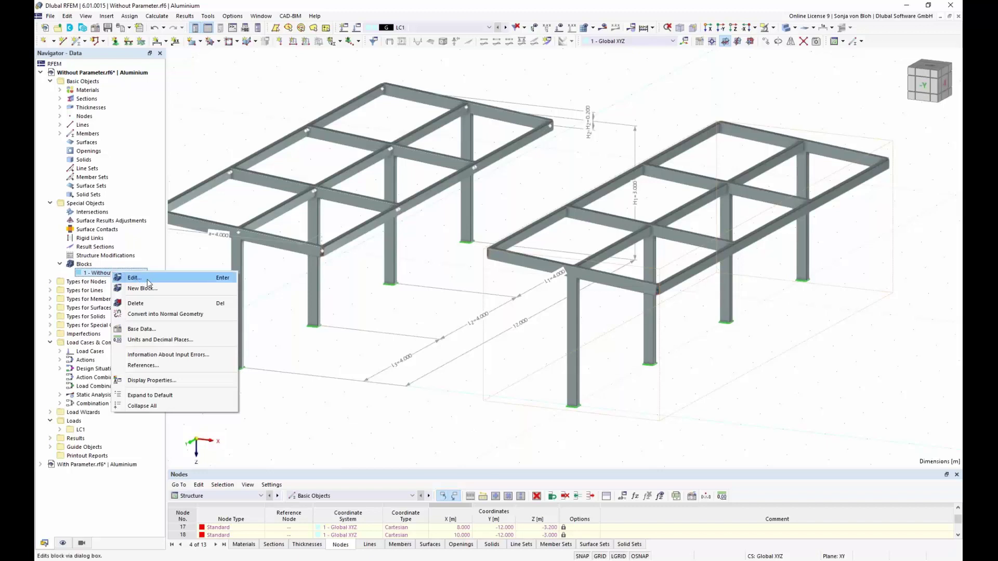
pyautogui.click(134, 279)
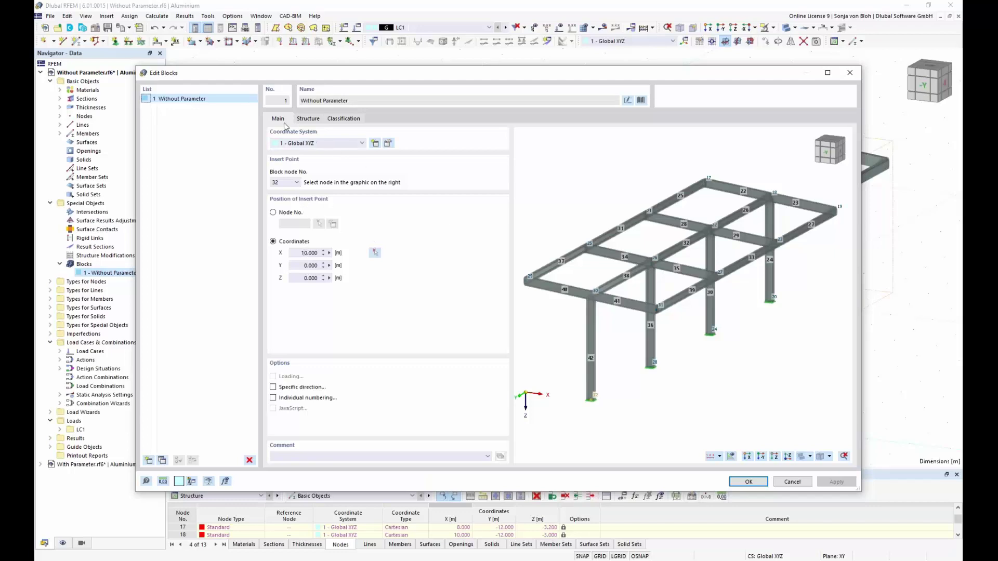
# Change the block's insert point X to 15, then drag the copy beside the original and accept regeneration.
pyautogui.click(312, 120)
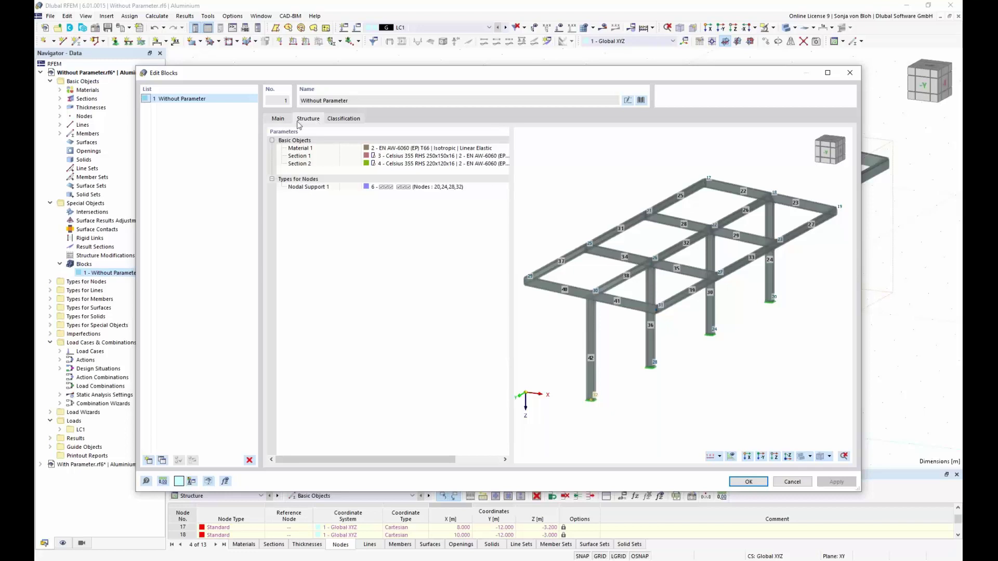
pyautogui.click(278, 119)
pyautogui.doubleClick(312, 253)
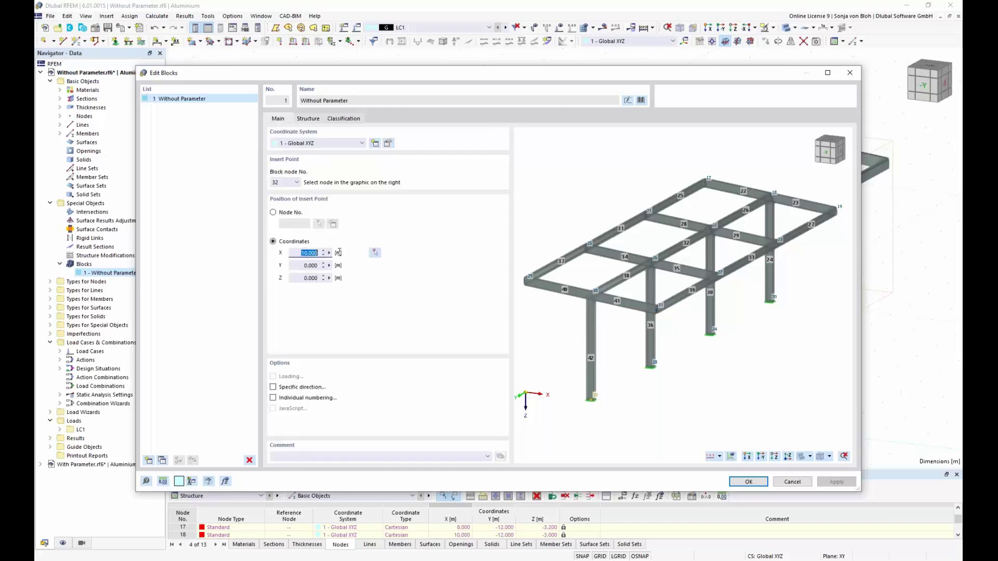
pyautogui.write('15')
pyautogui.click(745, 481)
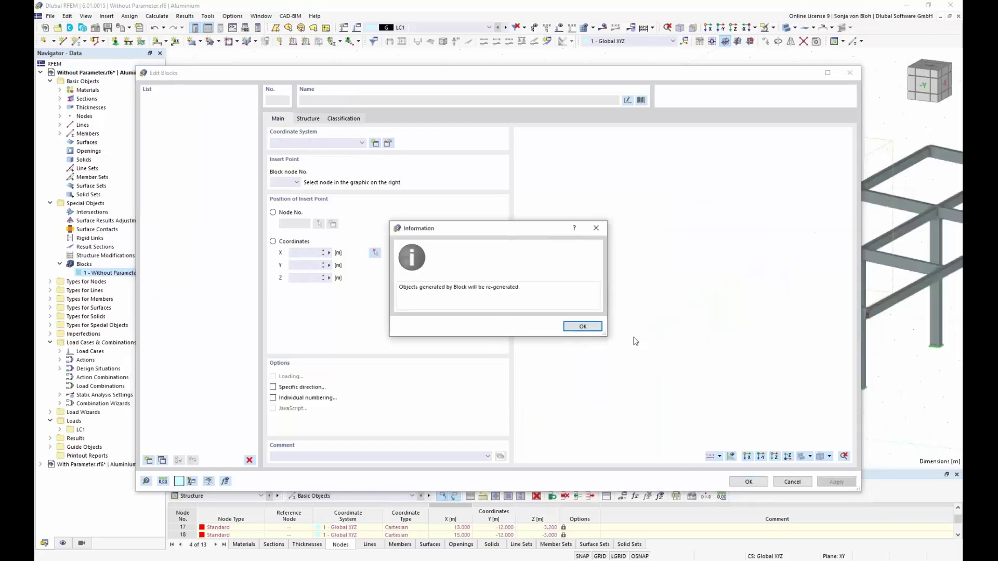
pyautogui.click(583, 327)
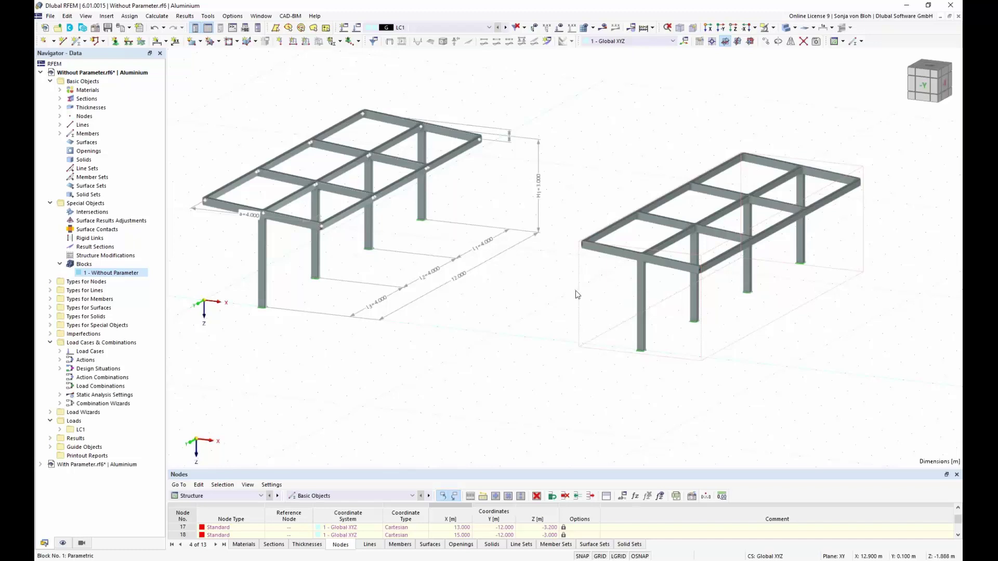
pyautogui.moveTo(581, 286); pyautogui.dragTo(438, 295)
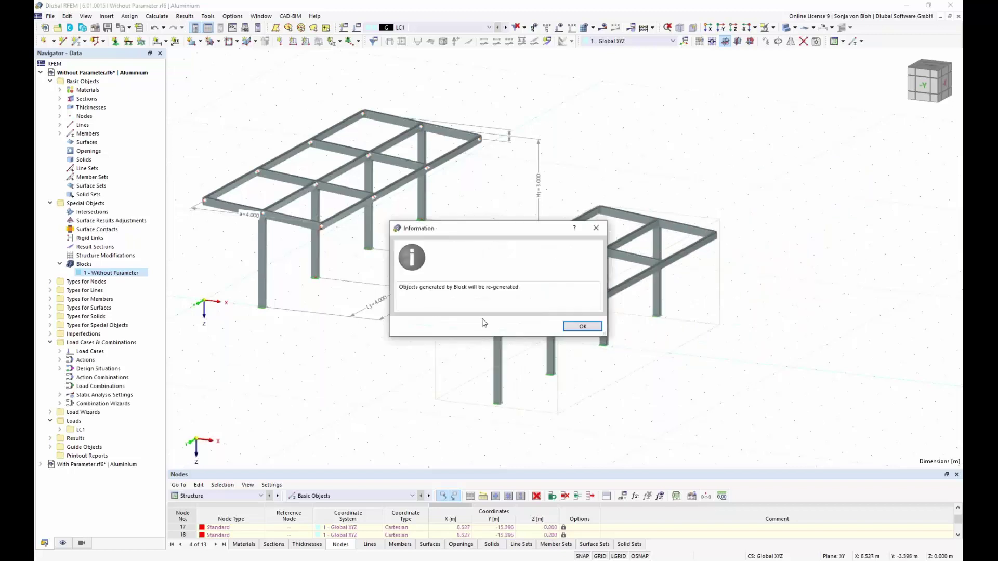
pyautogui.click(581, 326)
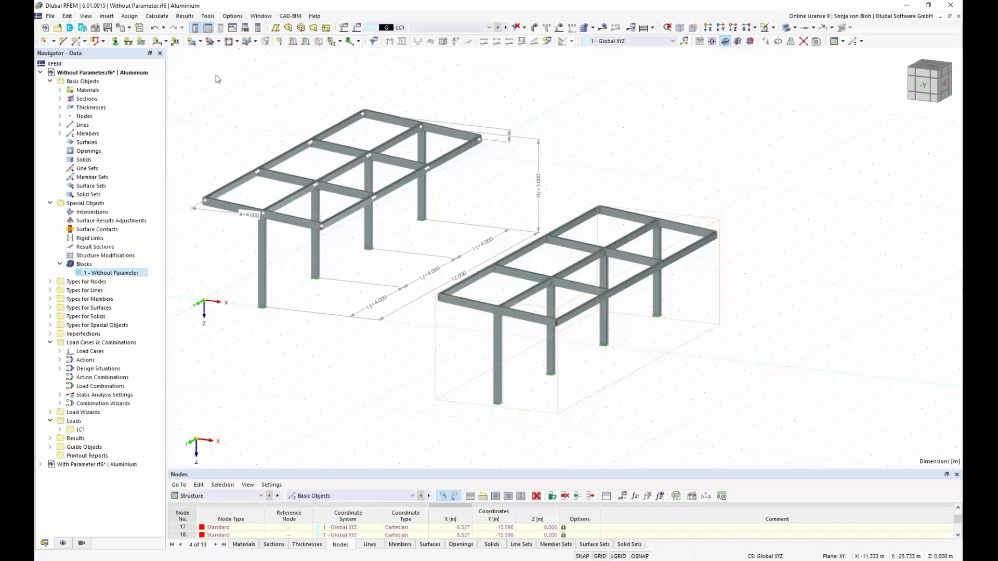
# Discard changes to Without Parameter.rf6 and open the Edit Global Parameters dialog of With Parameter.rf6.
pyautogui.click(50, 17)
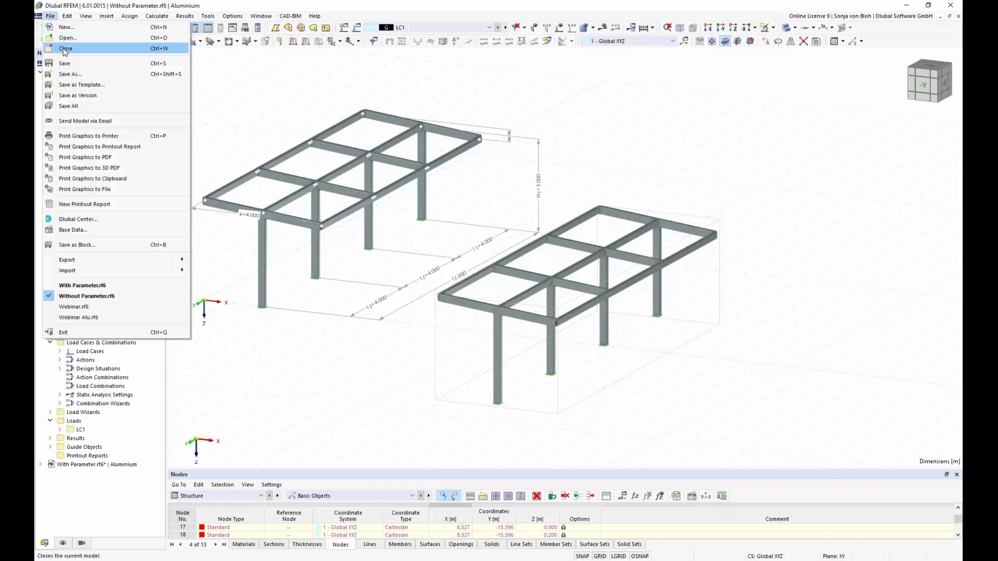
pyautogui.click(64, 51)
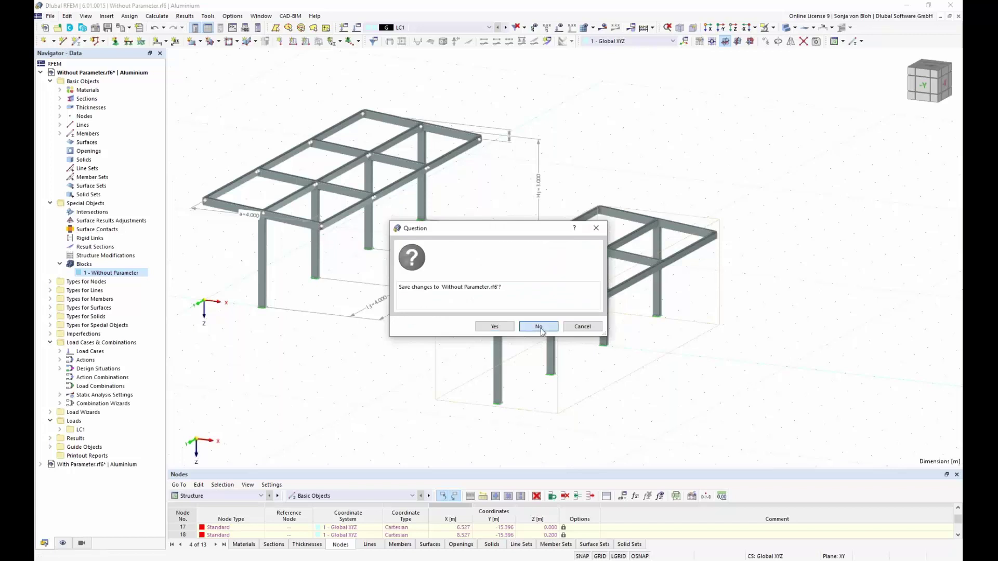
pyautogui.click(539, 327)
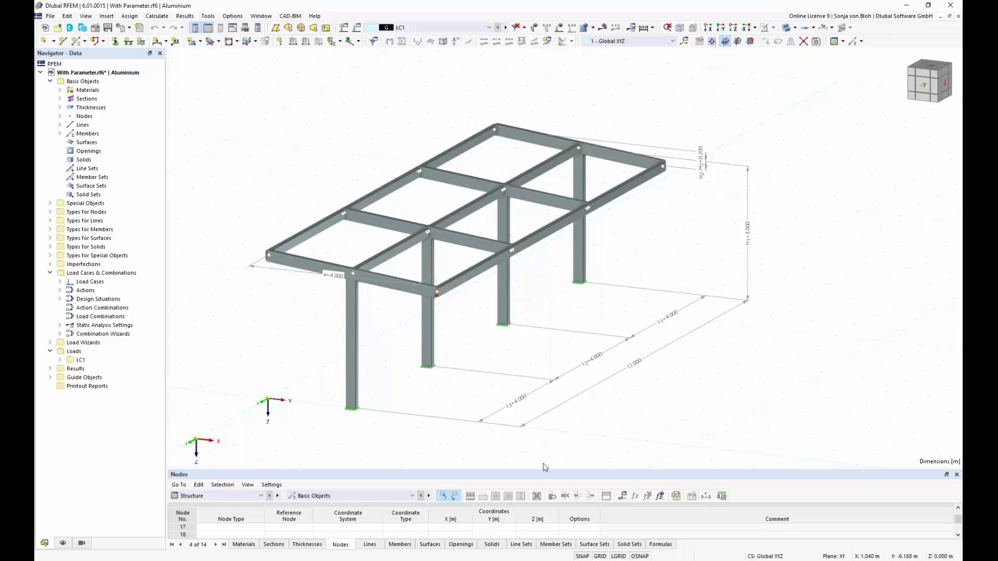
pyautogui.click(625, 497)
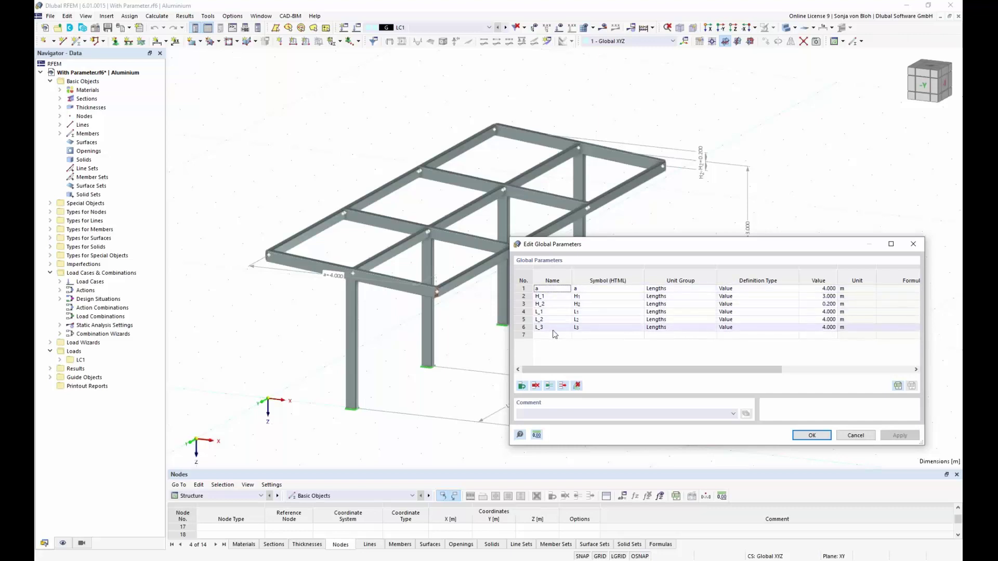
pyautogui.click(684, 289)
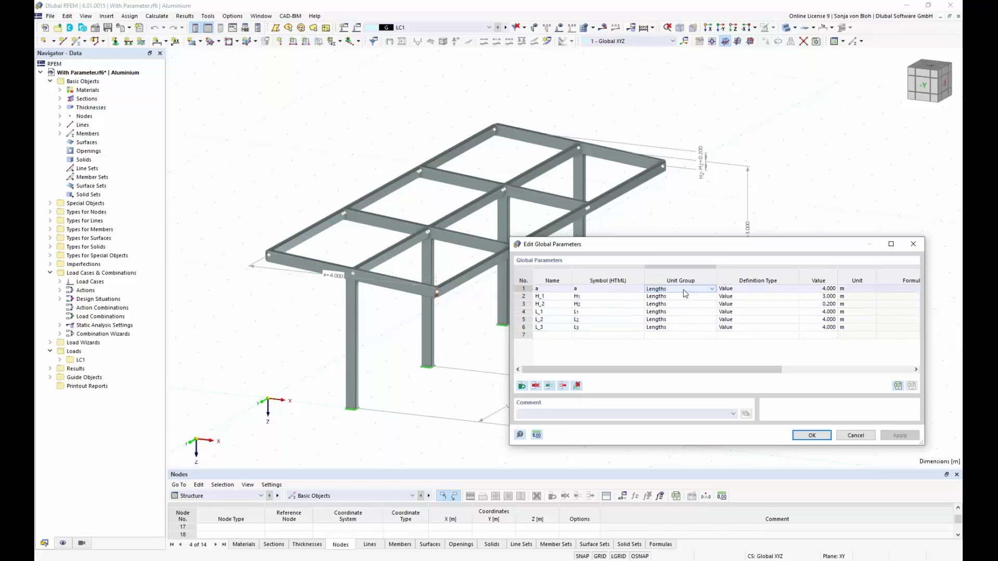
pyautogui.click(713, 289)
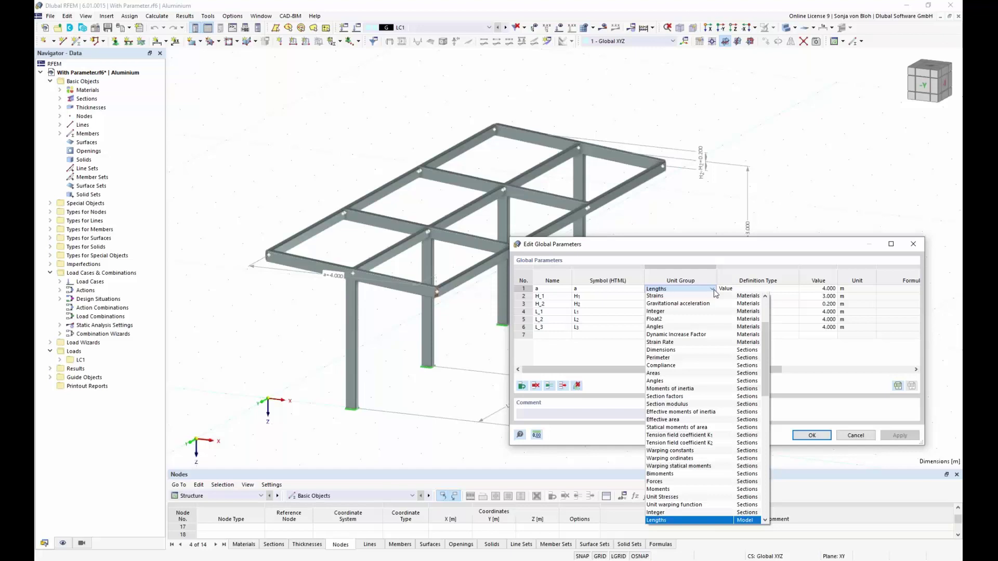
pyautogui.click(715, 293)
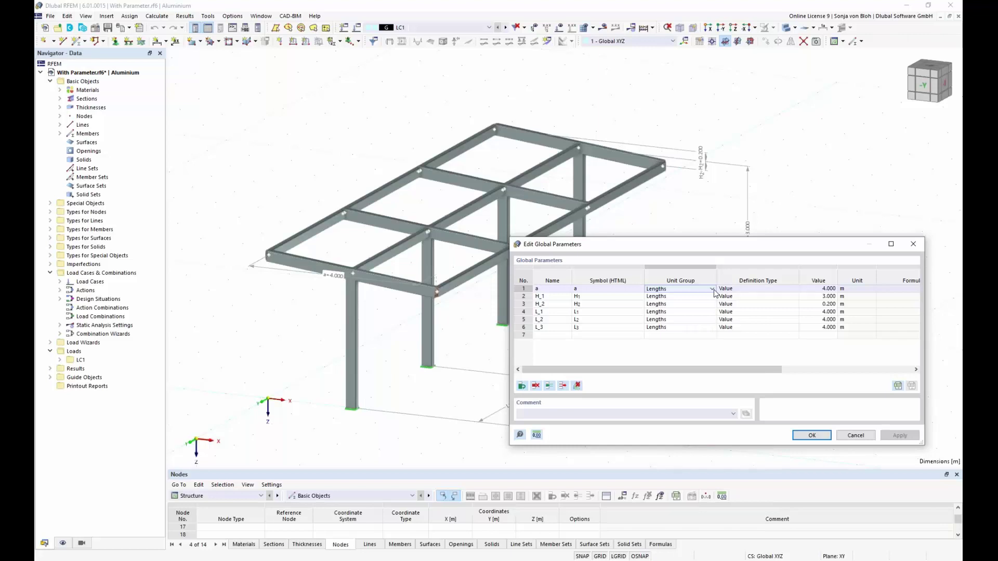
pyautogui.click(755, 289)
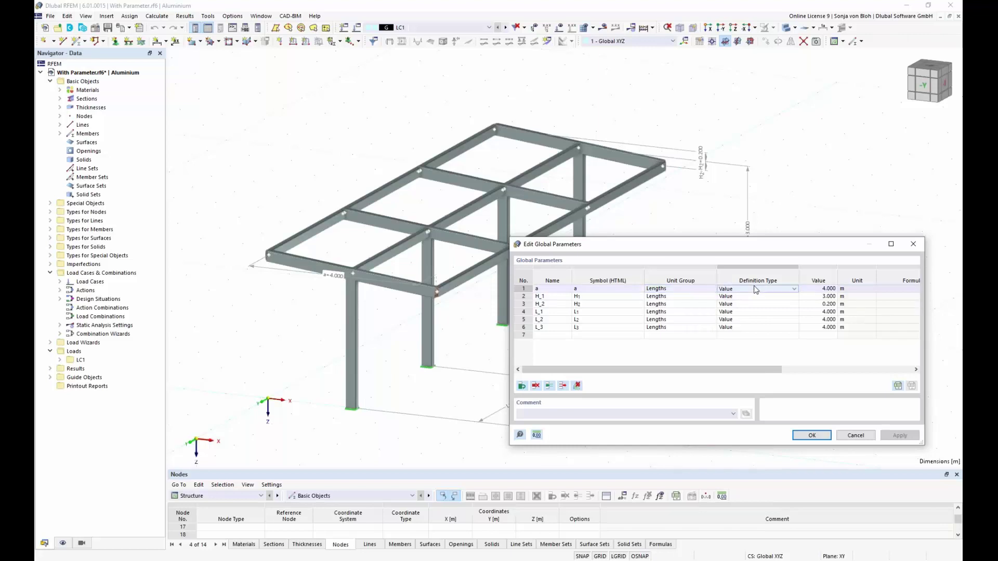
pyautogui.click(794, 289)
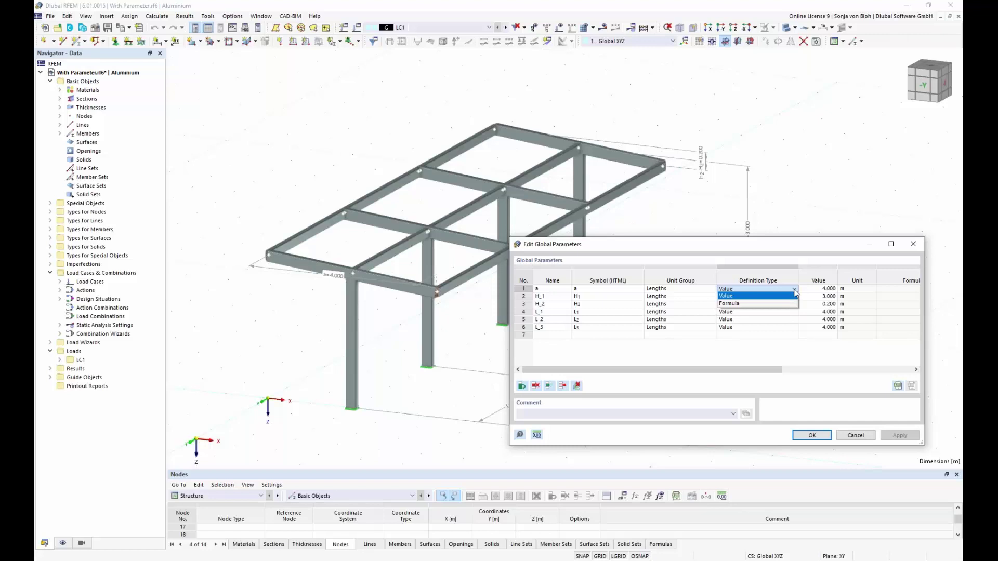
pyautogui.click(794, 290)
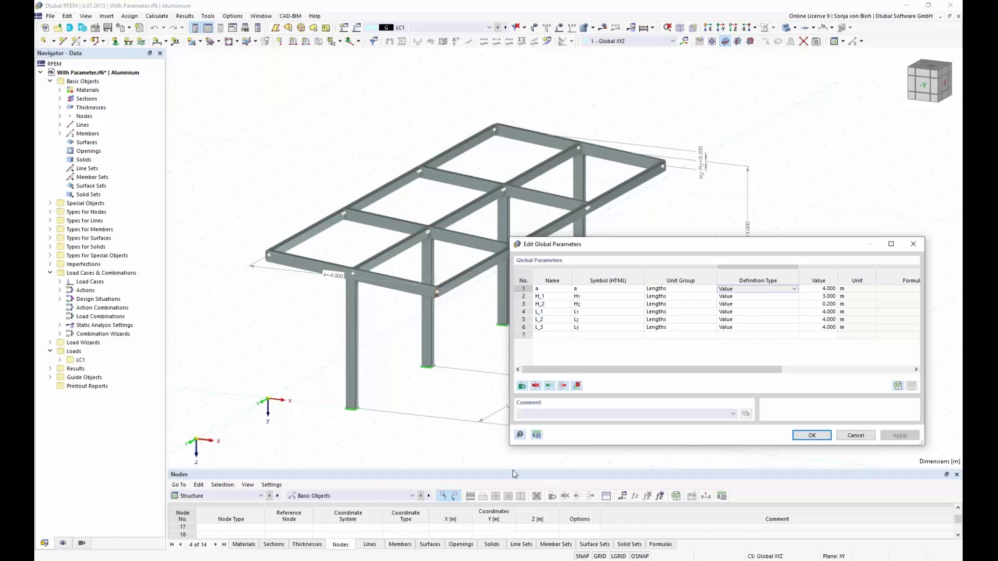
# Enlarge the Nodes table and inspect node 1's Y formula -L_1-L_2-L_3 without changing it.
pyautogui.click(865, 437)
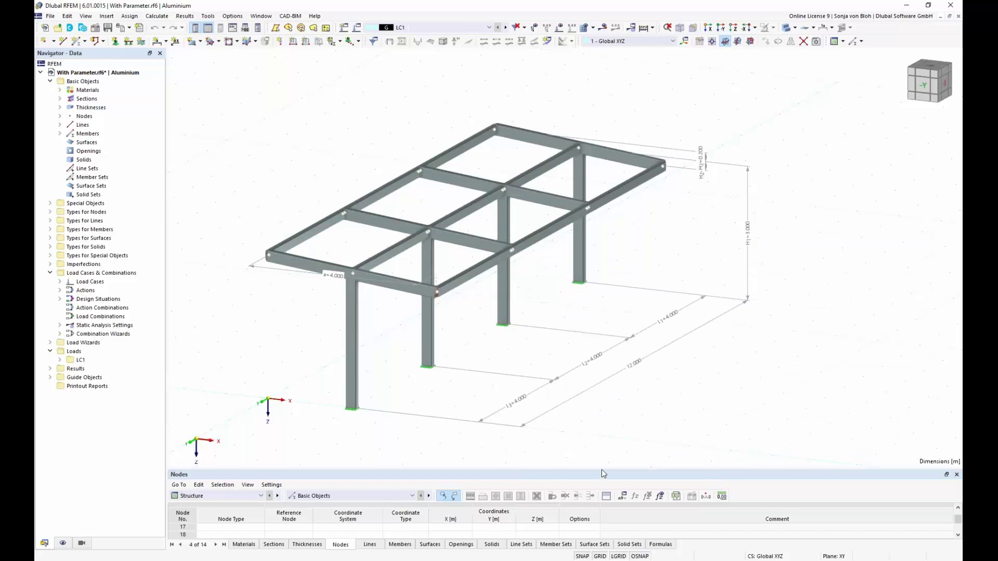
pyautogui.moveTo(601, 470); pyautogui.dragTo(615, 339)
pyautogui.scroll(5, 564, 468)
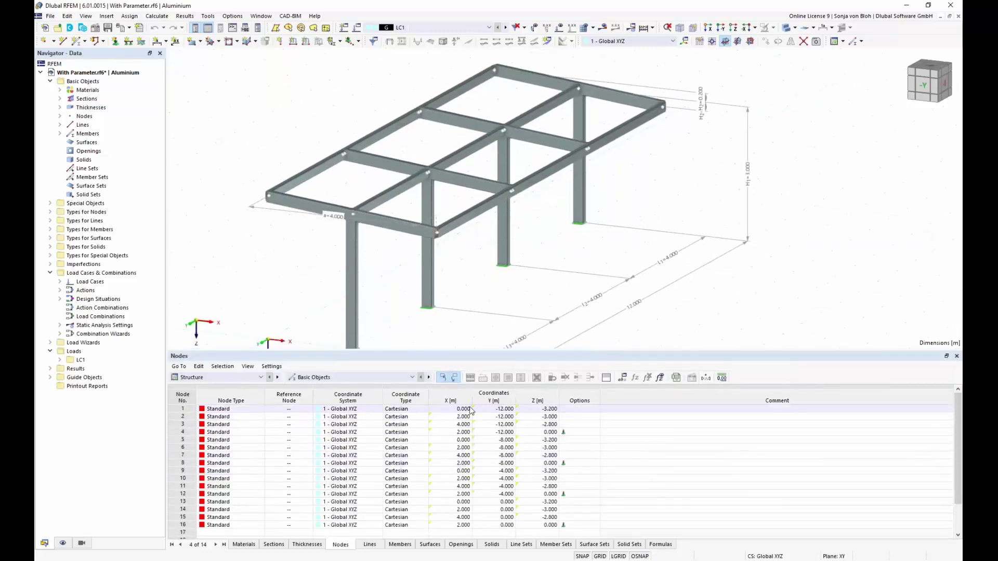
pyautogui.moveTo(472, 411)
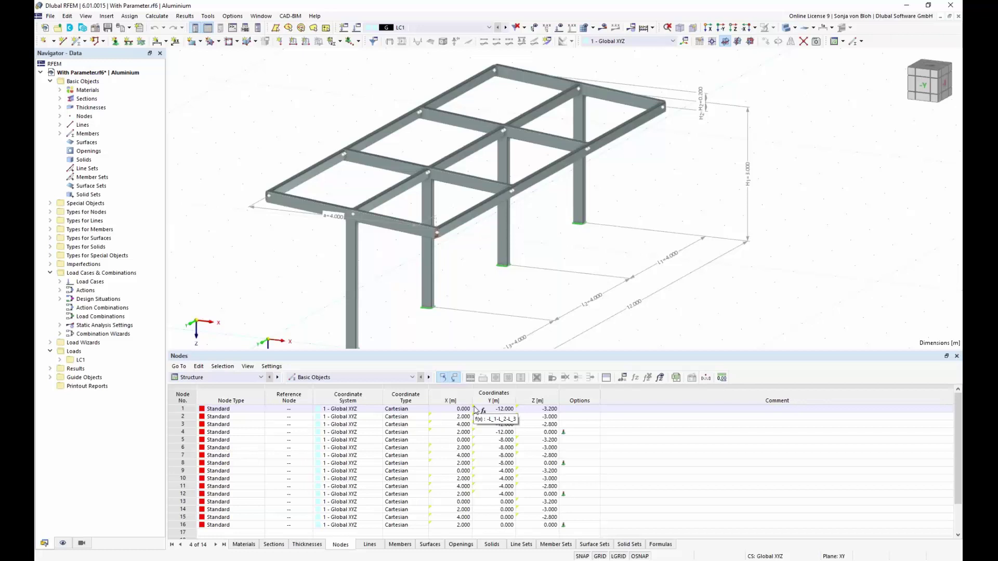
pyautogui.click(483, 411)
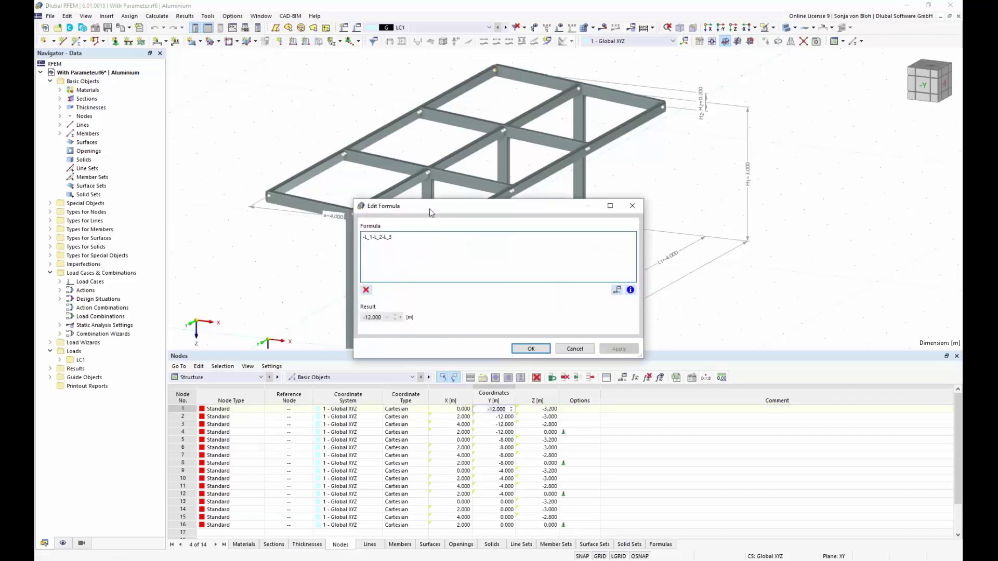
pyautogui.moveTo(429, 208); pyautogui.dragTo(650, 316)
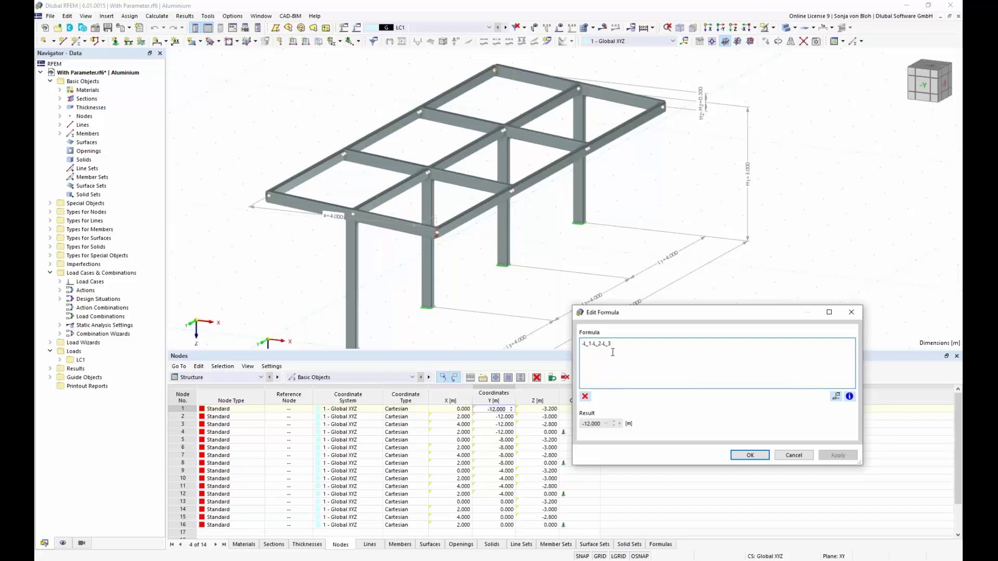
pyautogui.click(793, 455)
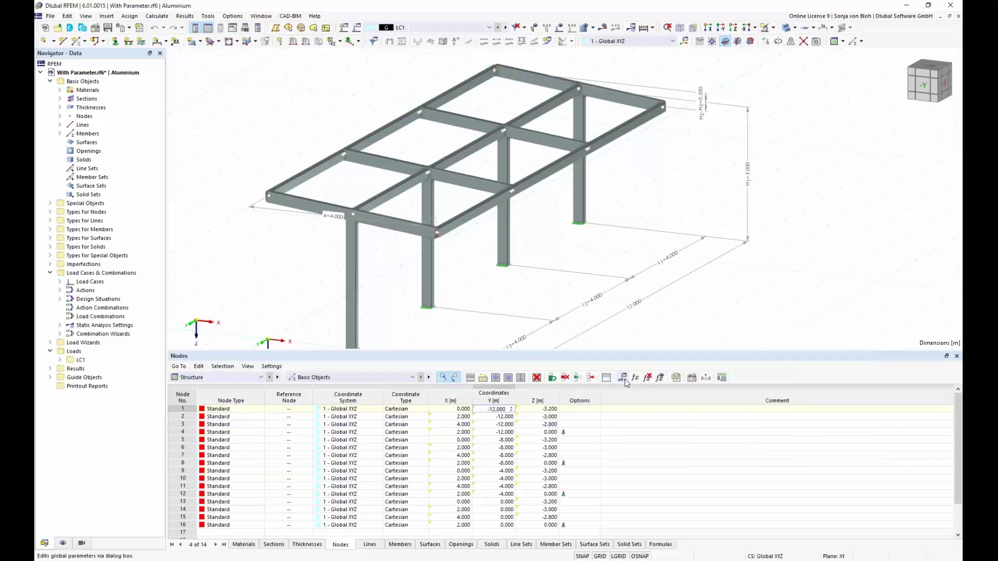
# Try L_2 at 8.000 m, then set it back to 4 m for a 12 m frame.
pyautogui.click(622, 378)
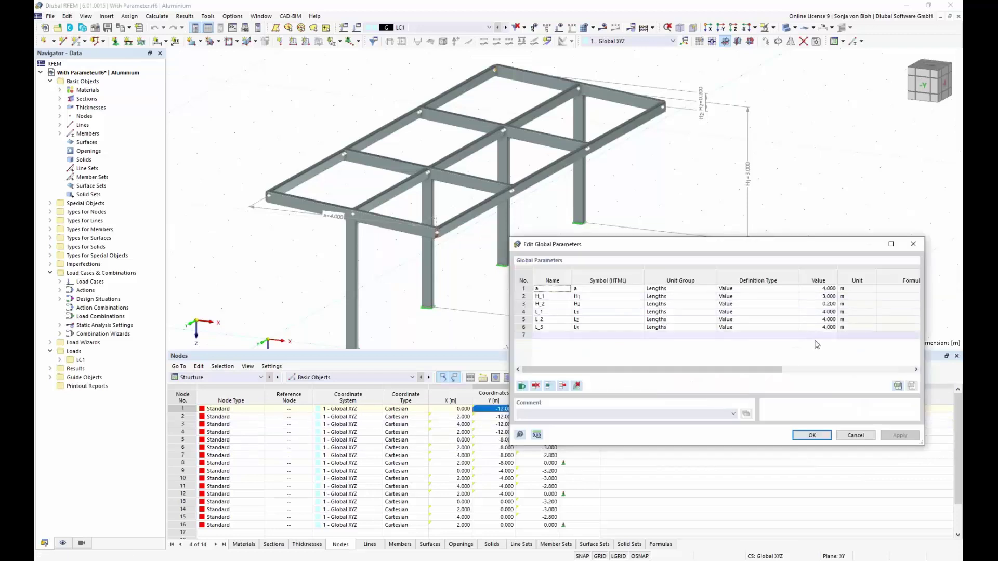
pyautogui.doubleClick(821, 320)
pyautogui.write('8')
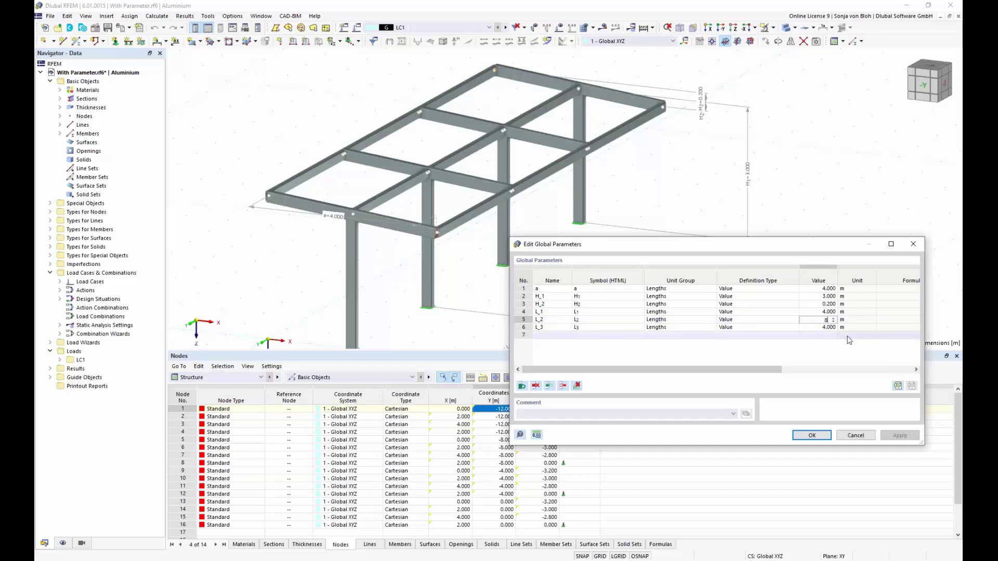
pyautogui.press('Return')
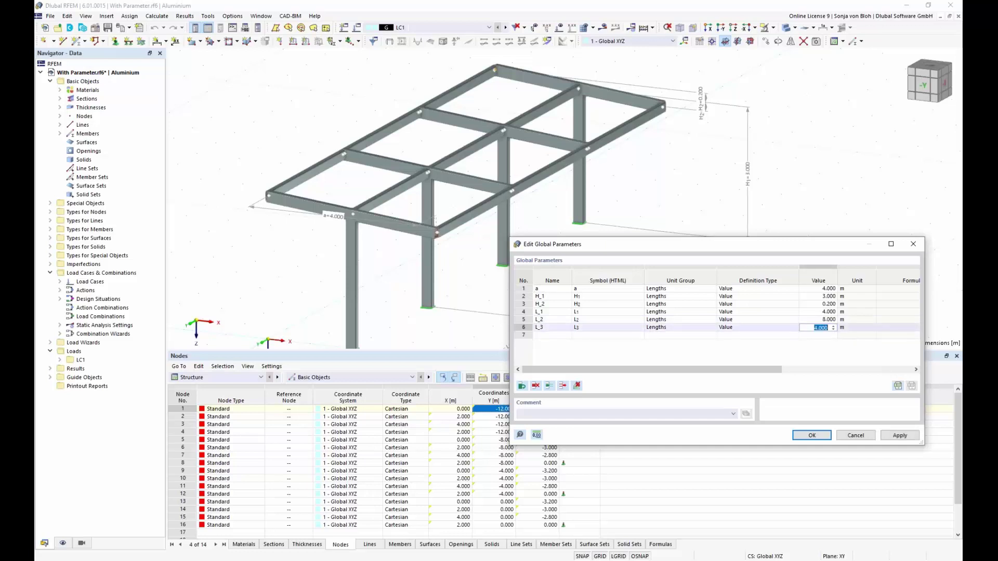
pyautogui.click(900, 435)
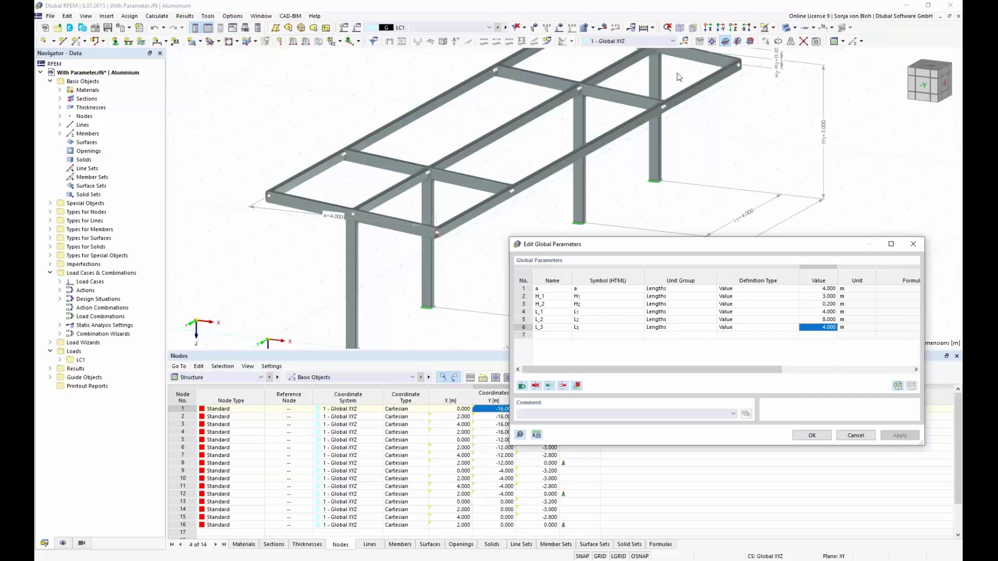
pyautogui.doubleClick(817, 320)
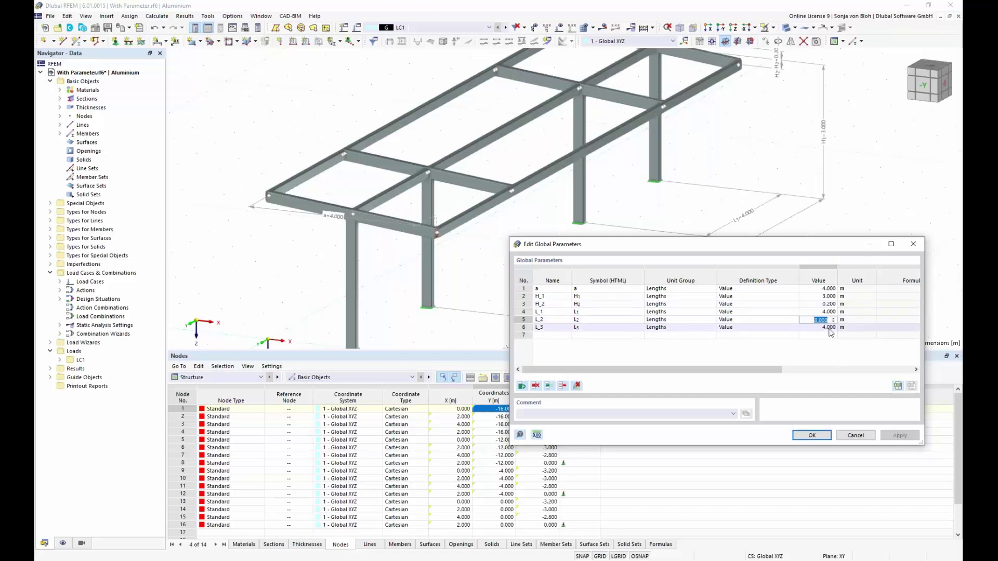
pyautogui.write('4')
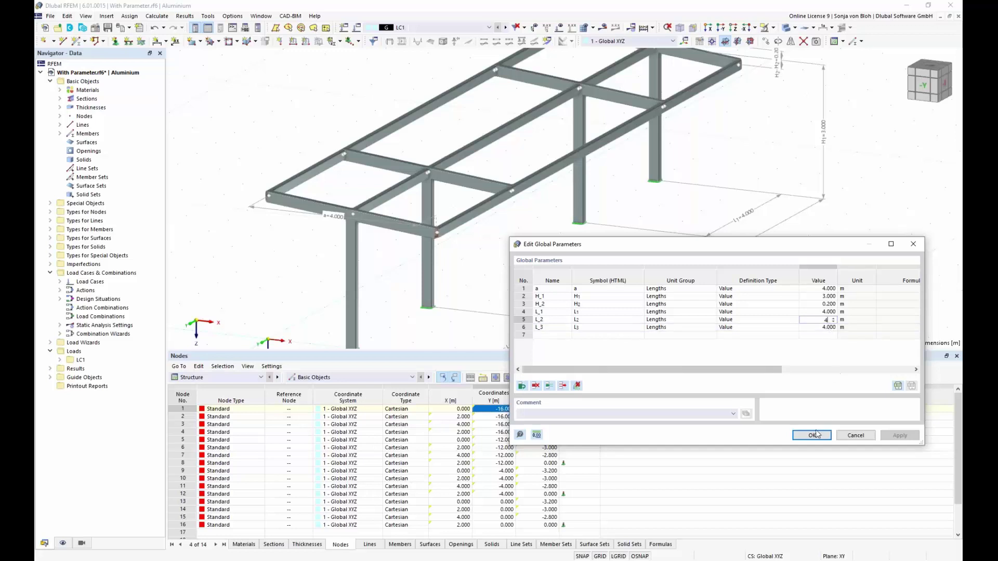
pyautogui.click(812, 435)
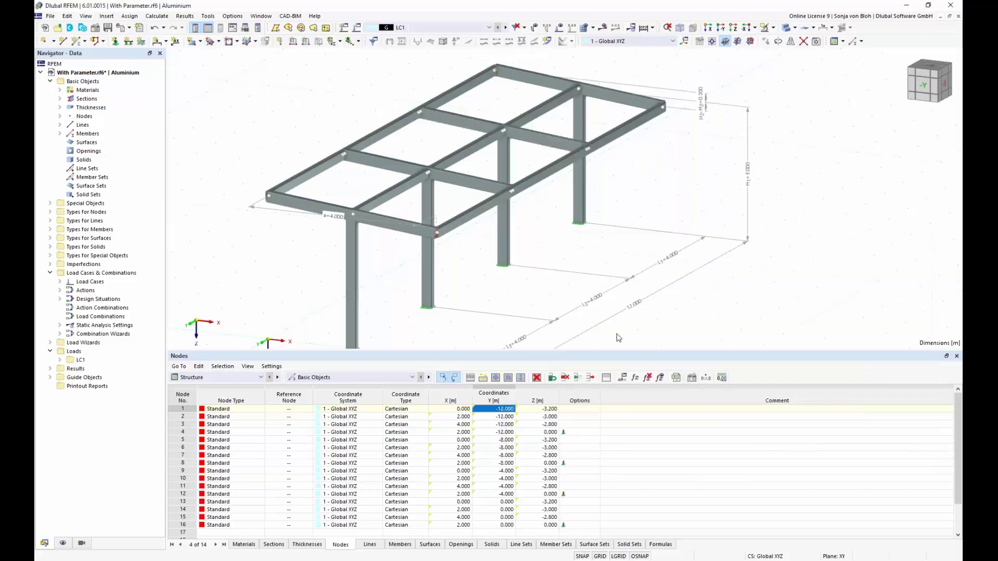
# Window-select the whole frame and save it as block 'With Parameter' with model category Beams.
pyautogui.moveTo(585, 354); pyautogui.dragTo(609, 470)
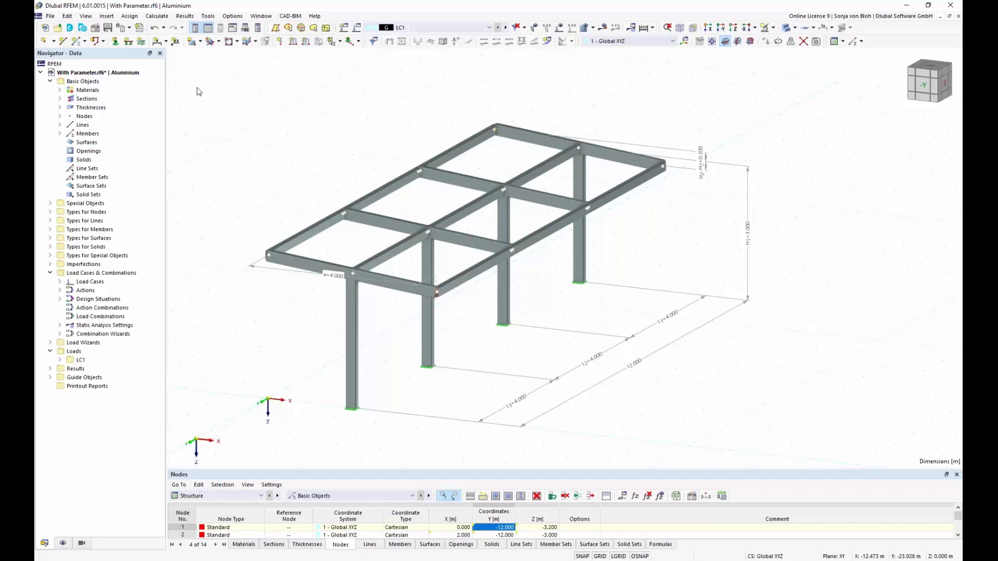
pyautogui.moveTo(200, 85); pyautogui.dragTo(843, 457)
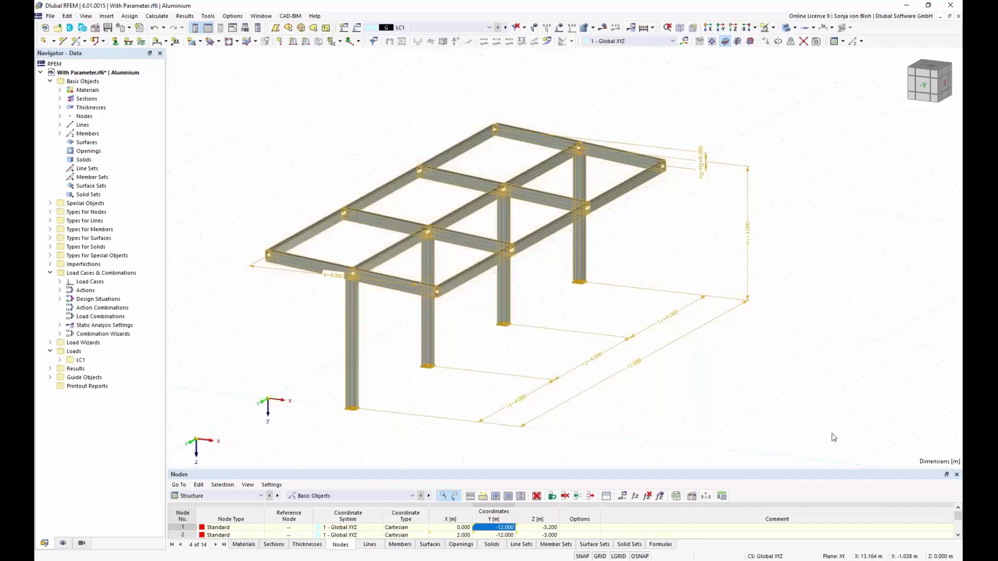
pyautogui.click(53, 17)
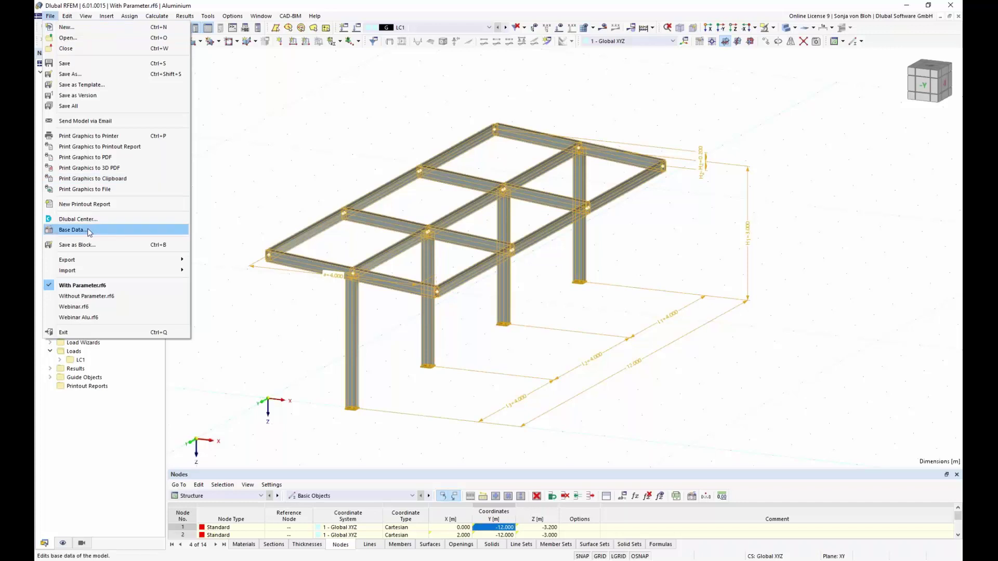
pyautogui.click(89, 246)
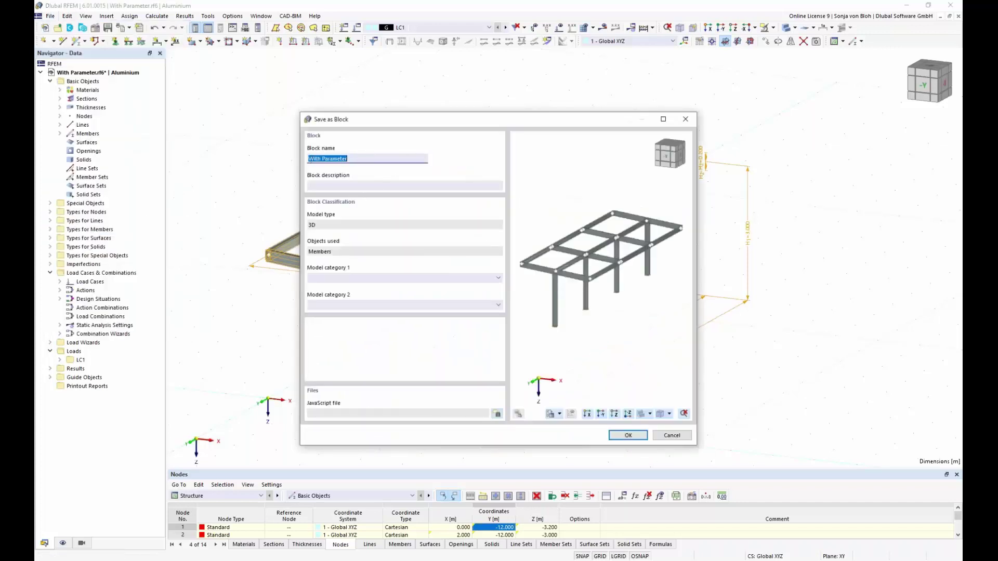
pyautogui.click(498, 278)
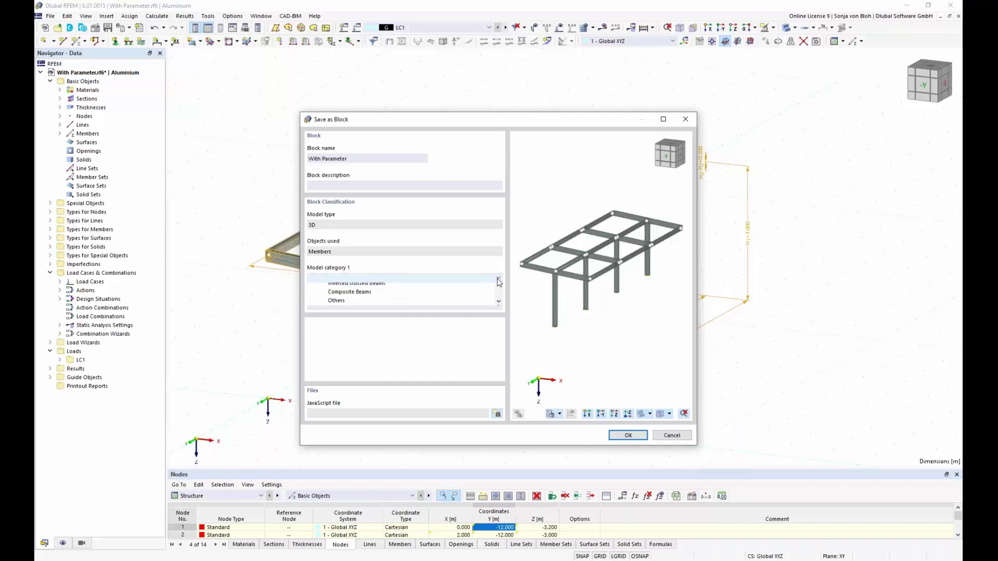
pyautogui.click(460, 296)
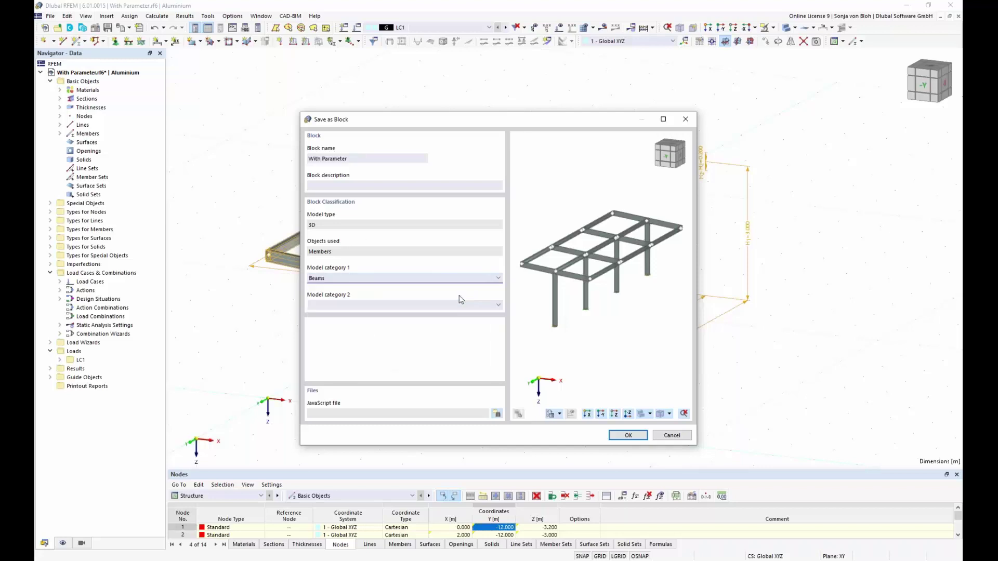
pyautogui.click(628, 435)
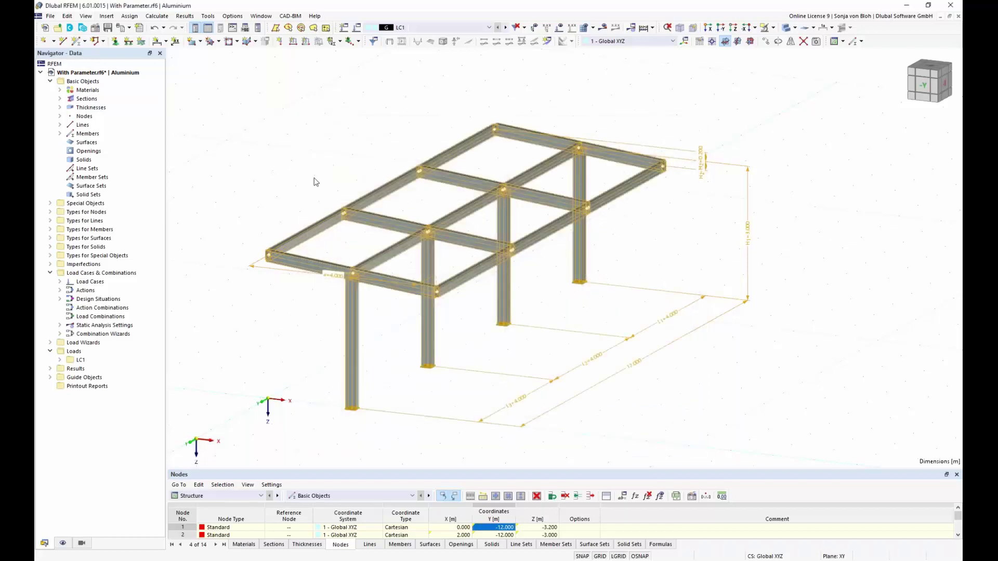
# Clear the frame selection and insert the With Parameter block from the Beams library category.
pyautogui.click(250, 124)
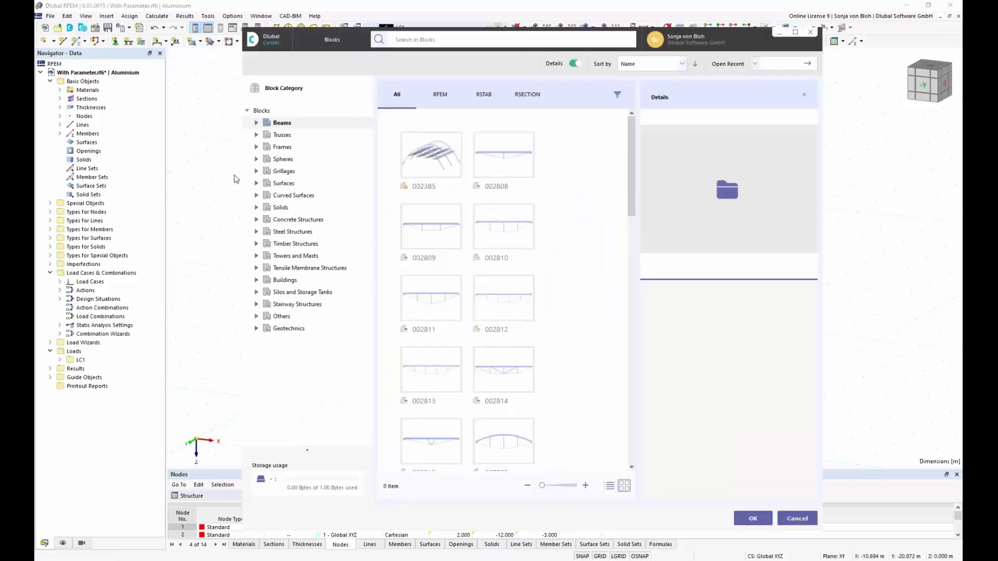
pyautogui.click(284, 125)
pyautogui.moveTo(634, 190); pyautogui.dragTo(659, 309)
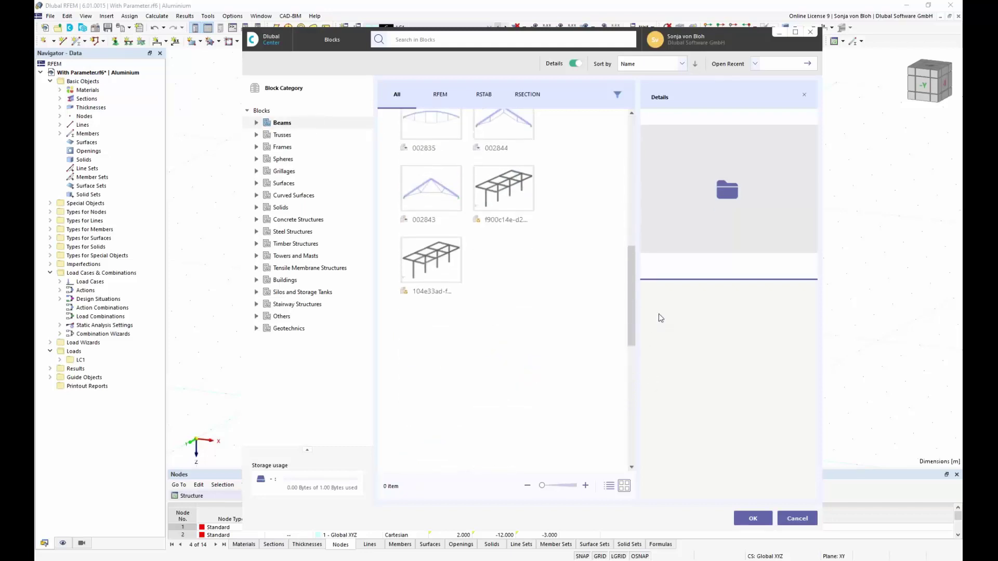
pyautogui.click(502, 193)
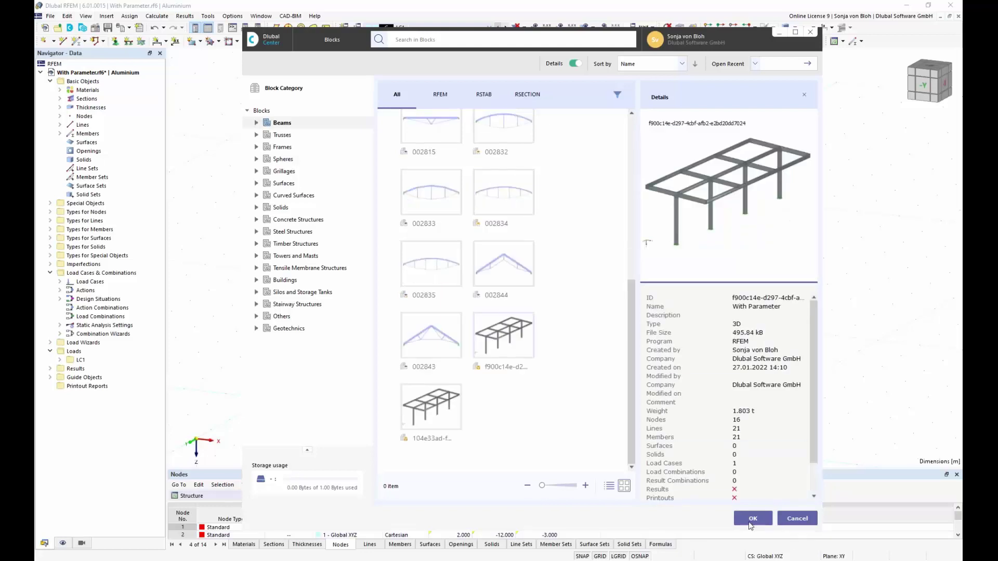
pyautogui.click(753, 519)
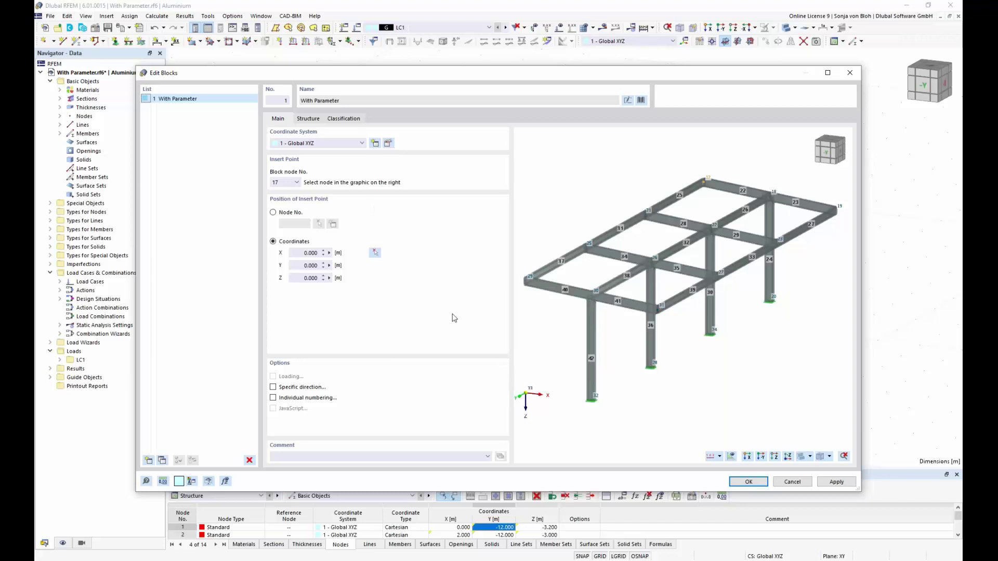
# Place the block copy with insert node 32 at X = 13 m, keeping L_1 at 4.000 m.
pyautogui.click(591, 399)
pyautogui.click(375, 253)
pyautogui.scroll(-3, 519, 338)
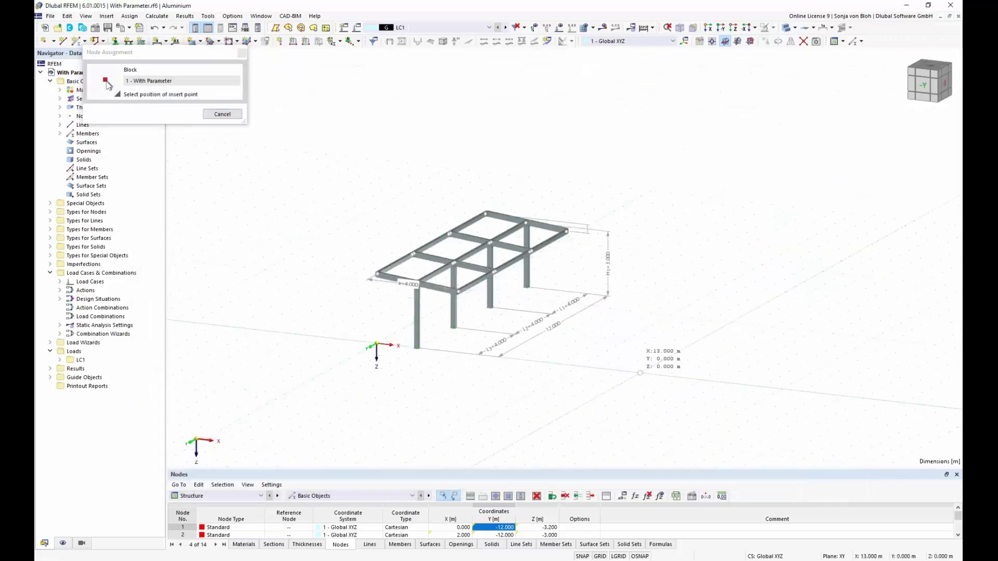
pyautogui.click(106, 82)
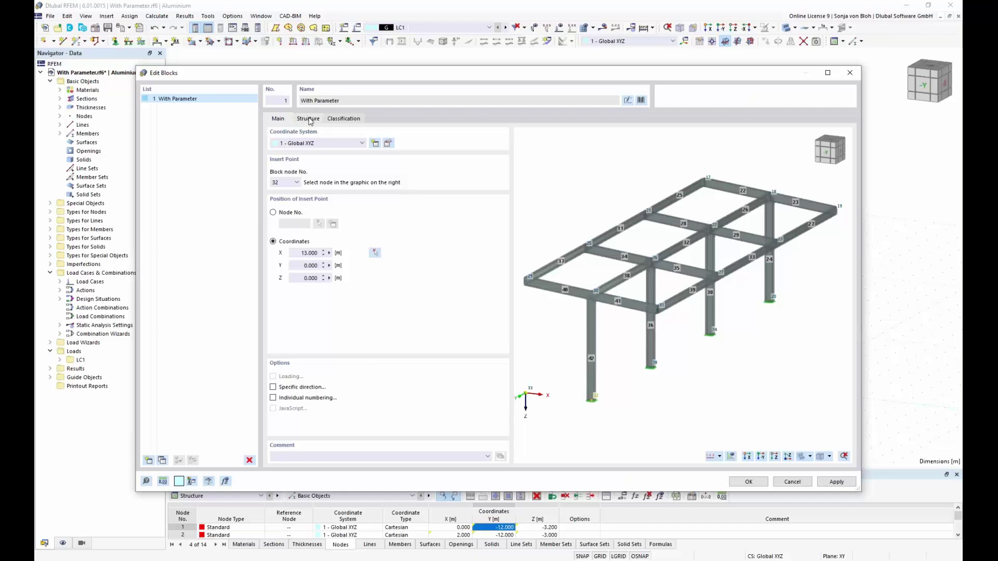
pyautogui.click(308, 118)
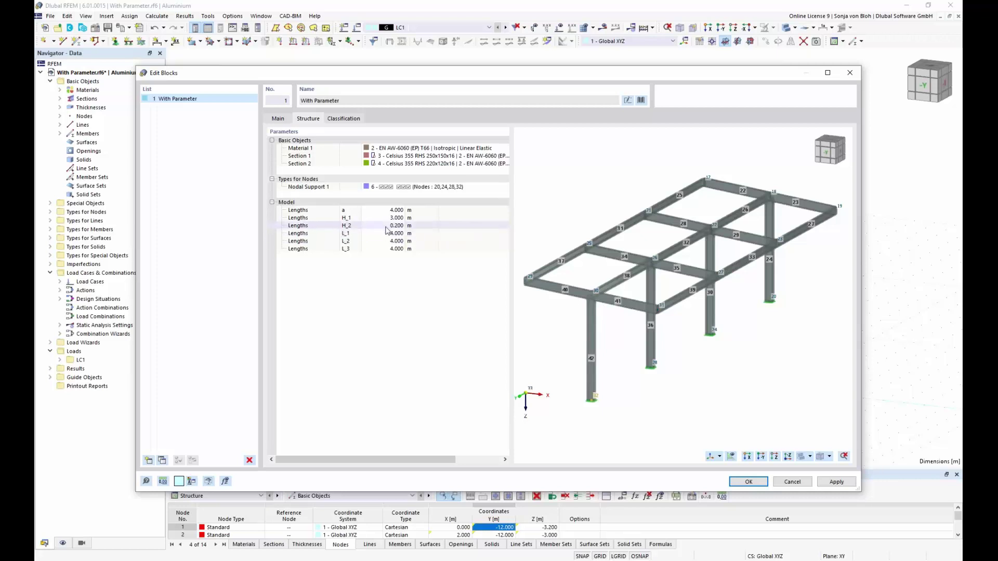
pyautogui.click(380, 235)
pyautogui.click(749, 482)
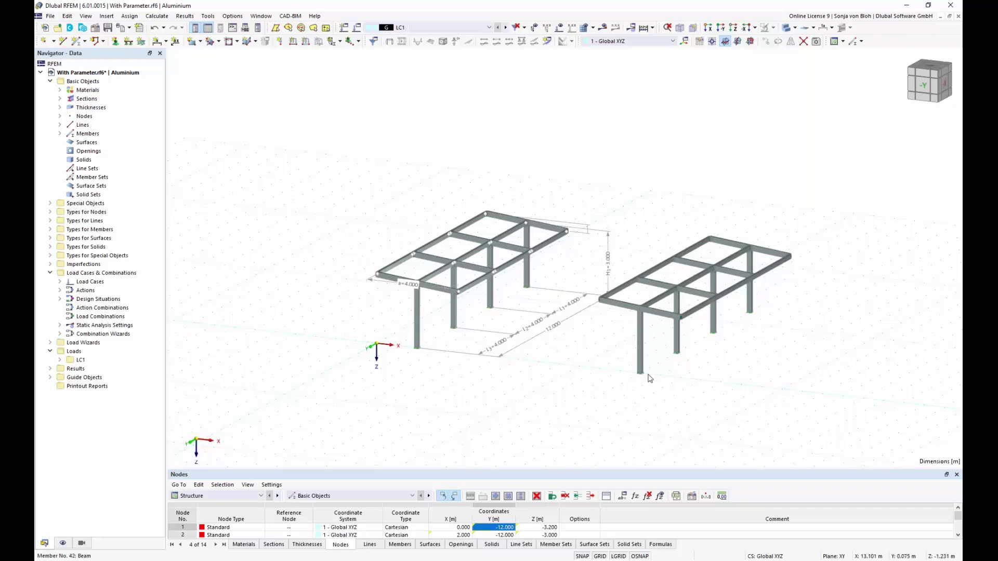
# Set global parameter L_2 to 8 m, stretching the original frame to 16 m.
pyautogui.moveTo(572, 365); pyautogui.dragTo(571, 369, button='middle')
pyautogui.scroll(3, 559, 364)
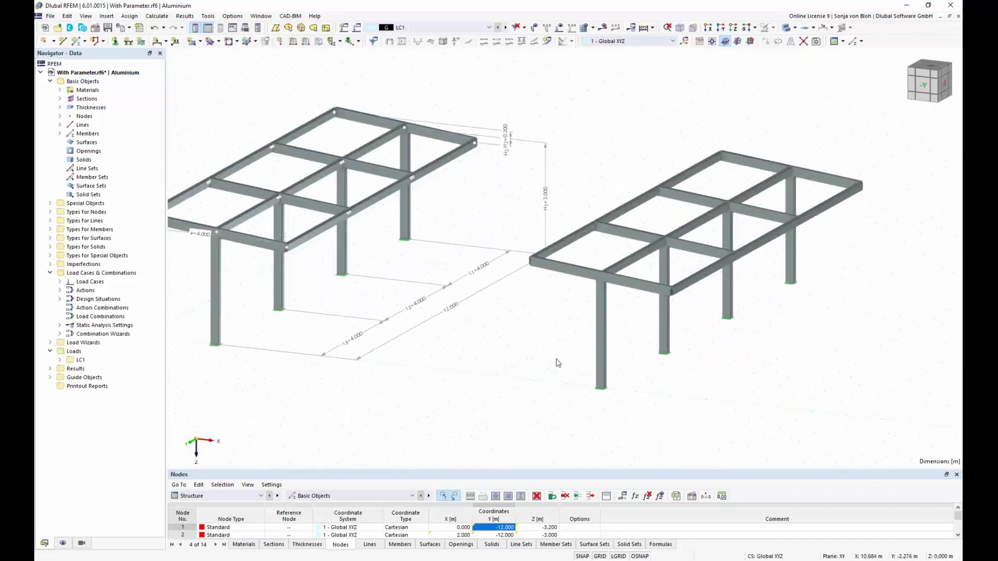
pyautogui.scroll(-1, 559, 364)
pyautogui.scroll(-1, 631, 339)
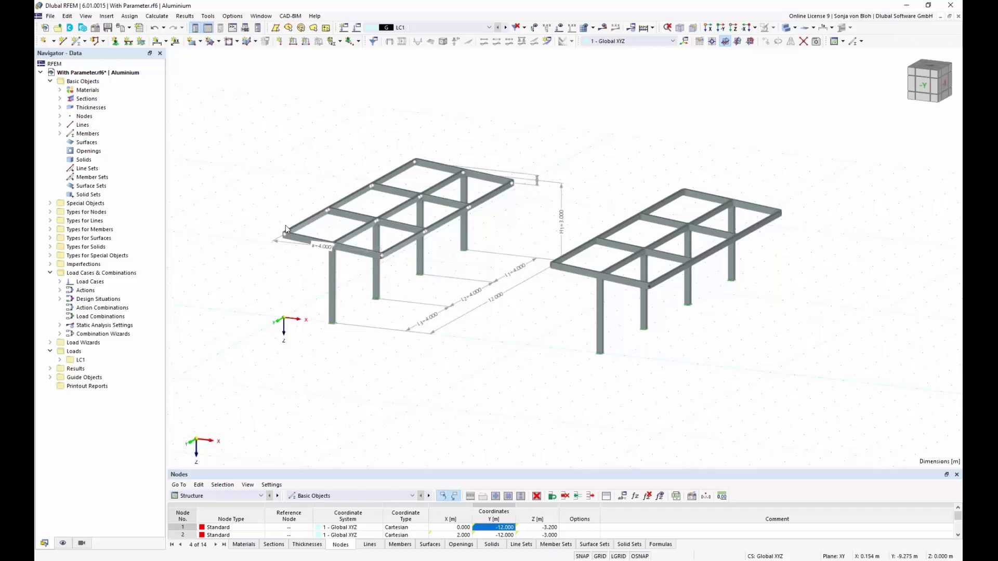
pyautogui.click(624, 497)
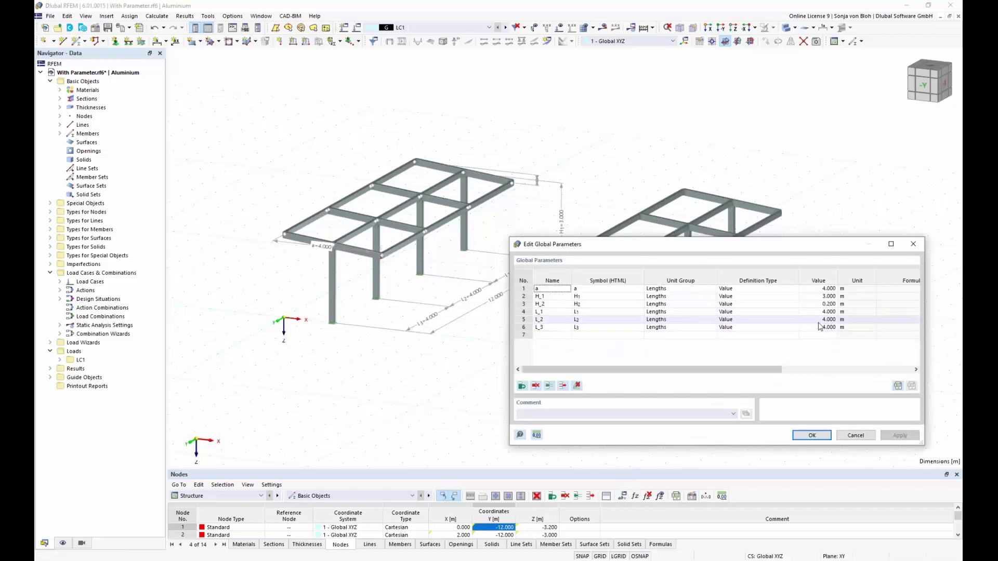
pyautogui.click(827, 319)
pyautogui.write('8')
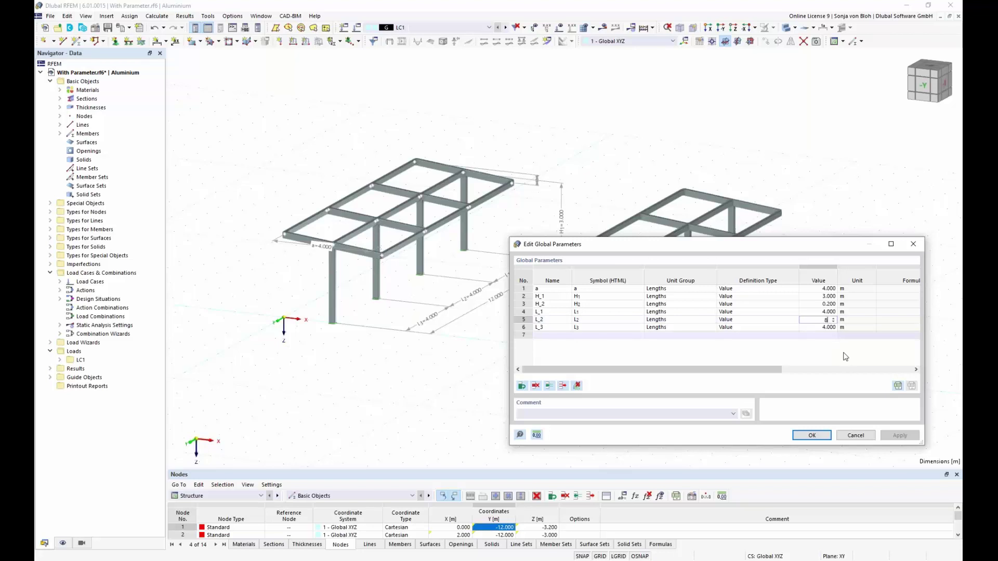
pyautogui.press('Return')
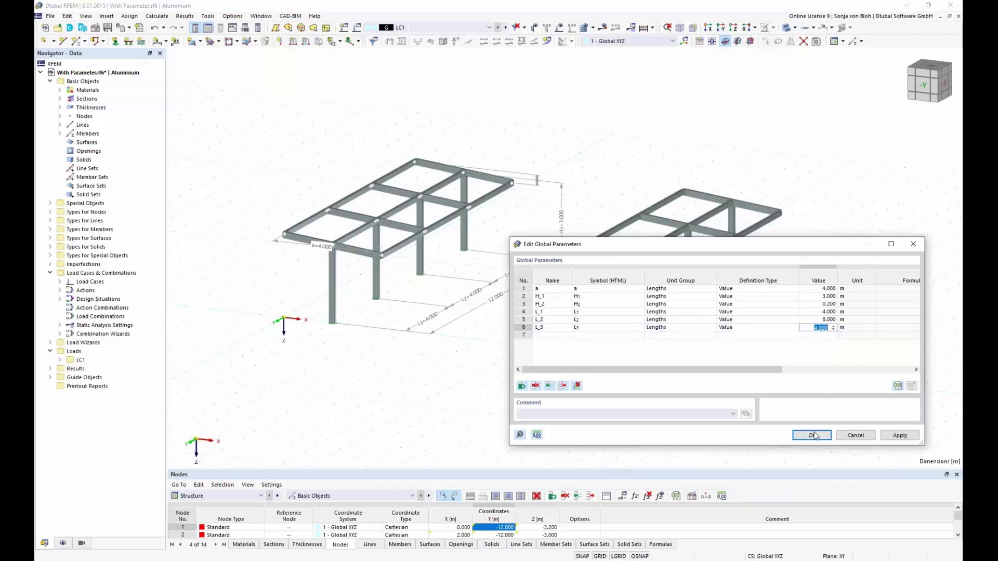
pyautogui.click(812, 435)
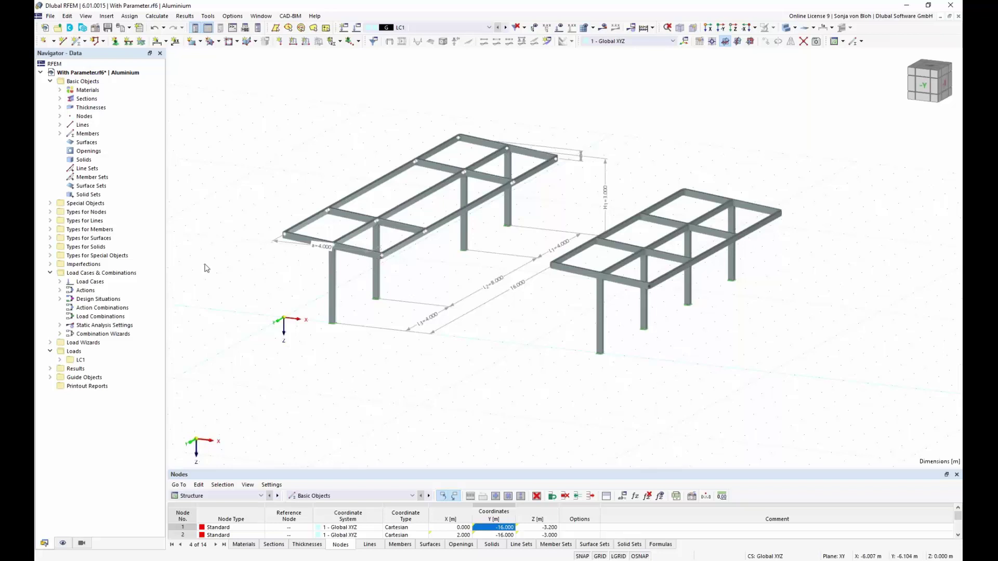
# Open the With Parameter block's parameters and enter formula references =H_1 and =H_2 for its heights.
pyautogui.click(50, 204)
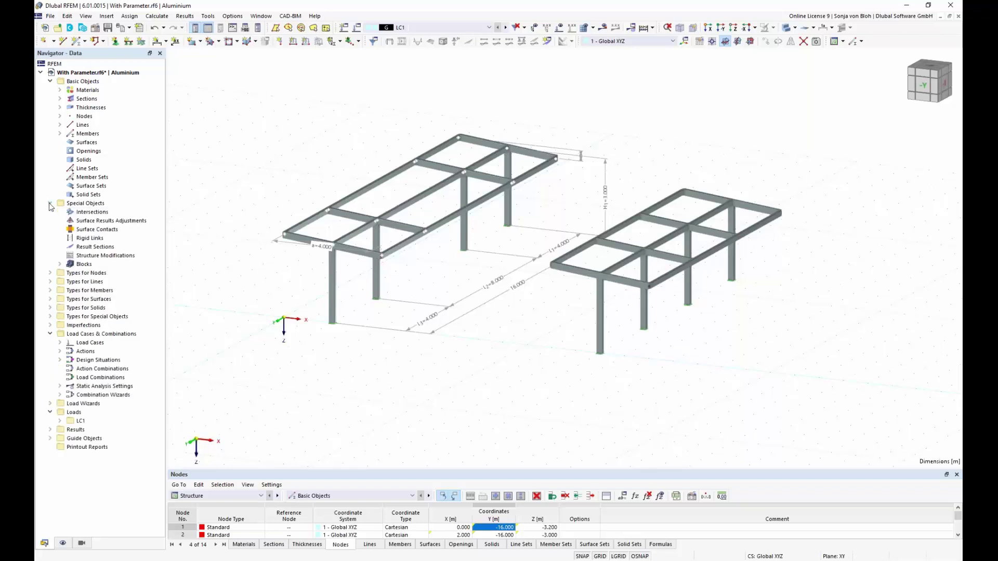
pyautogui.click(60, 264)
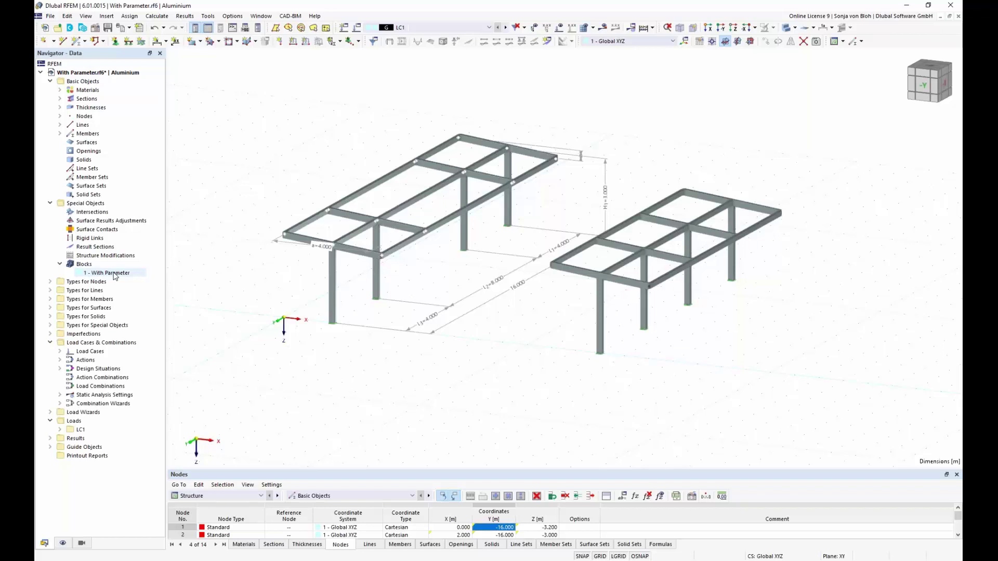
pyautogui.doubleClick(116, 274)
pyautogui.click(309, 119)
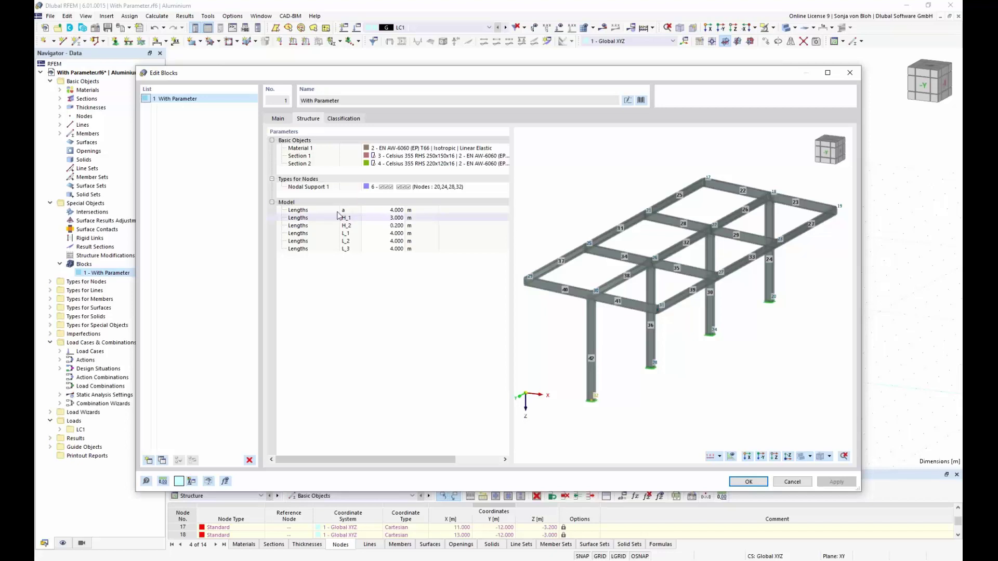
pyautogui.click(395, 210)
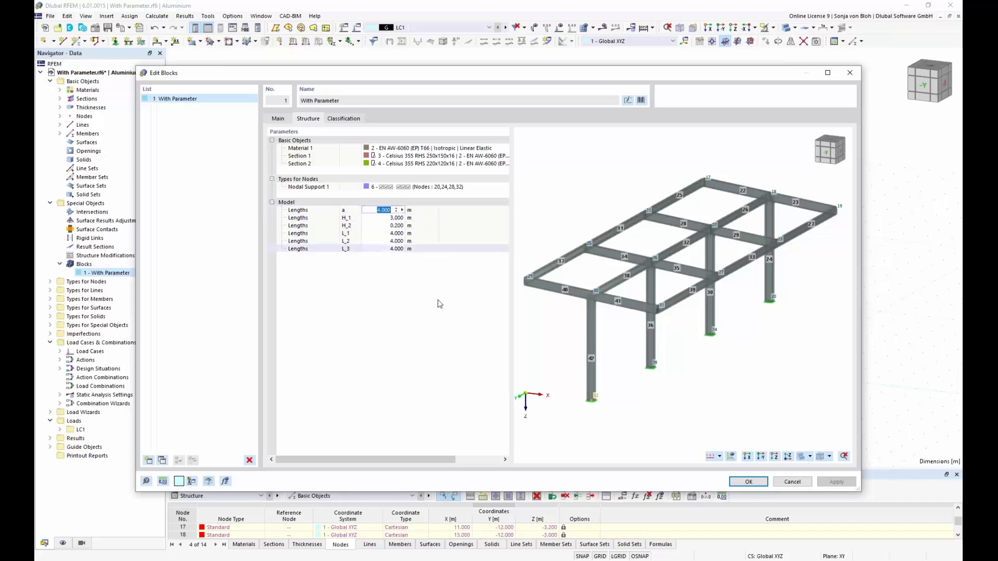
pyautogui.write('=a')
pyautogui.press('Return')
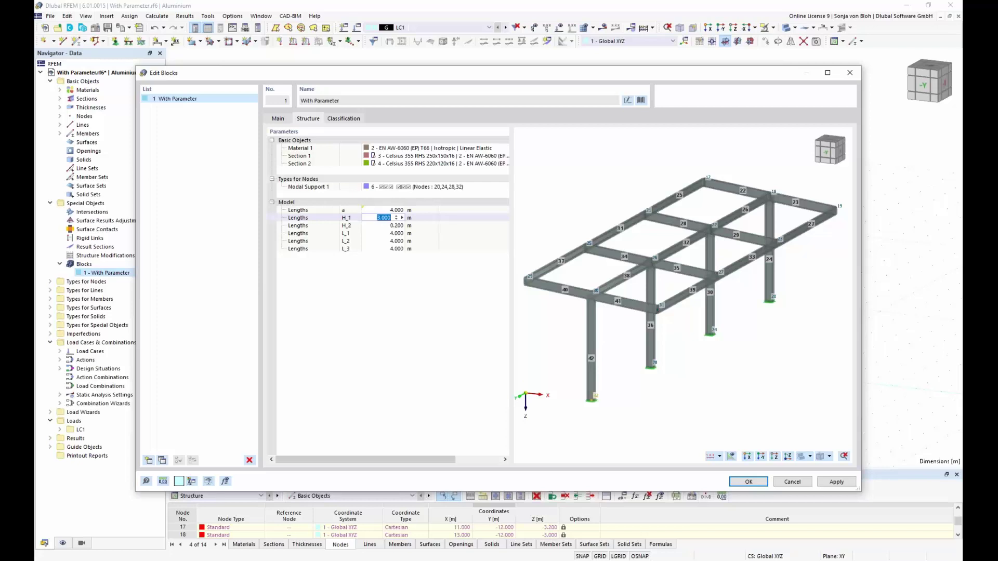
pyautogui.write('=H_1')
pyautogui.press('Return')
pyautogui.write('=')
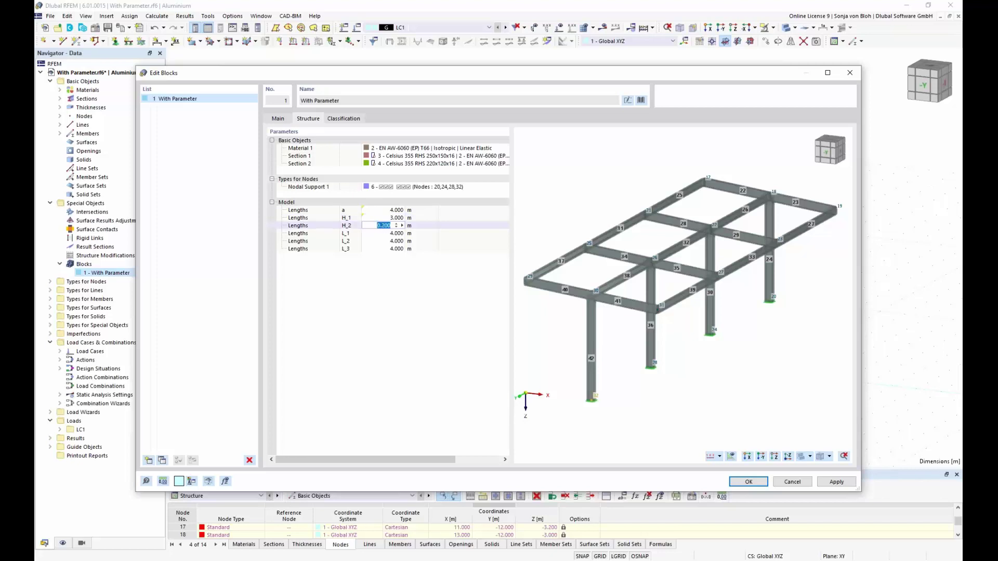
pyautogui.write('H_2')
pyautogui.press('Return')
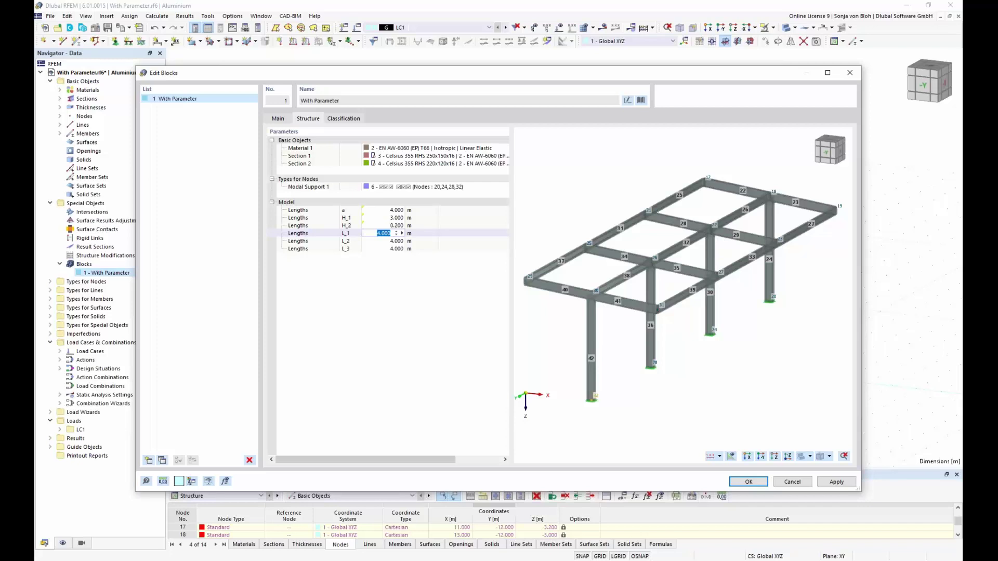
# Link the block's lengths to =L_1, =L_2 and =L_3 and apply the changes.
pyautogui.write('=H_3')
pyautogui.press('Left')
pyautogui.press('Left')
pyautogui.press('BackSpace')
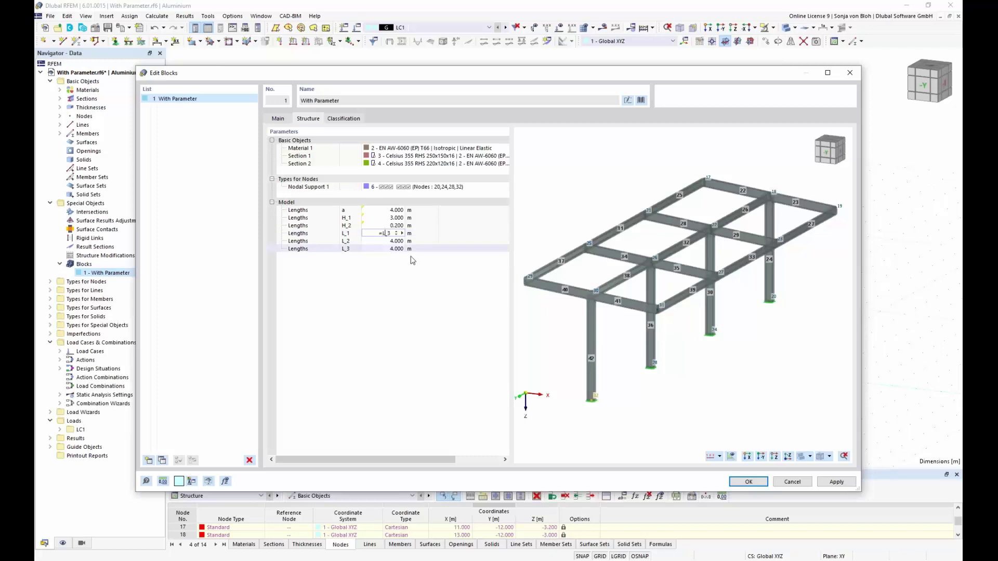
pyautogui.write('L')
pyautogui.press('Delete')
pyautogui.press('Delete')
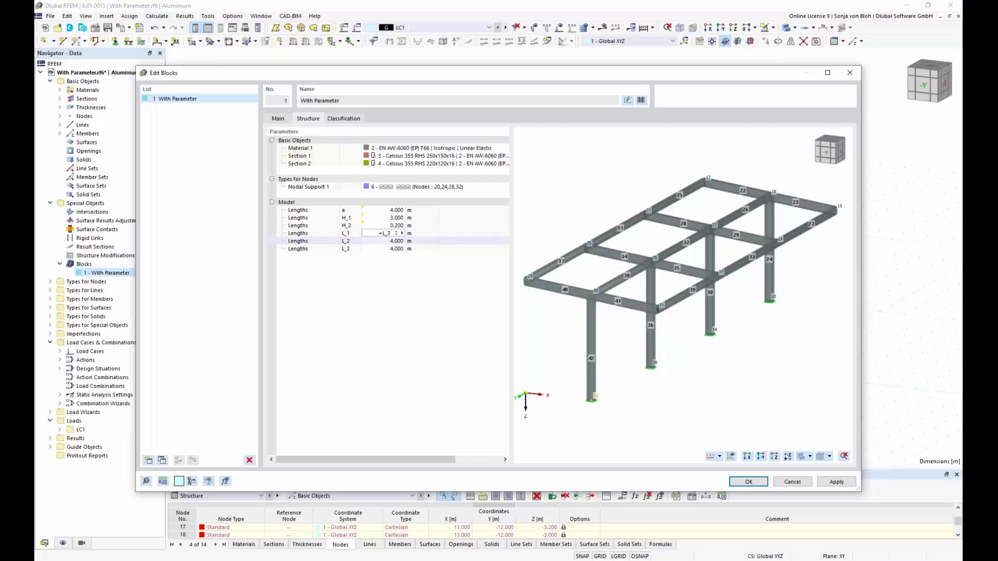
pyautogui.click(387, 241)
pyautogui.write('=L_2')
pyautogui.click(385, 249)
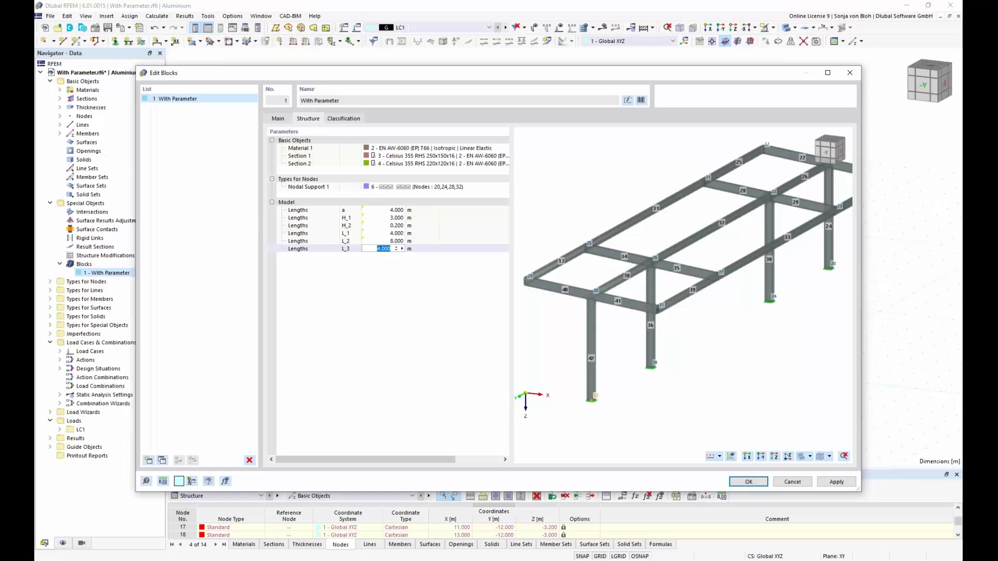
pyautogui.write('=L_3')
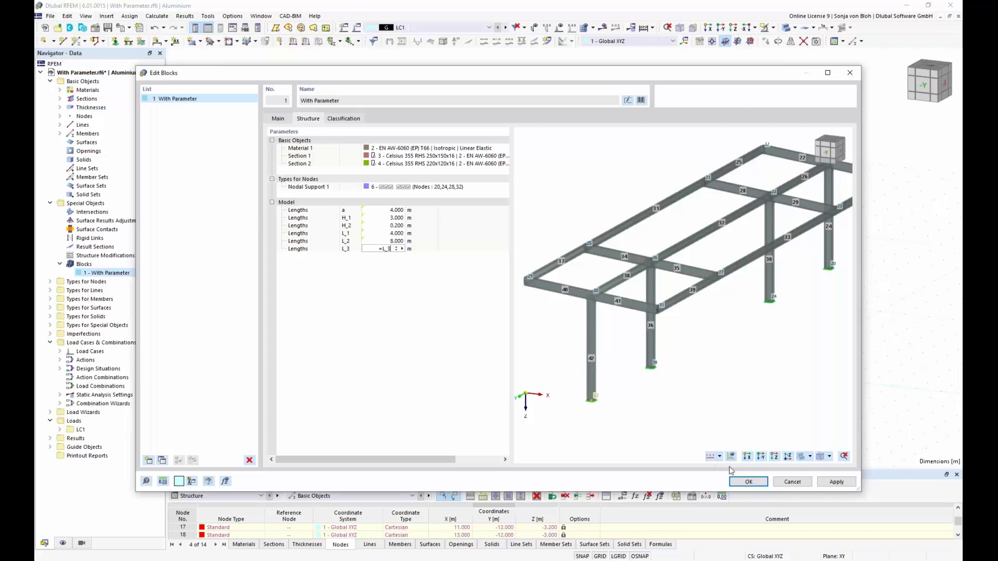
pyautogui.click(746, 482)
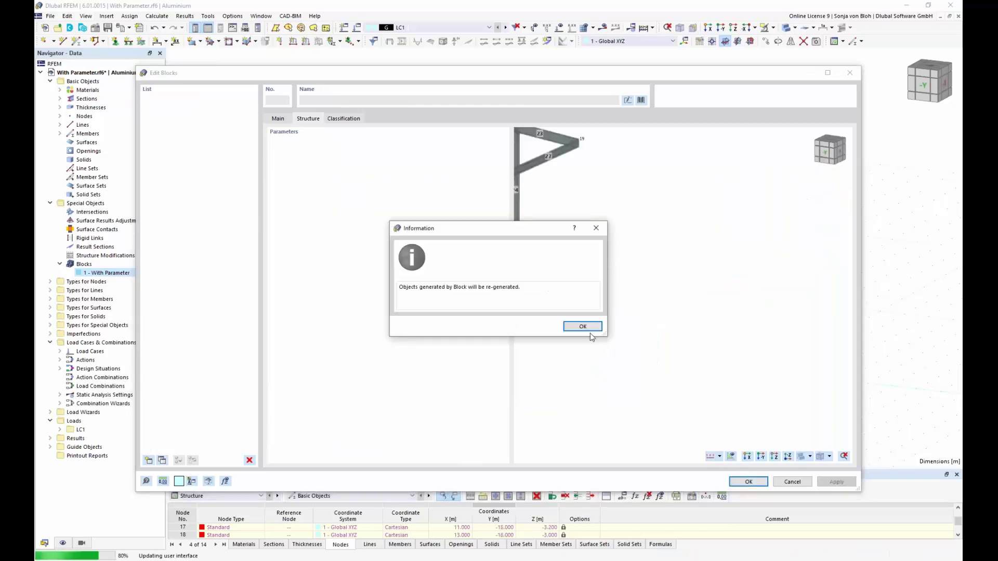
# Change global L_2 from 8 to 4 m and acknowledge the block regeneration notices.
pyautogui.click(583, 327)
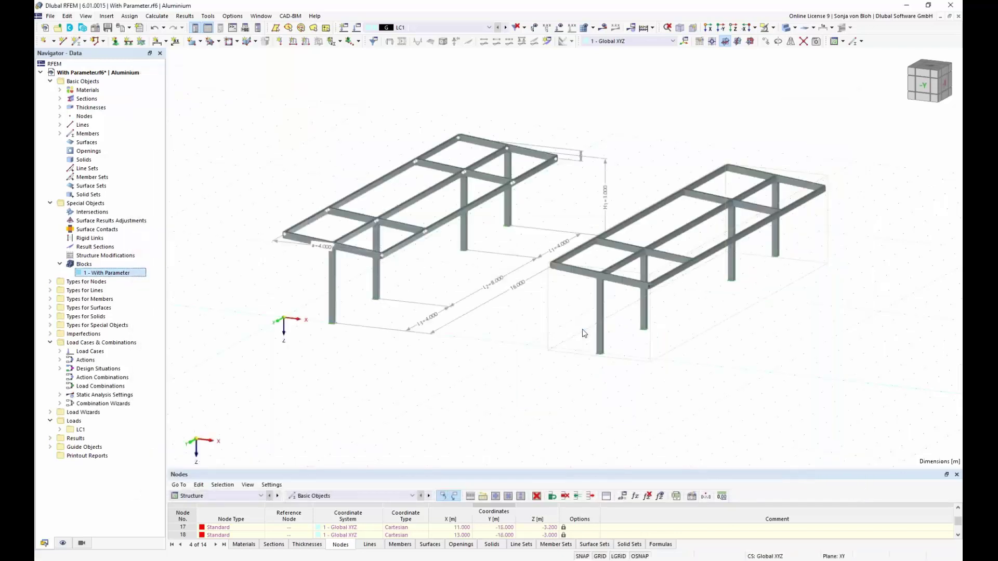
pyautogui.click(623, 496)
pyautogui.click(826, 319)
pyautogui.click(827, 320)
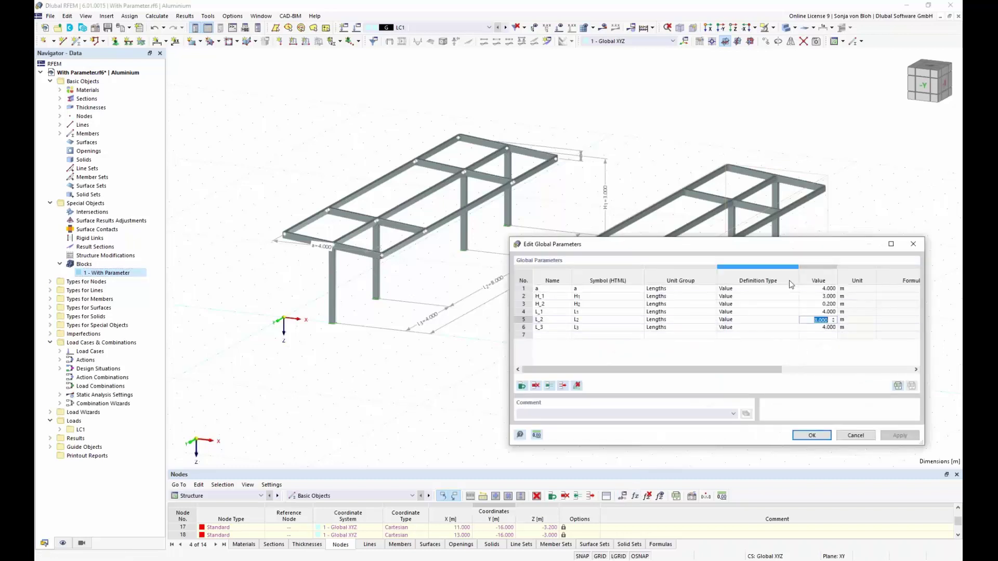
pyautogui.moveTo(768, 245); pyautogui.dragTo(627, 366)
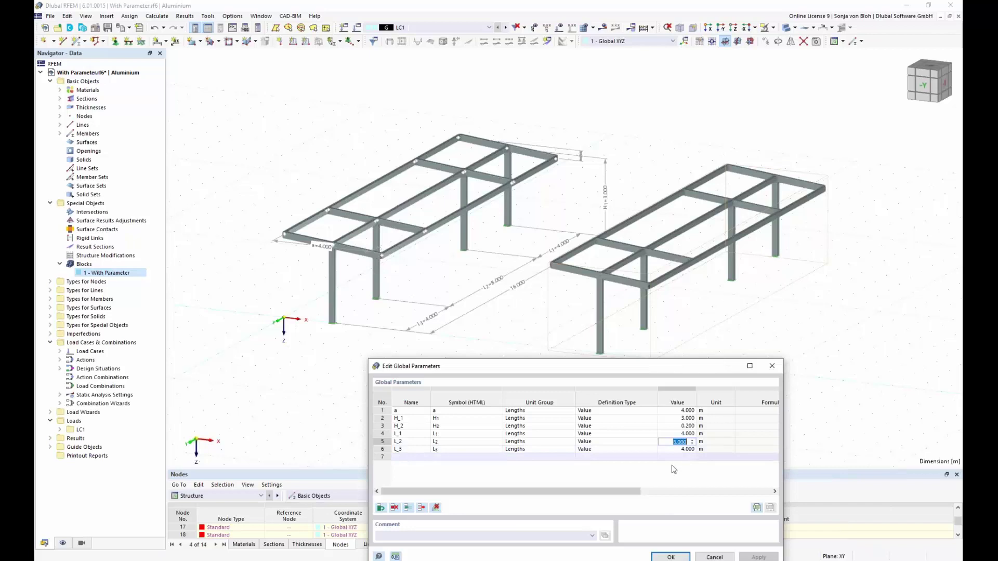
pyautogui.write('4')
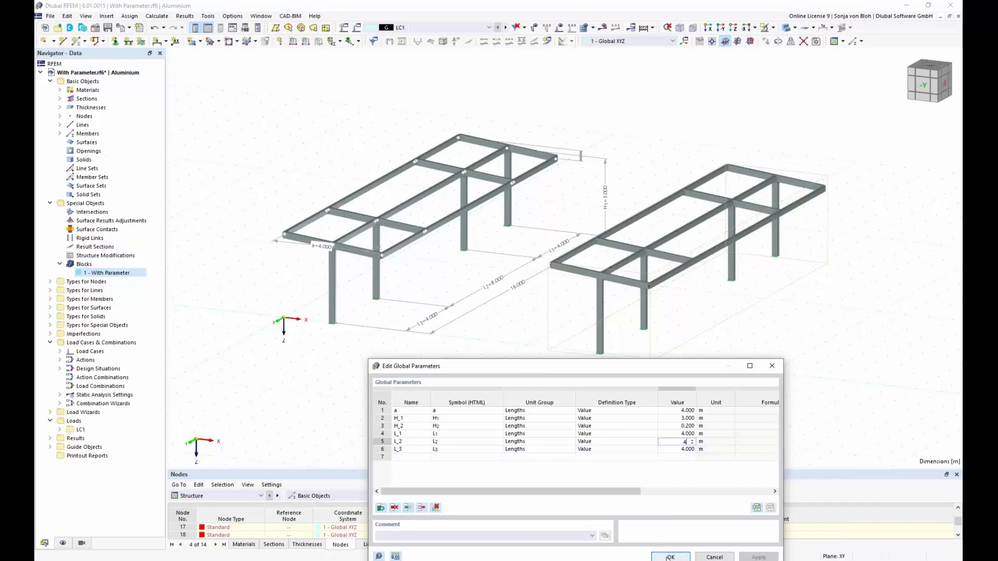
pyautogui.click(669, 557)
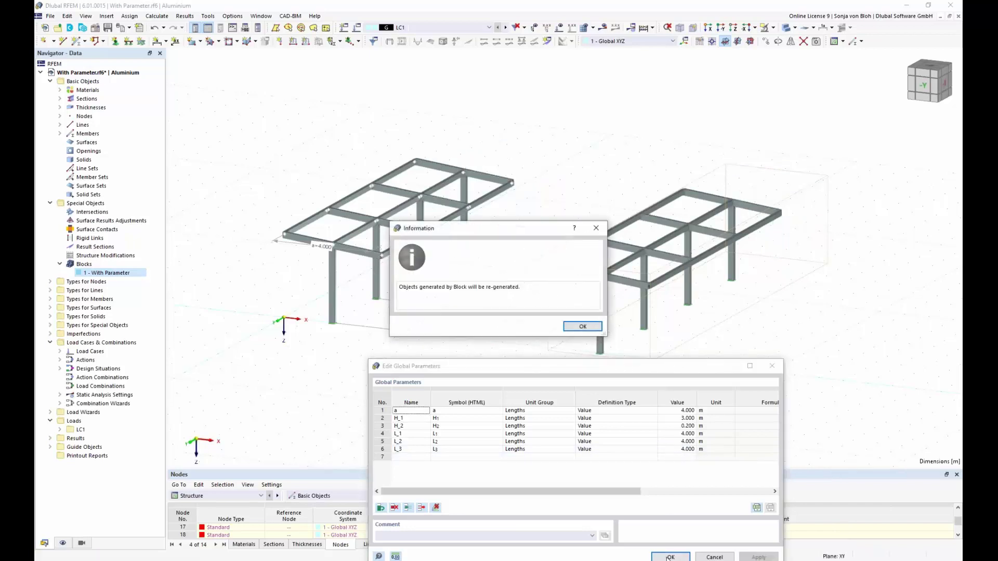
pyautogui.click(577, 327)
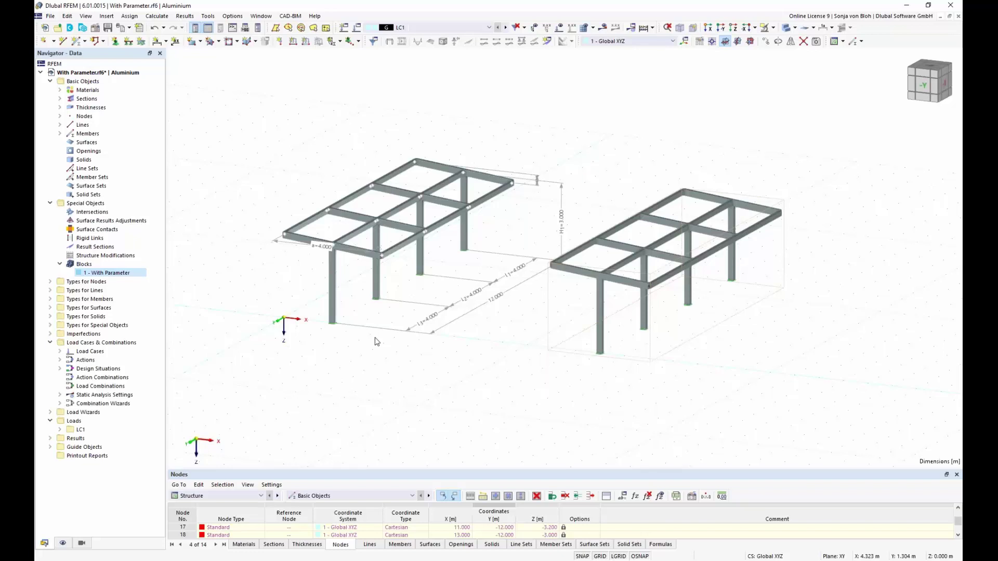
# Bring up With JavaScript.js in Notepad++ and highlight the input_data and generate function headers.
pyautogui.moveTo(260, 560)
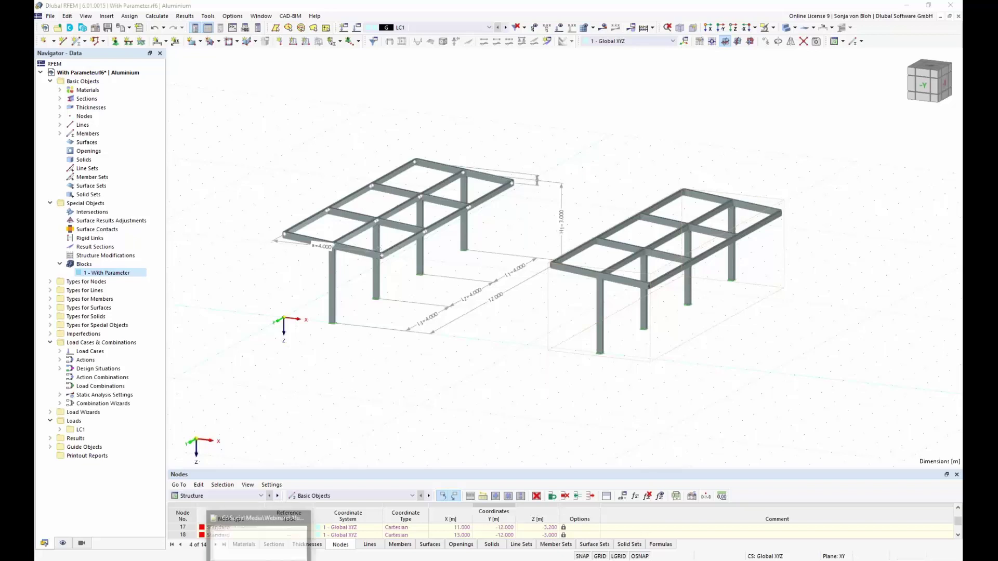
pyautogui.click(259, 535)
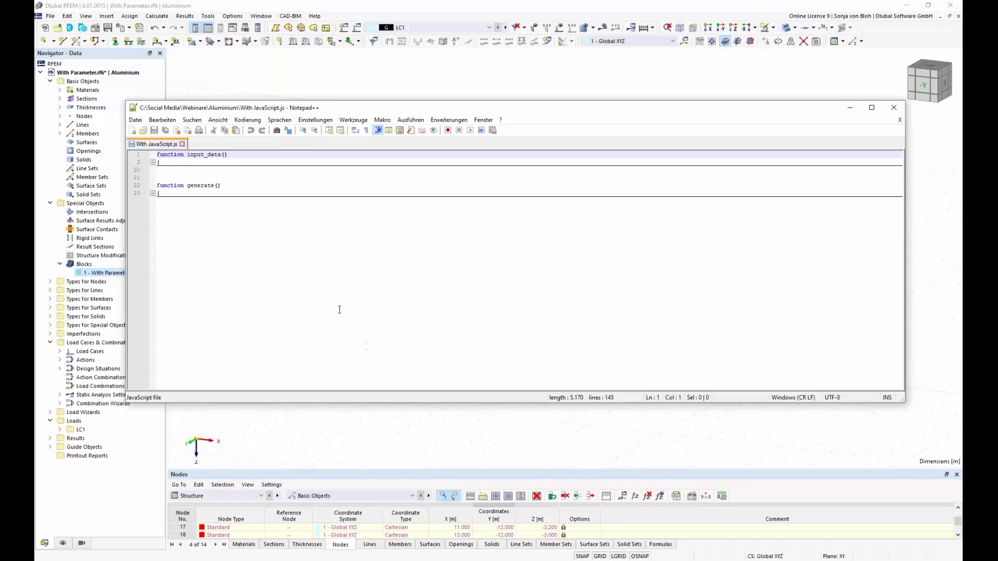
pyautogui.moveTo(228, 155); pyautogui.dragTo(152, 156)
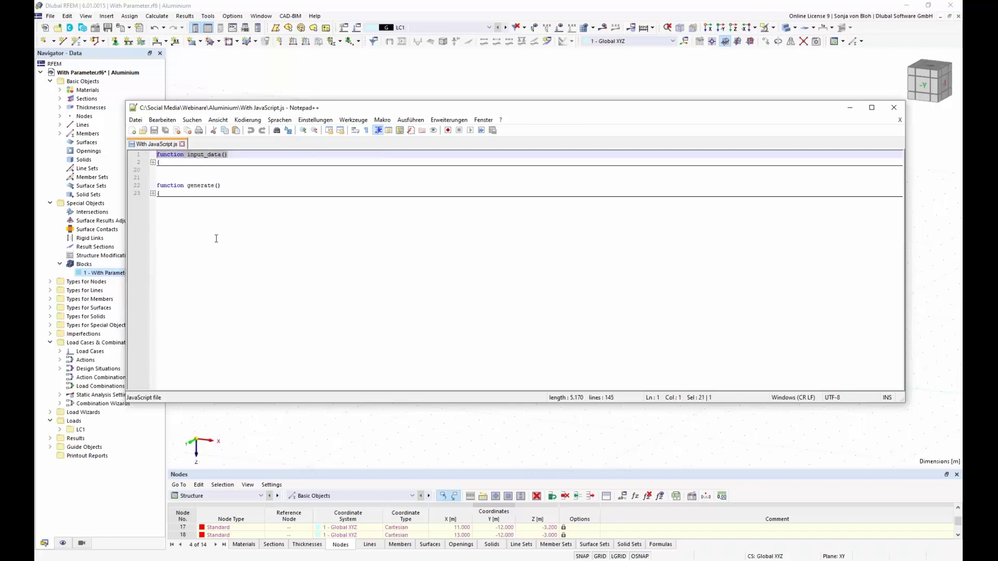
pyautogui.moveTo(222, 185); pyautogui.dragTo(158, 186)
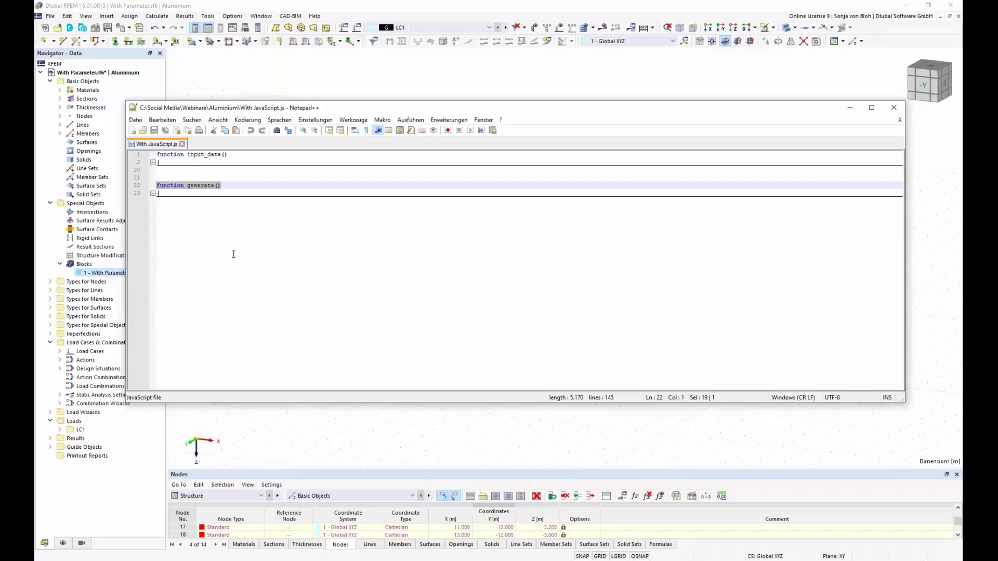
# Unfold input_data and highlight category, parameter_int and the n parameter name.
pyautogui.click(153, 163)
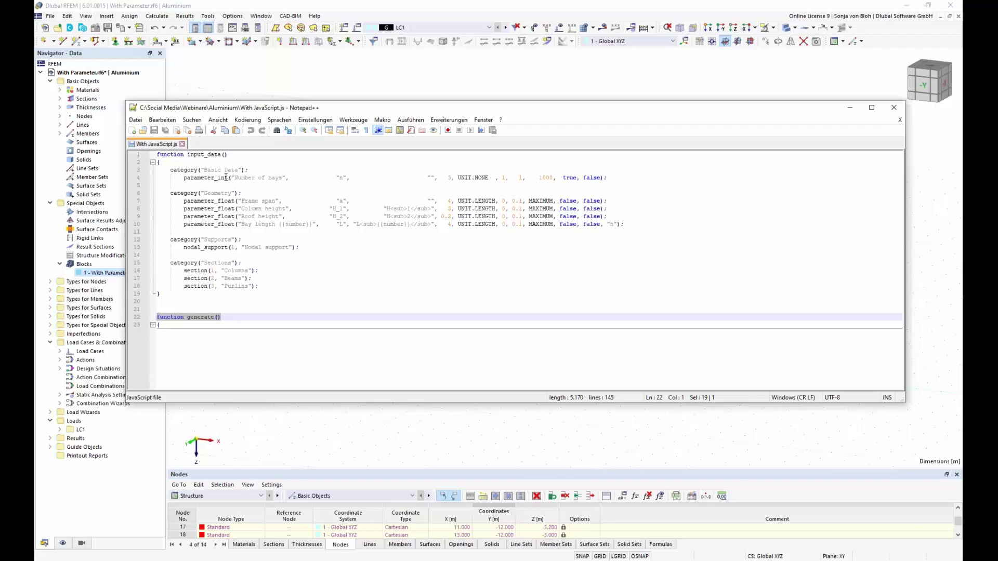
pyautogui.doubleClick(187, 170)
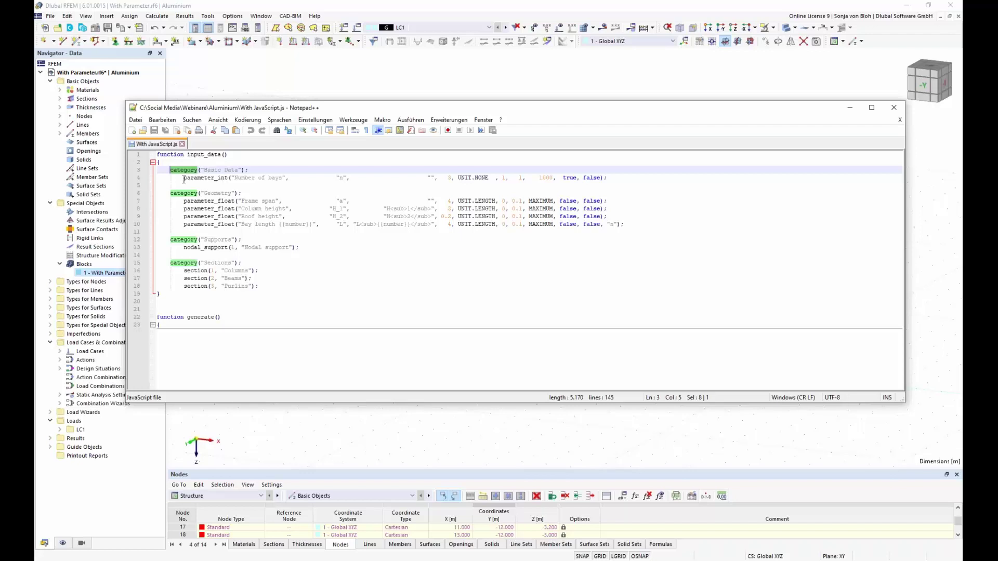
pyautogui.moveTo(184, 178); pyautogui.dragTo(229, 178)
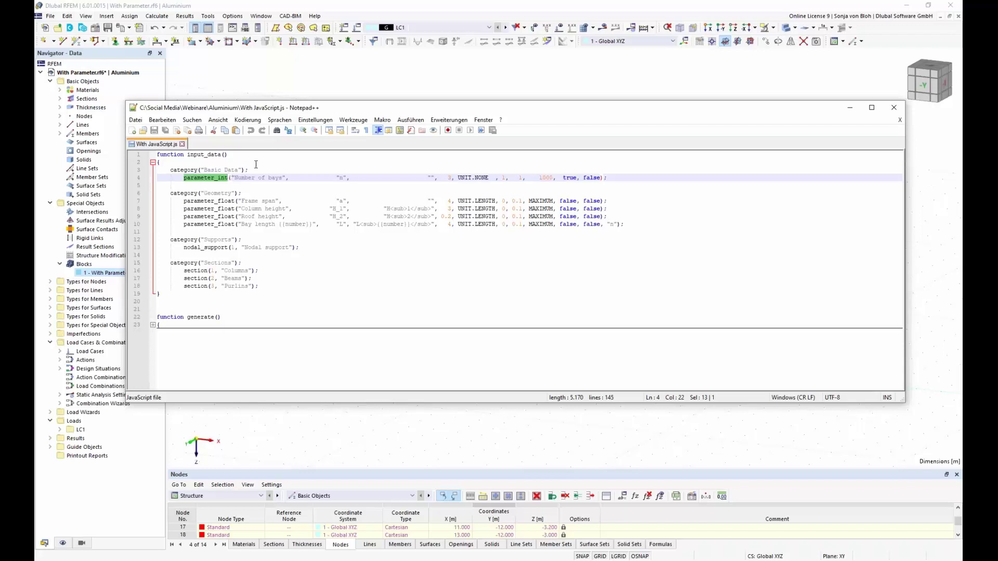
pyautogui.doubleClick(341, 177)
# Inspect the parameter_float definitions H_1, H_2 and L on lines 7–10, including the n argument.
pyautogui.click(344, 201)
pyautogui.click(343, 210)
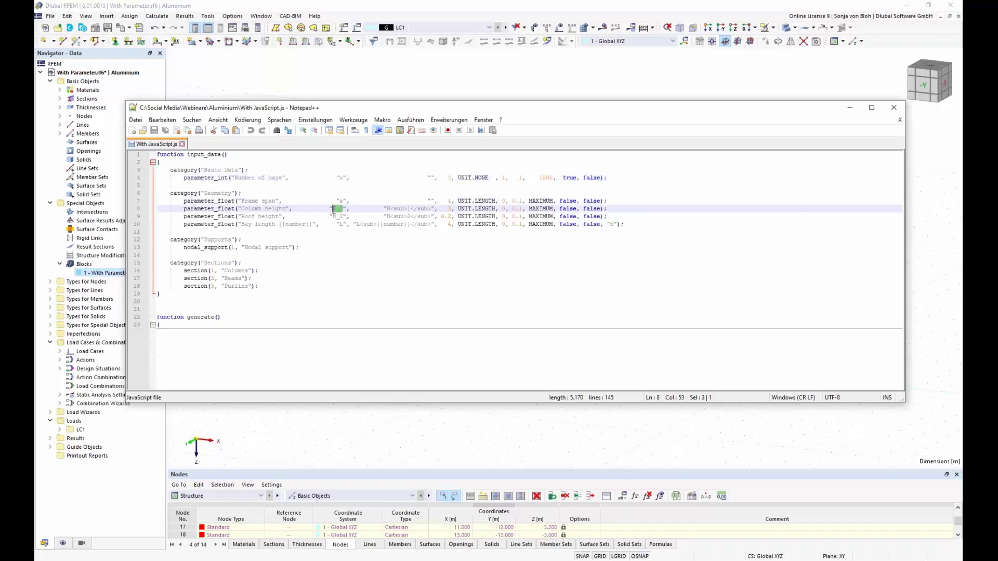
pyautogui.moveTo(346, 216)
pyautogui.mouseDown()
pyautogui.moveTo(333, 216)
pyautogui.moveTo(337, 225)
pyautogui.mouseUp()
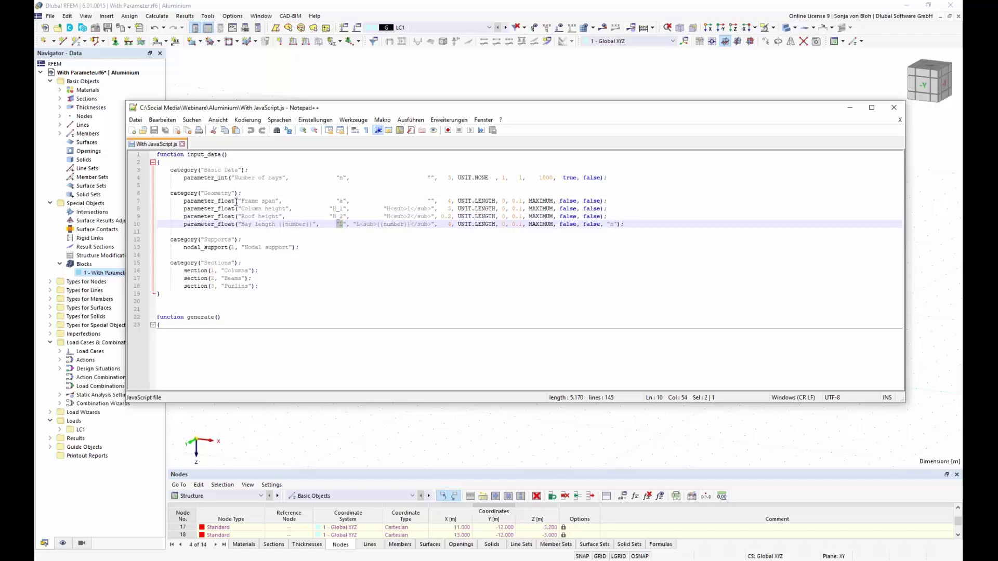
pyautogui.moveTo(235, 201); pyautogui.dragTo(183, 201)
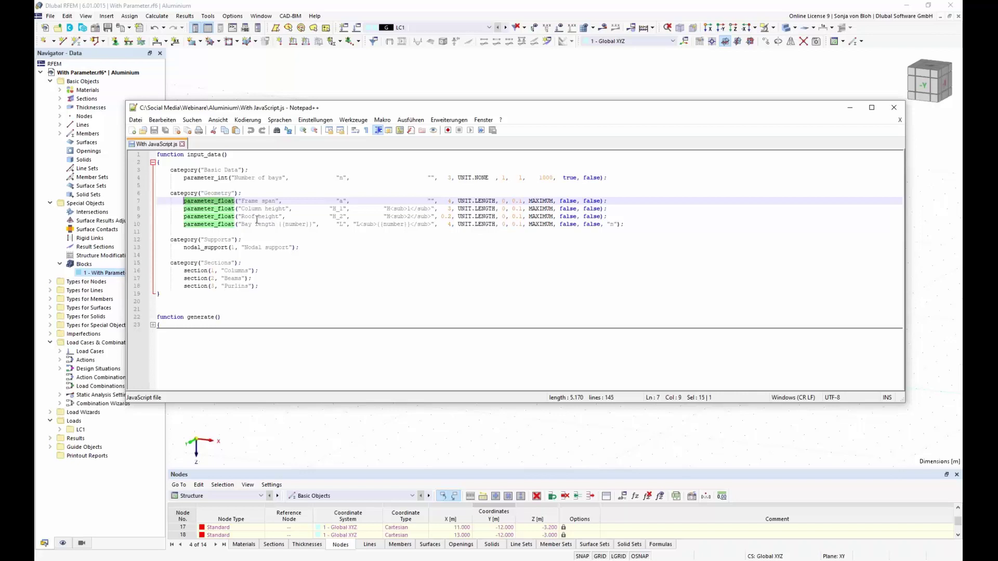
pyautogui.doubleClick(341, 224)
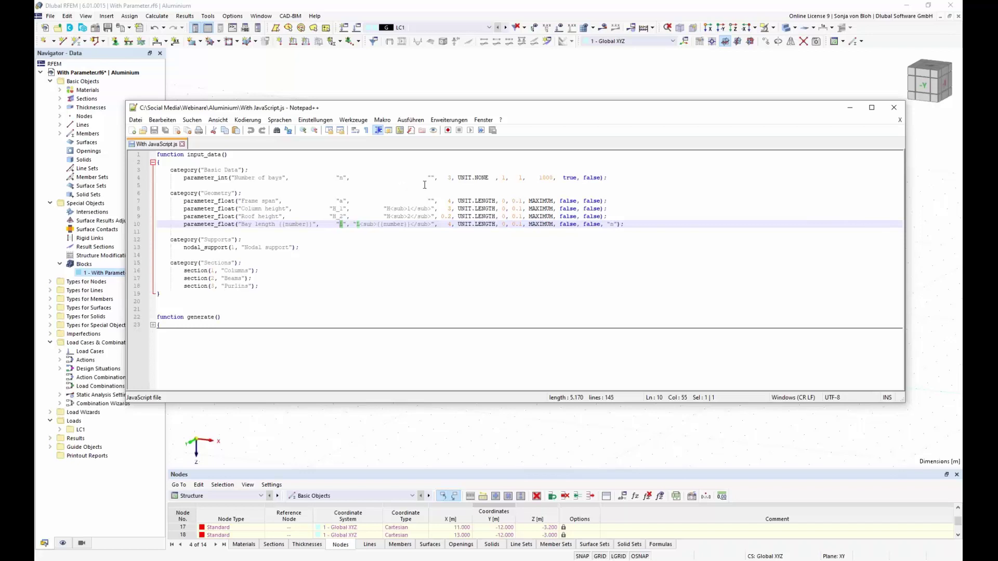
pyautogui.doubleClick(612, 224)
# Fold input_data on line 2 and unfold generate() on line 23.
pyautogui.click(152, 163)
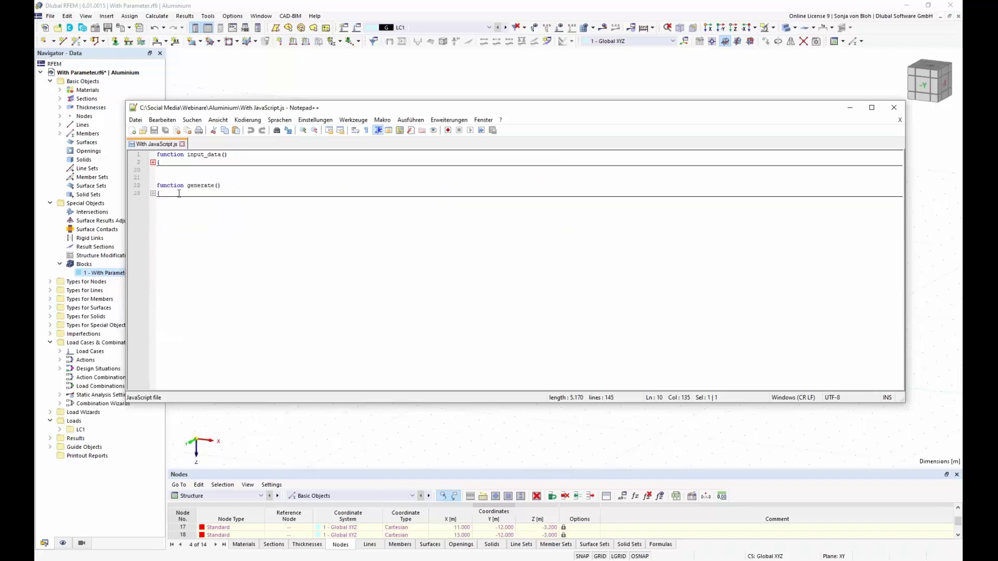
pyautogui.moveTo(229, 186); pyautogui.dragTo(161, 184)
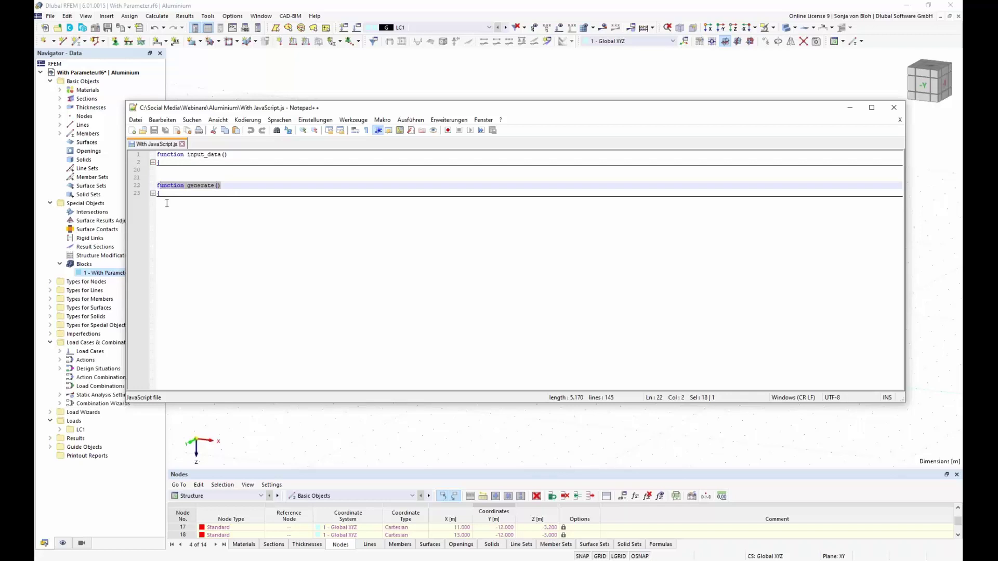
pyautogui.click(153, 193)
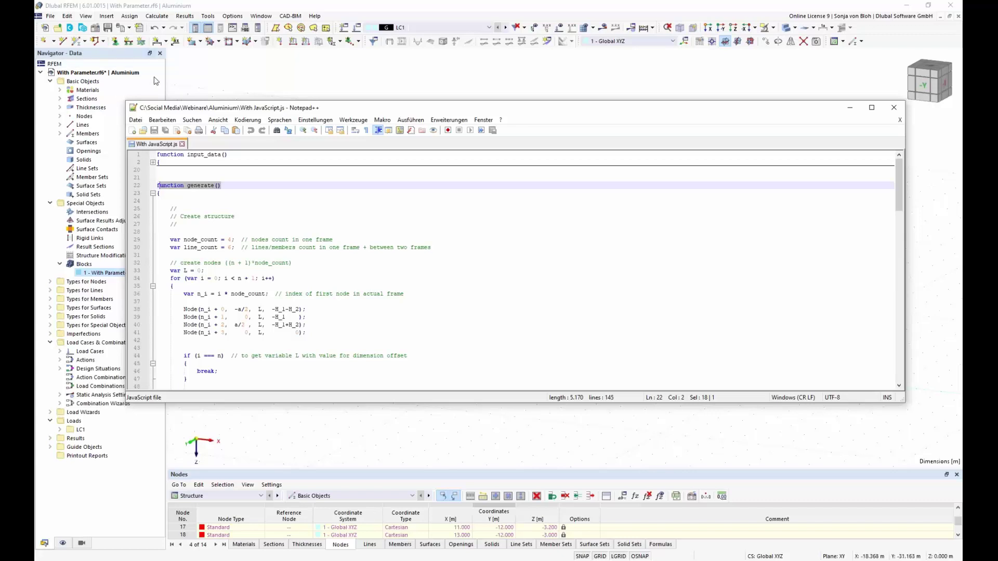
# Open RFEM's scripting console and move it over the middle of the model view.
pyautogui.click(91, 17)
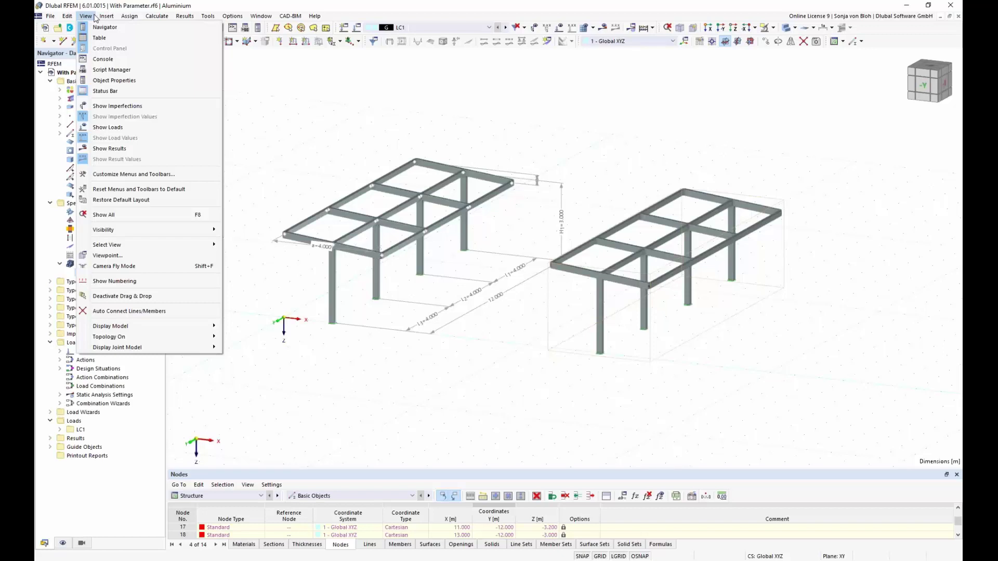
pyautogui.click(103, 59)
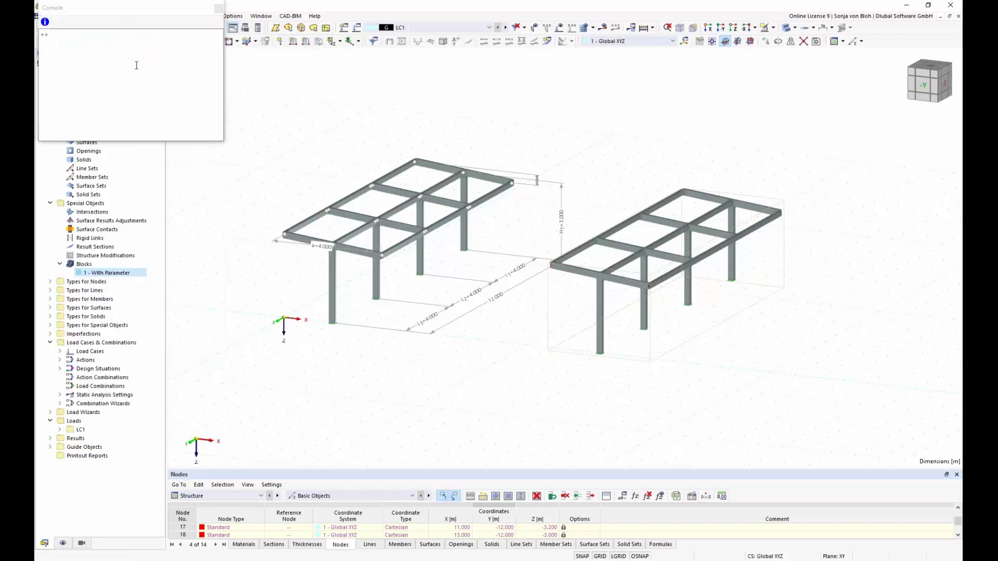
pyautogui.moveTo(99, 8); pyautogui.dragTo(400, 197)
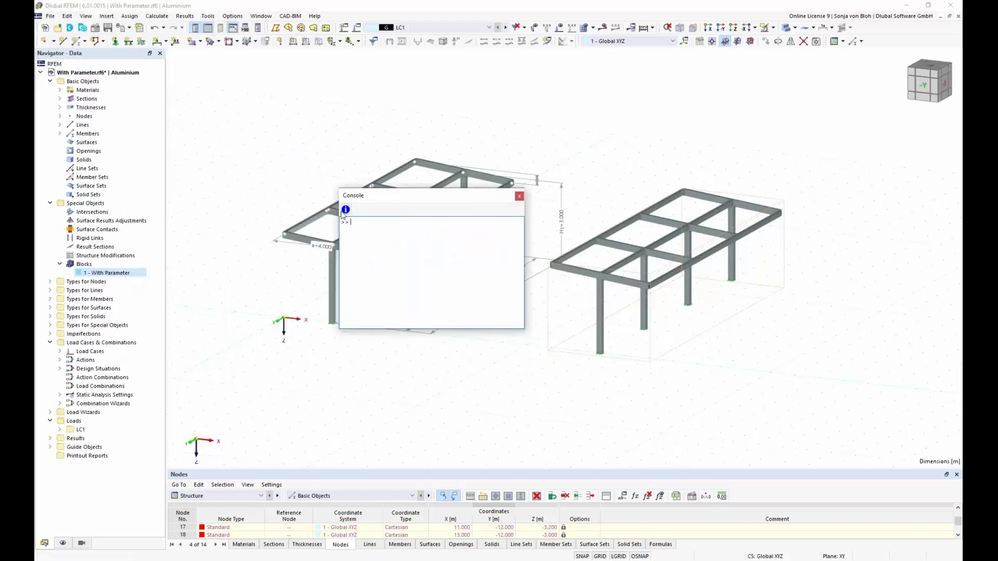
# Read the description of member_hinges' axial_release_n in Insert Object Property, then close it.
pyautogui.click(346, 209)
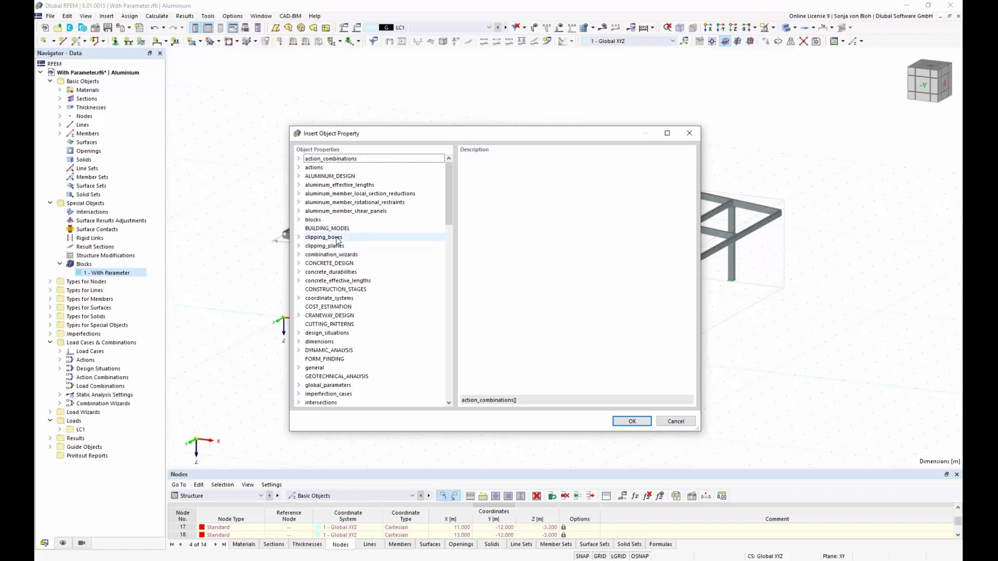
pyautogui.scroll(-3, 448, 225)
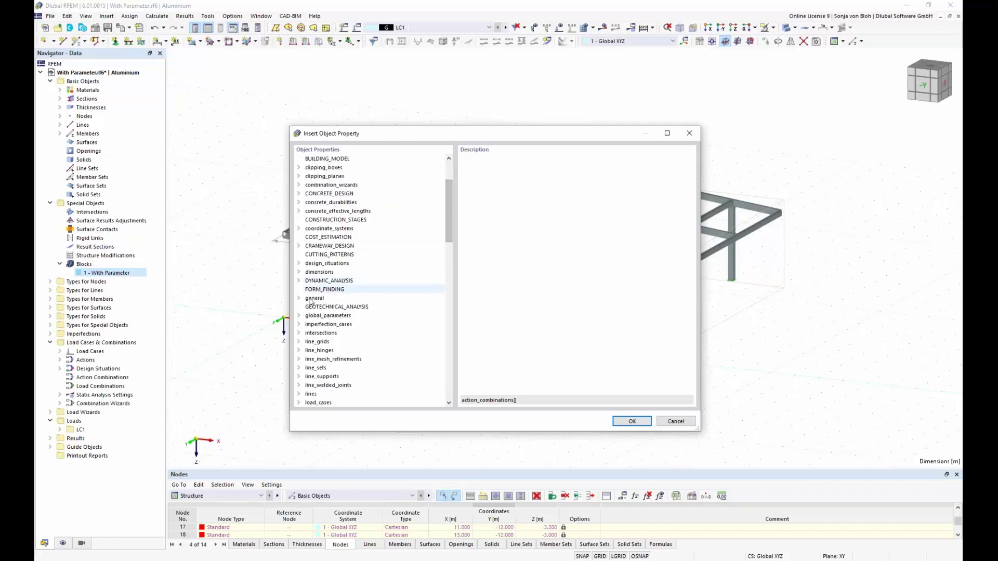
pyautogui.moveTo(451, 229); pyautogui.dragTo(450, 286)
pyautogui.click(315, 238)
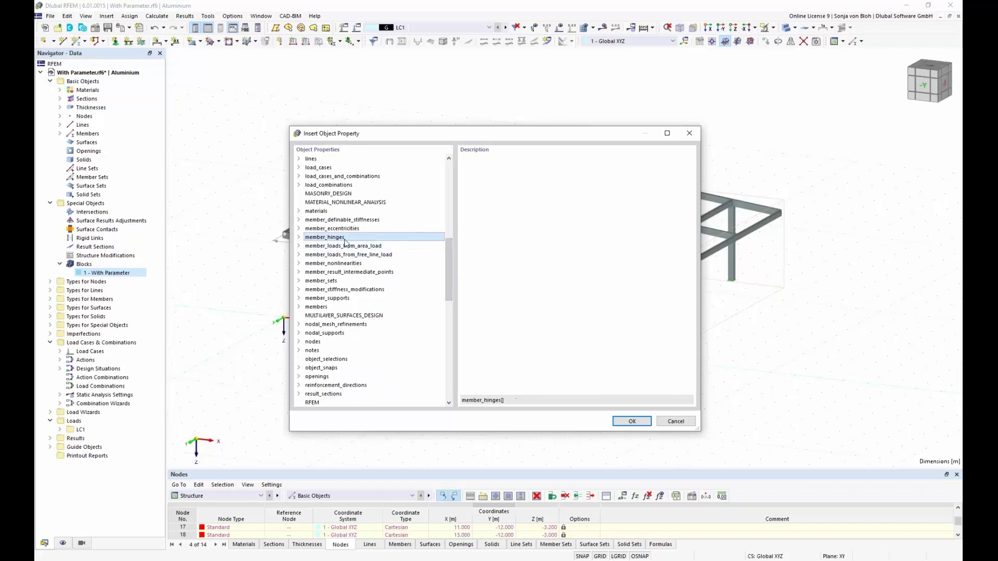
pyautogui.click(299, 237)
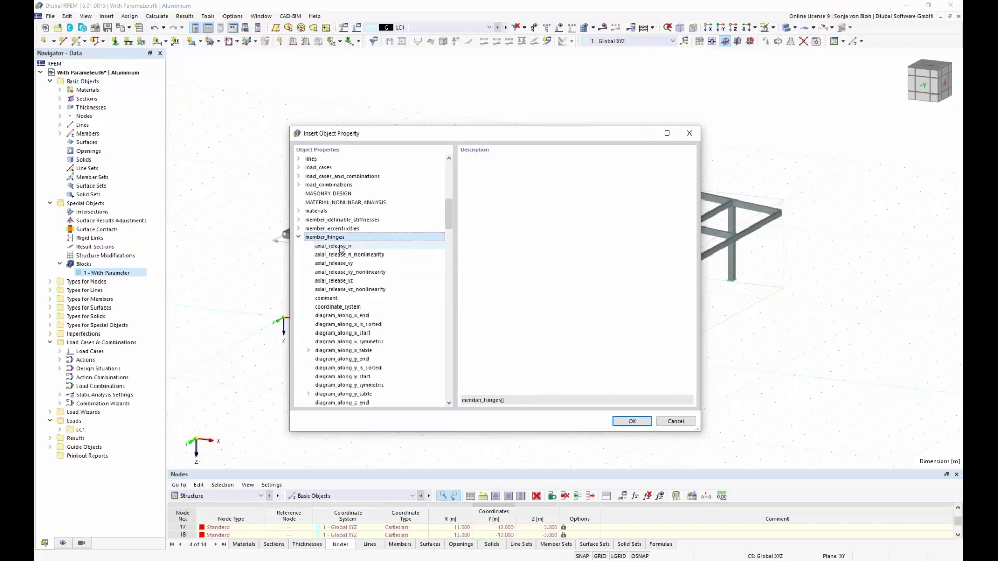
pyautogui.click(337, 246)
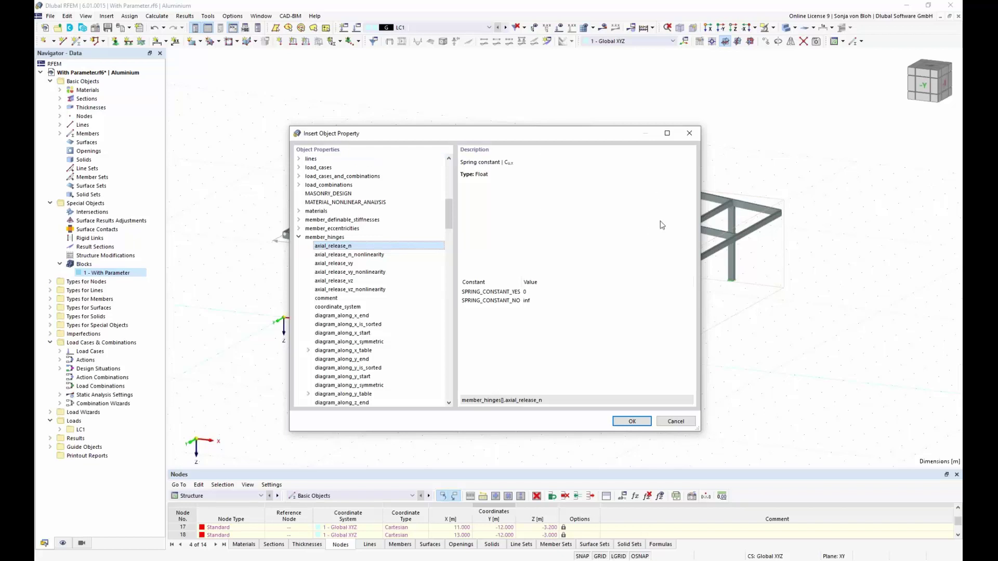
pyautogui.click(689, 133)
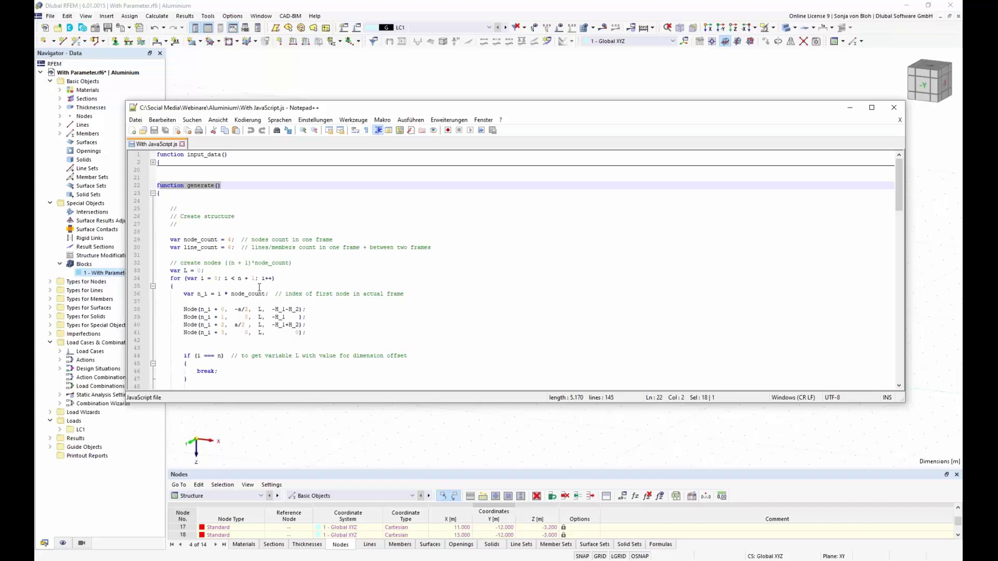
pyautogui.scroll(-1, 255, 285)
pyautogui.moveTo(182, 286); pyautogui.dragTo(311, 308)
pyautogui.scroll(-4, 348, 300)
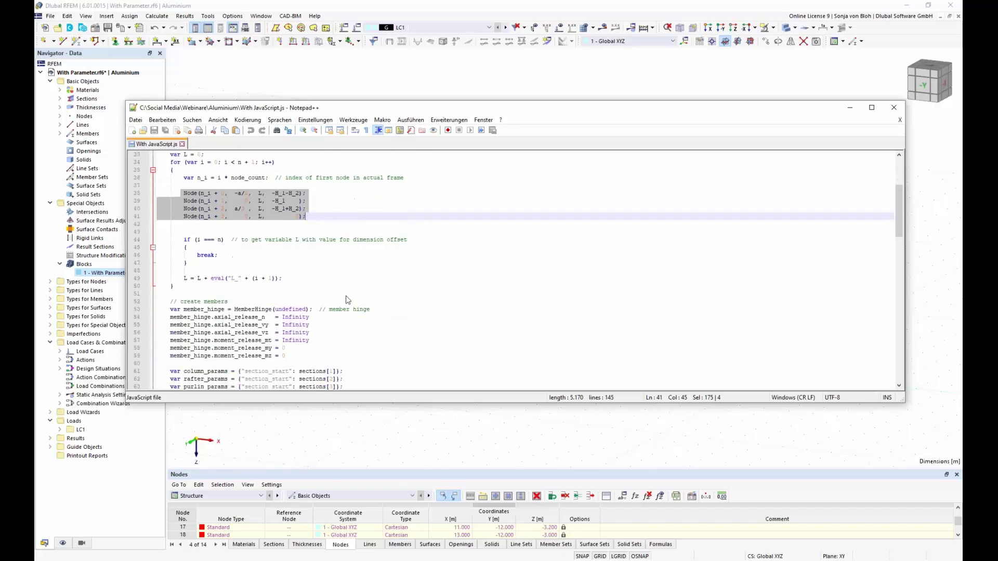
pyautogui.scroll(-5, 348, 300)
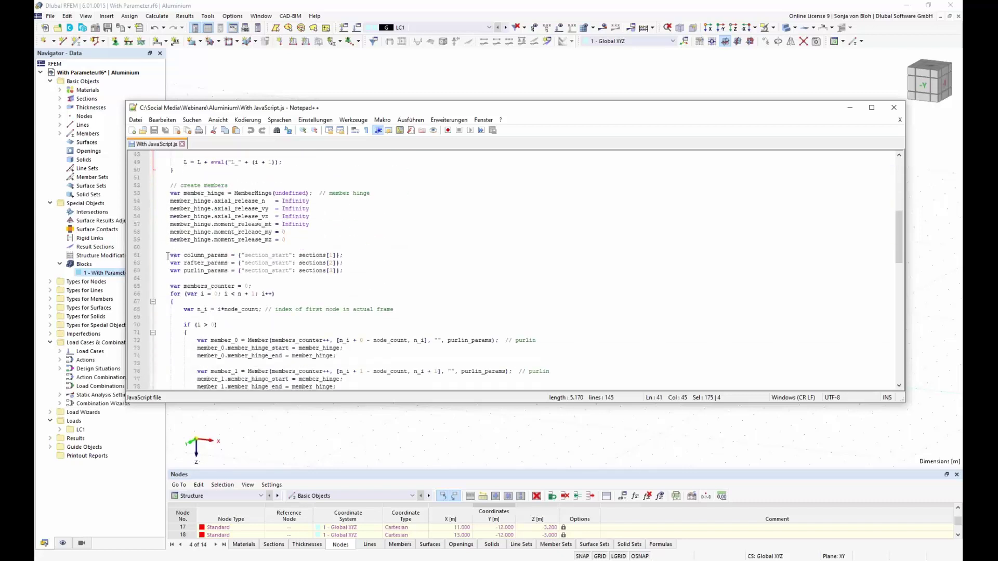
pyautogui.moveTo(167, 257); pyautogui.dragTo(346, 293)
pyautogui.scroll(-3, 346, 293)
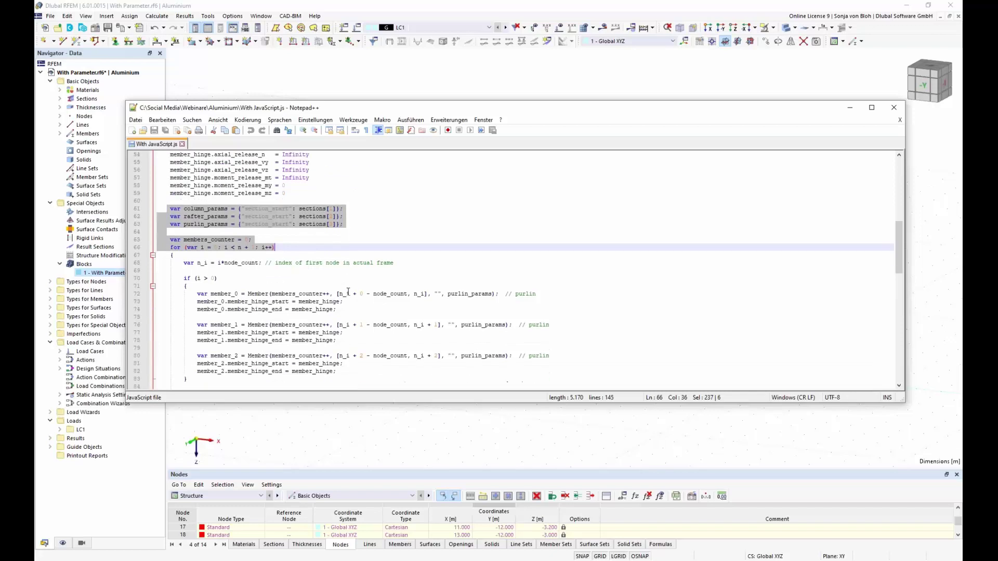
pyautogui.moveTo(197, 270); pyautogui.dragTo(336, 333)
pyautogui.scroll(-8, 344, 309)
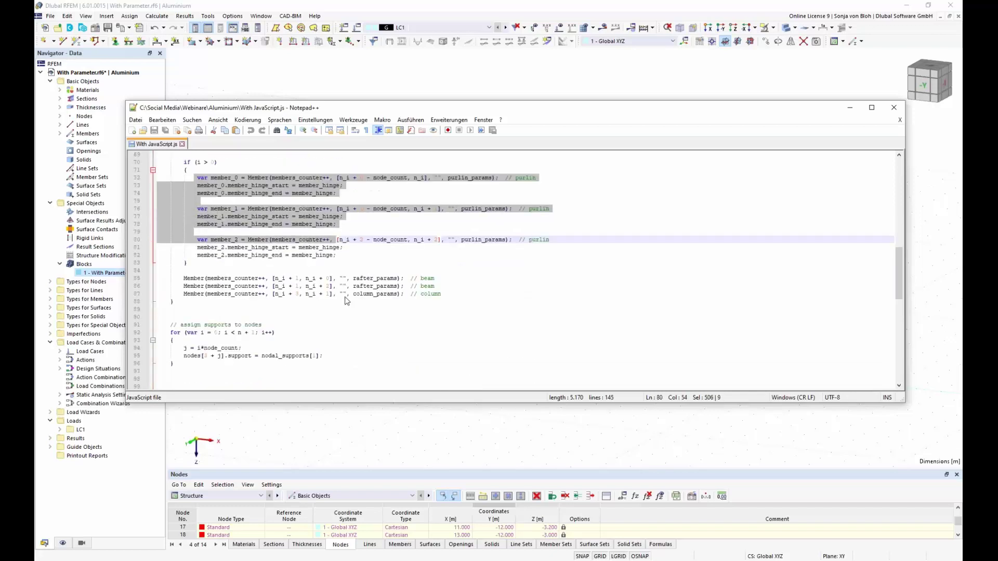
pyautogui.moveTo(183, 263); pyautogui.dragTo(364, 268)
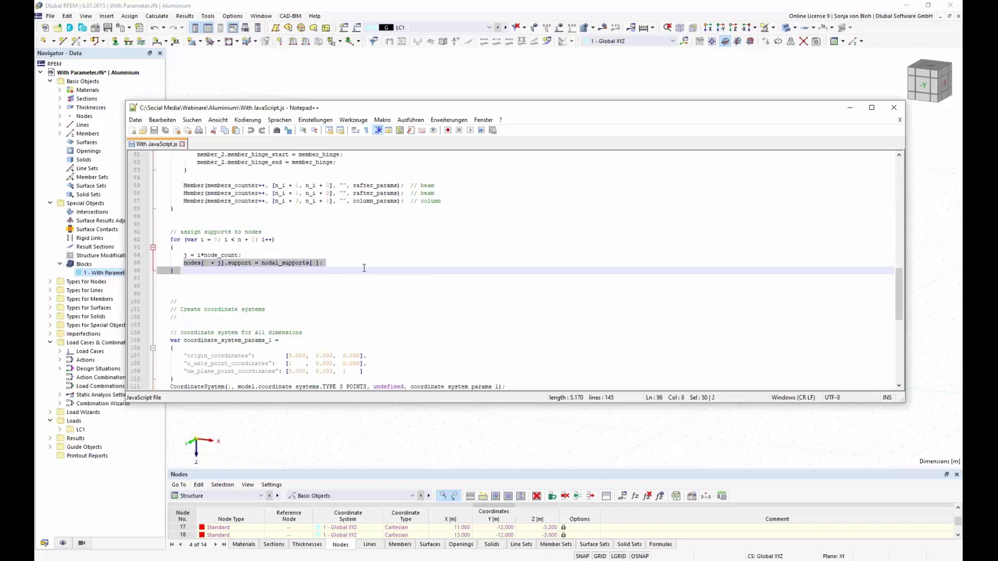
pyautogui.scroll(-4, 373, 292)
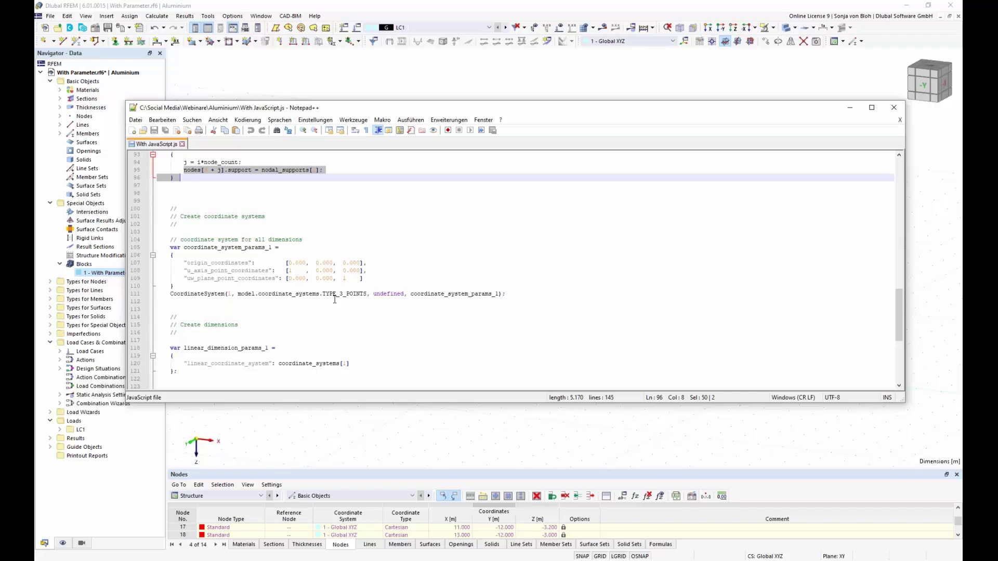
pyautogui.scroll(-4, 335, 300)
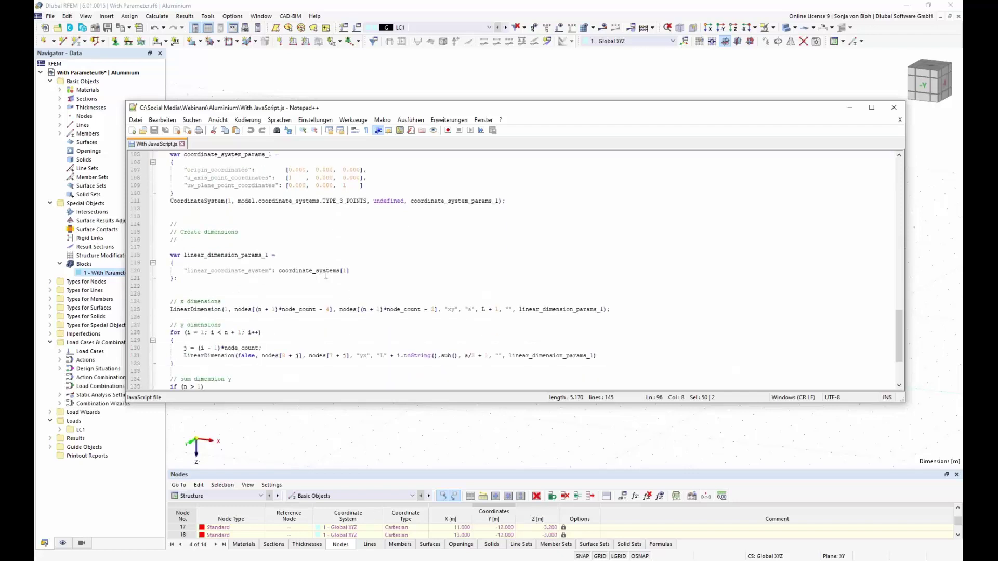
pyautogui.scroll(-2, 208, 224)
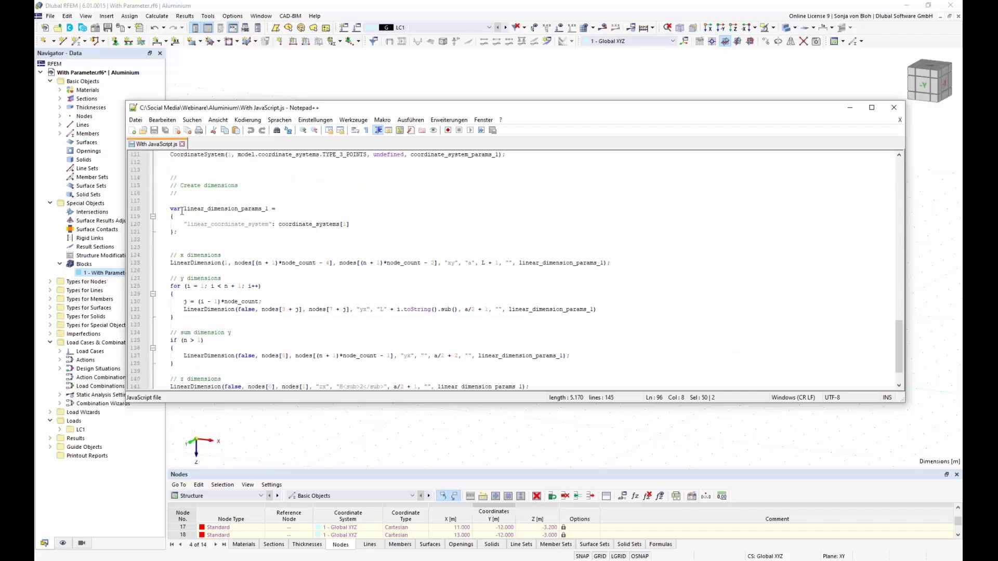
pyautogui.moveTo(184, 209); pyautogui.dragTo(262, 209)
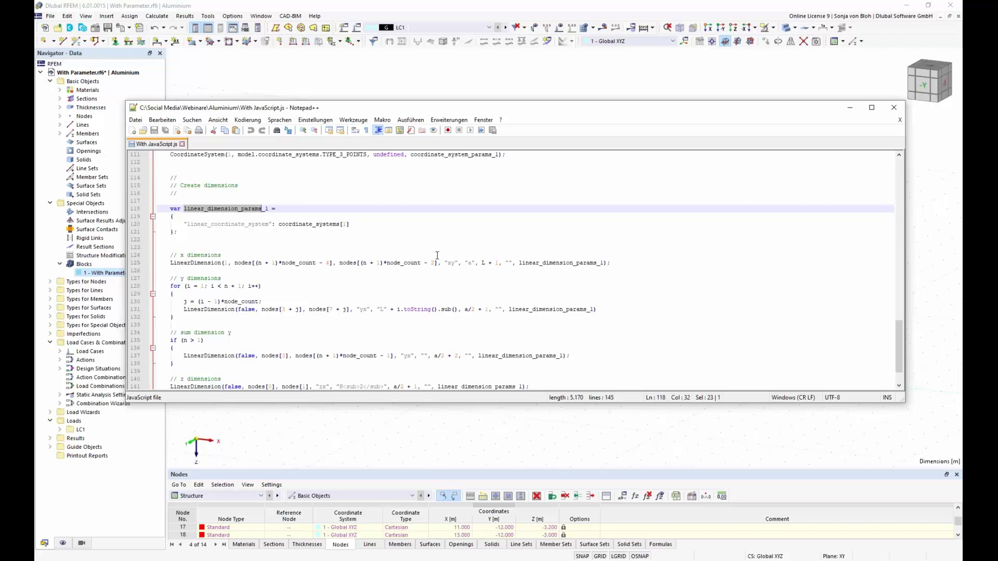
# Minimize Notepad++ and close the RFEM Console to reveal both dimensioned frames.
pyautogui.click(850, 109)
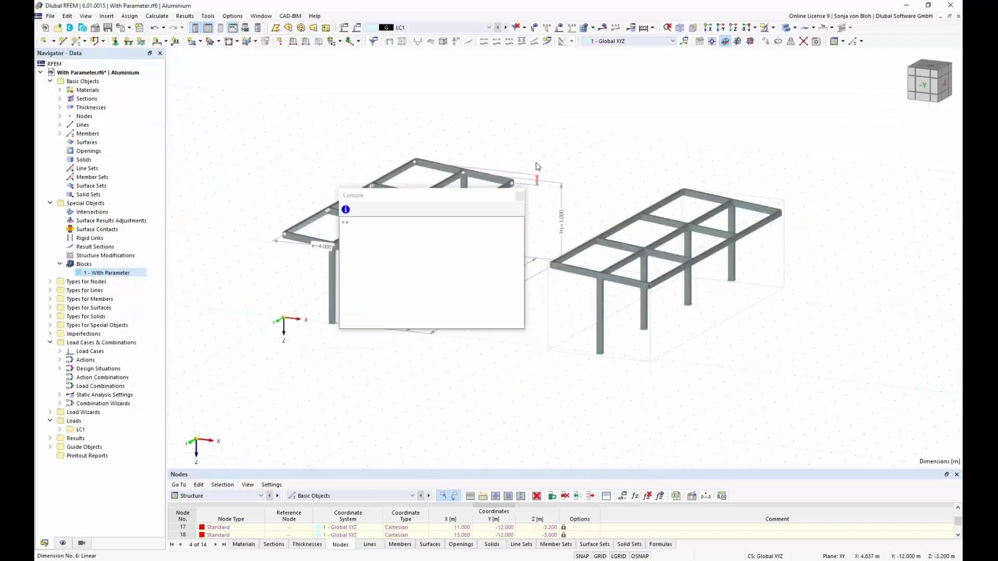
pyautogui.click(520, 196)
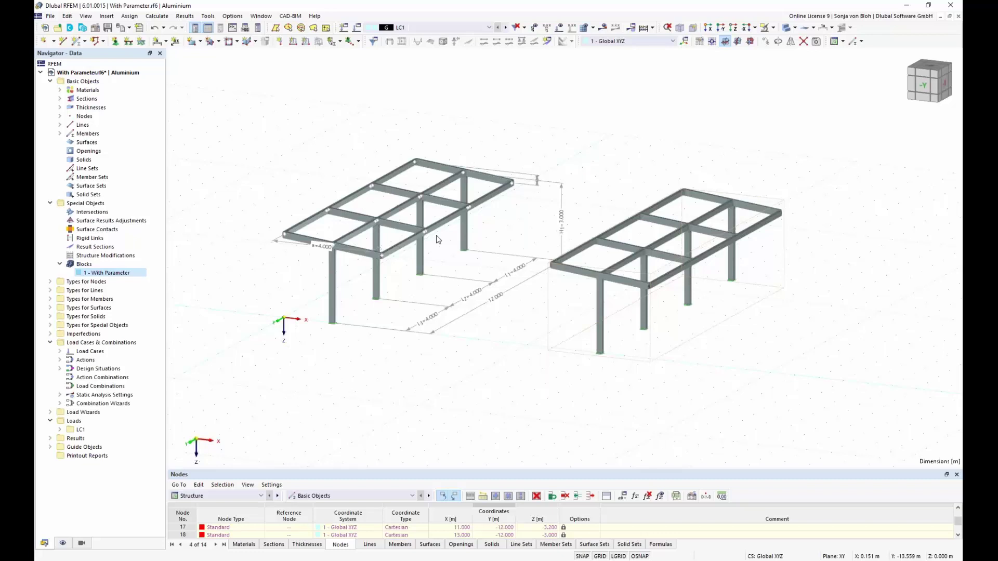
# Save the frame as block 'With JavaScript' under category Beams, with the script With JavaScript.js attached.
pyautogui.click(50, 16)
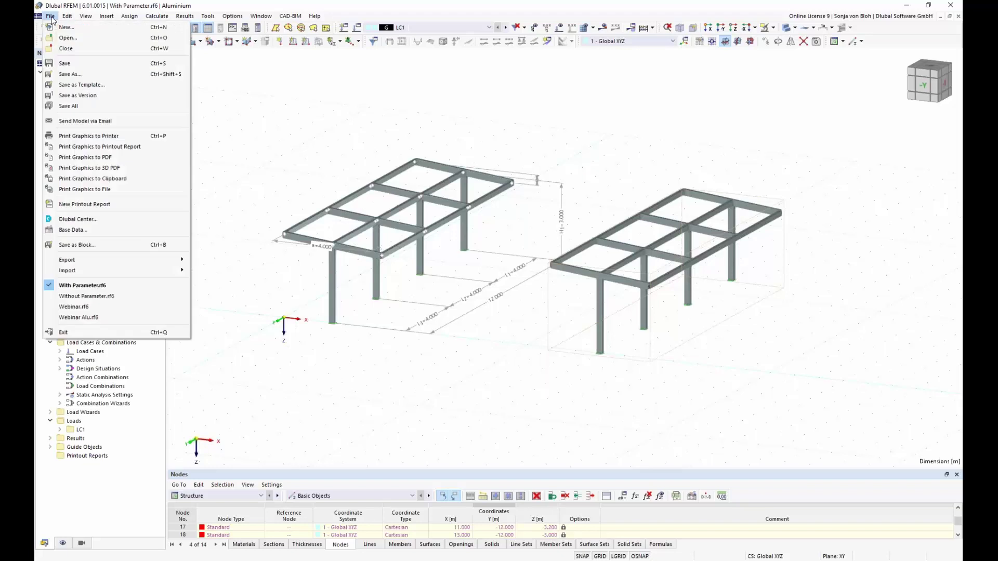
pyautogui.click(97, 246)
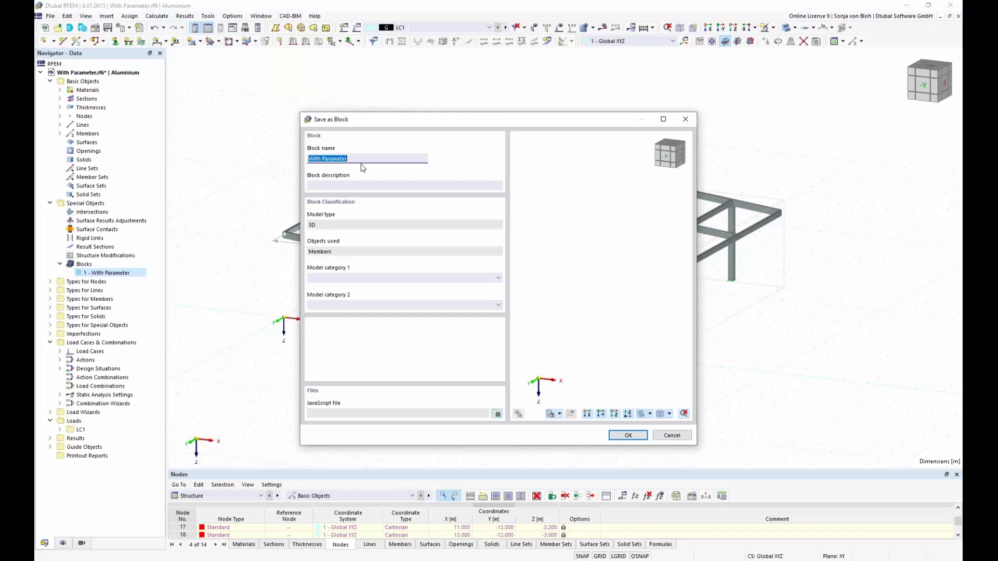
pyautogui.write('With JavaScript')
pyautogui.click(500, 277)
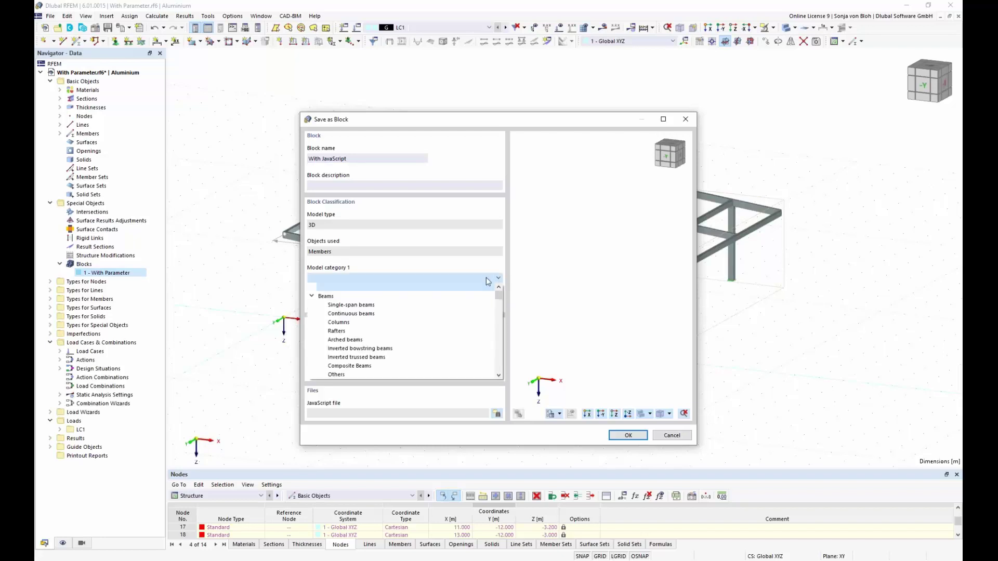
pyautogui.click(466, 297)
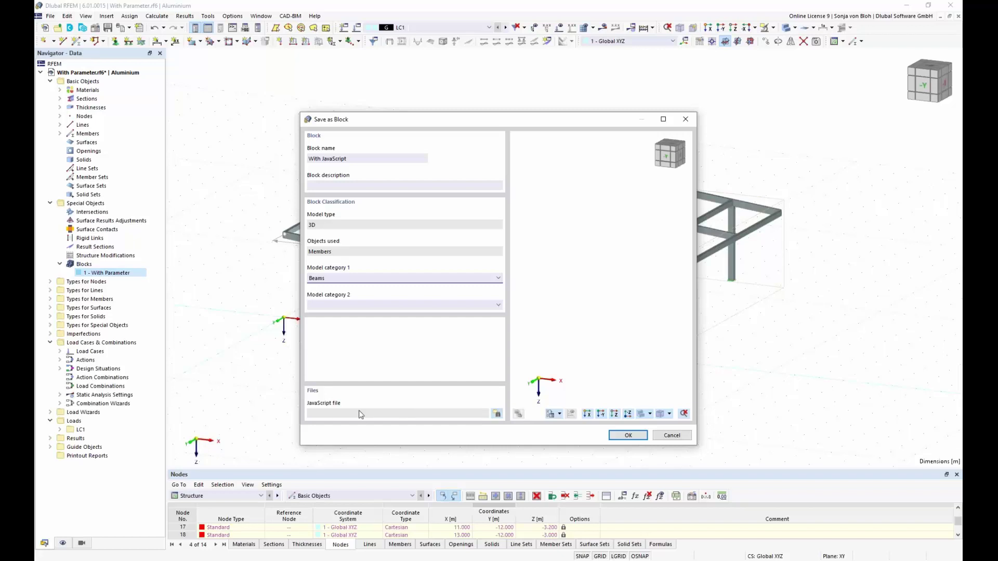
pyautogui.click(497, 414)
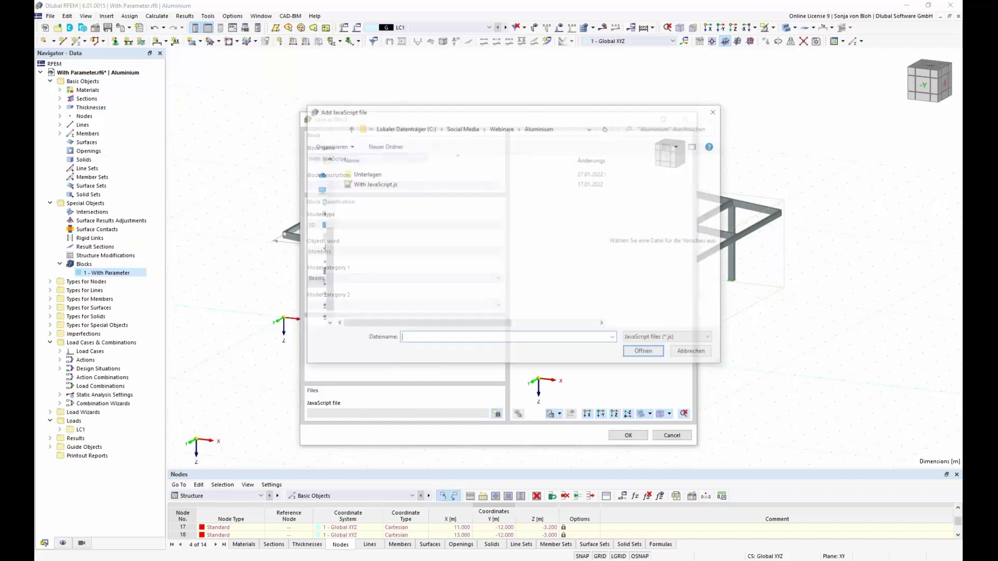
pyautogui.click(391, 186)
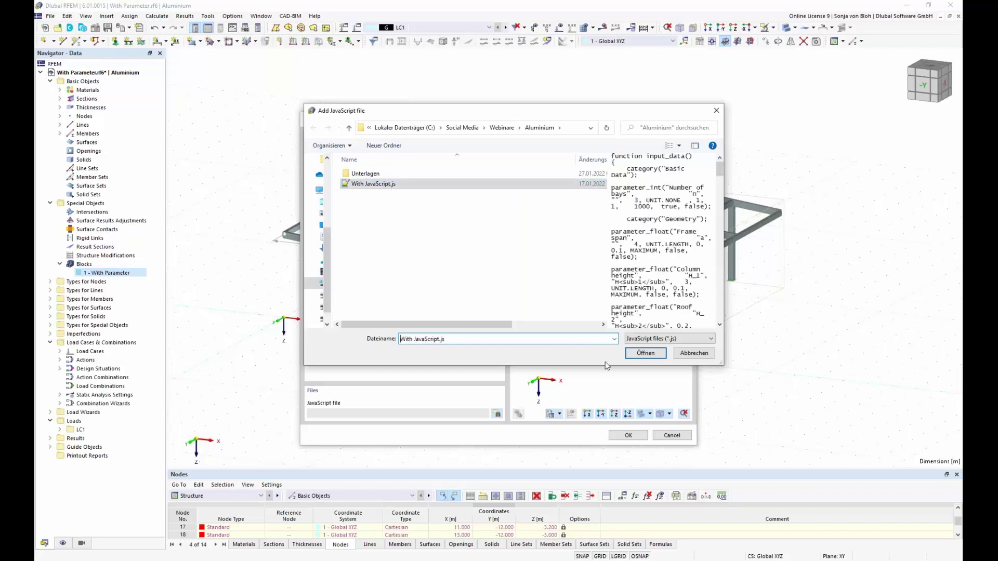
pyautogui.click(640, 355)
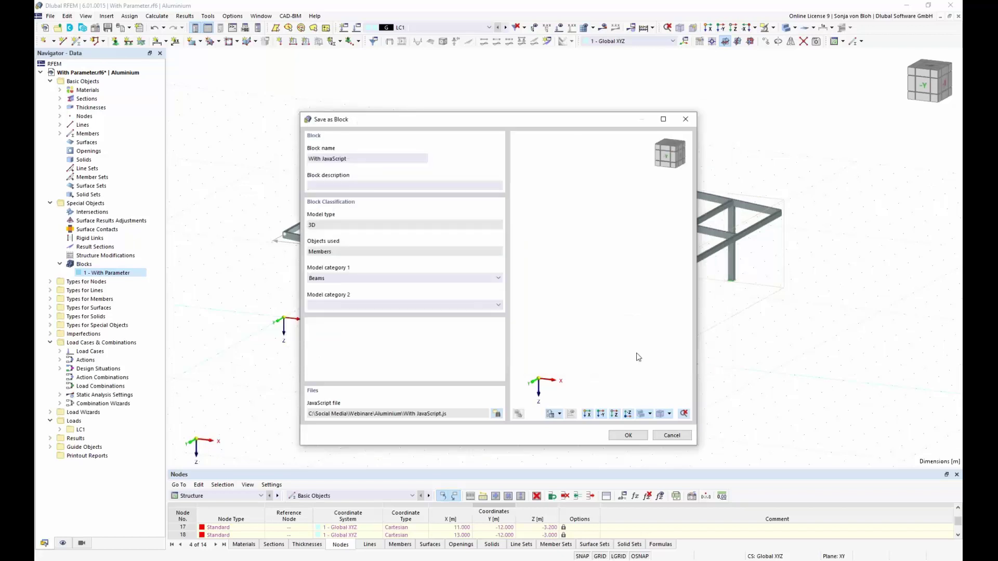
pyautogui.click(628, 435)
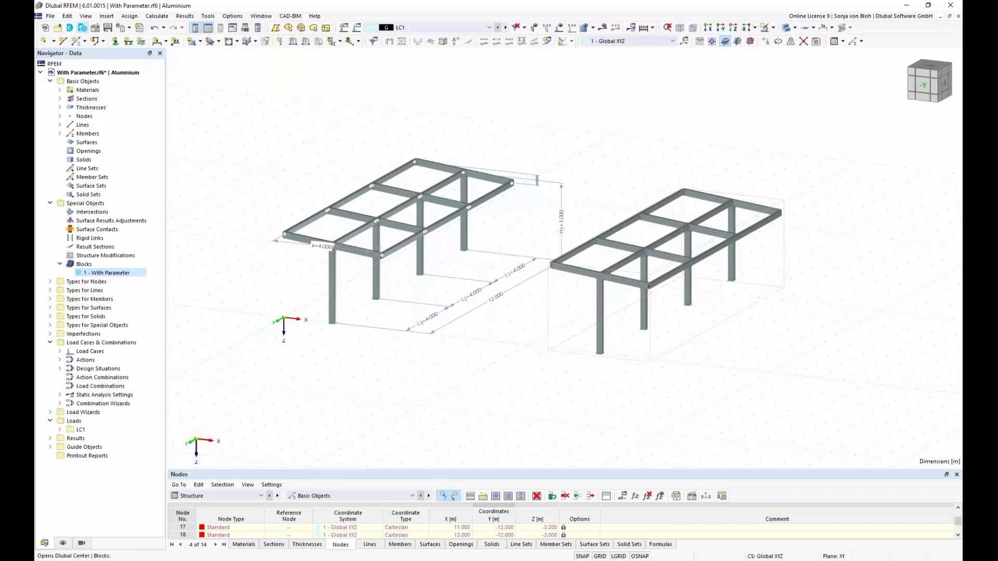
# Insert the 4c528366 'With JavaScript' block from the Beams list of the block library.
pyautogui.click(82, 28)
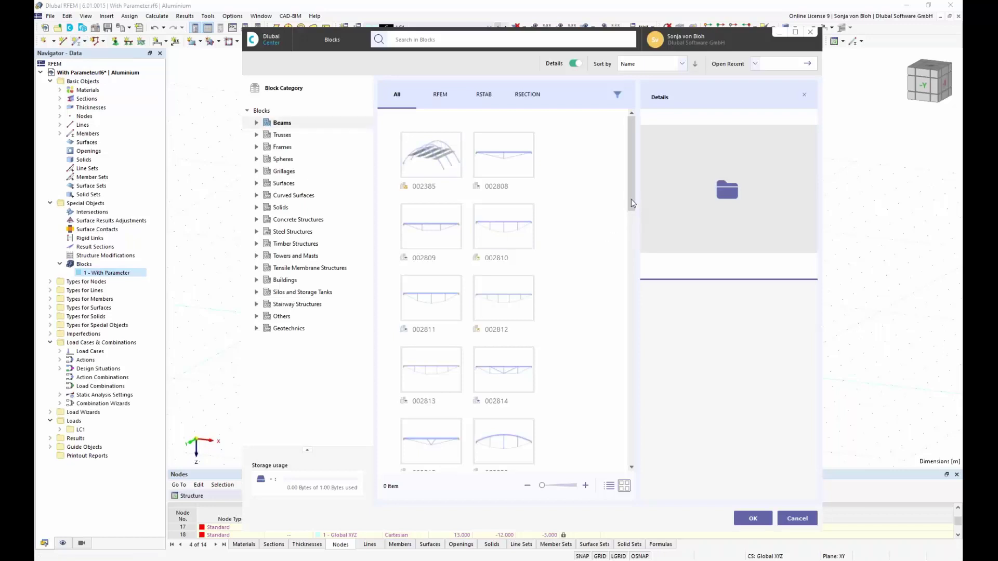
pyautogui.moveTo(631, 202); pyautogui.dragTo(631, 306)
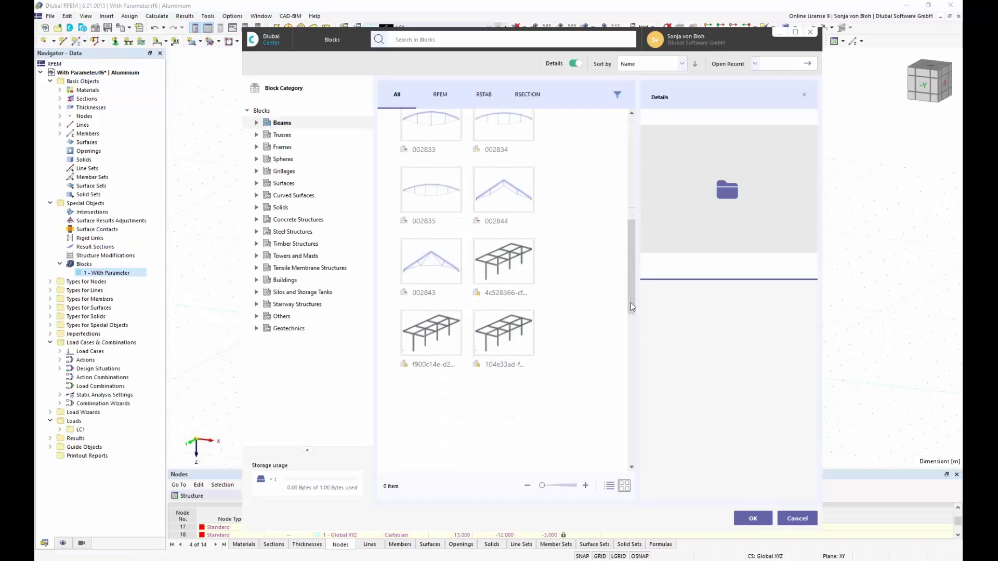
pyautogui.click(510, 261)
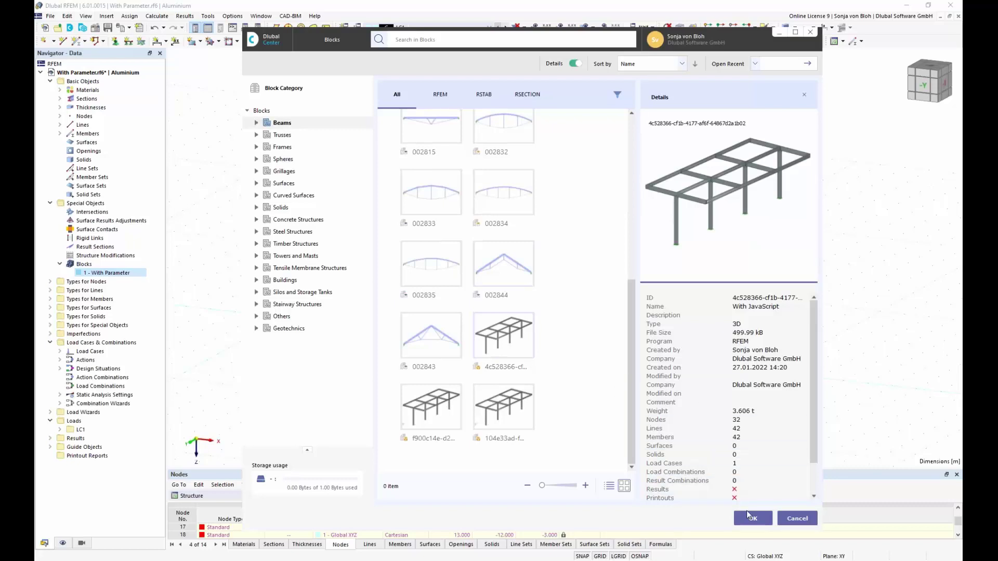
pyautogui.click(751, 518)
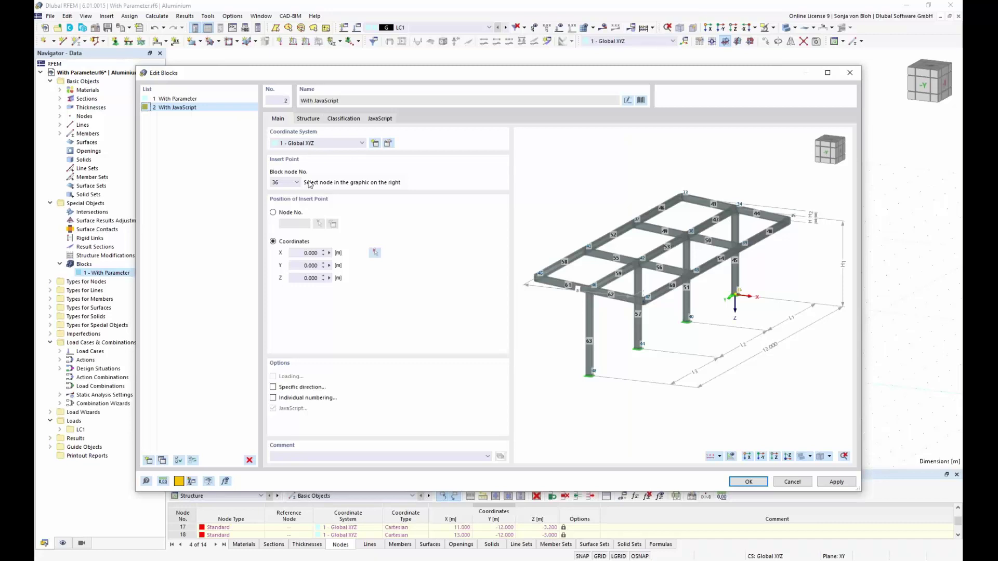
# Set the With JavaScript block's number of bays to 5 and confirm the Edit Blocks dialog.
pyautogui.click(316, 121)
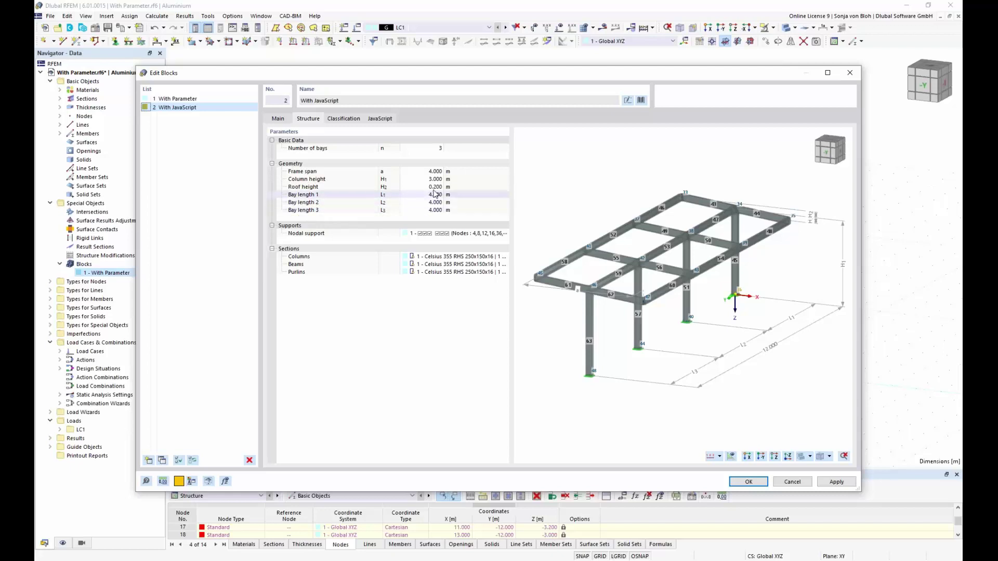
pyautogui.click(426, 148)
pyautogui.write('5')
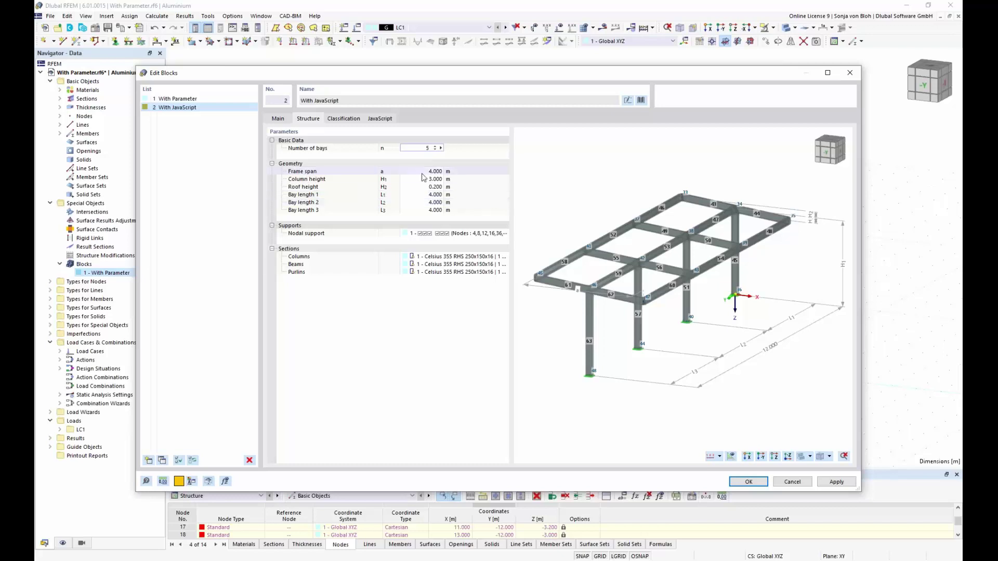
pyautogui.press('Return')
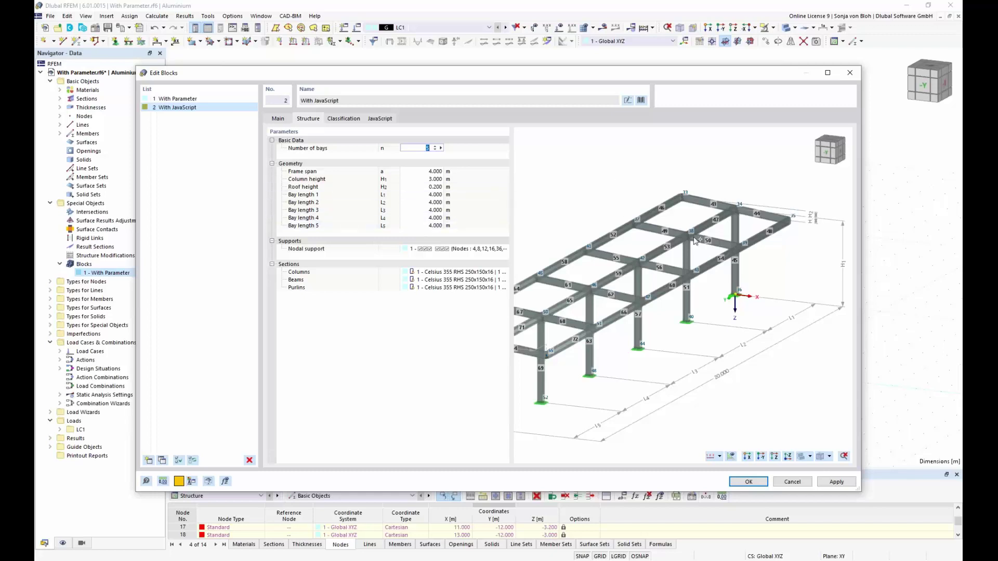
pyautogui.click(748, 482)
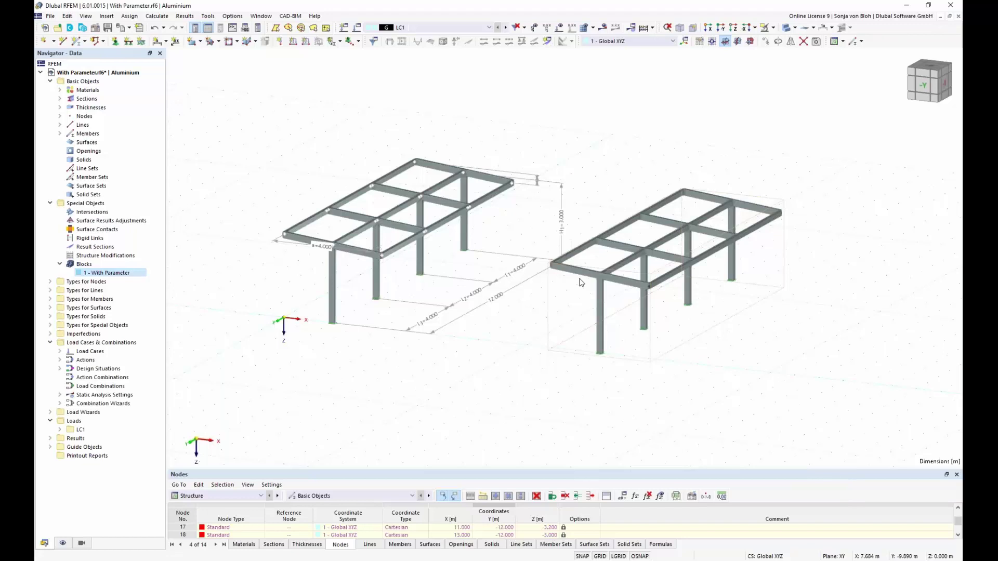
# Close With Parameter.rf6 without saving changes and start a new model.
pyautogui.click(51, 17)
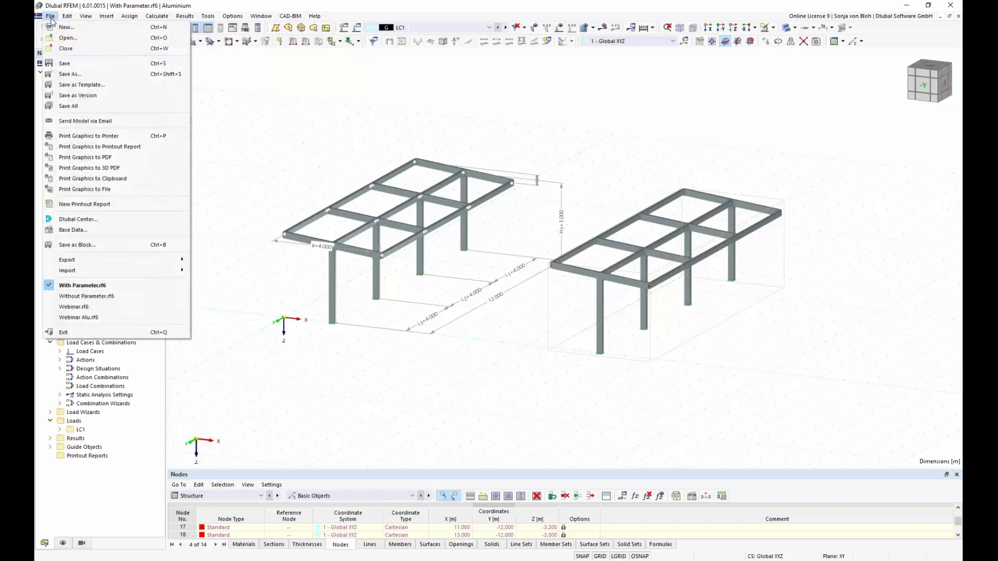
pyautogui.click(65, 48)
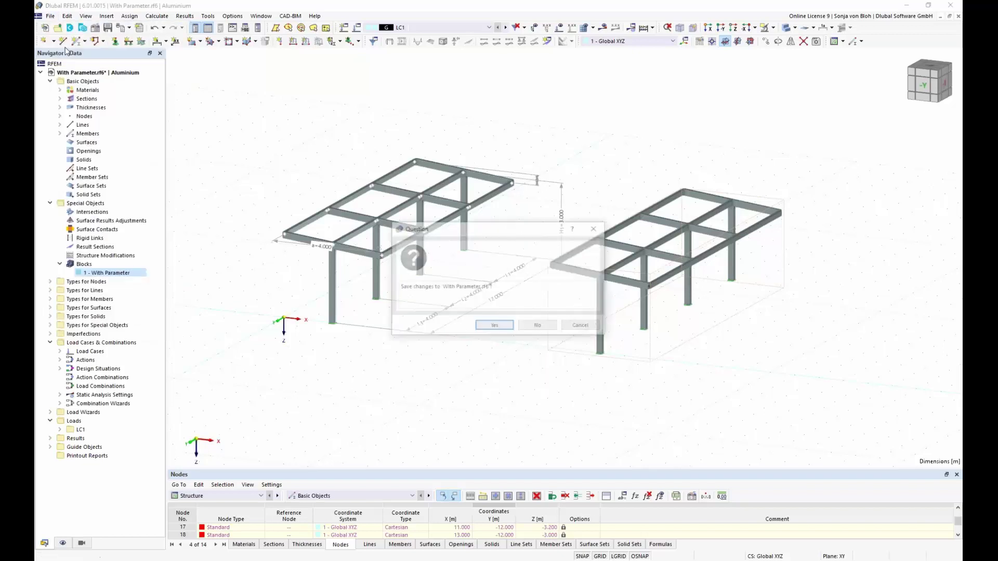
pyautogui.click(539, 326)
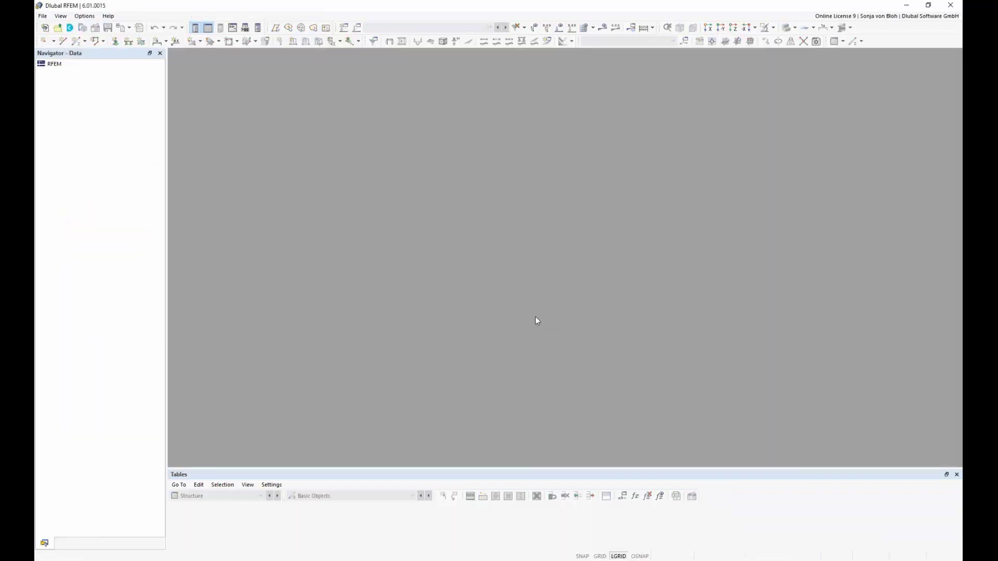
pyautogui.click(44, 18)
pyautogui.click(61, 26)
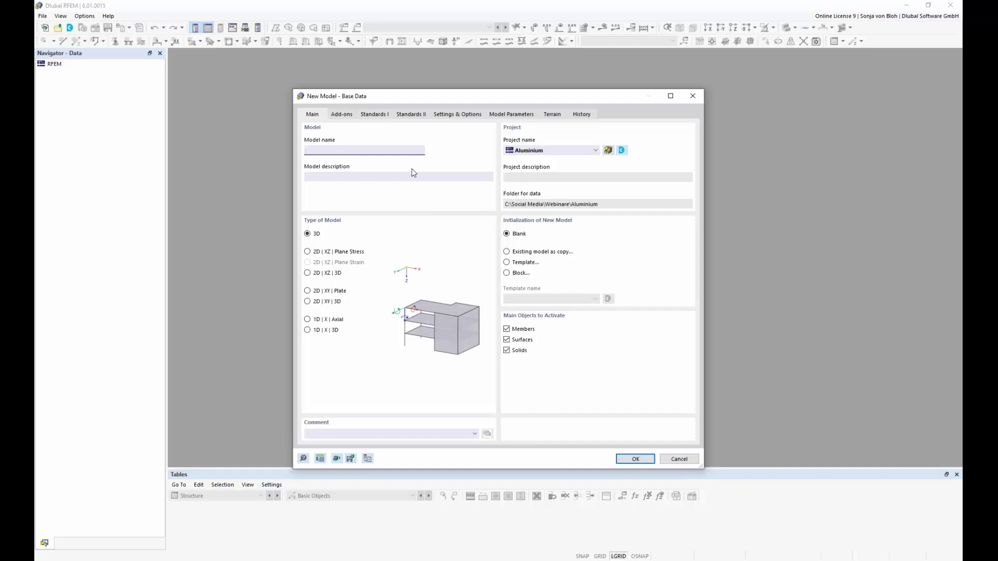
# Name the new model 'Webina' and go to its Add-ons page.
pyautogui.write('Webinar')
pyautogui.click(341, 114)
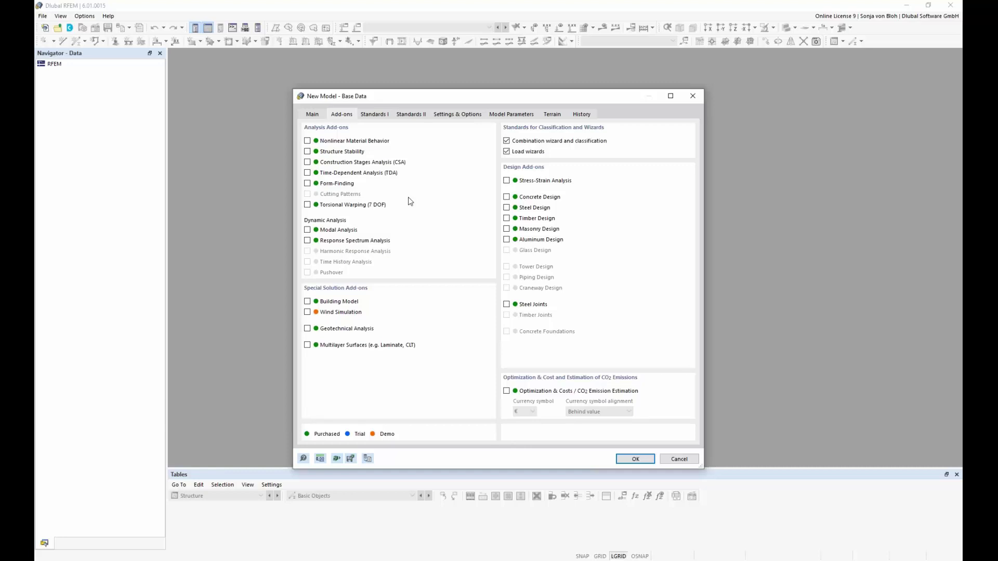
# Enable Aluminum Design and use EN 1990 with the DIN 2012-08 annex for the combination wizard.
pyautogui.click(507, 240)
pyautogui.click(384, 116)
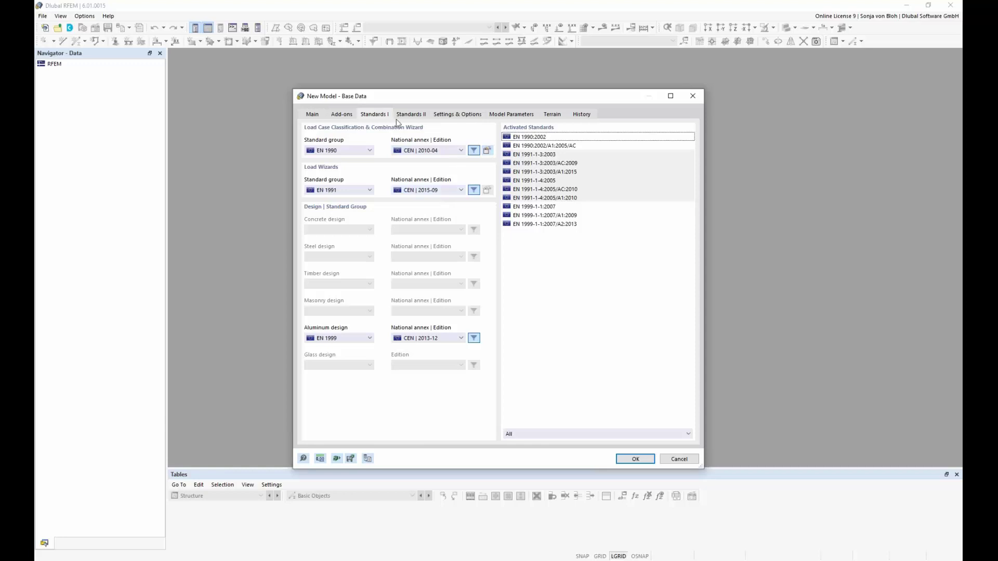
pyautogui.click(370, 150)
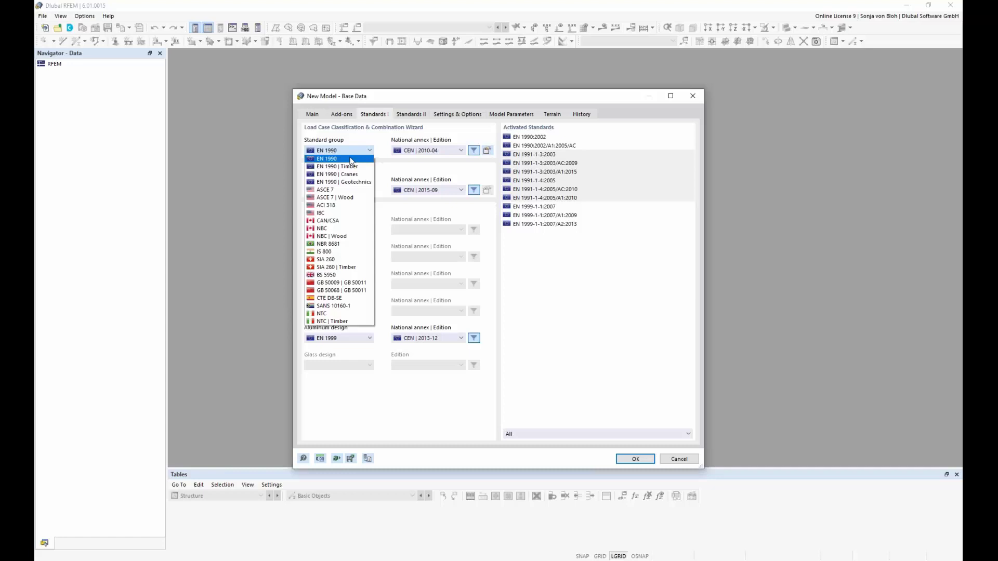
pyautogui.click(352, 160)
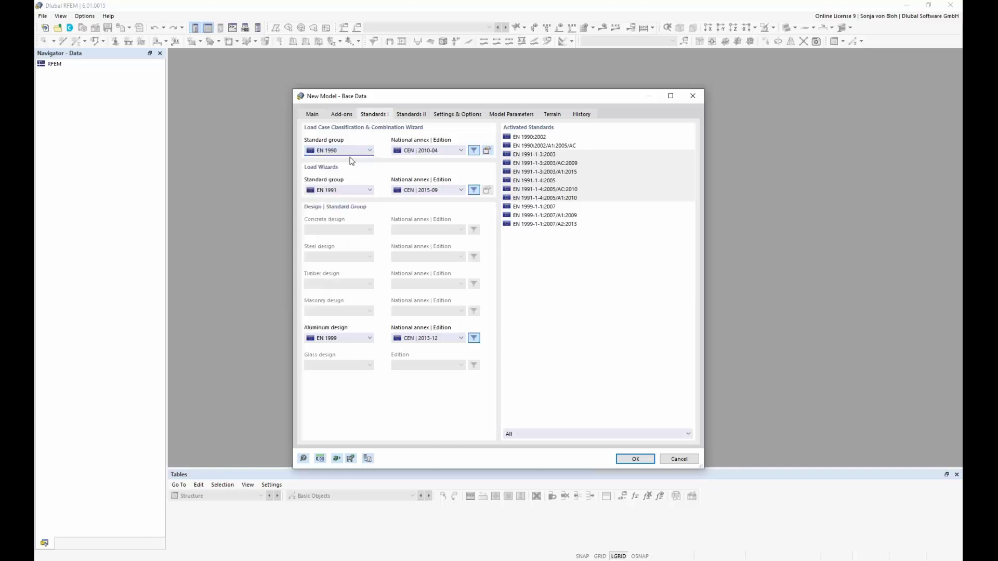
pyautogui.click(461, 151)
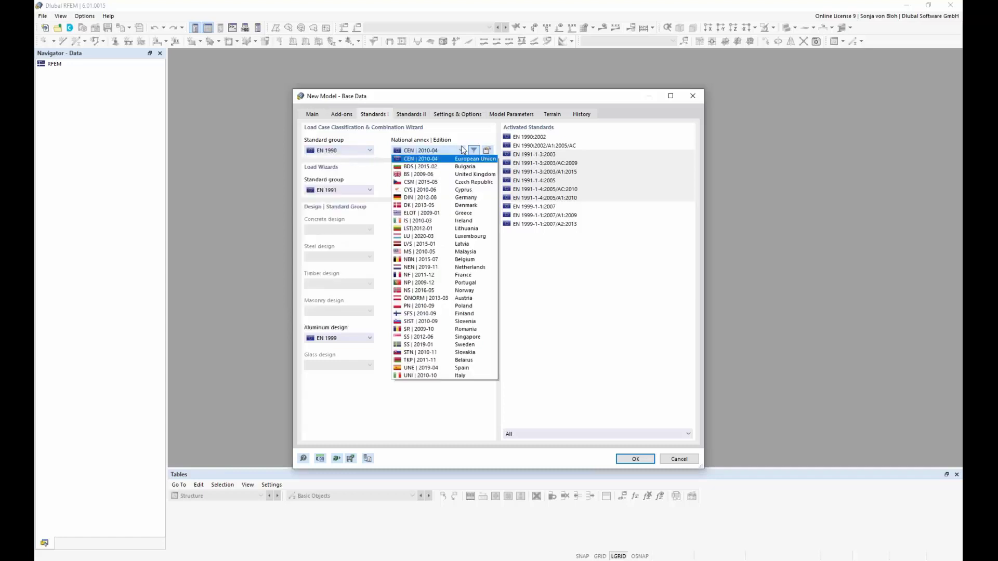
pyautogui.click(437, 199)
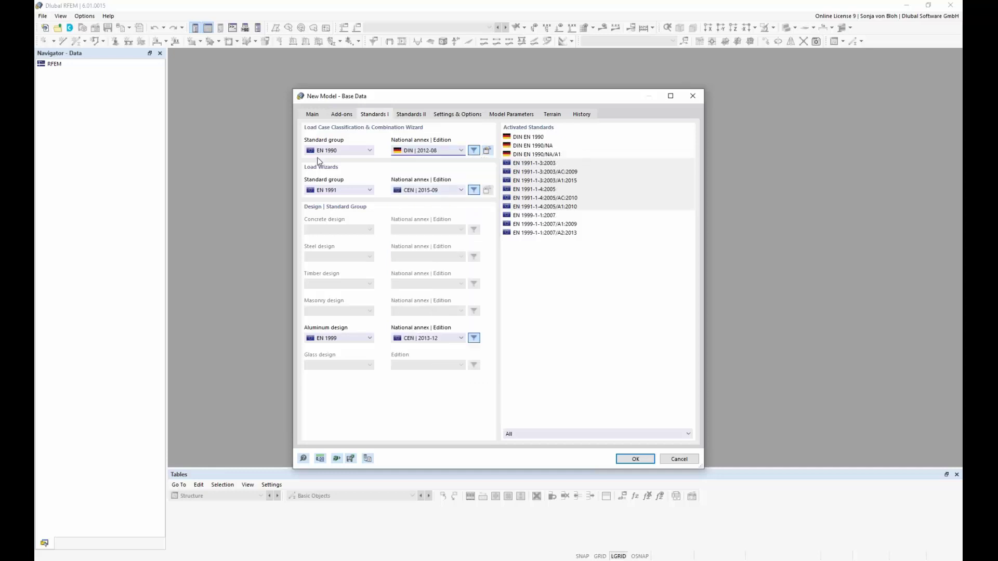
# Use EN 1991 with the German DIN 2019-04 national annex for the load wizards.
pyautogui.click(370, 190)
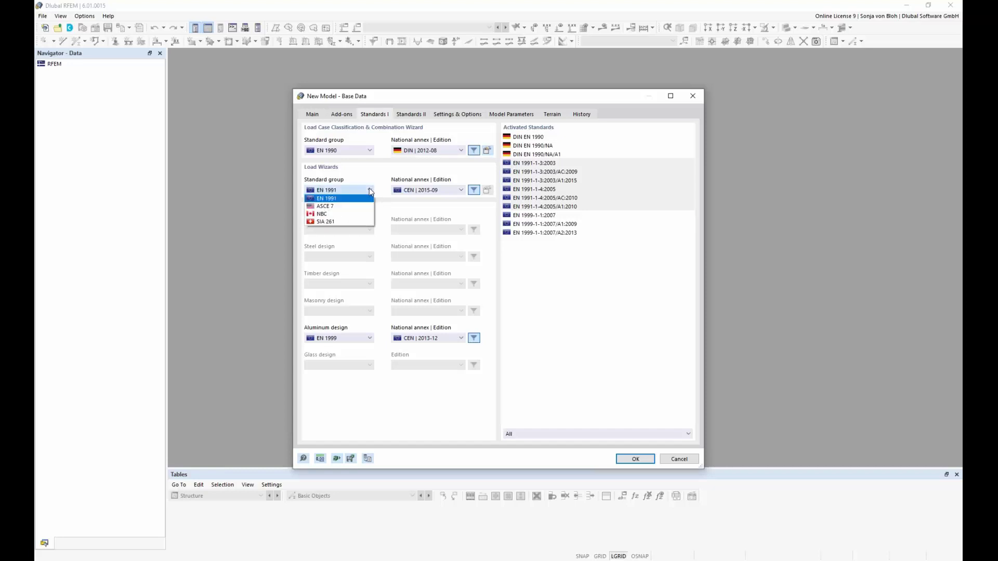
pyautogui.click(370, 191)
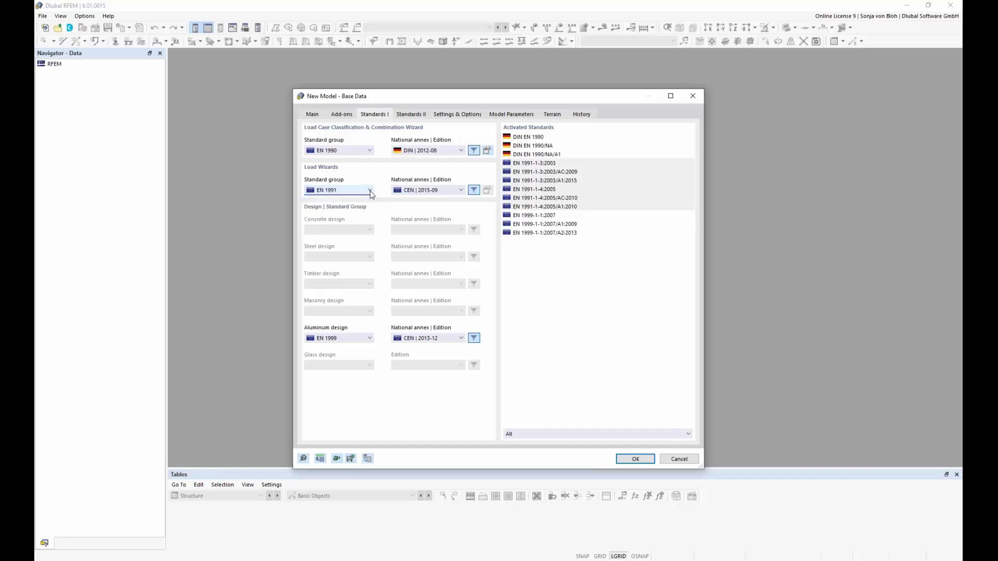
pyautogui.click(461, 191)
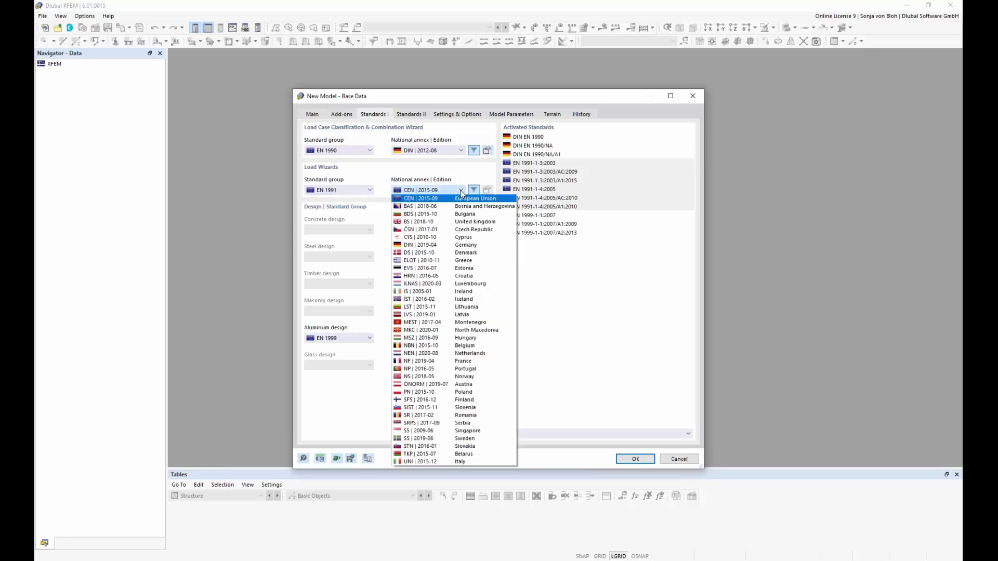
pyautogui.click(438, 245)
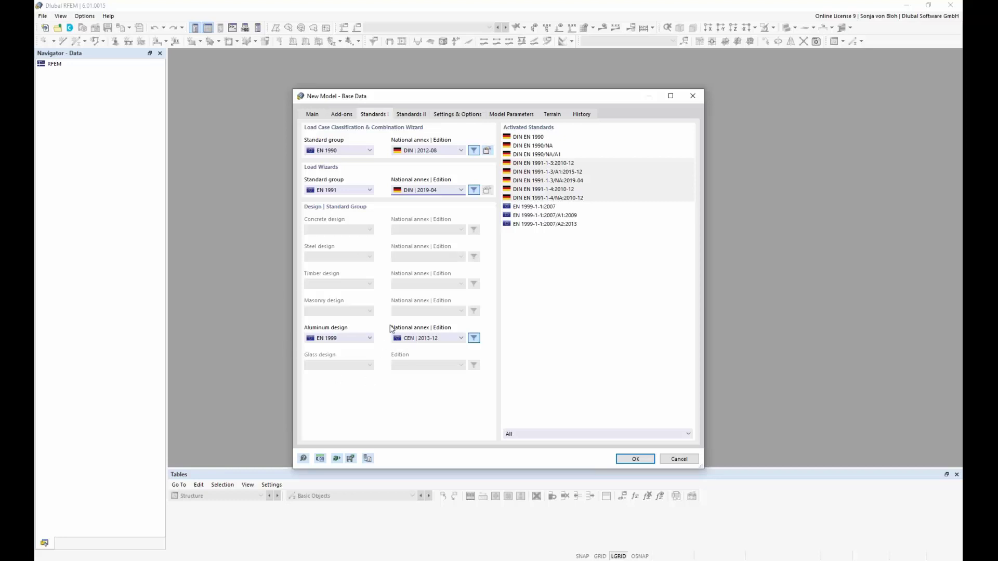
# Use EN 1999 with the German DIN 2021-03 national annex for aluminium design.
pyautogui.click(371, 339)
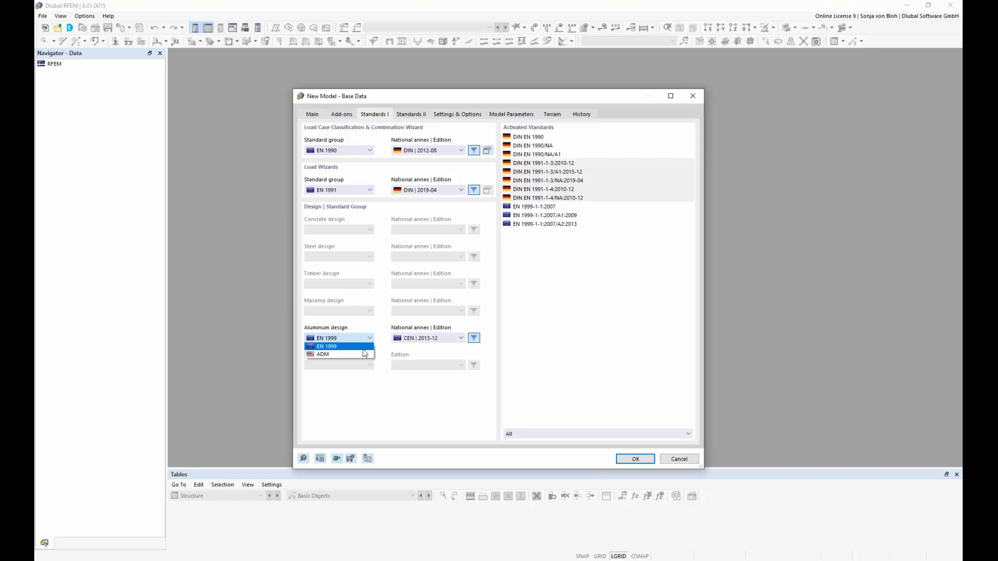
pyautogui.click(361, 347)
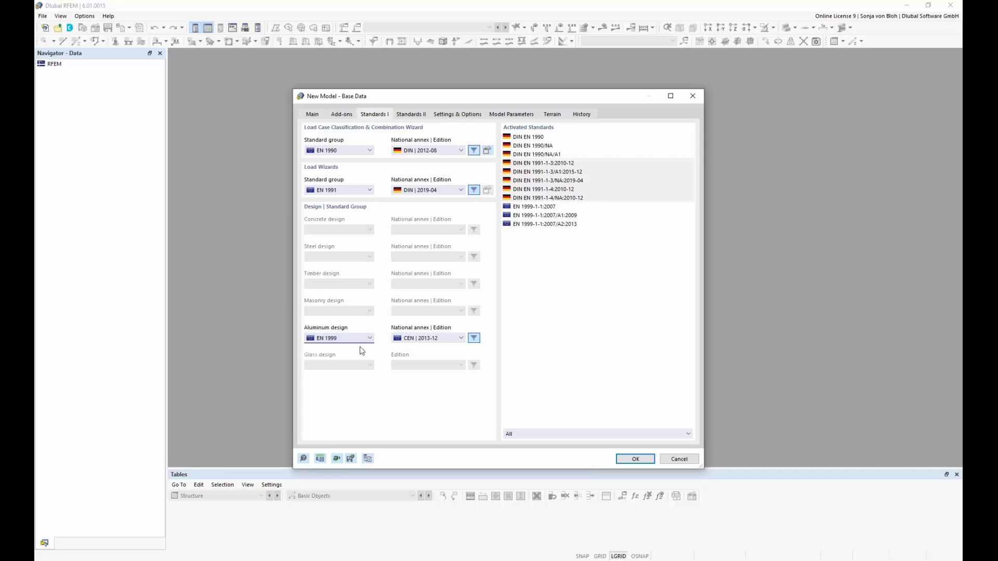
pyautogui.click(457, 337)
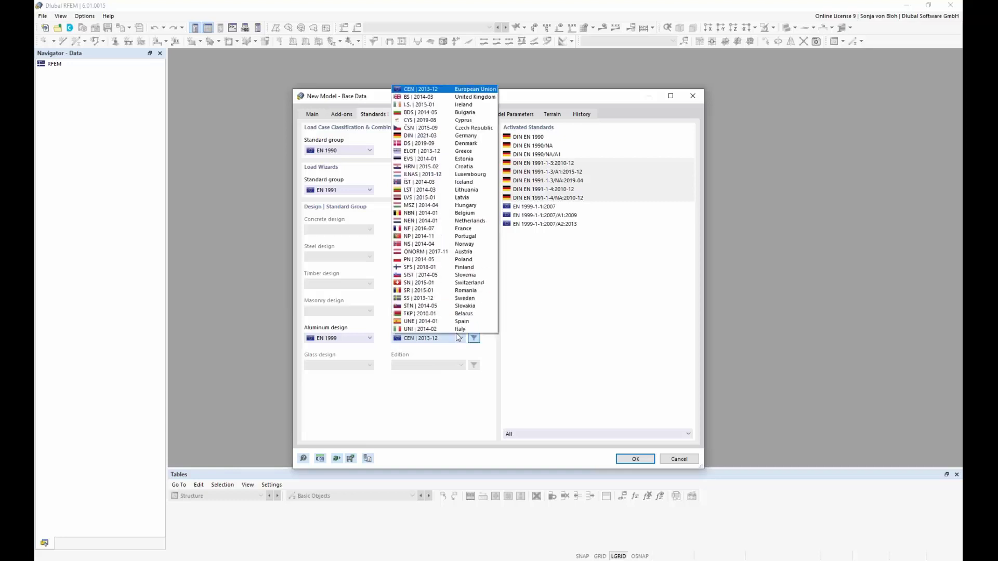
pyautogui.click(422, 137)
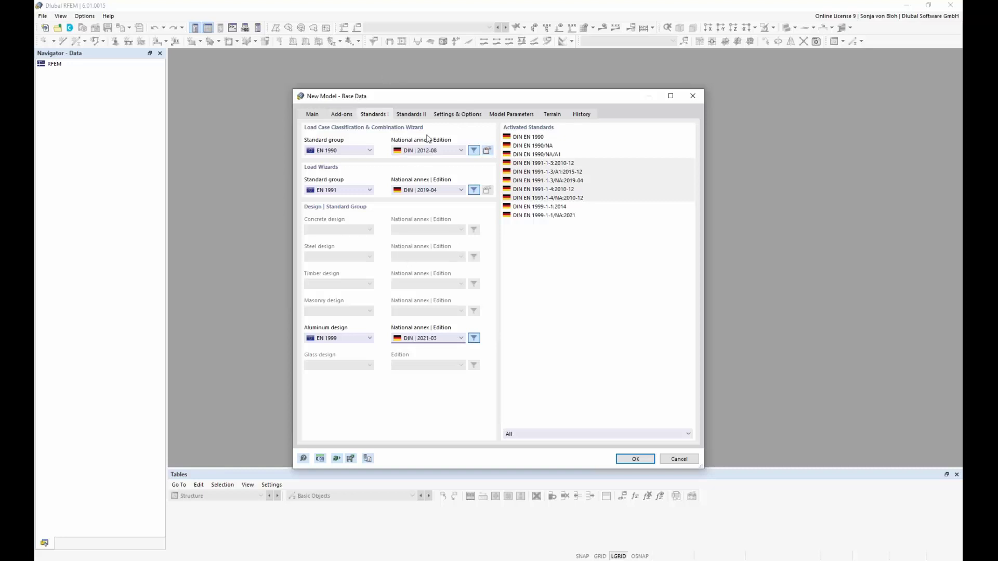
pyautogui.click(458, 114)
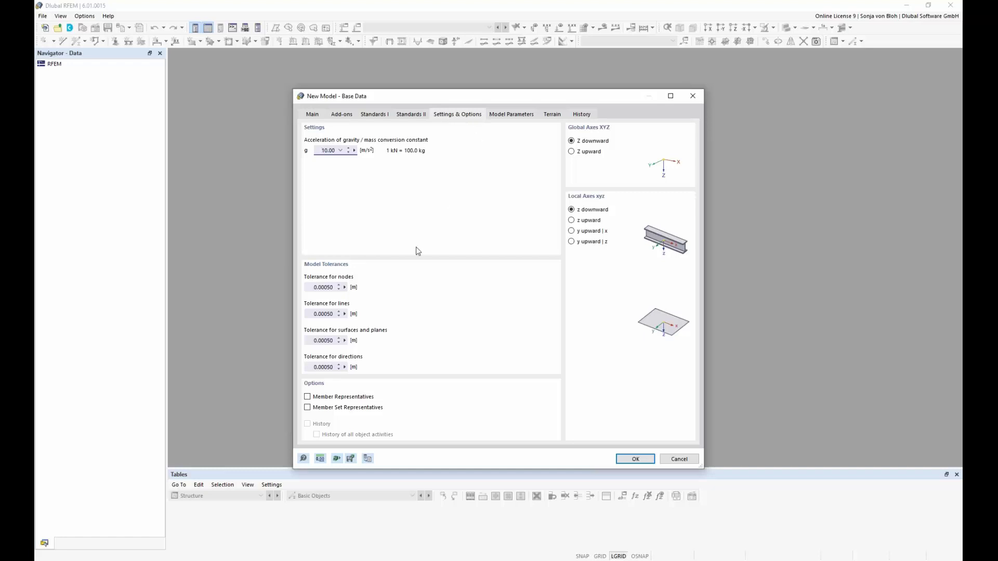
# Tick Member Representatives under Options and show the Member Representatives Wizard page.
pyautogui.click(307, 397)
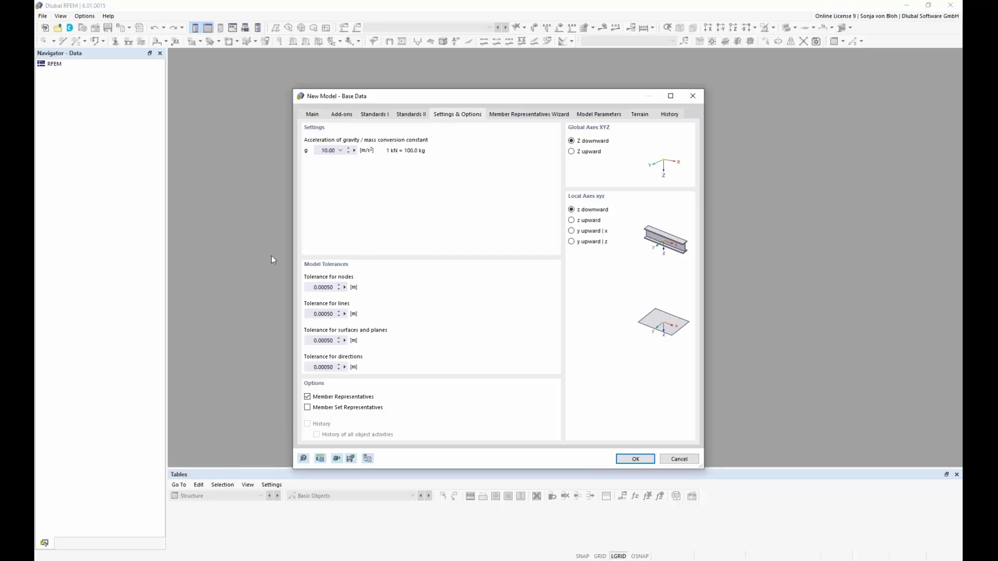
pyautogui.click(529, 115)
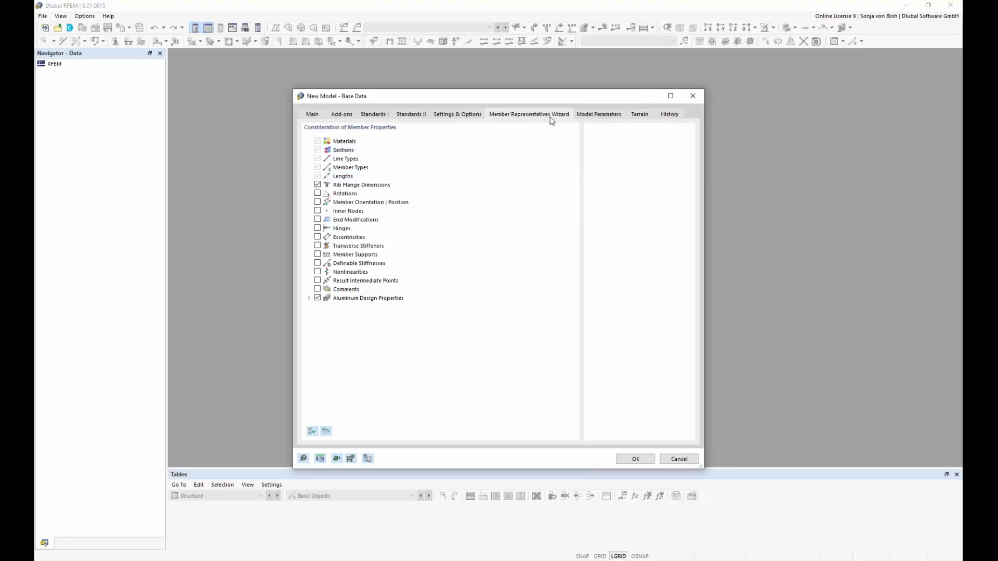
# Switch the New Model dialog to the Model Parameters page.
pyautogui.click(613, 118)
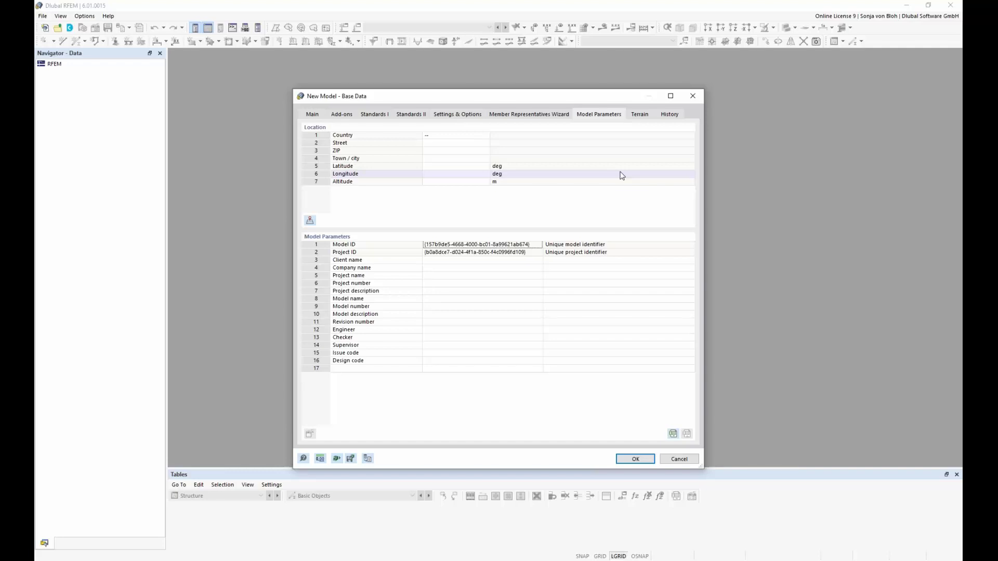
# Open the Import Location from Map window from the Country cell.
pyautogui.click(472, 137)
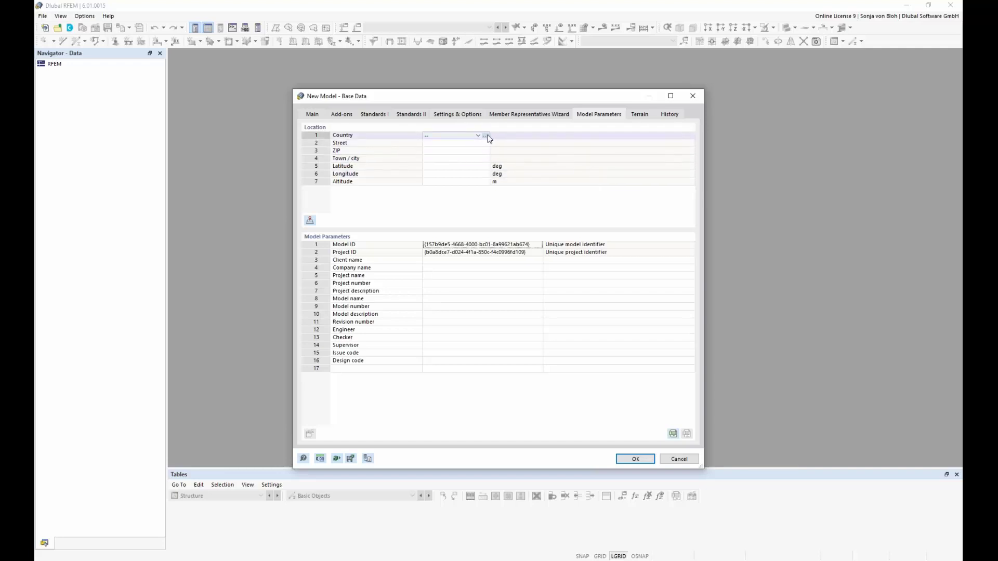
pyautogui.click(486, 136)
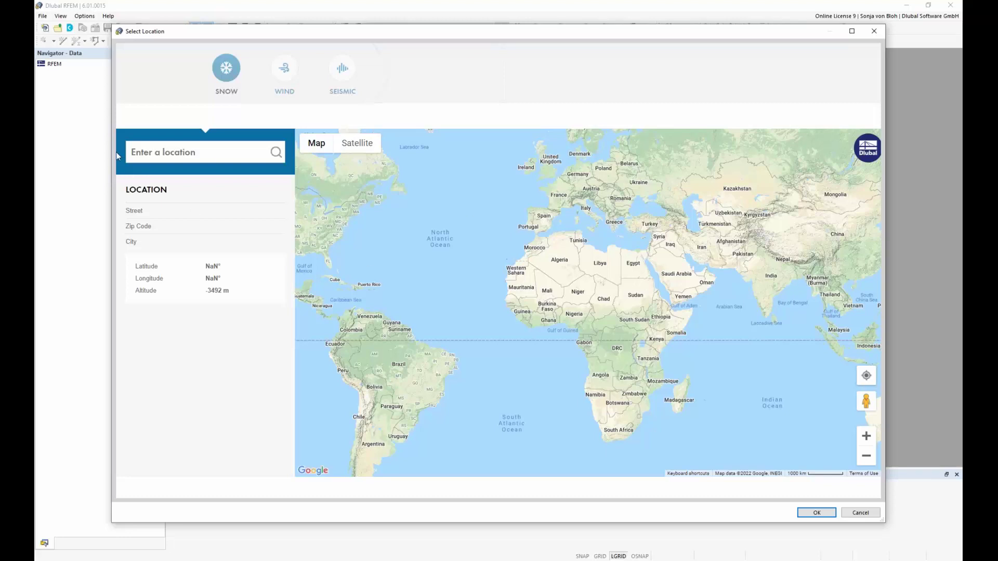
# Search the project's street address, choose the Tiefenbach, Germany suggestion, and confirm the location.
pyautogui.click(157, 153)
pyautogui.write('Am Z')
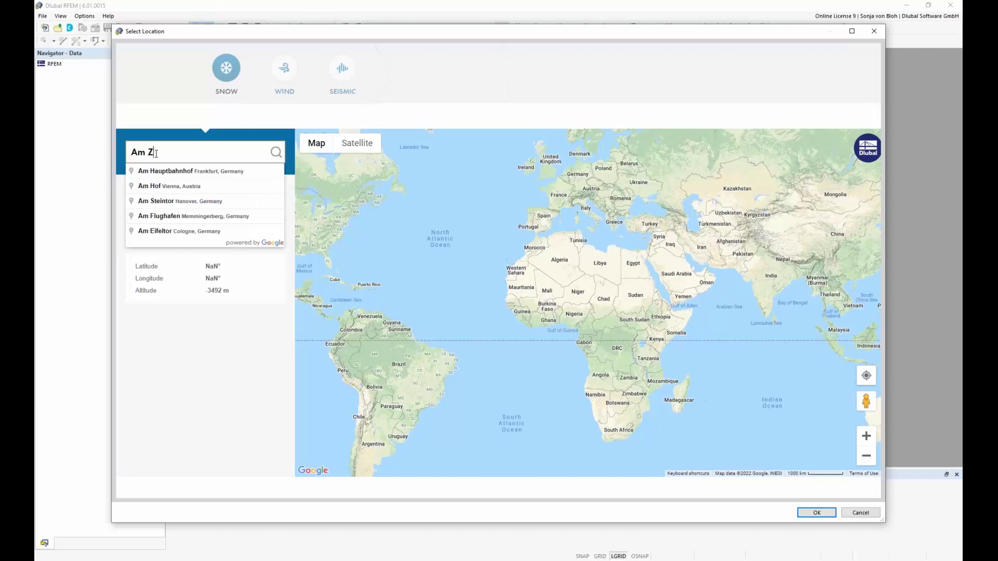
pyautogui.write('ellweg 2')
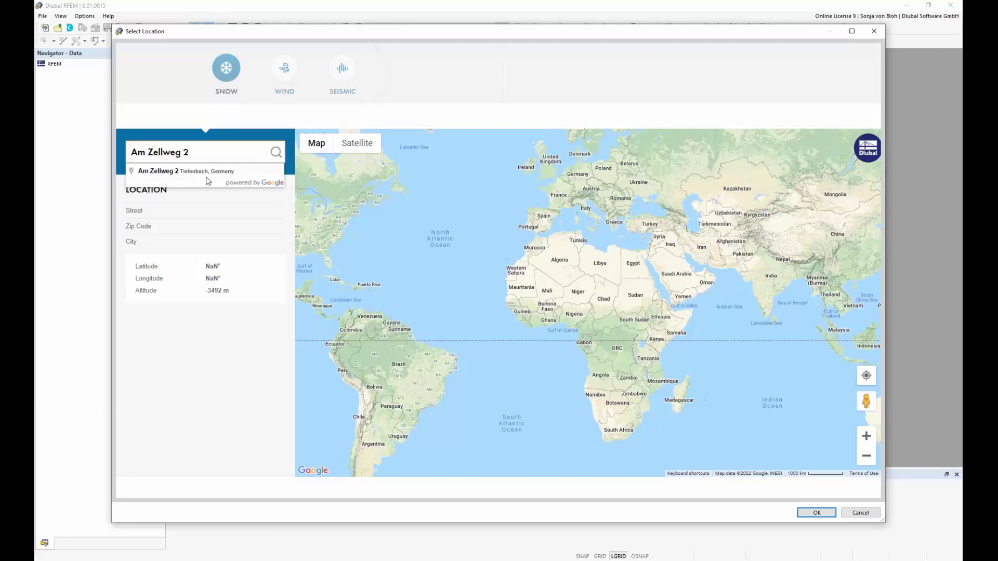
pyautogui.click(206, 171)
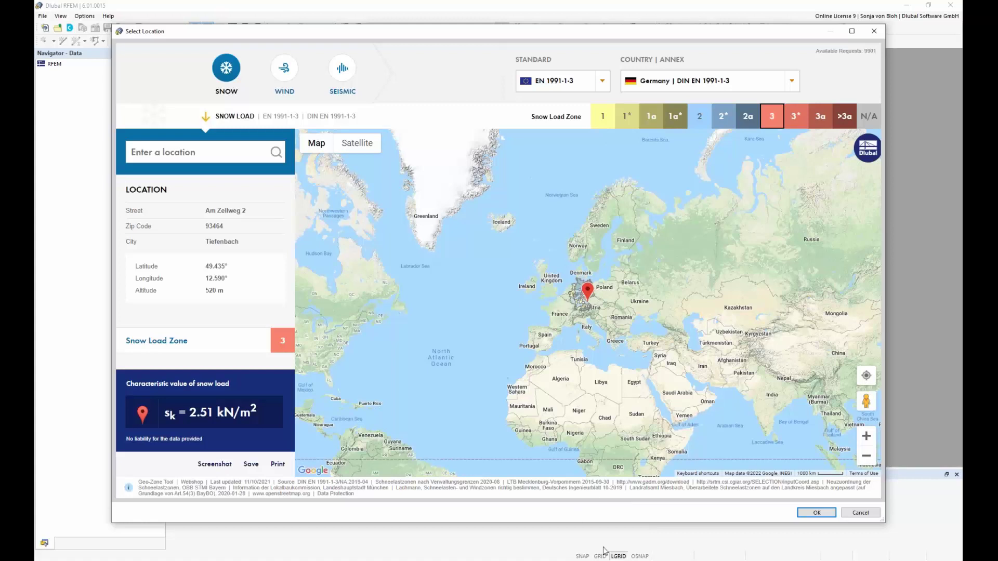
pyautogui.click(816, 513)
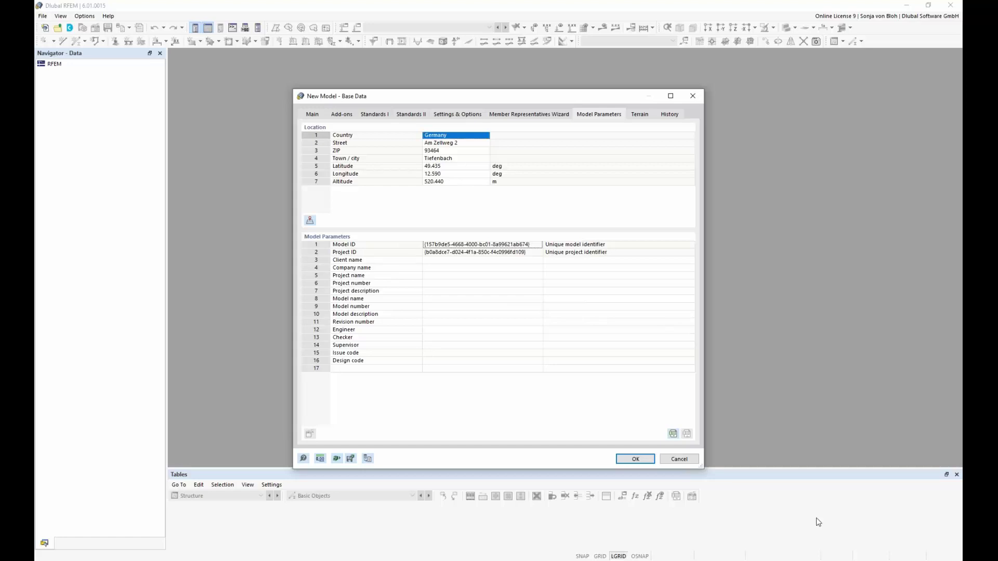
# Confirm the base data for the new aluminium EN AW-6060 T66 model Webinar.rf6.
pyautogui.click(637, 459)
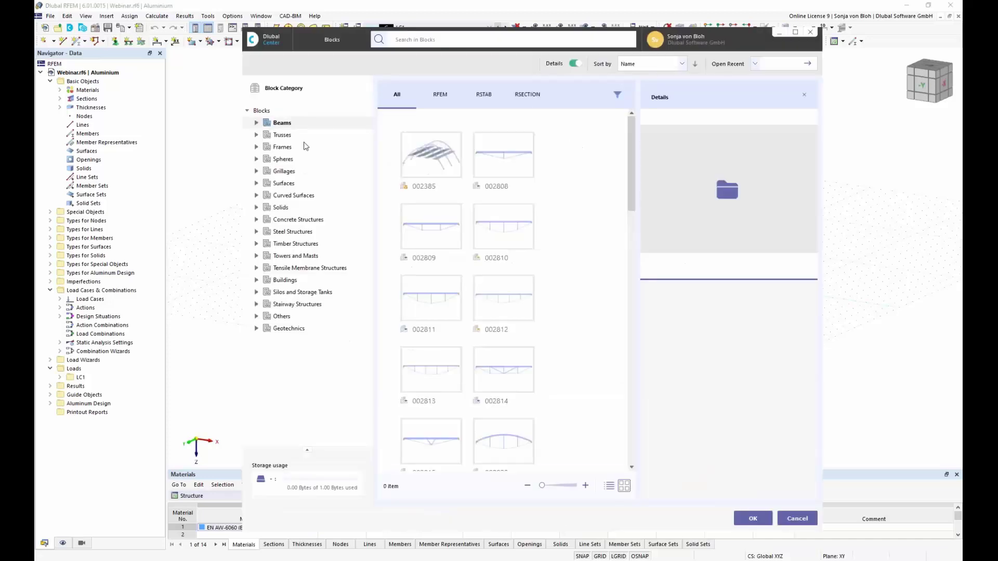
# Insert the 4c528366 'With JavaScript' 3D frame block from the Blocks library.
pyautogui.moveTo(643, 203); pyautogui.dragTo(643, 299)
pyautogui.click(514, 261)
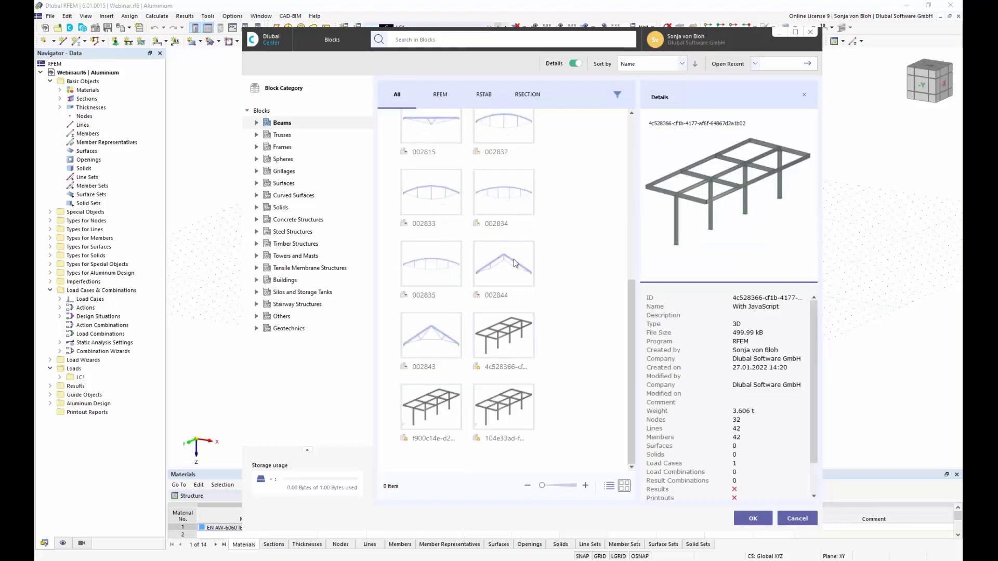
pyautogui.click(753, 517)
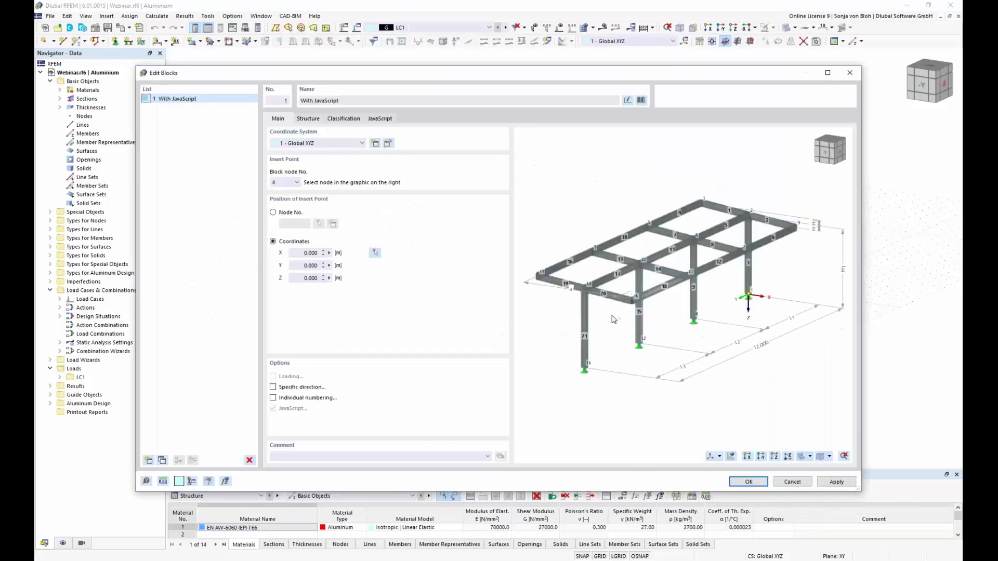
# Set the block's insert point to node 16 with X coordinate 2.
pyautogui.click(584, 368)
pyautogui.doubleClick(310, 253)
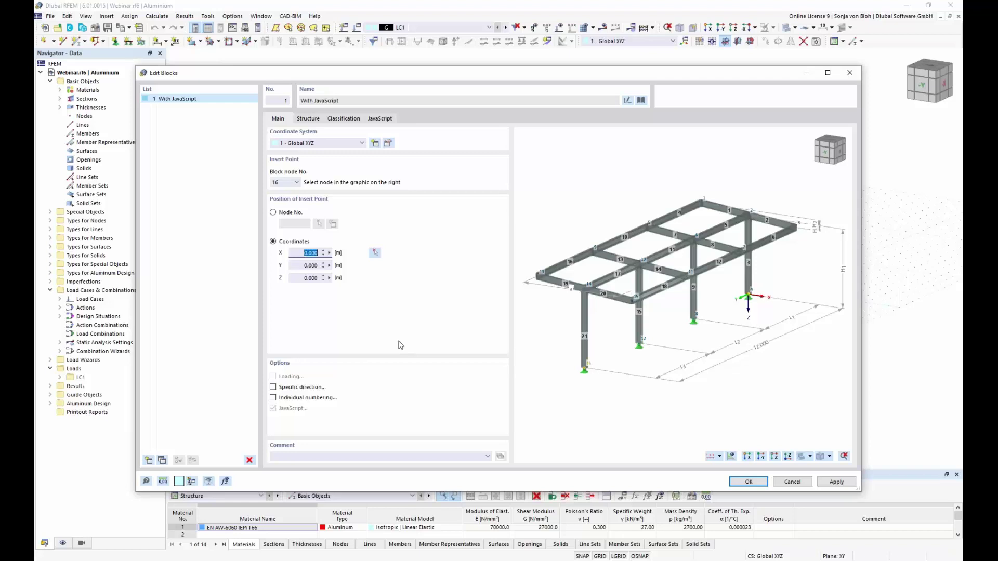
pyautogui.write('2')
pyautogui.press('Tab')
# Give the frame nodal support 2 at column bases and RHS 220x120x16 purlins, then insert it.
pyautogui.click(309, 119)
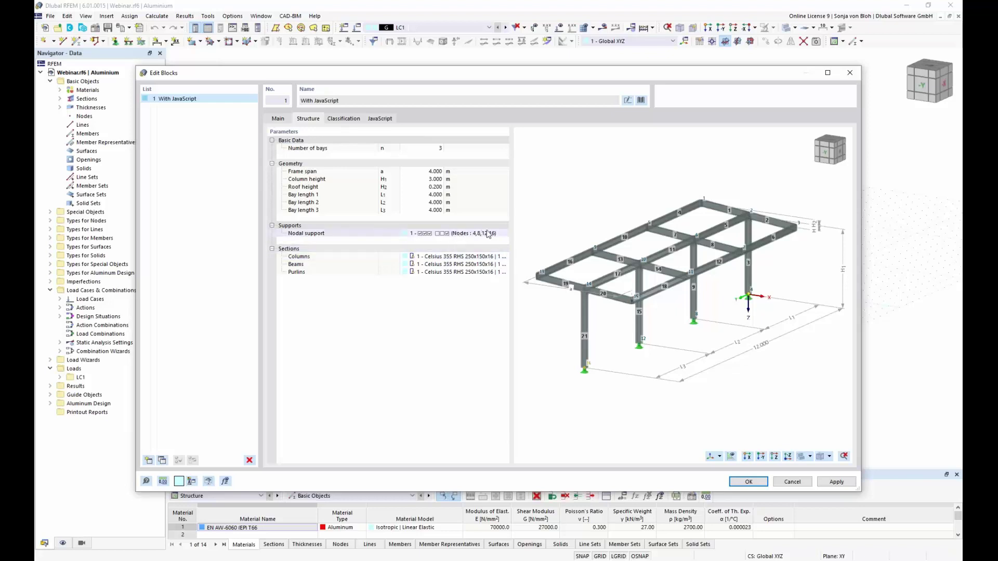
pyautogui.click(499, 234)
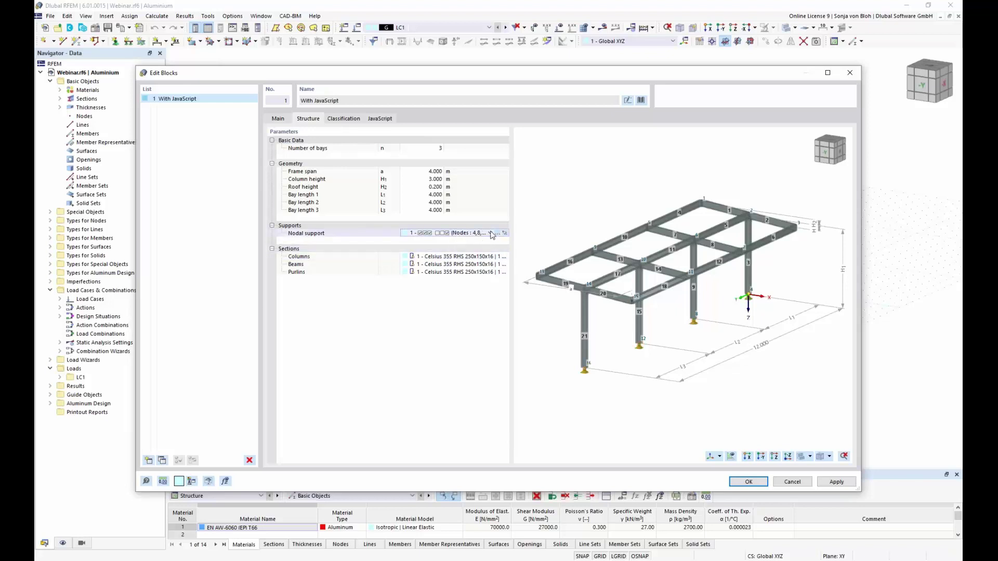
pyautogui.click(492, 233)
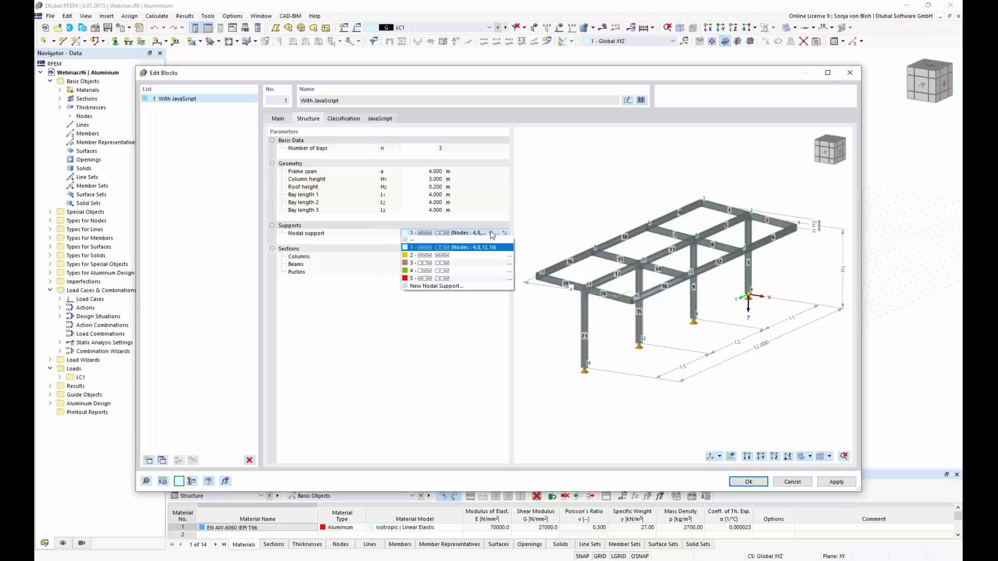
pyautogui.click(467, 259)
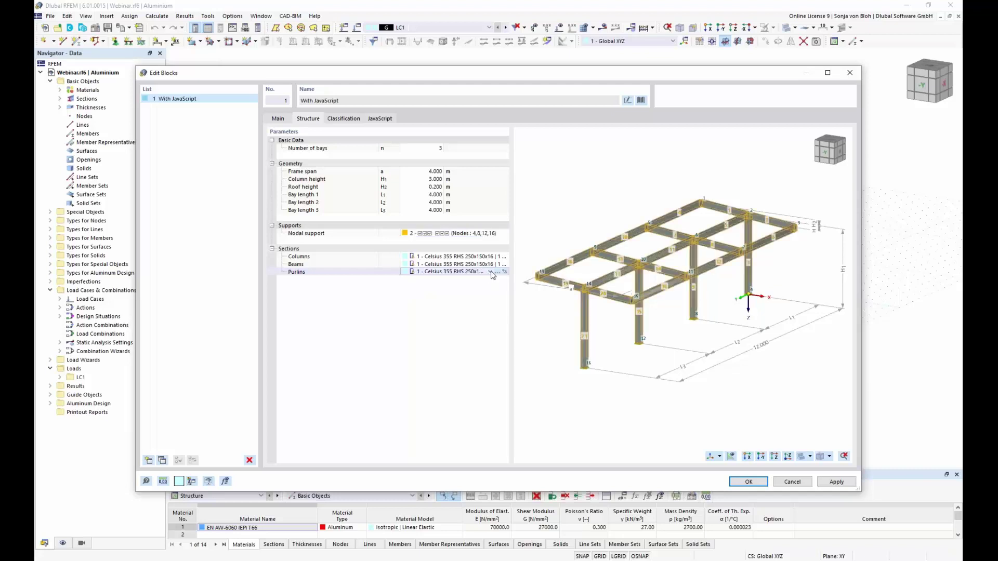
pyautogui.click(490, 272)
pyautogui.click(460, 286)
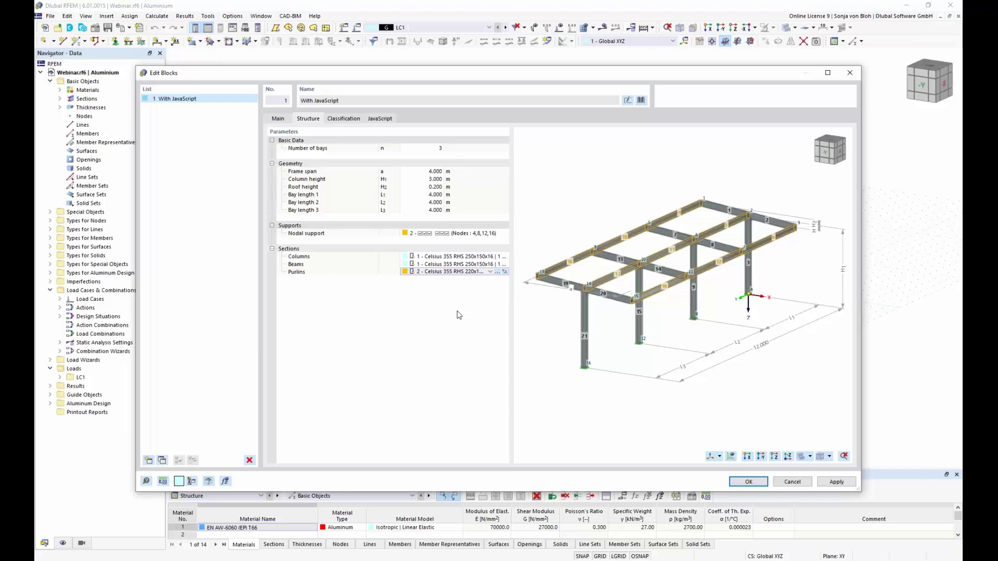
pyautogui.click(748, 481)
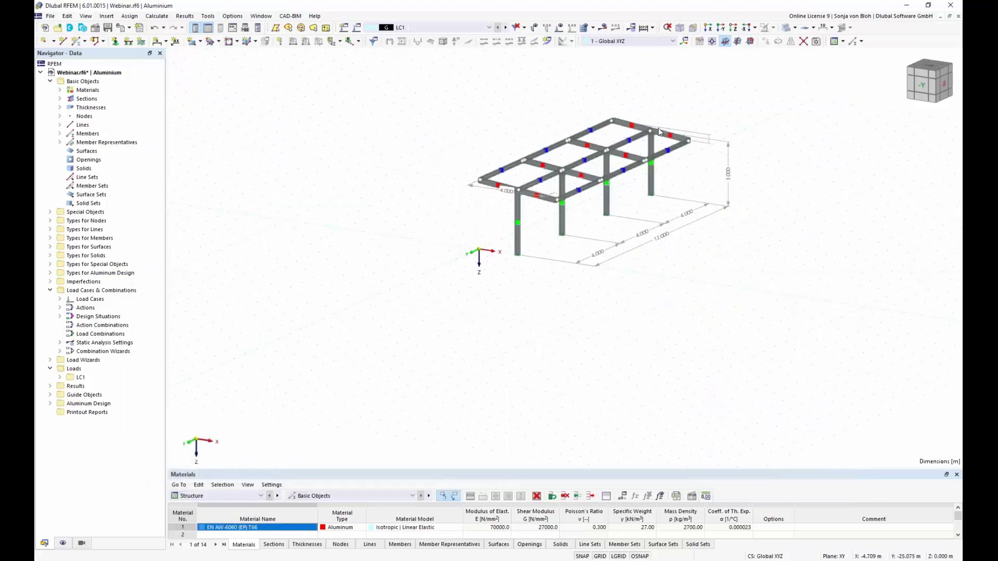
# Zoom into the frame and open load case LC1 from the Navigator's Load Cases.
pyautogui.scroll(4, 659, 130)
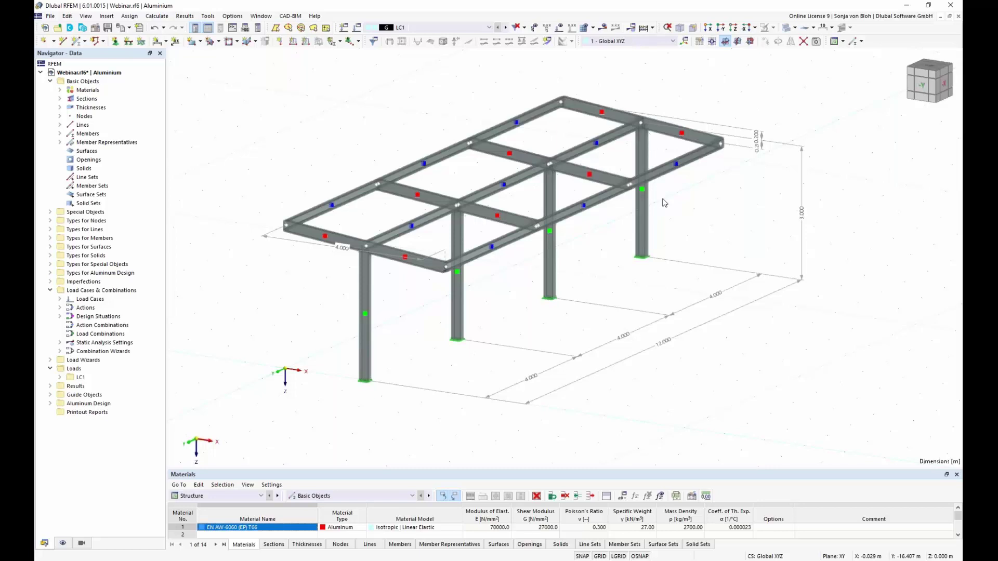
pyautogui.click(60, 299)
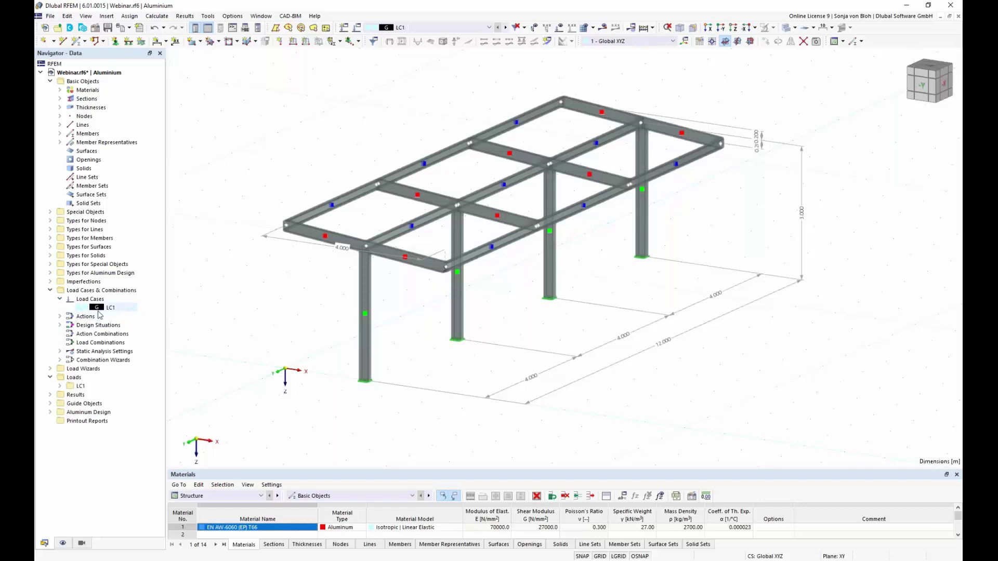
pyautogui.click(110, 309)
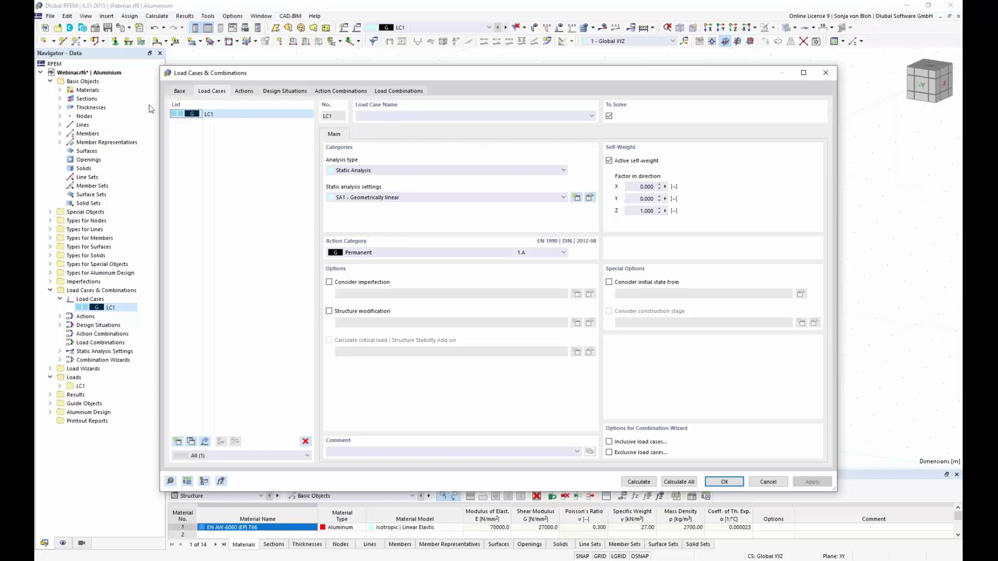
# Name LC1 'Self Weight', keep SA1 - Geometrically linear, and edit its analysis settings.
pyautogui.click(402, 117)
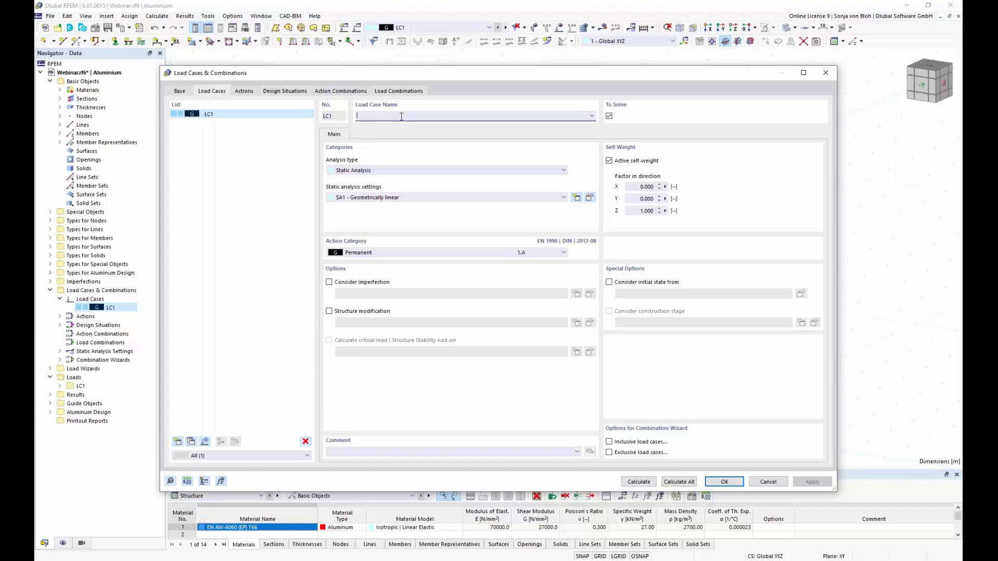
pyautogui.write('Self Weight')
pyautogui.click(564, 198)
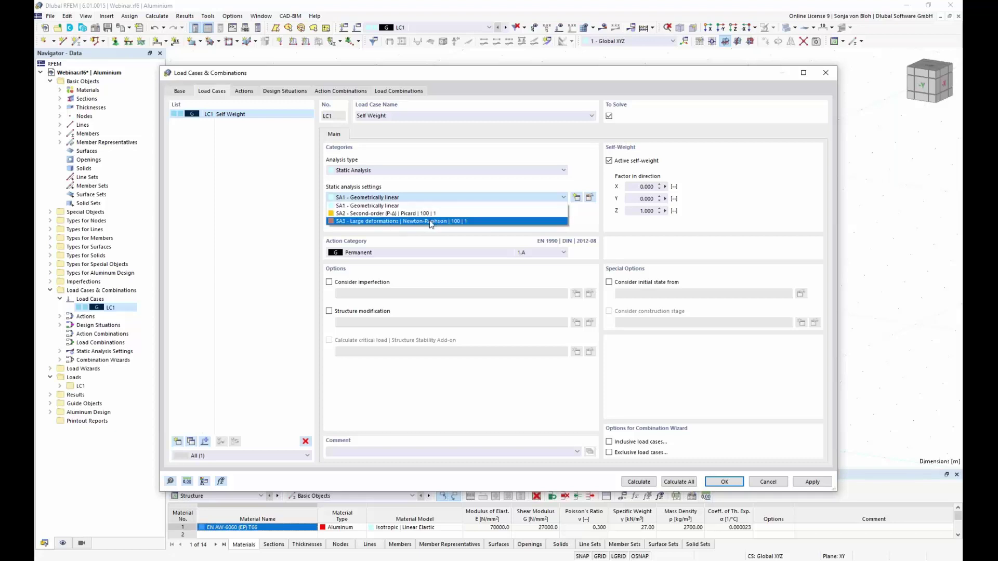
pyautogui.click(436, 186)
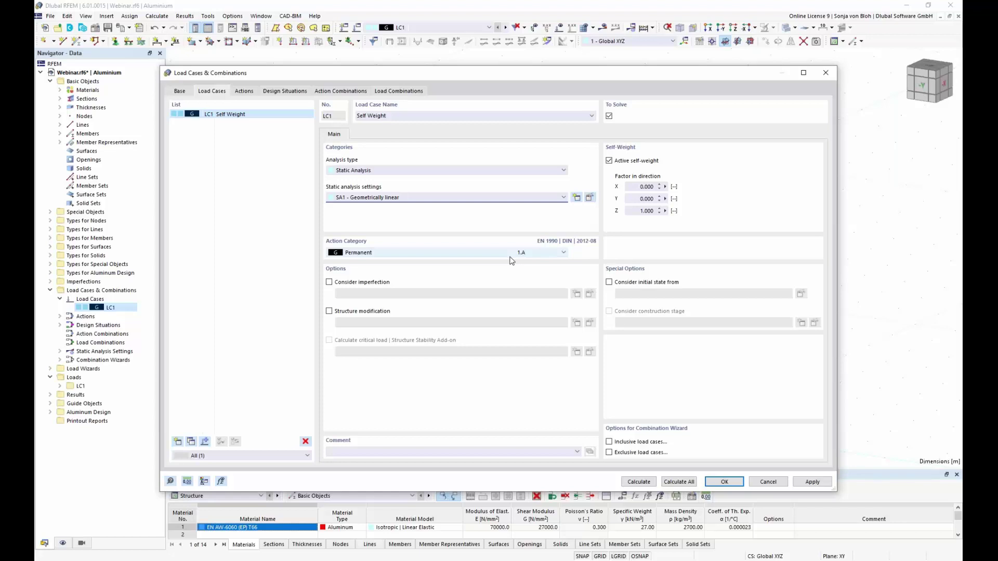
pyautogui.click(590, 198)
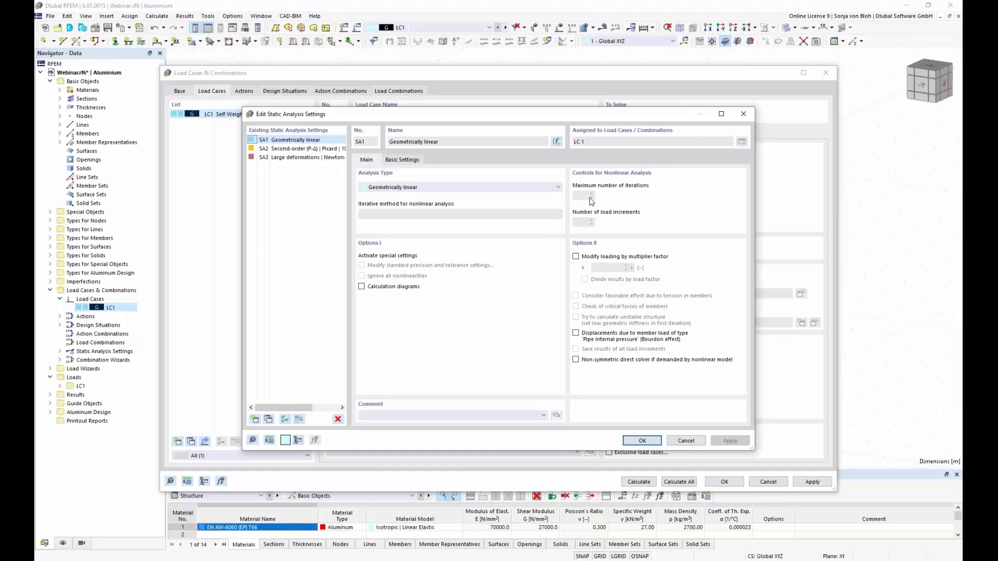
# Close the SA1 analysis settings unchanged and confirm load case LC1 Self Weight.
pyautogui.moveTo(451, 113); pyautogui.dragTo(474, 197)
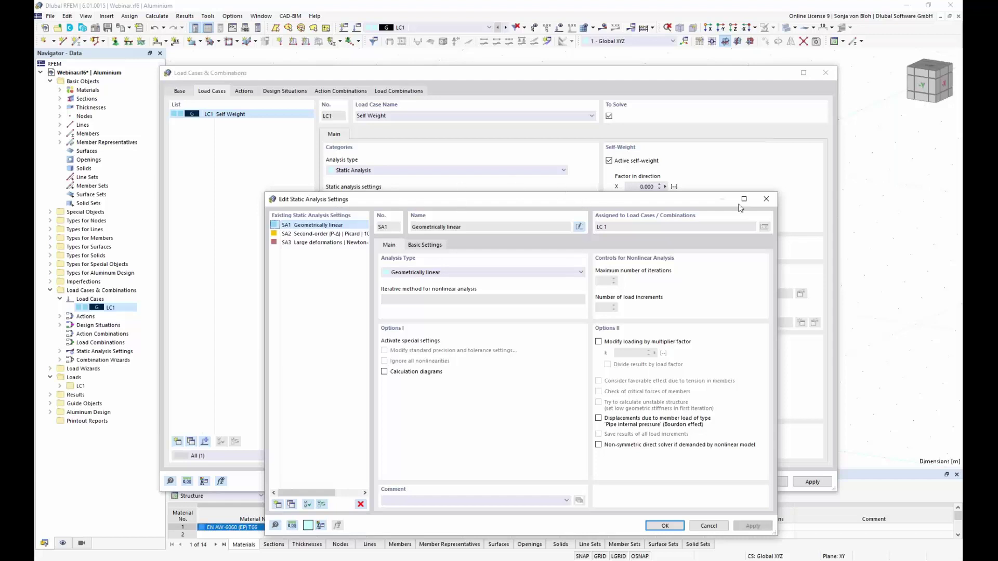
pyautogui.click(767, 201)
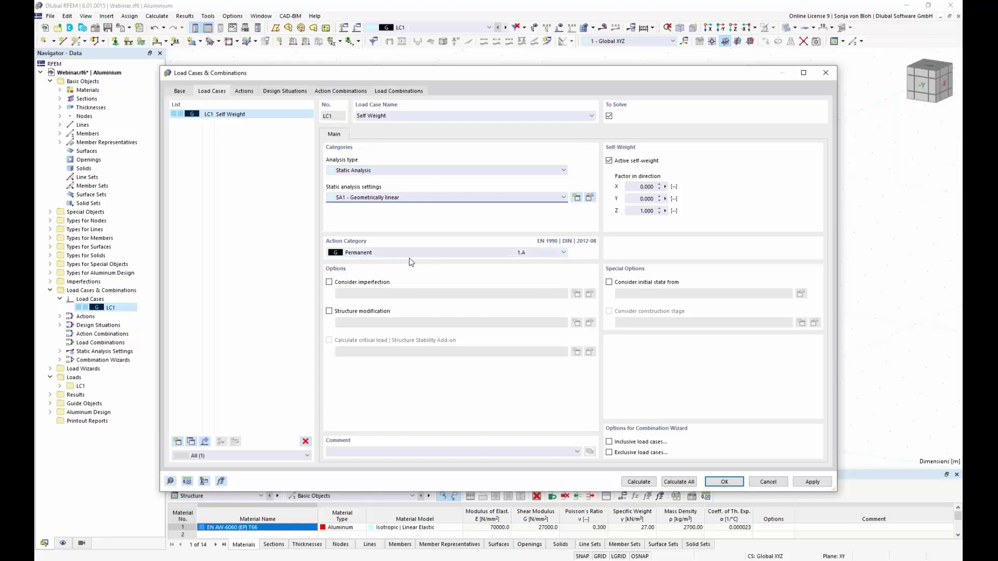
pyautogui.click(722, 482)
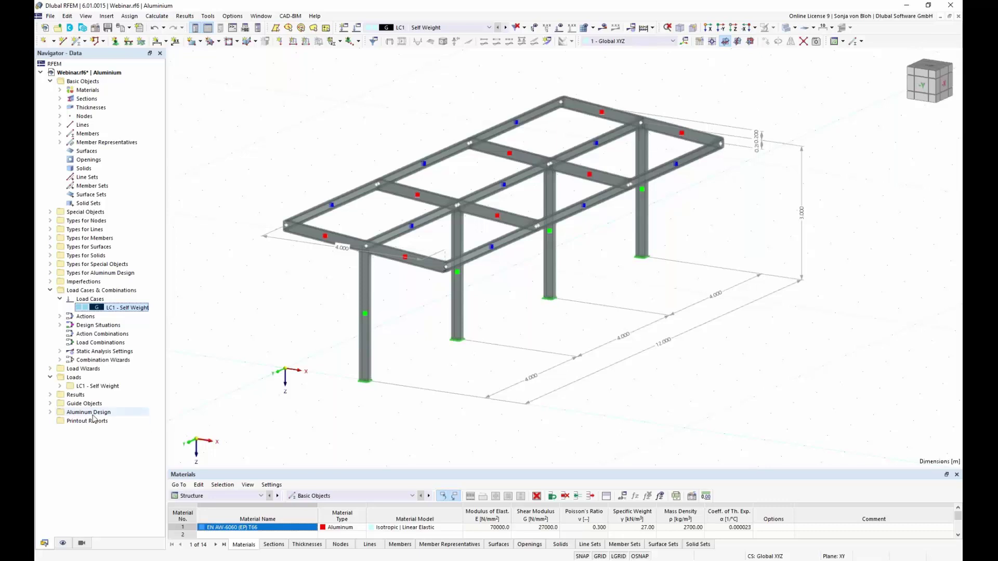
# Select the Member Loads from Area Load type under Load Wizards to add a new one.
pyautogui.click(50, 369)
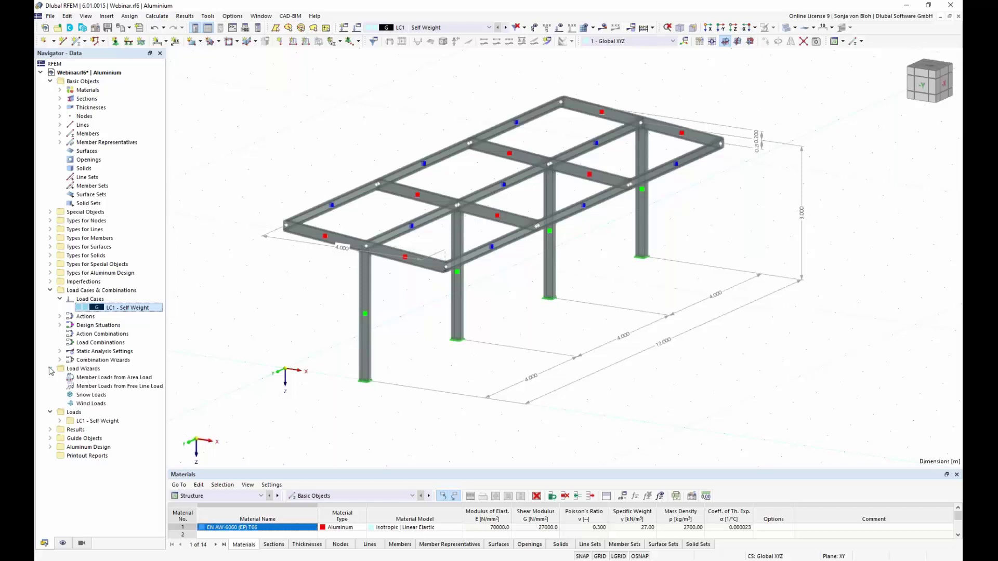
pyautogui.click(100, 379)
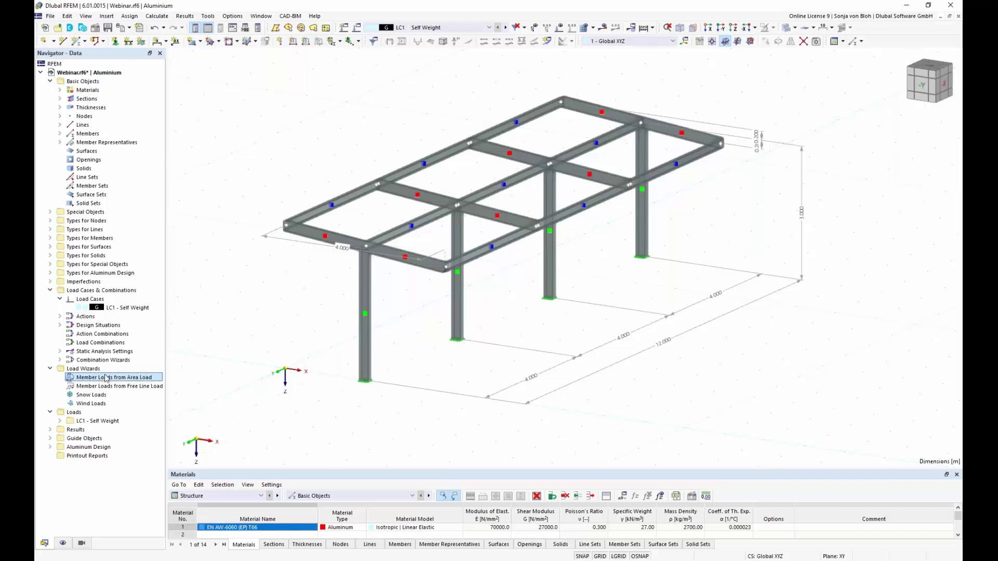
pyautogui.rightClick(106, 378)
# Create a new Member Loads from Area Load wizard with a uniform 0.15 kN/m² load.
pyautogui.click(148, 390)
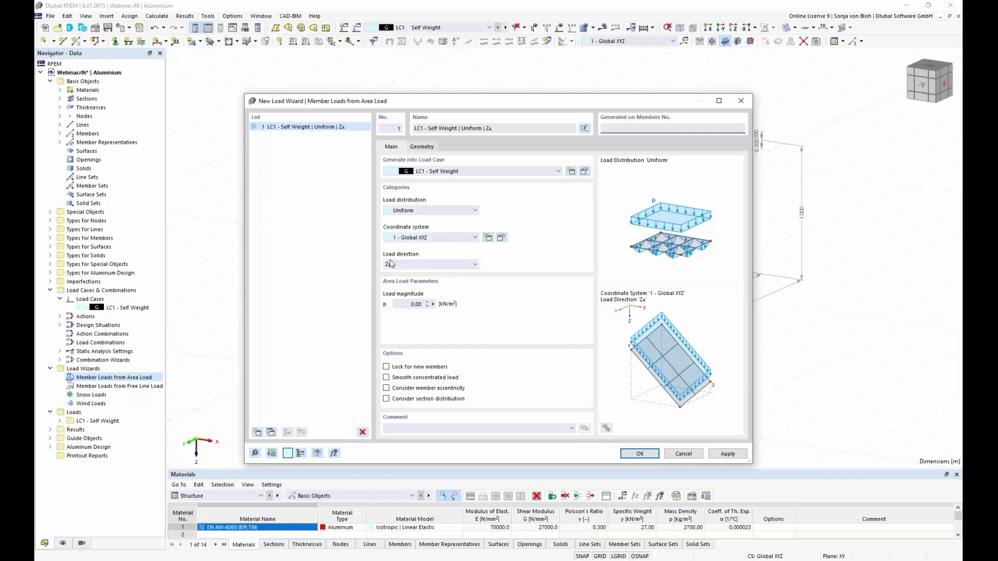
pyautogui.click(416, 305)
pyautogui.write('0,15')
pyautogui.click(430, 149)
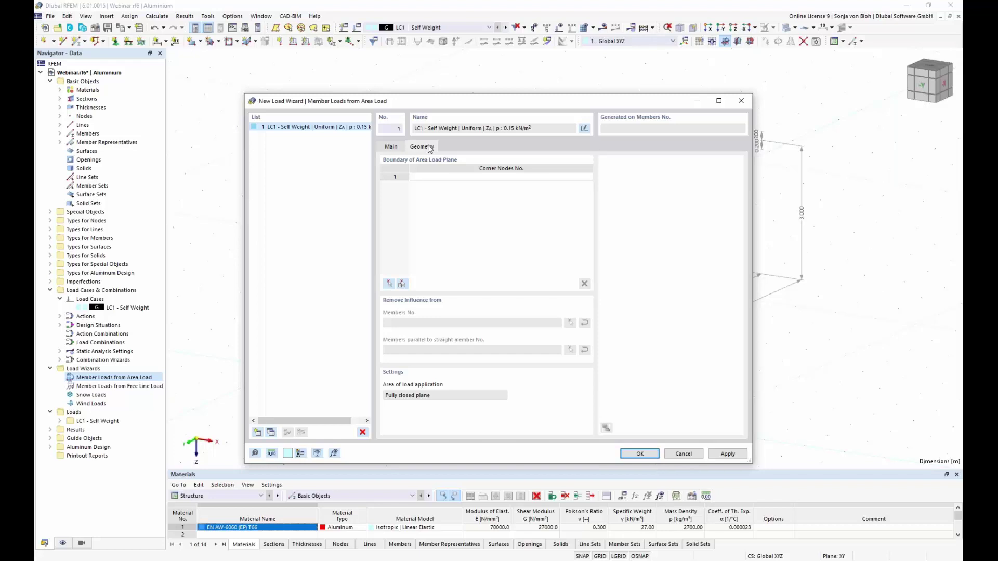
# Define the load area by roof corner nodes 3, 15, 13 and 1.
pyautogui.click(390, 284)
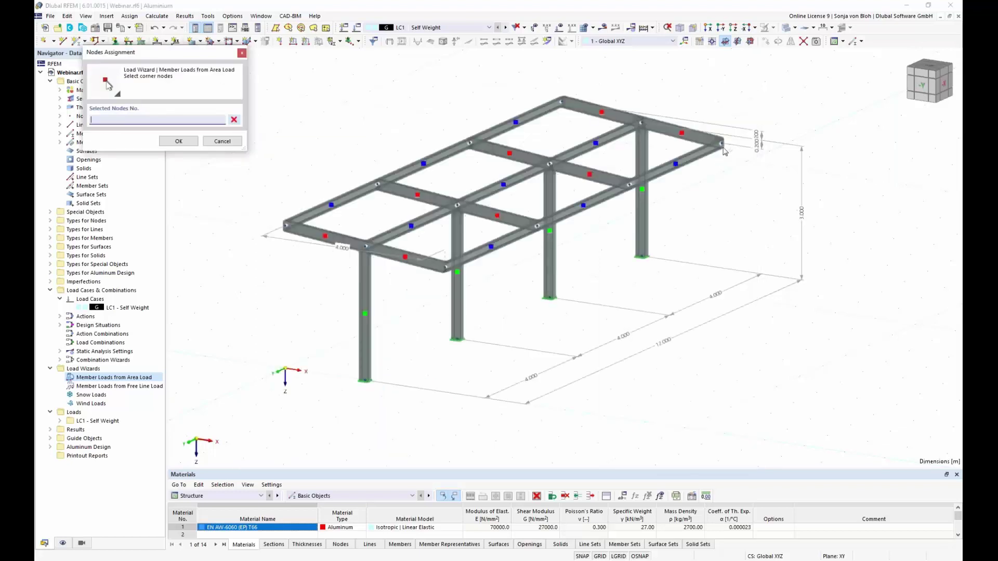
pyautogui.click(722, 146)
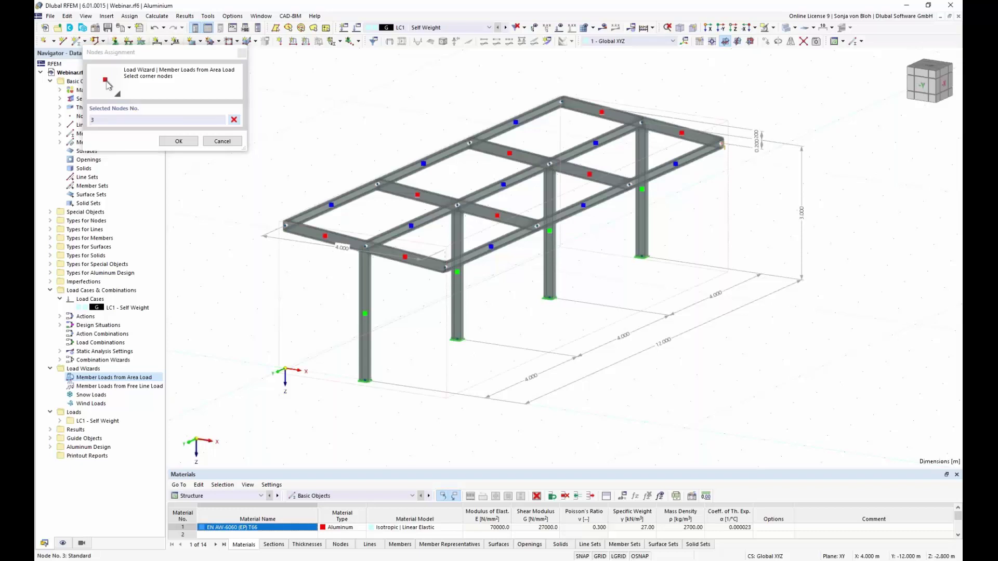
pyautogui.click(445, 270)
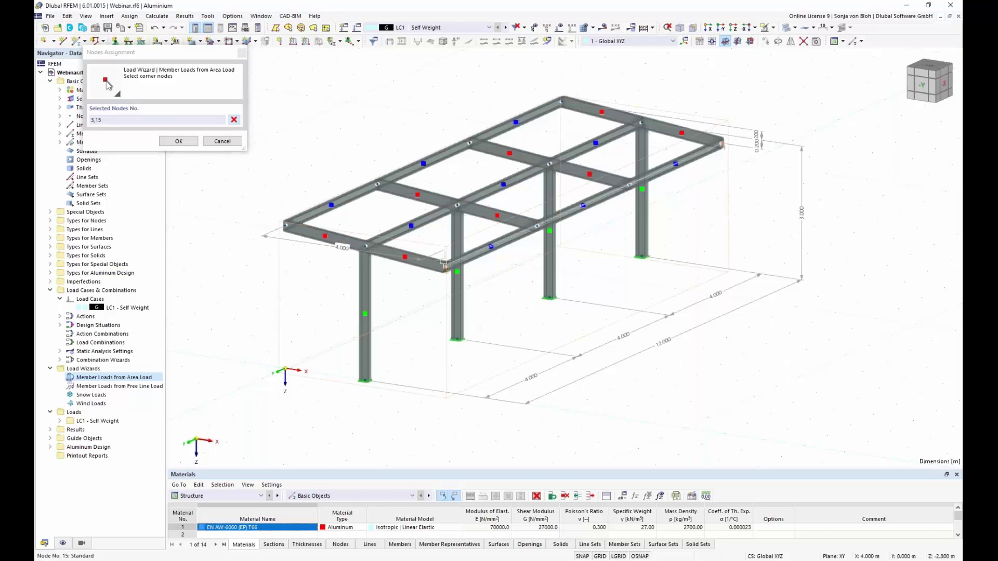
pyautogui.click(288, 228)
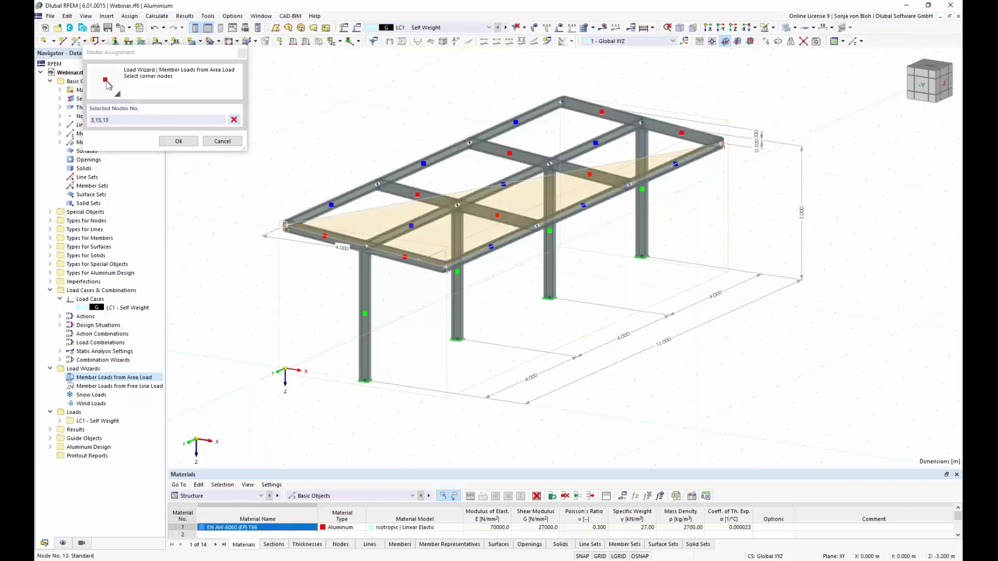
pyautogui.click(565, 104)
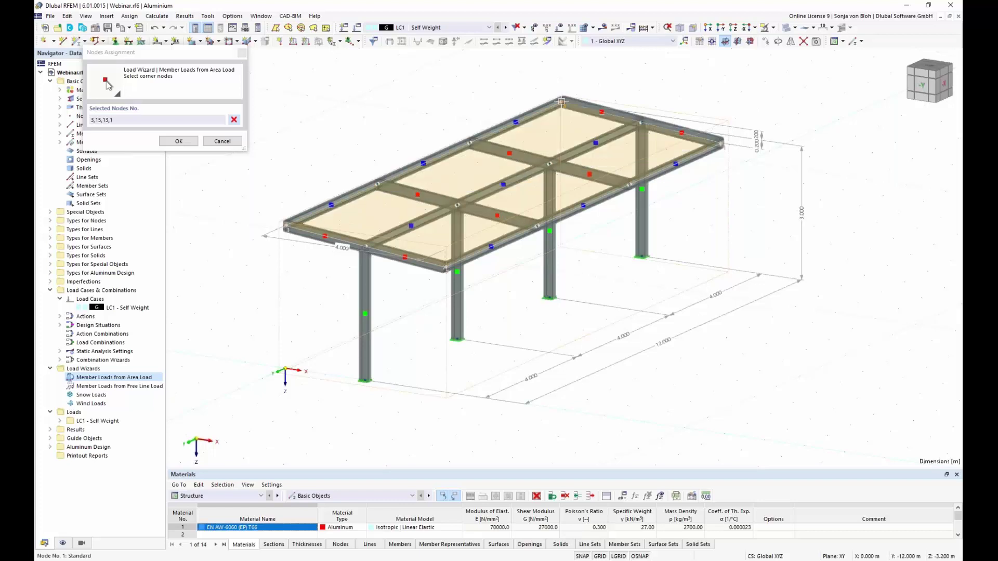
pyautogui.click(178, 142)
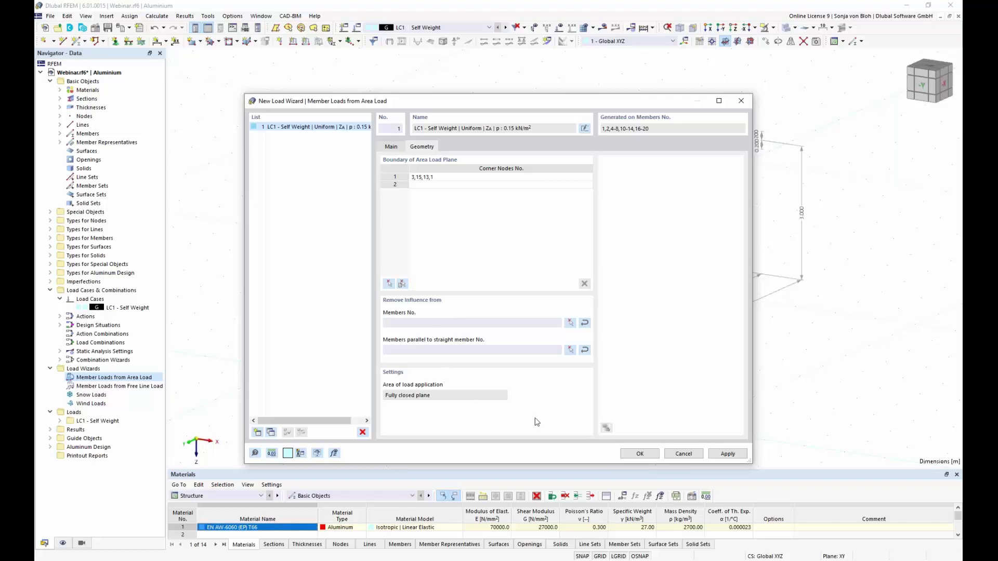
# Exclude members parallel to member 20 and finish the area load wizard.
pyautogui.click(570, 351)
pyautogui.click(434, 267)
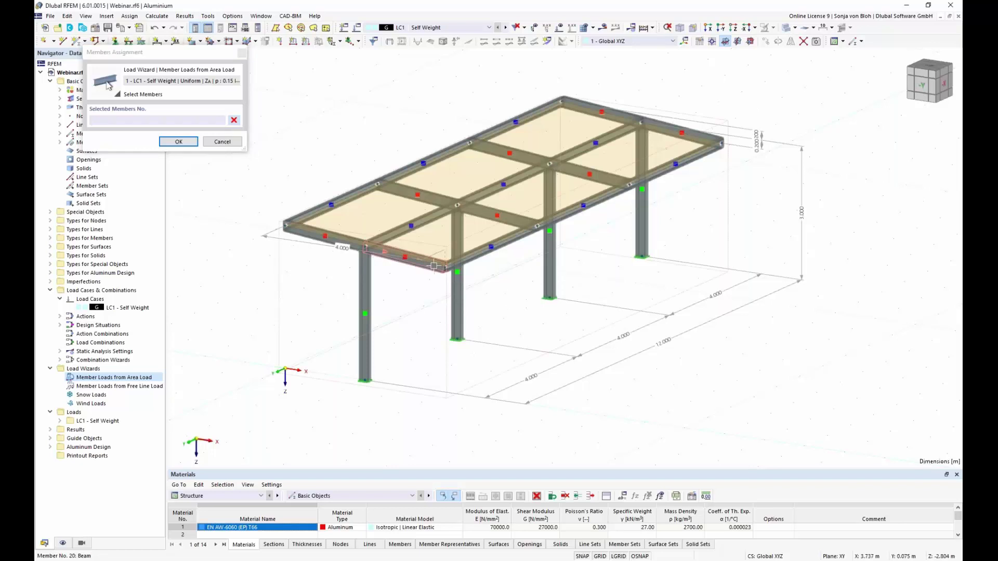
pyautogui.click(179, 142)
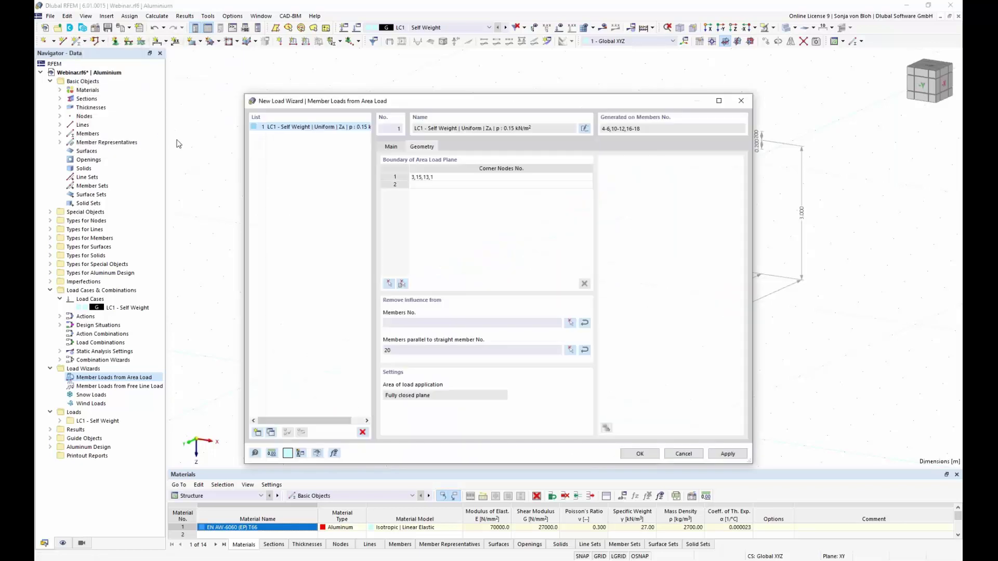
pyautogui.click(657, 454)
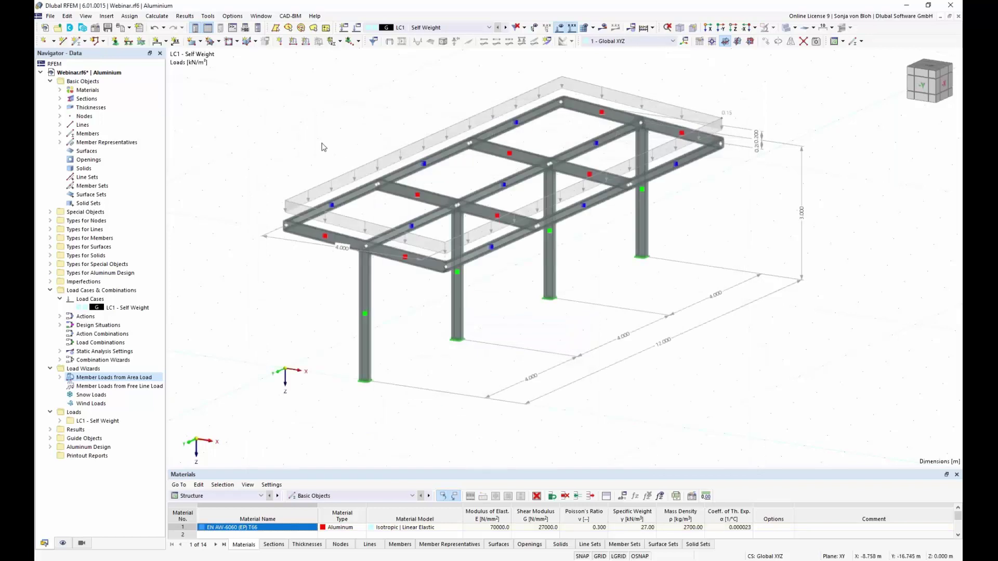
# Display the LC1 area load separately as its generated member line loads.
pyautogui.rightClick(343, 178)
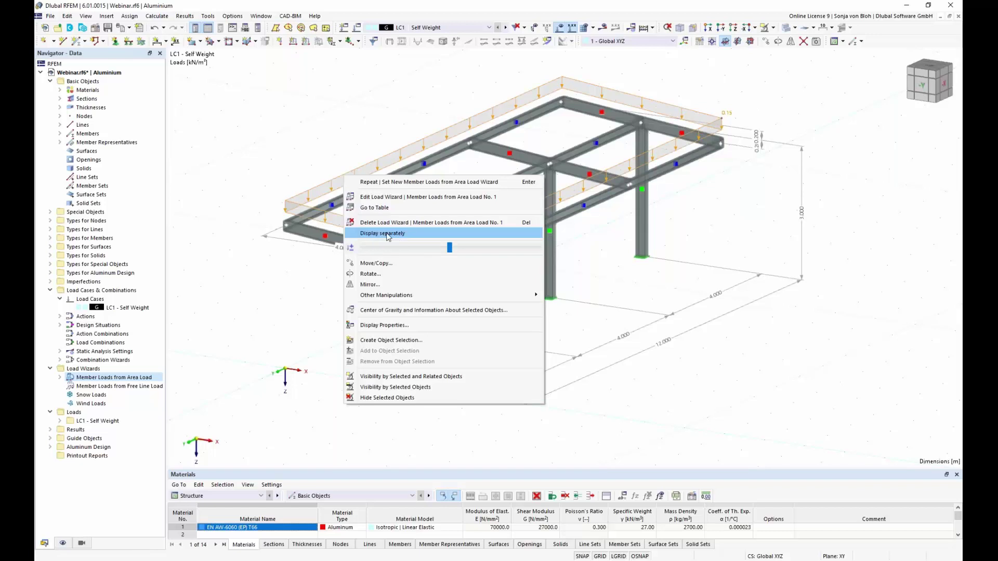
pyautogui.click(387, 235)
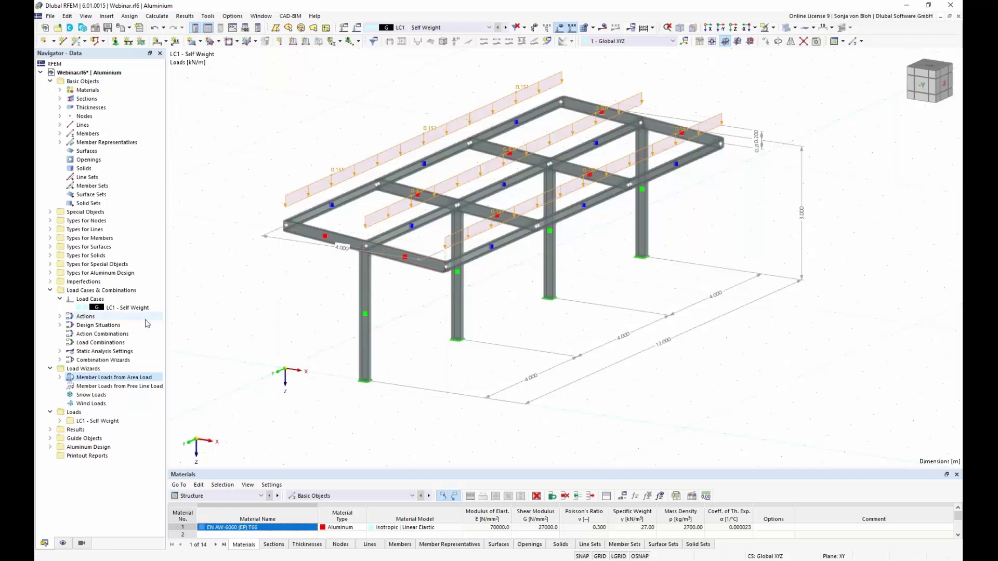
pyautogui.rightClick(101, 305)
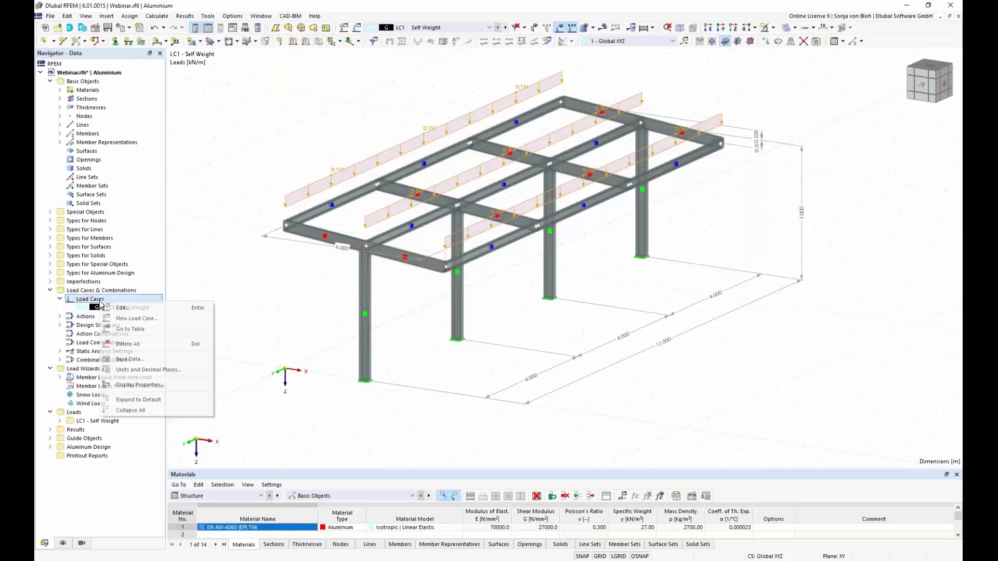
# Create load case LC2 'Snow' with action category Snow / Ice loads – H ≤ 1000 m.
pyautogui.click(138, 319)
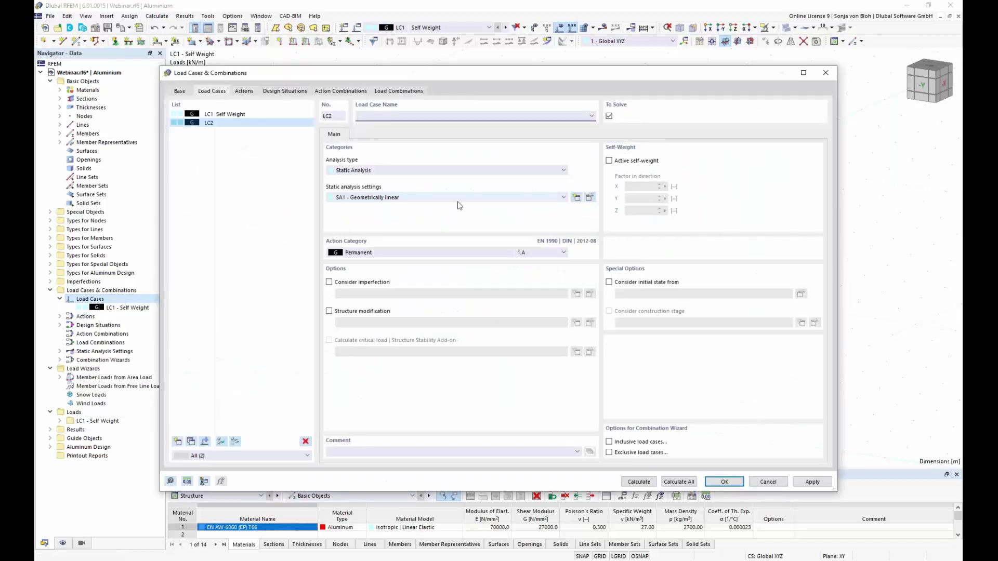
pyautogui.write('Snow')
pyautogui.click(564, 252)
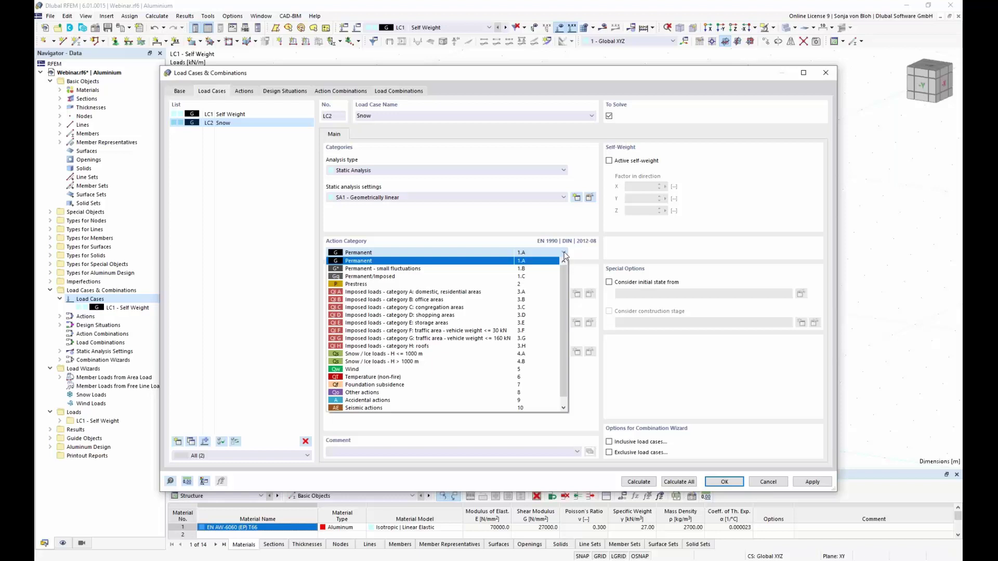
pyautogui.click(392, 357)
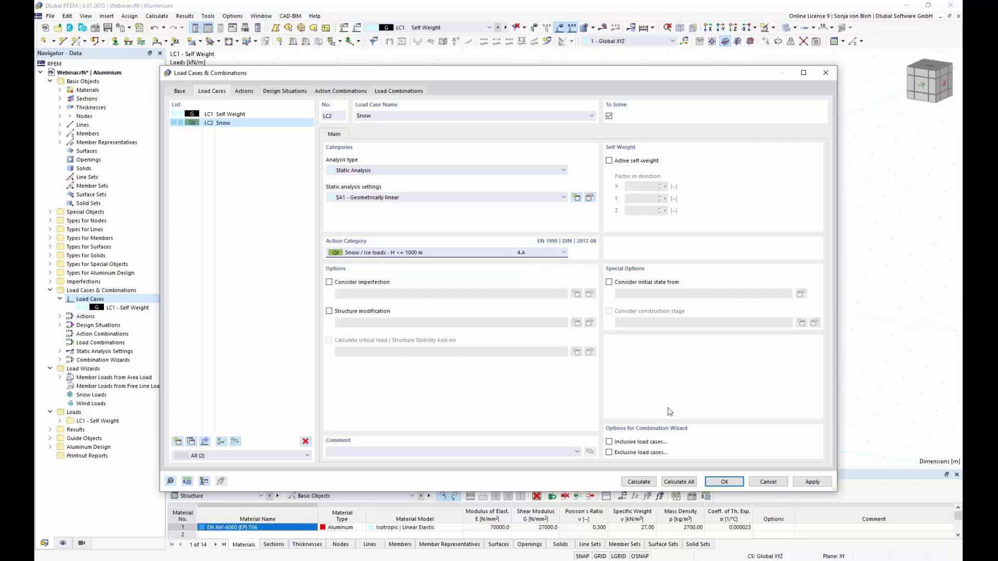
pyautogui.click(724, 483)
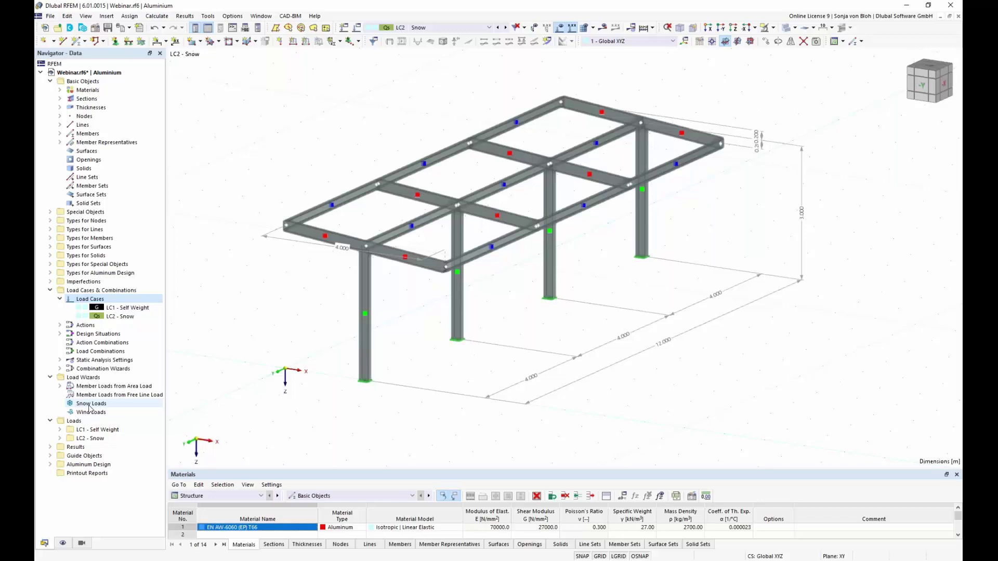
# Start a new Snow Load wizard with Flat/Monopitch roof type and begin picking roof corner nodes.
pyautogui.rightClick(88, 406)
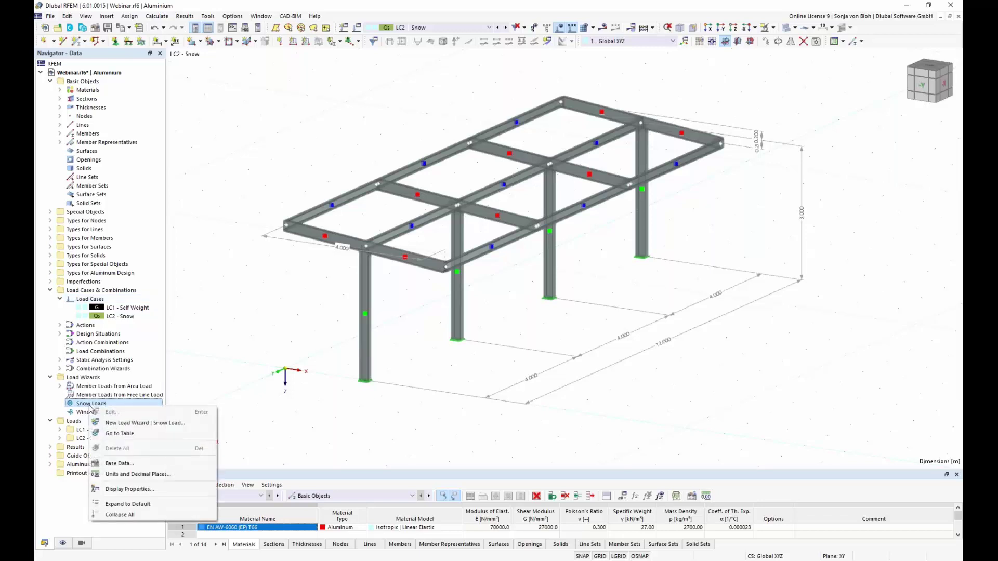
pyautogui.click(146, 424)
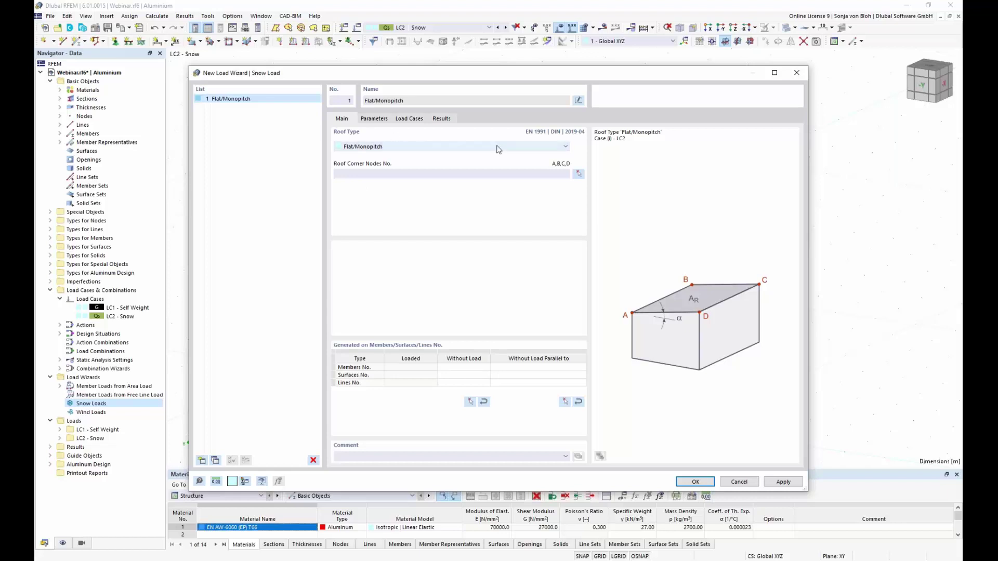
pyautogui.click(566, 148)
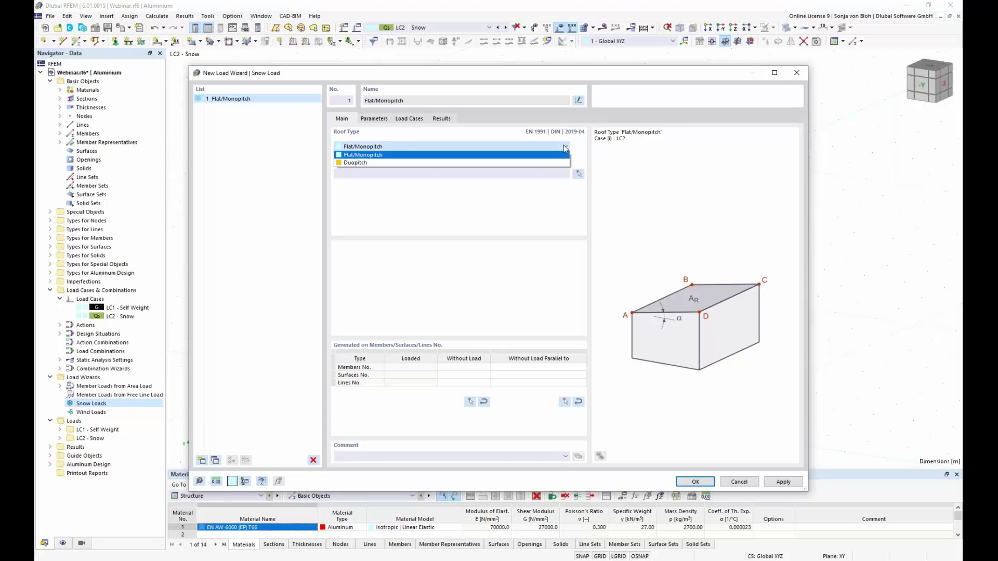
pyautogui.click(564, 155)
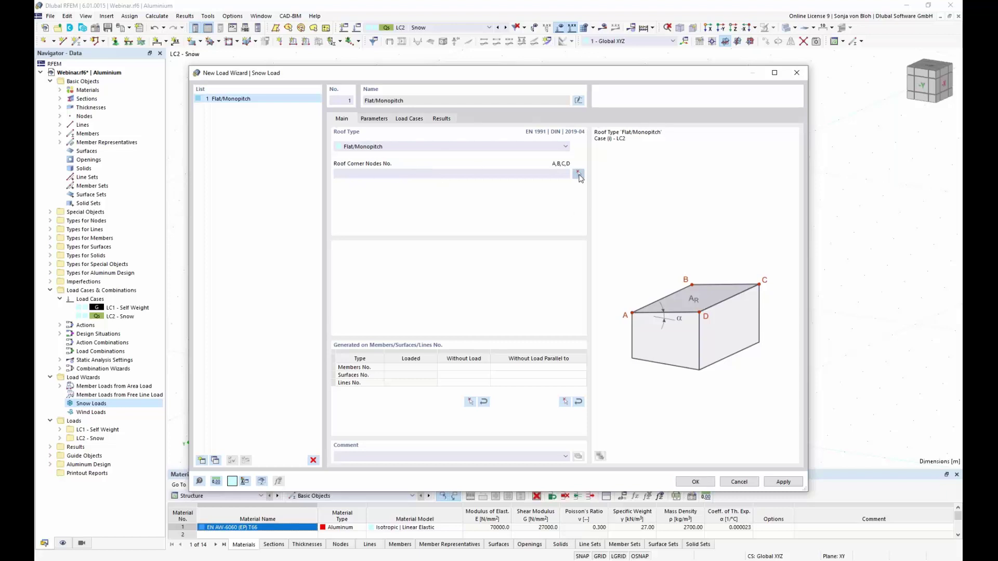
pyautogui.click(578, 174)
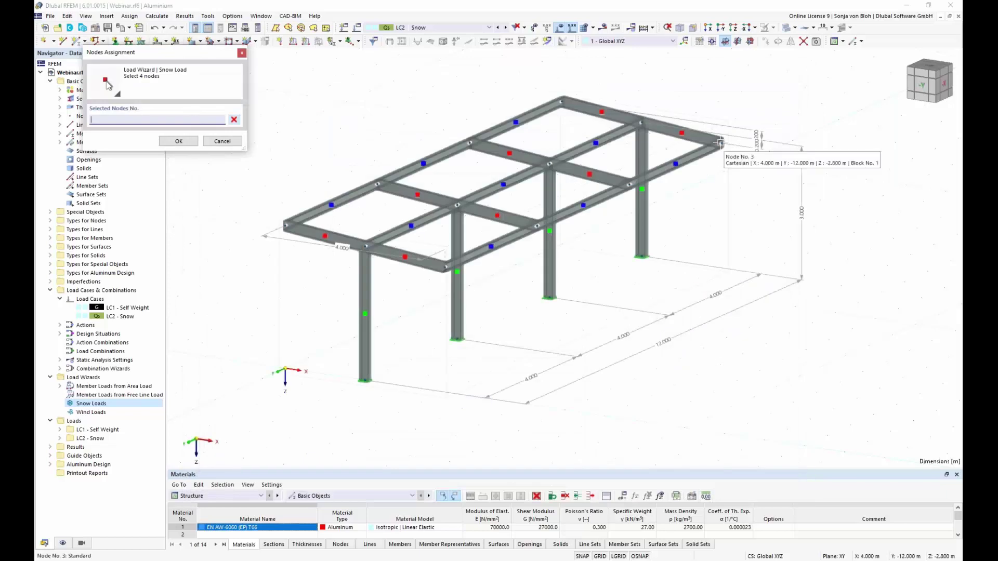
# Pick nodes 3, 15, 13 and 1 as the snow roof corners.
pyautogui.click(722, 145)
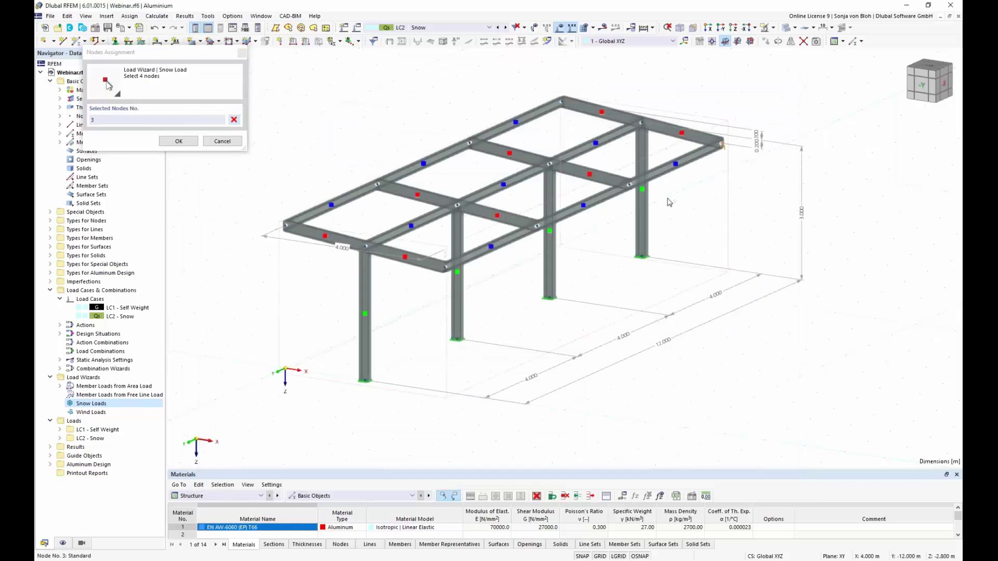
pyautogui.click(447, 268)
pyautogui.click(286, 225)
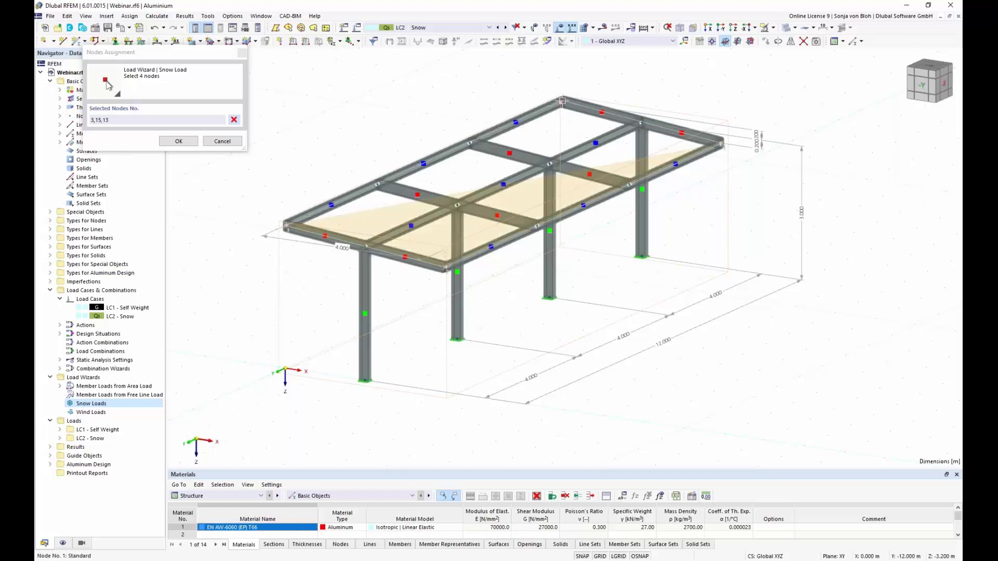
pyautogui.click(561, 100)
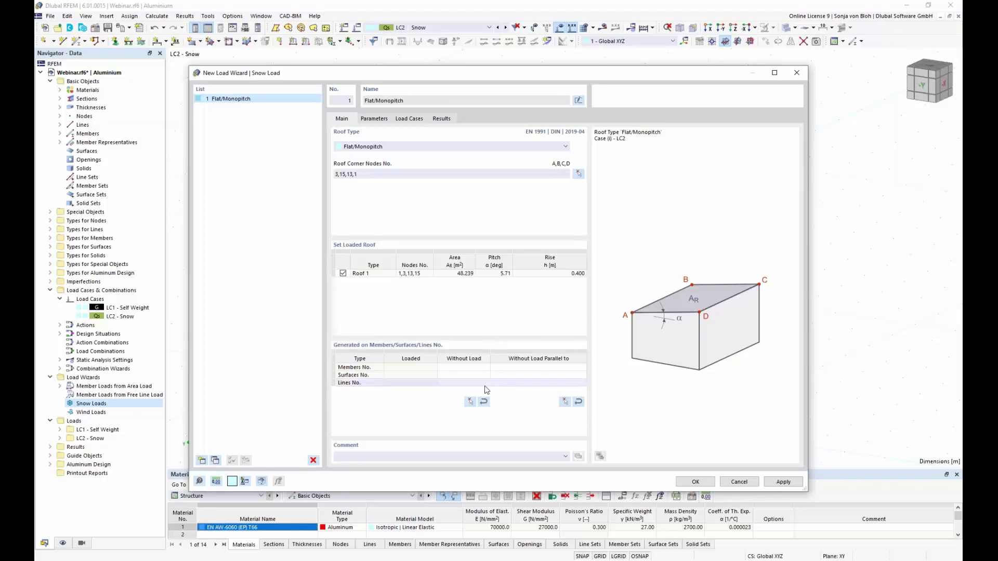
# Exclude load parallel to member 20 and bring up the snow load parameters.
pyautogui.click(565, 403)
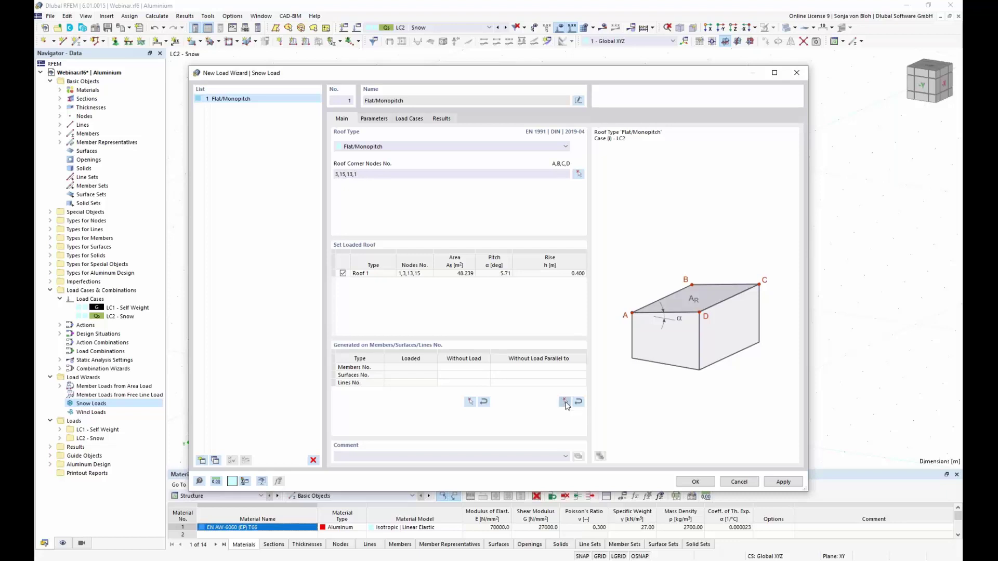
pyautogui.click(435, 265)
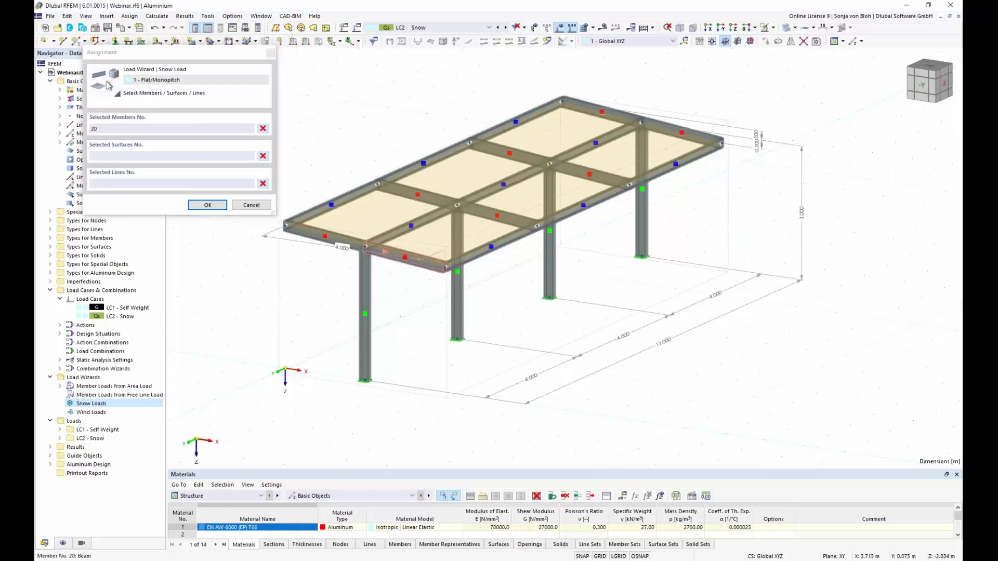
pyautogui.click(208, 206)
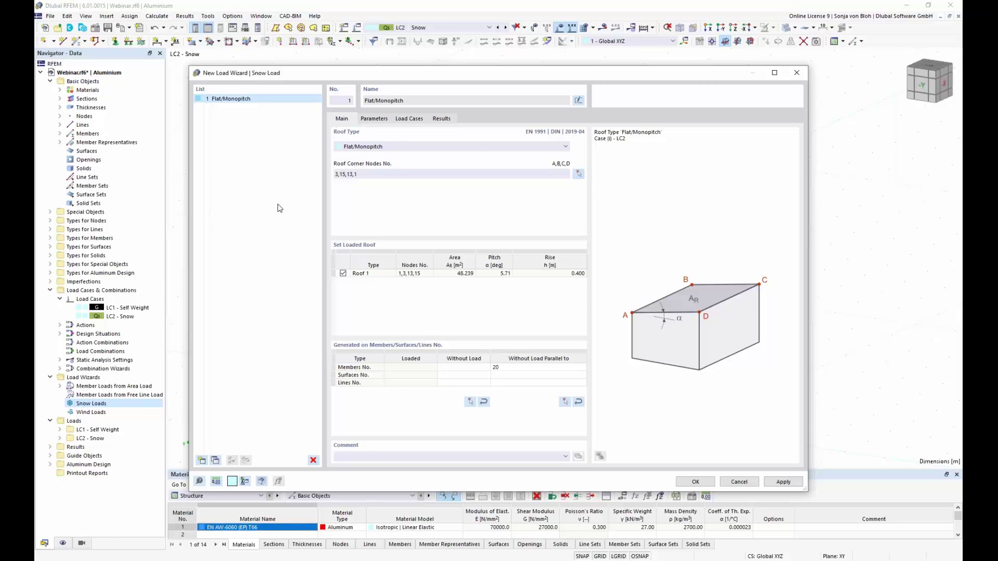
pyautogui.click(374, 119)
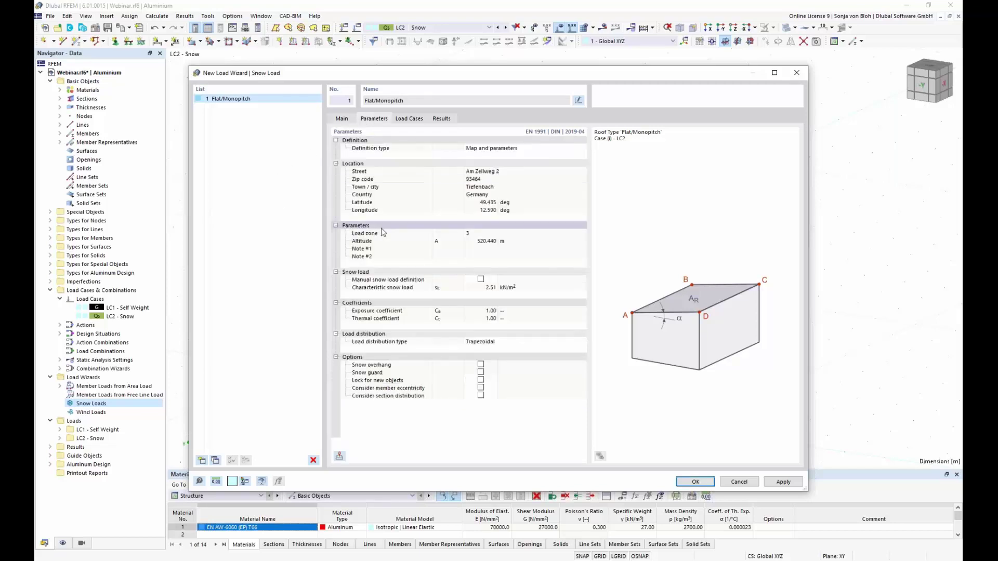
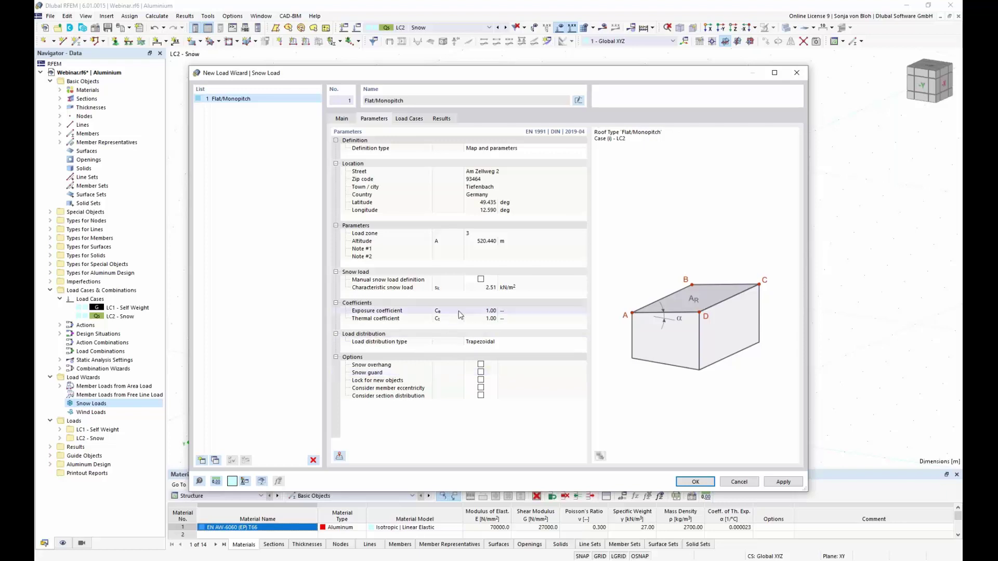
# Confirm the LC2 Flat/Monopitch snow wizard and display its generated loads as separate member loads.
pyautogui.click(693, 482)
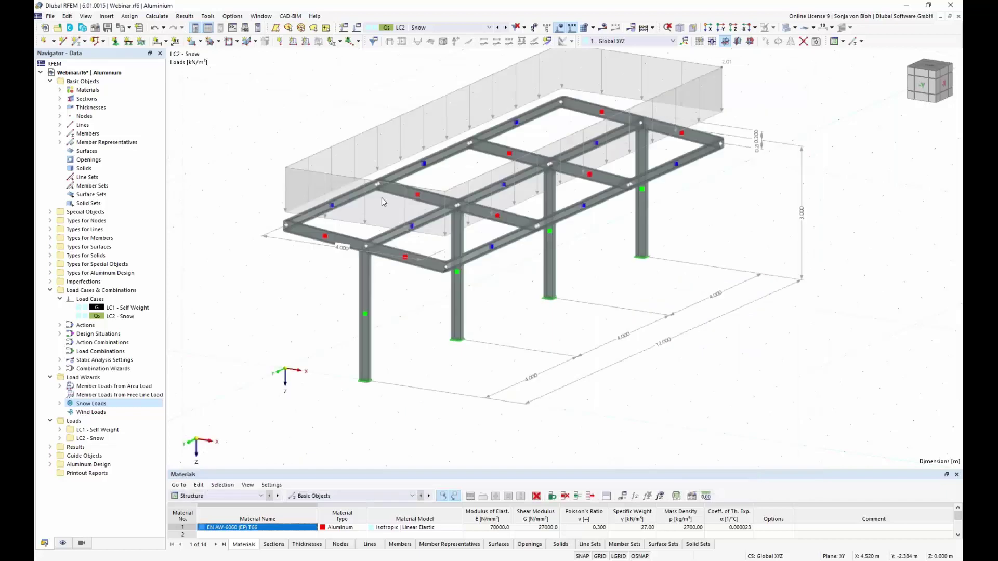
pyautogui.rightClick(343, 146)
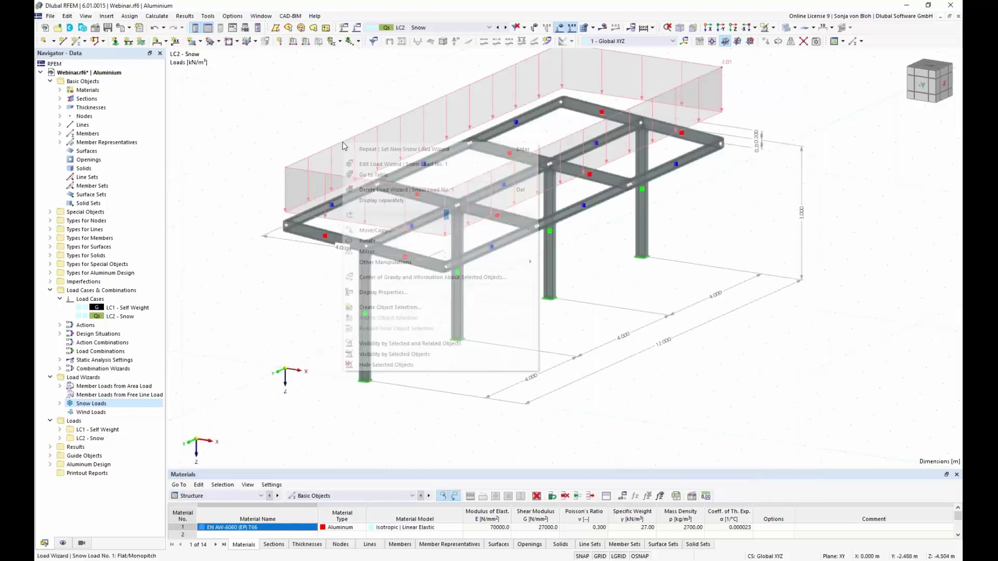
pyautogui.click(383, 200)
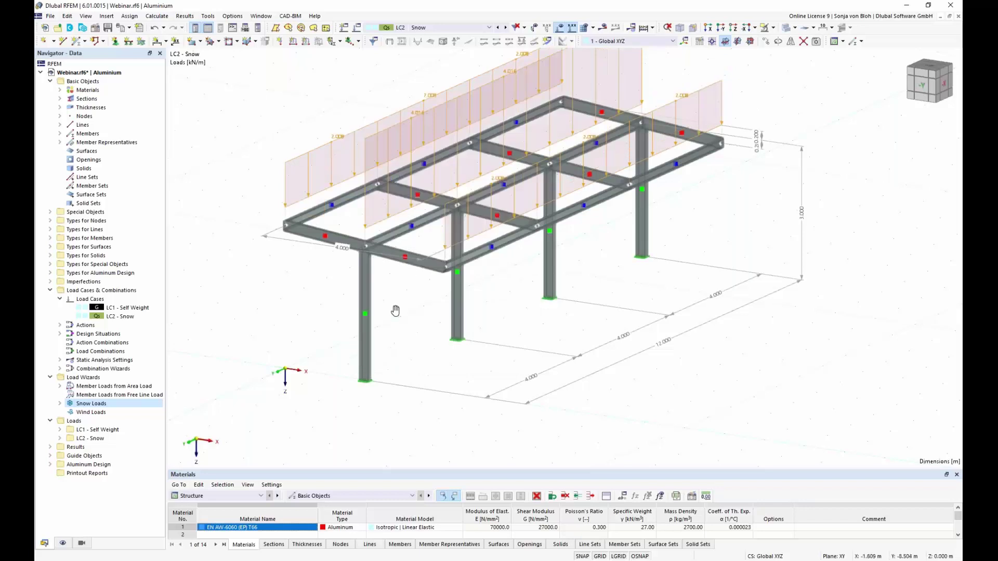
pyautogui.moveTo(392, 310); pyautogui.dragTo(378, 350, button='middle')
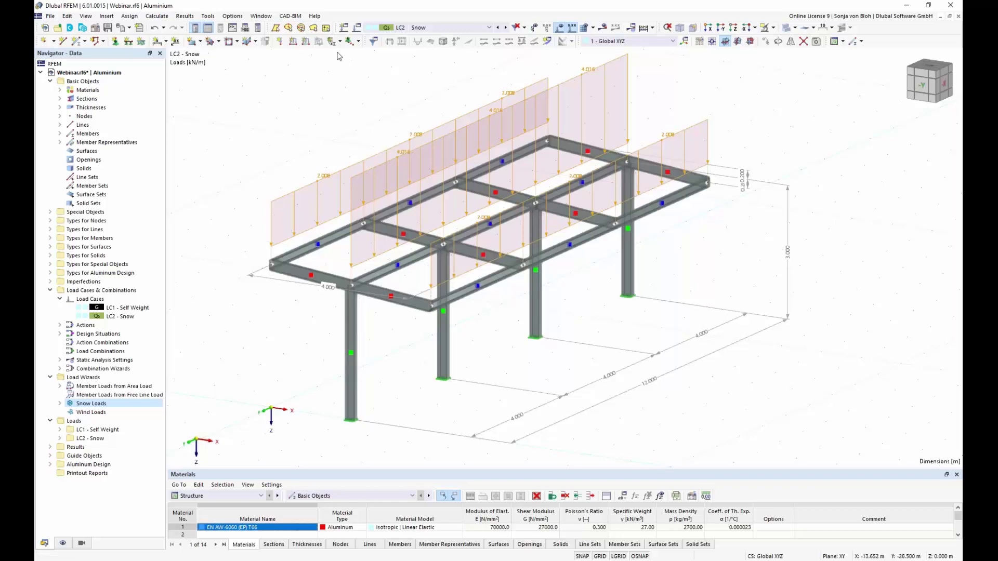
# Add a 0.537 kN/m member load in direction Zp to members 6, 12 and 18.
pyautogui.click(307, 41)
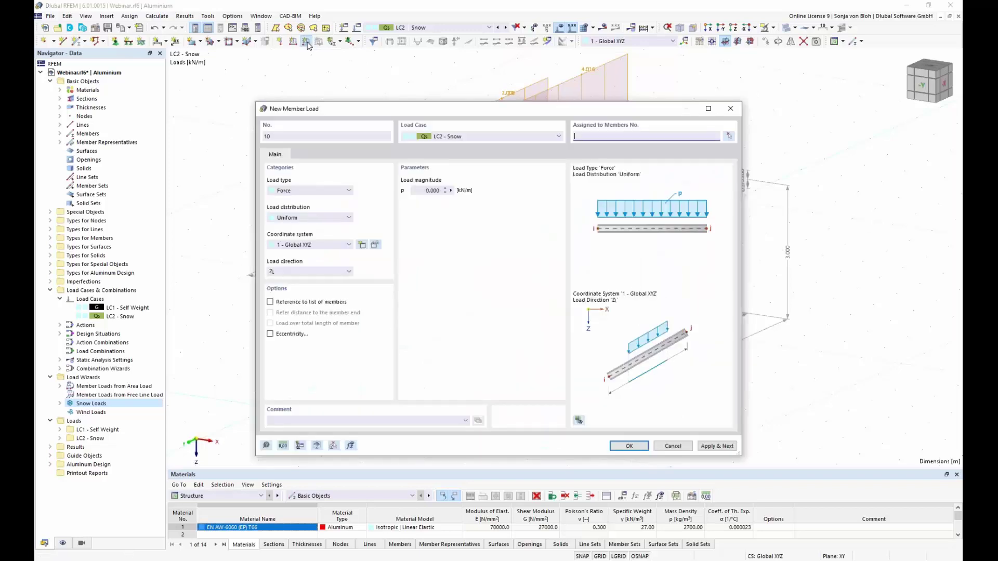
pyautogui.click(349, 273)
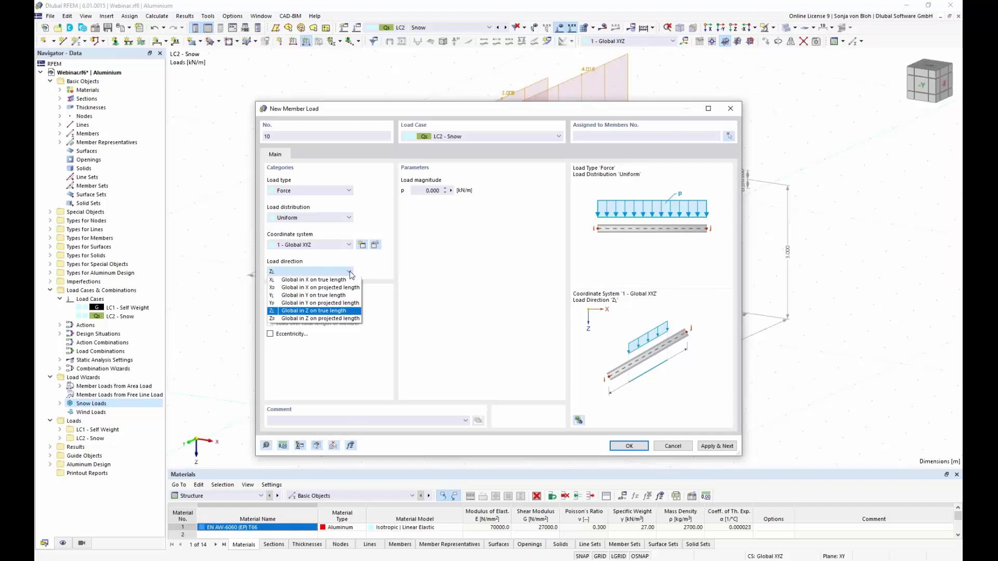
pyautogui.click(333, 318)
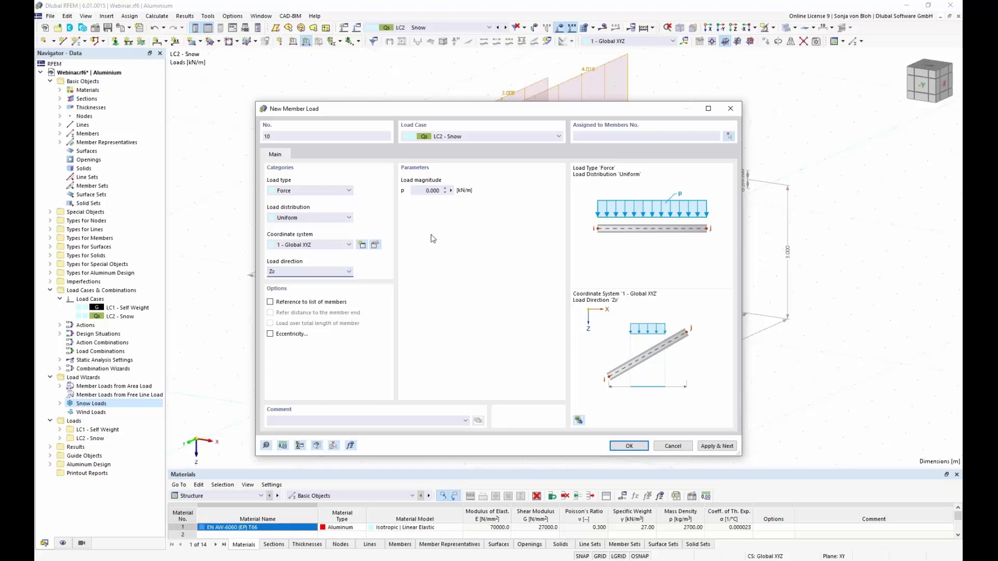
pyautogui.doubleClick(427, 191)
pyautogui.write('0,537')
pyautogui.click(729, 136)
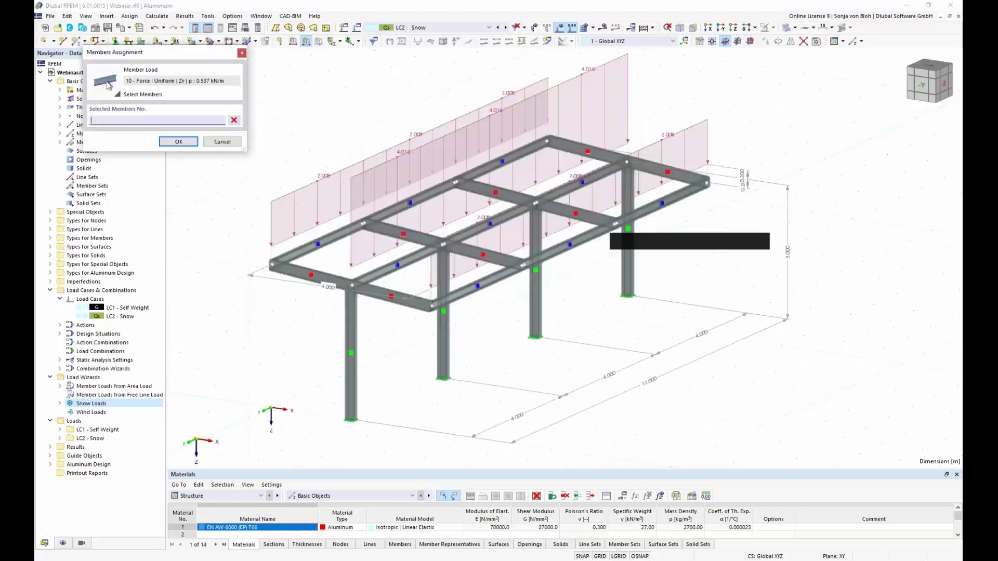
pyautogui.click(496, 278)
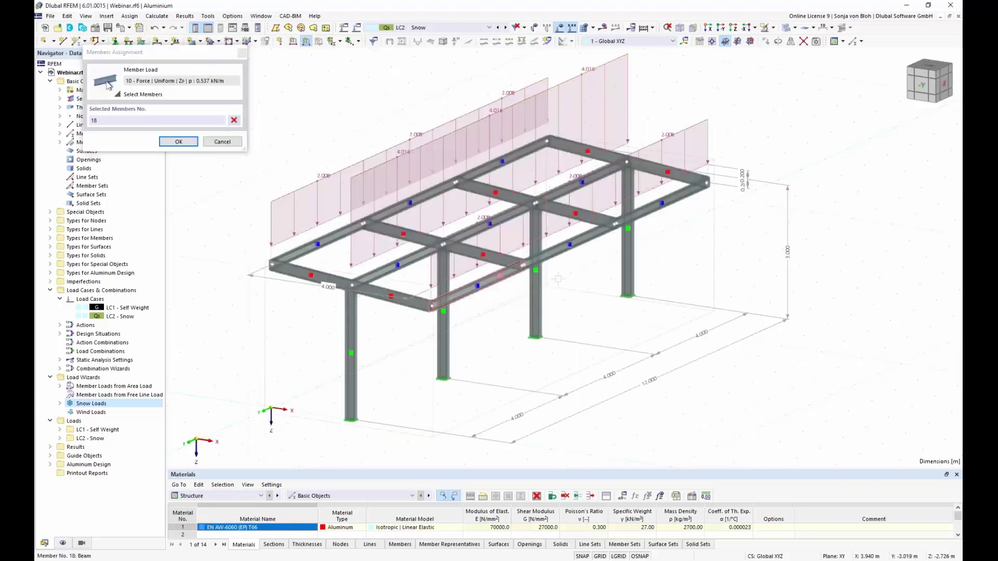
pyautogui.click(572, 243)
pyautogui.click(649, 211)
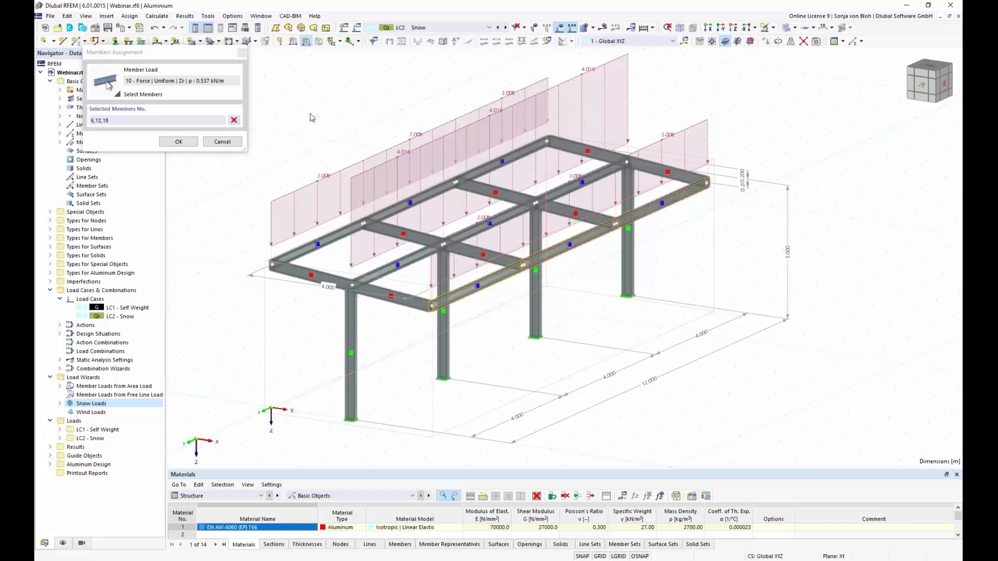
pyautogui.click(178, 142)
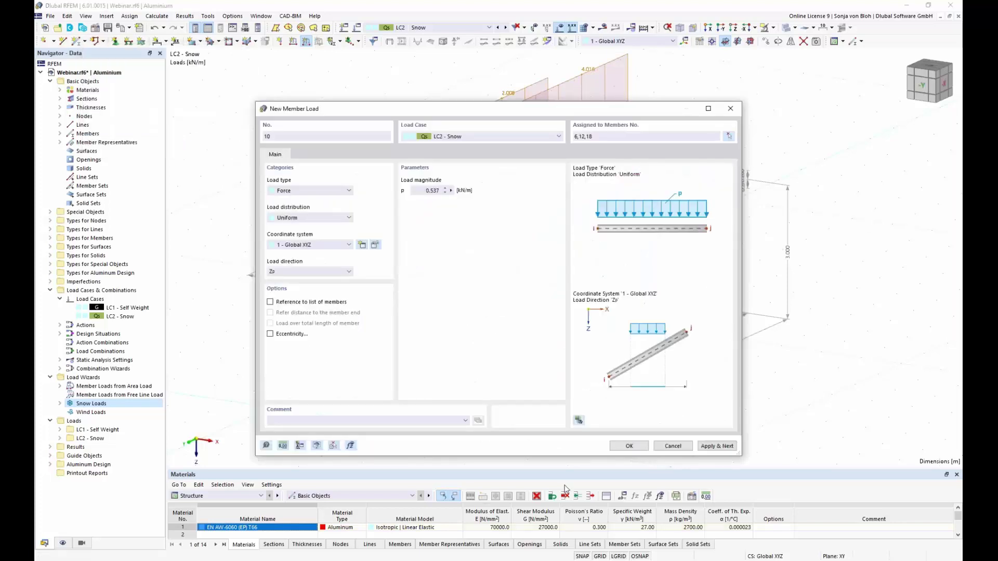
pyautogui.click(629, 447)
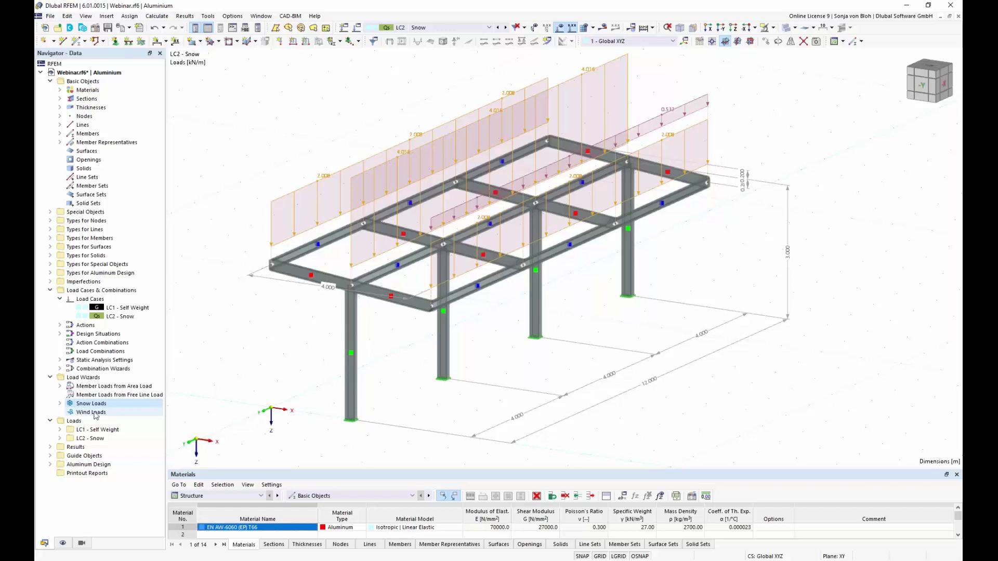
pyautogui.click(81, 414)
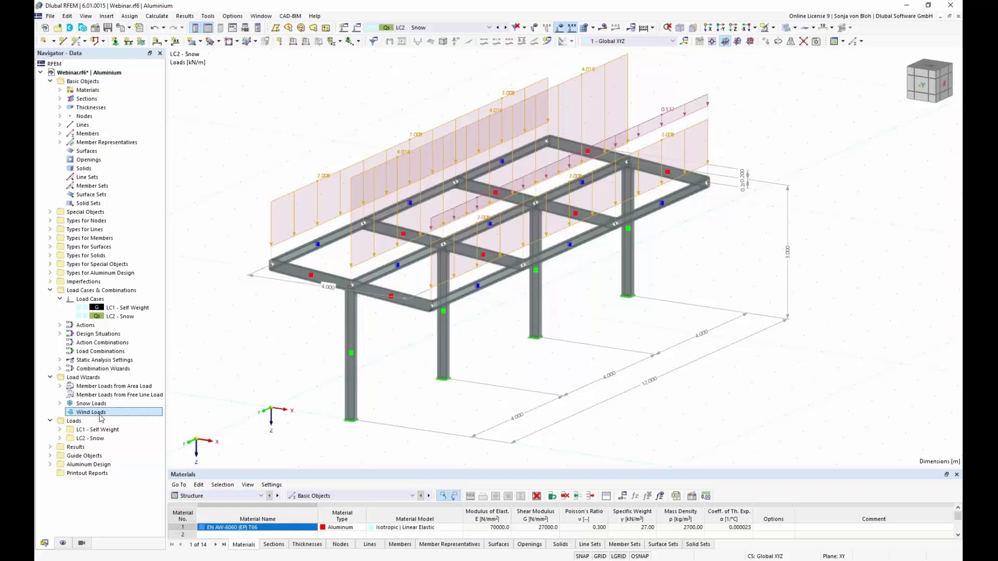
# Read the Dlubal canopy wind-load article down to the Trough Roof example, then return to RFEM.
pyautogui.click(166, 515)
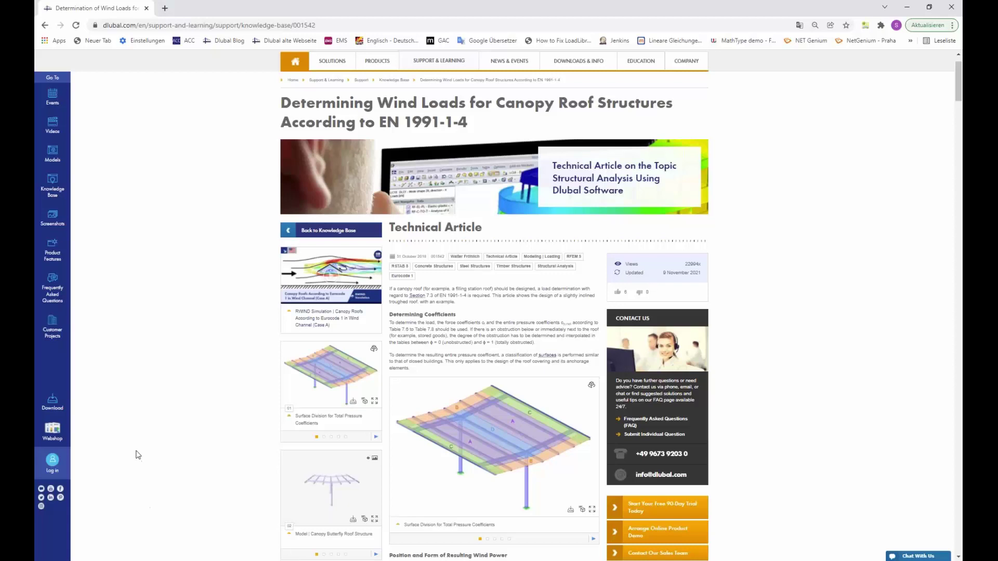
pyautogui.moveTo(332, 486); pyautogui.dragTo(332, 489)
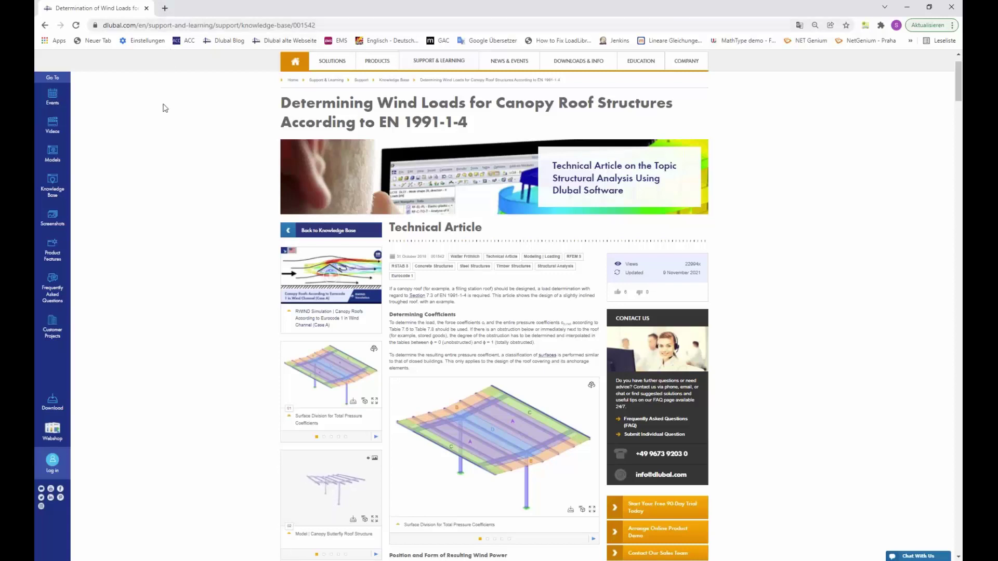
pyautogui.scroll(1, 366, 326)
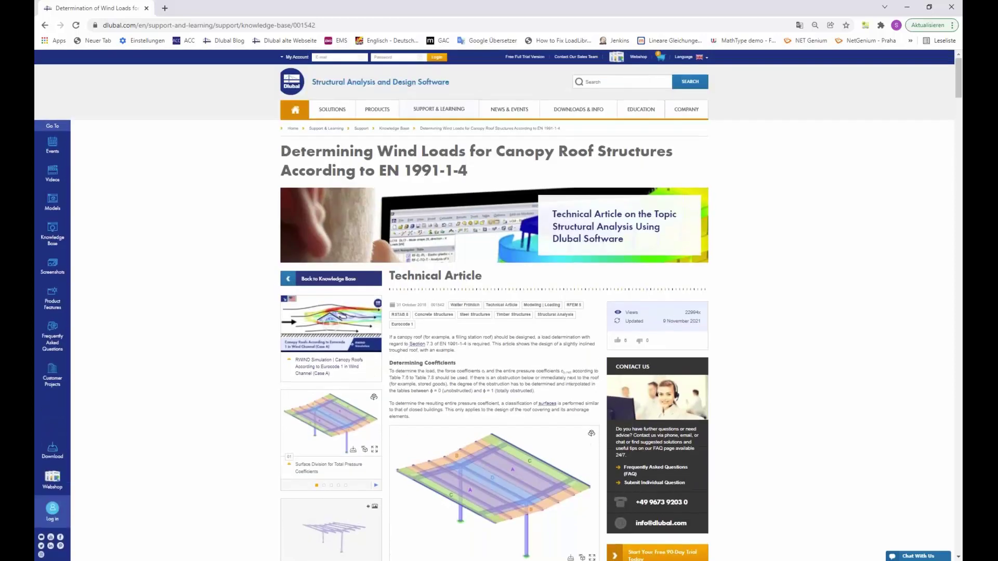
pyautogui.moveTo(441, 112)
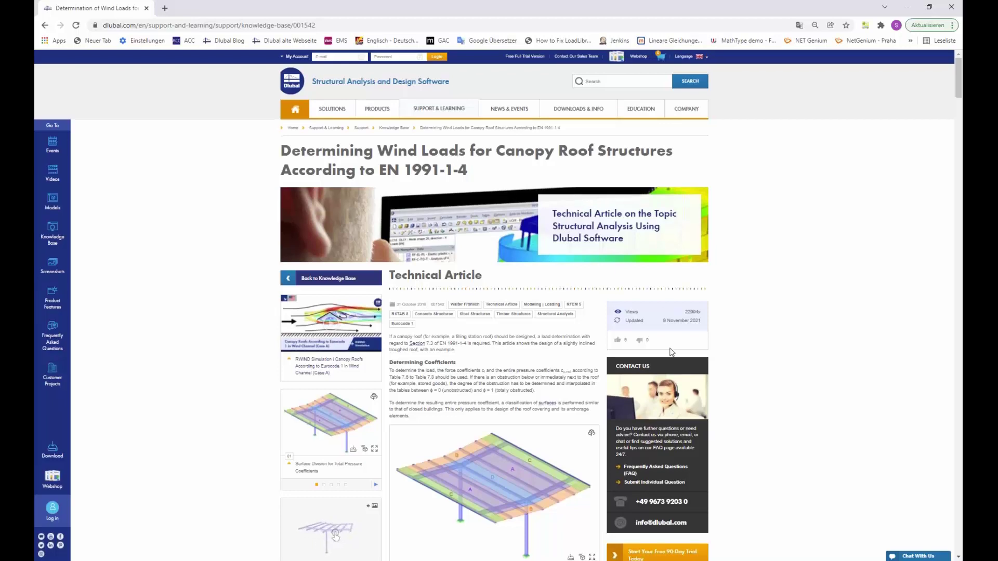
pyautogui.scroll(-3, 327, 537)
pyautogui.scroll(-8, 335, 349)
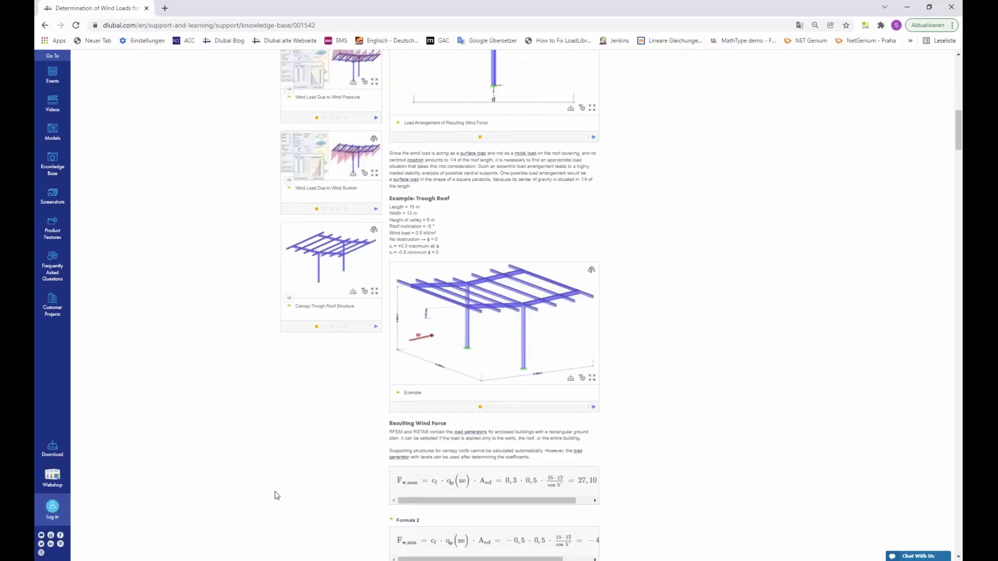
pyautogui.moveTo(240, 559)
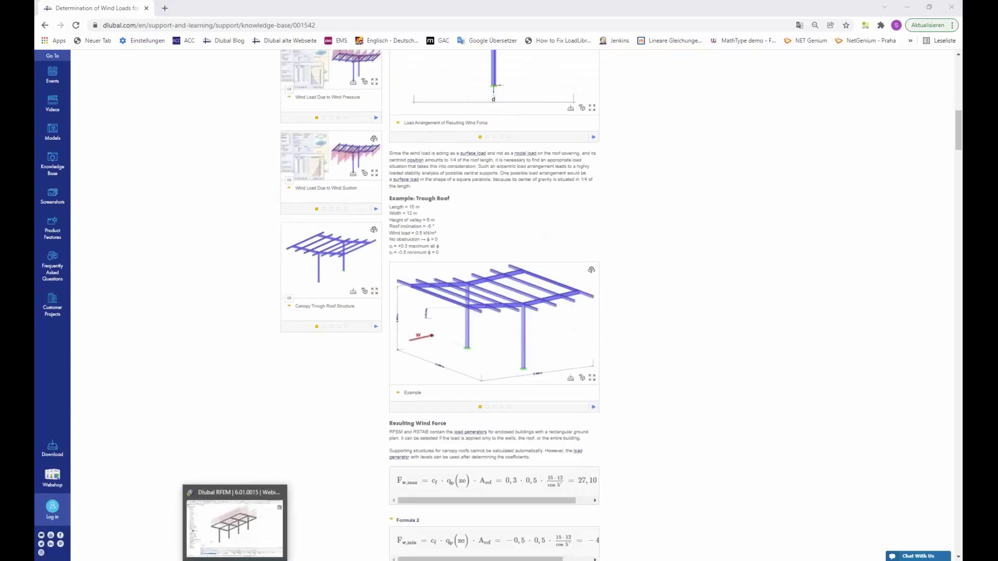
pyautogui.click(233, 522)
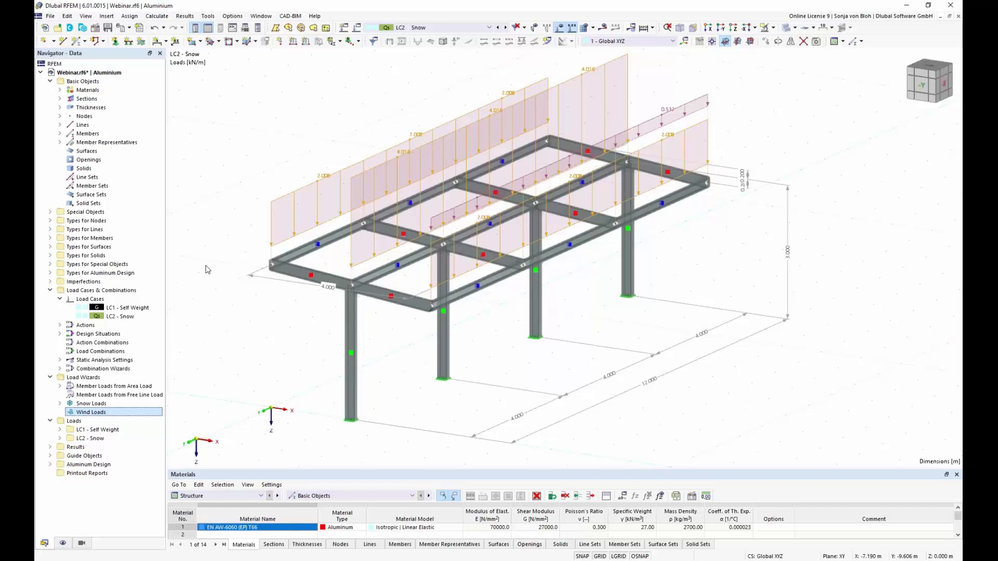
# Create load case LC3 'Wind pressure in +X' with action category Wind.
pyautogui.rightClick(87, 300)
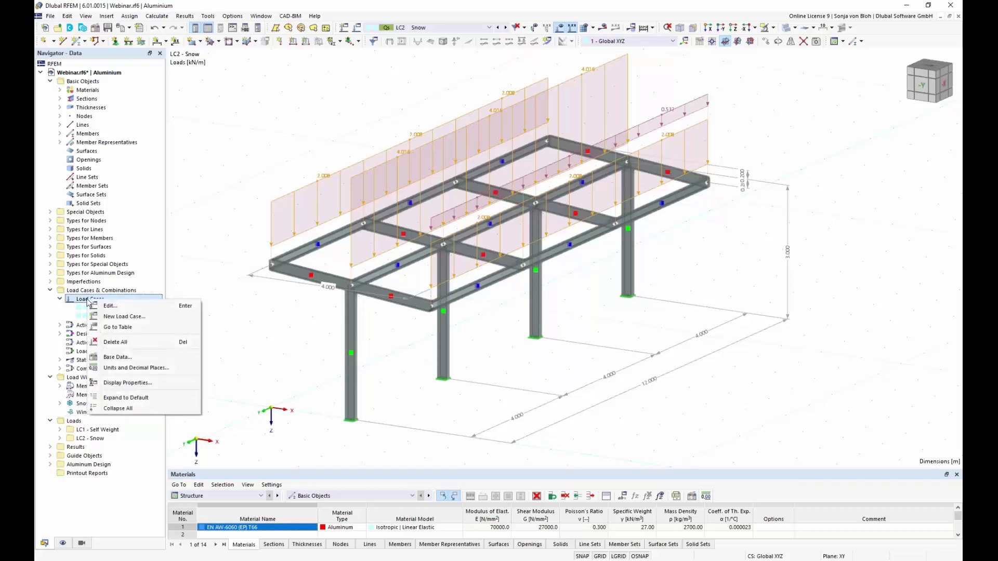
pyautogui.click(124, 317)
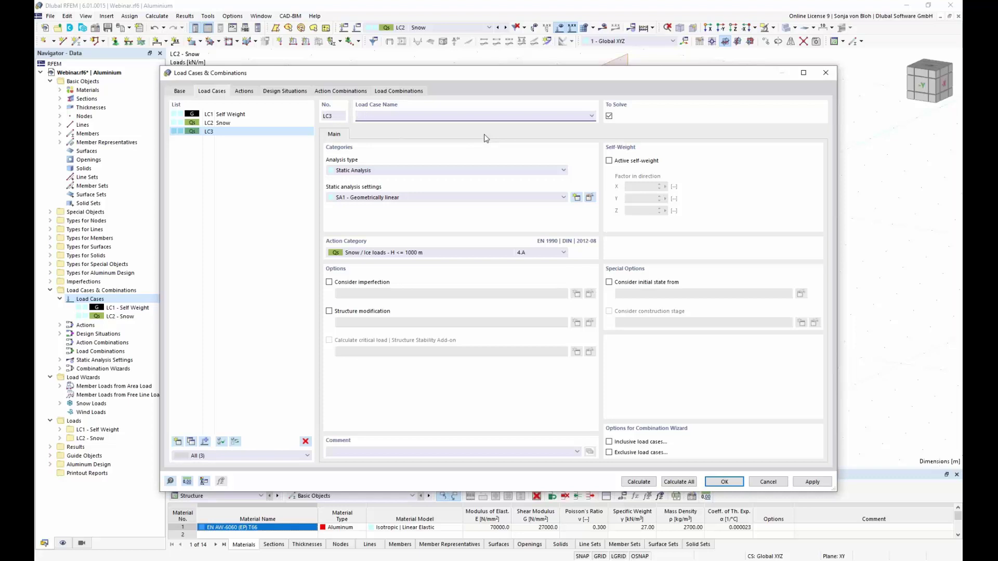
pyautogui.write('Wind pressure in +X')
pyautogui.click(563, 253)
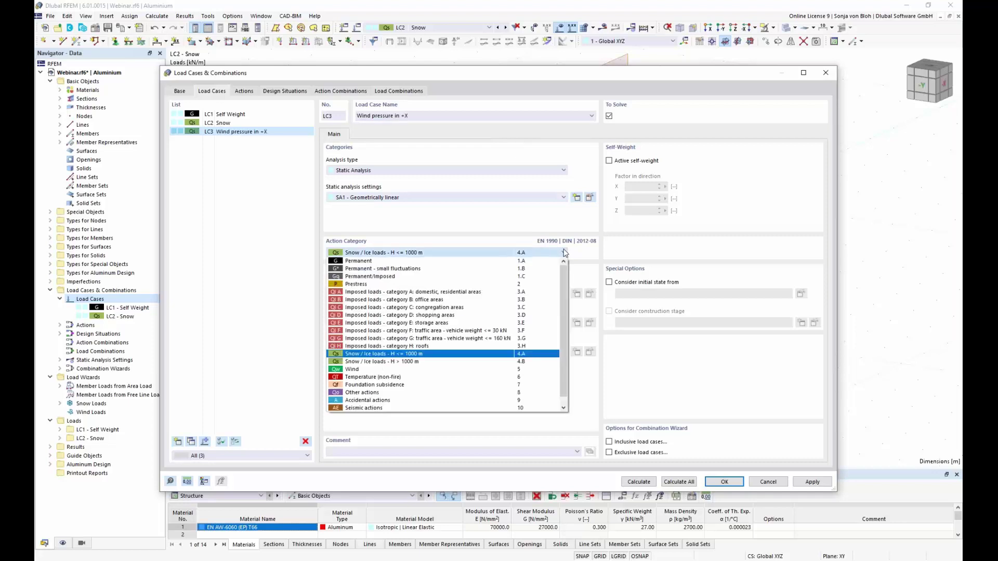
pyautogui.click(363, 370)
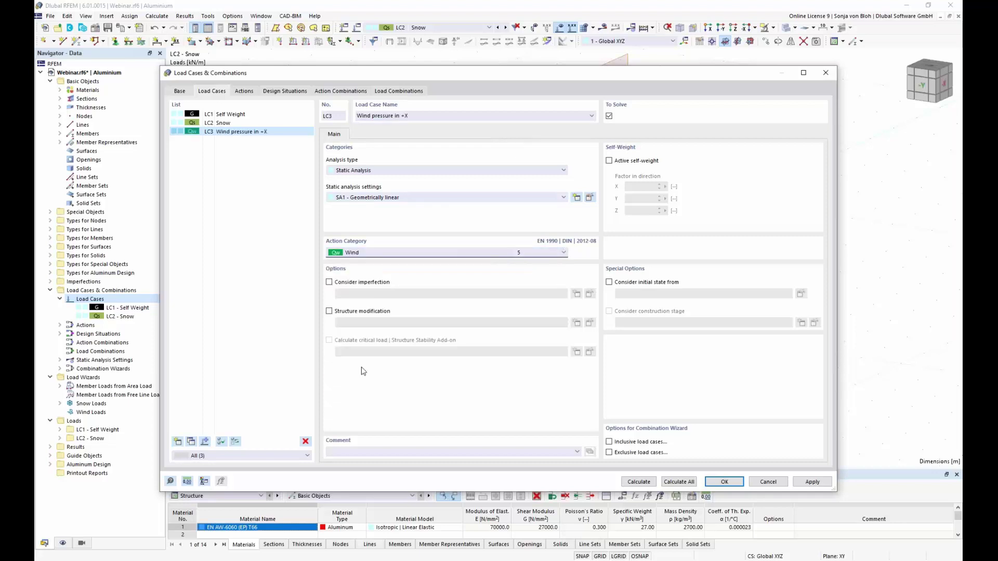
pyautogui.click(724, 483)
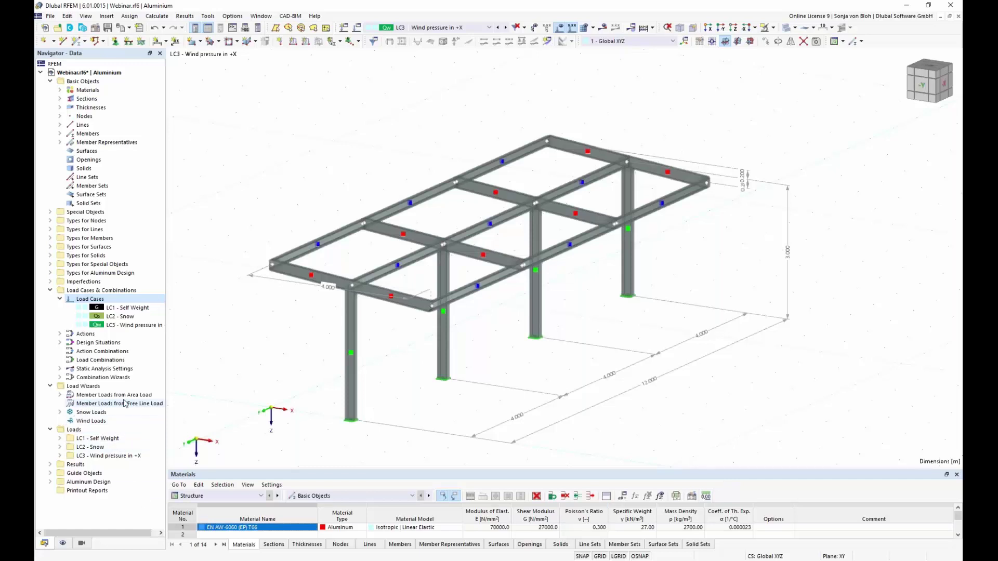
# Start a new LC3 area-load wizard with Varying in X distribution in Local z, showing the Varying table.
pyautogui.rightClick(108, 397)
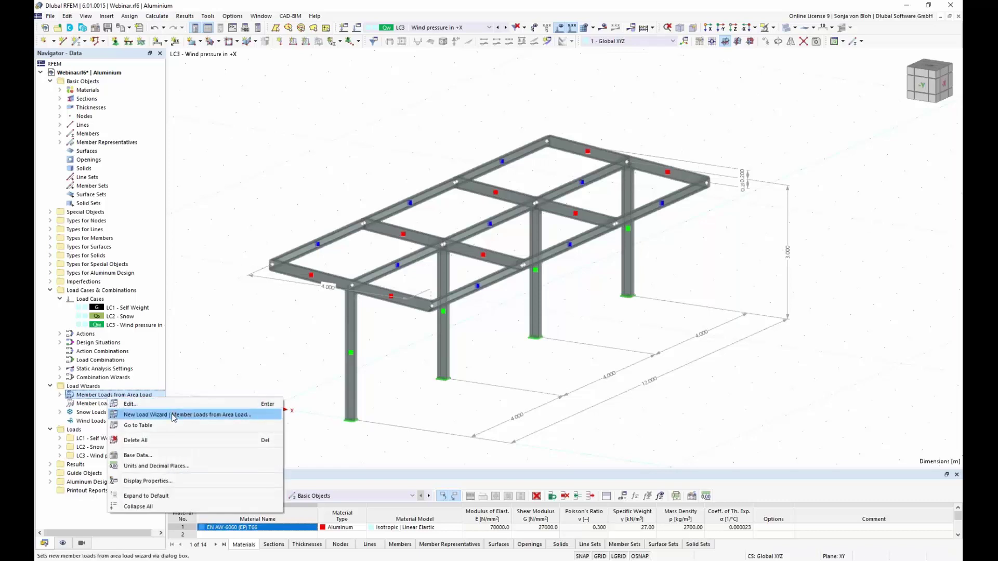
pyautogui.click(174, 415)
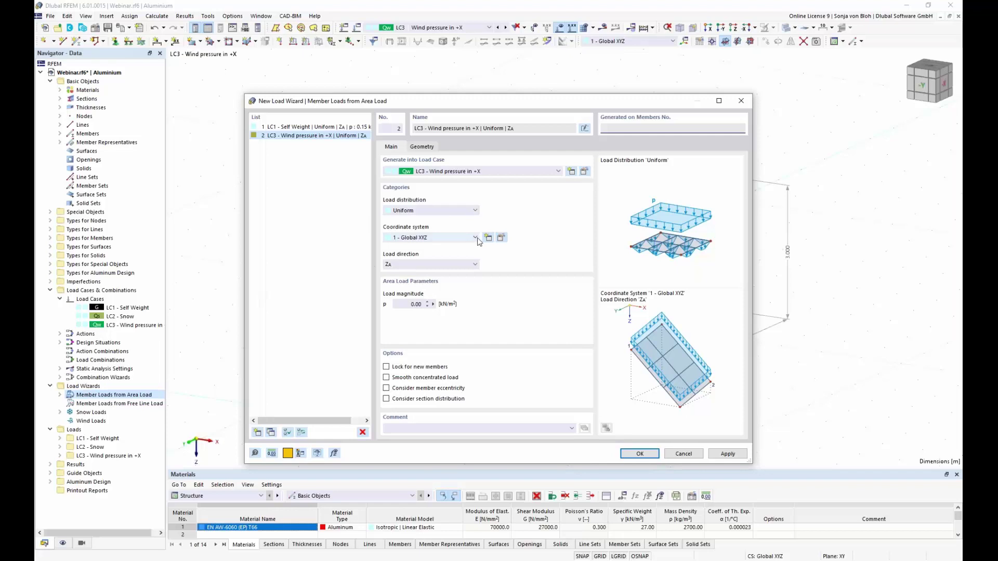
pyautogui.click(476, 211)
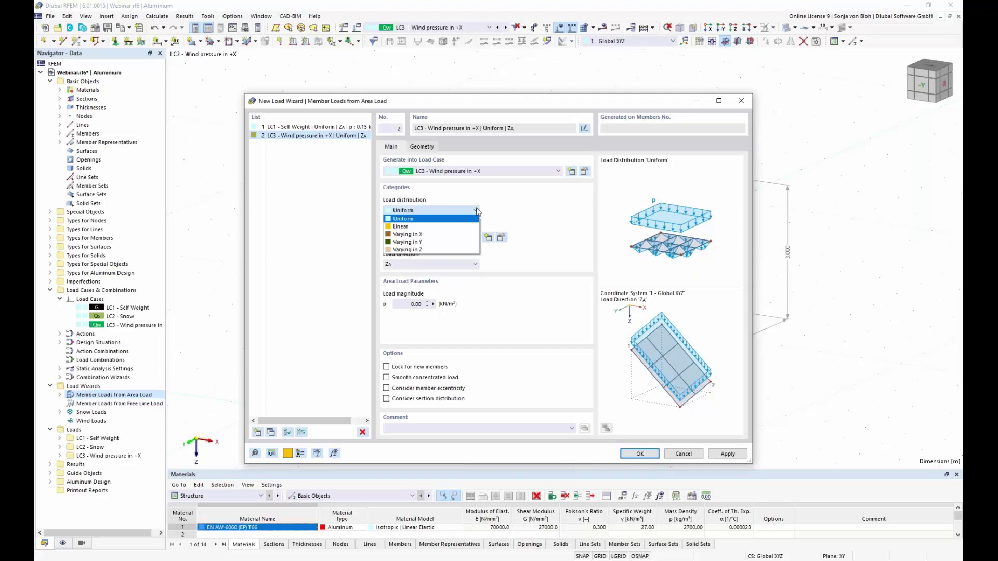
pyautogui.click(454, 235)
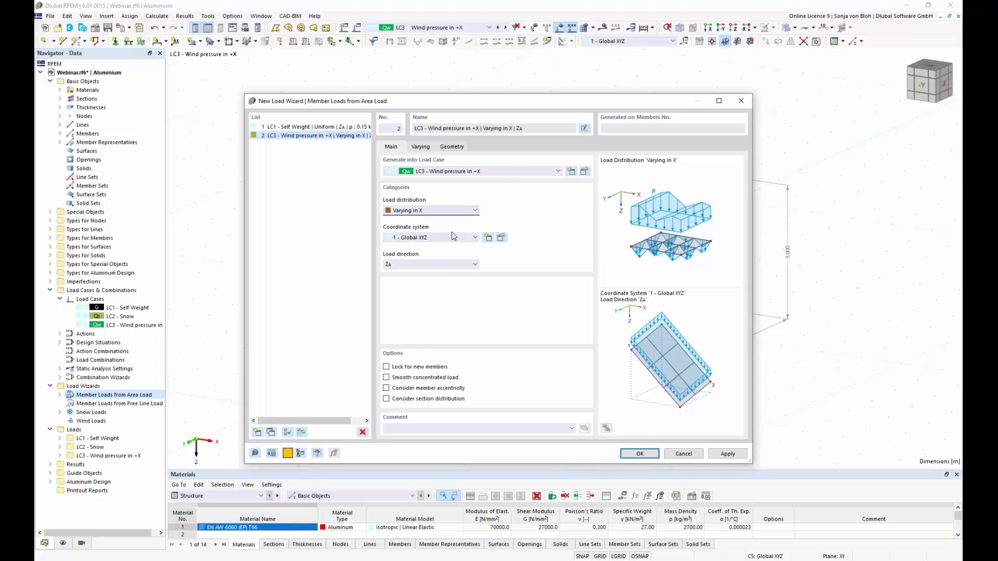
pyautogui.click(476, 238)
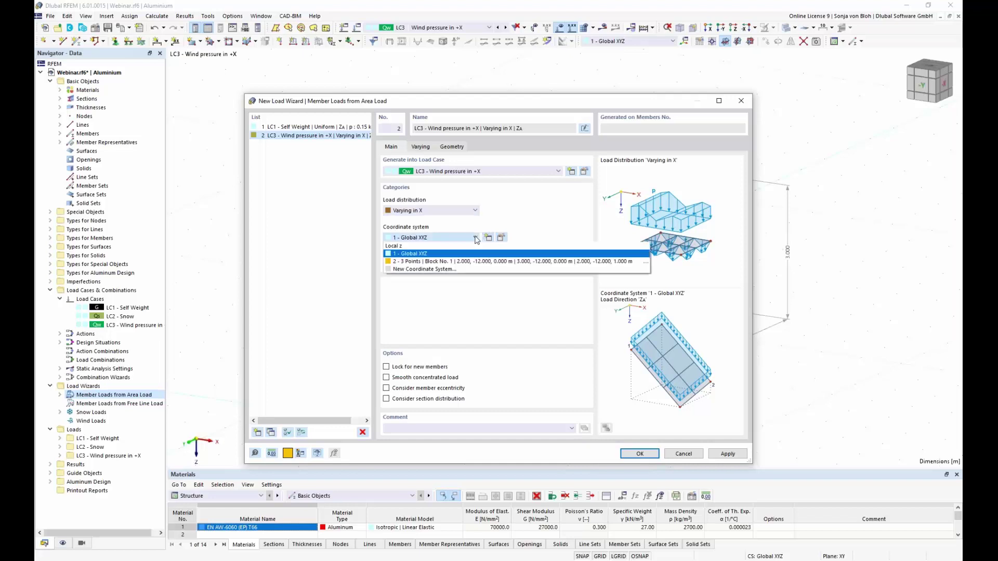
pyautogui.click(464, 246)
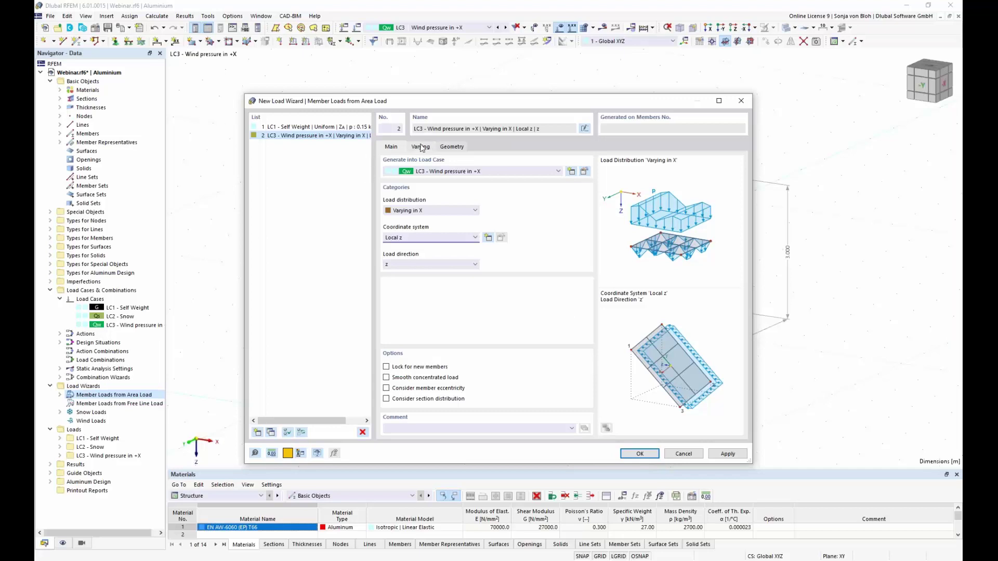
pyautogui.click(421, 147)
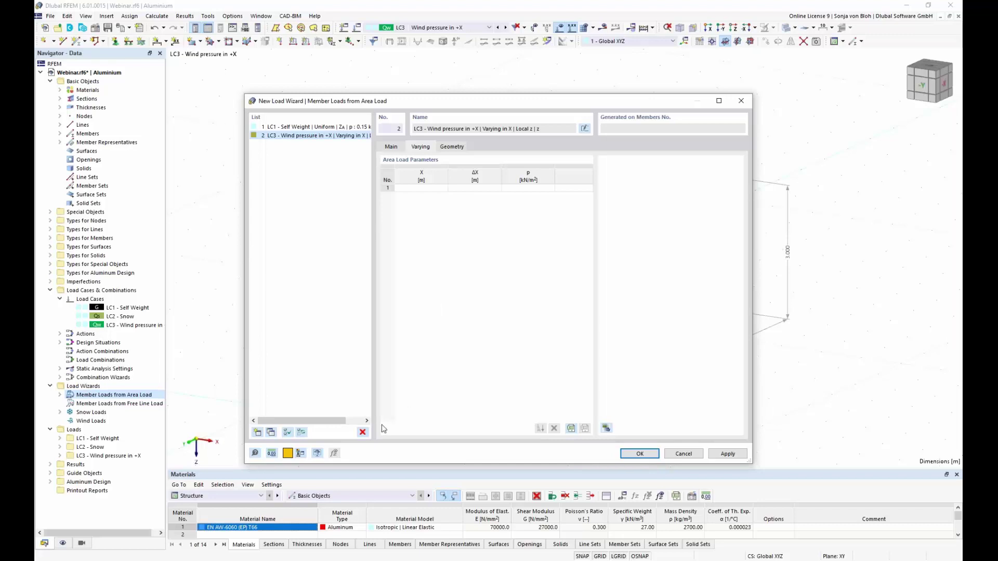
# Copy the Wind pressure in +X values A10:C26 in Excel and return to RFEM's first X cell.
pyautogui.hotkey('alt', 'Tab')
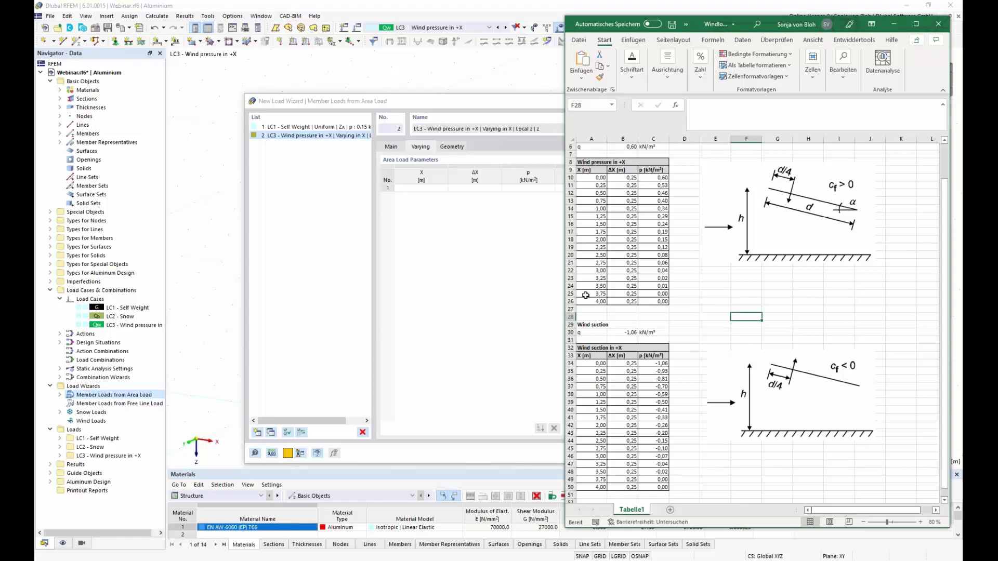
pyautogui.click(597, 180)
pyautogui.moveTo(597, 180); pyautogui.dragTo(659, 302)
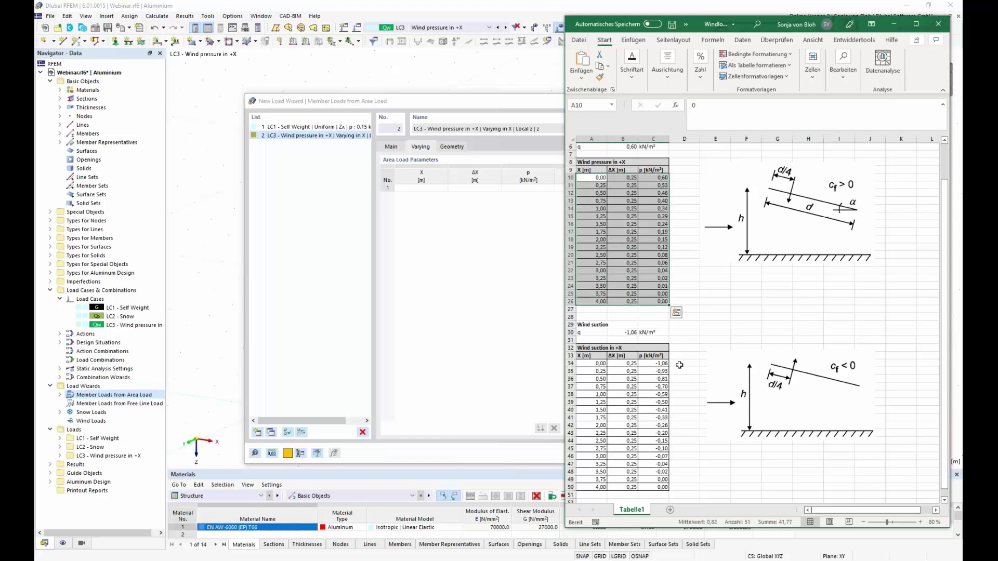
pyautogui.hotkey('ctrl', 'c')
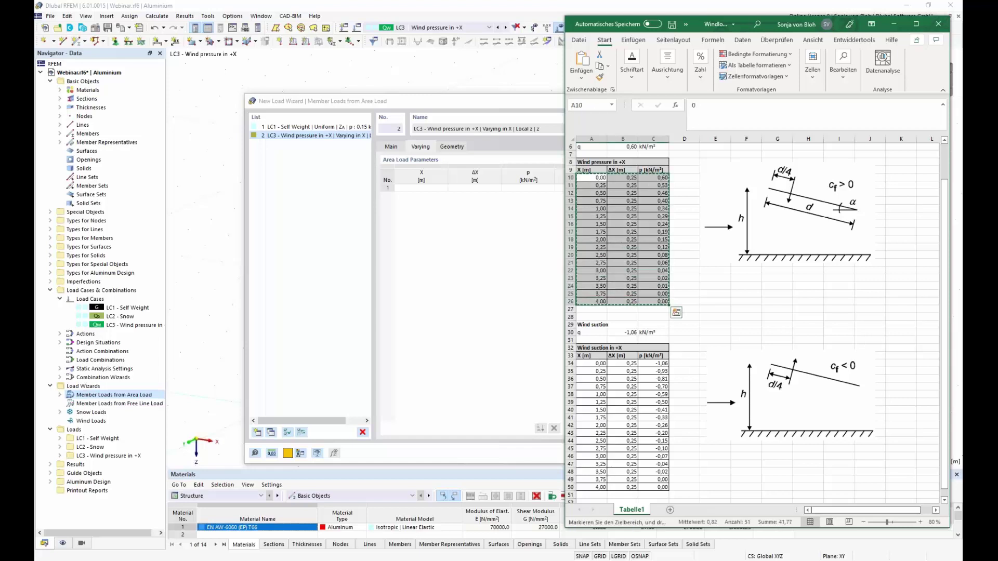
pyautogui.click(424, 190)
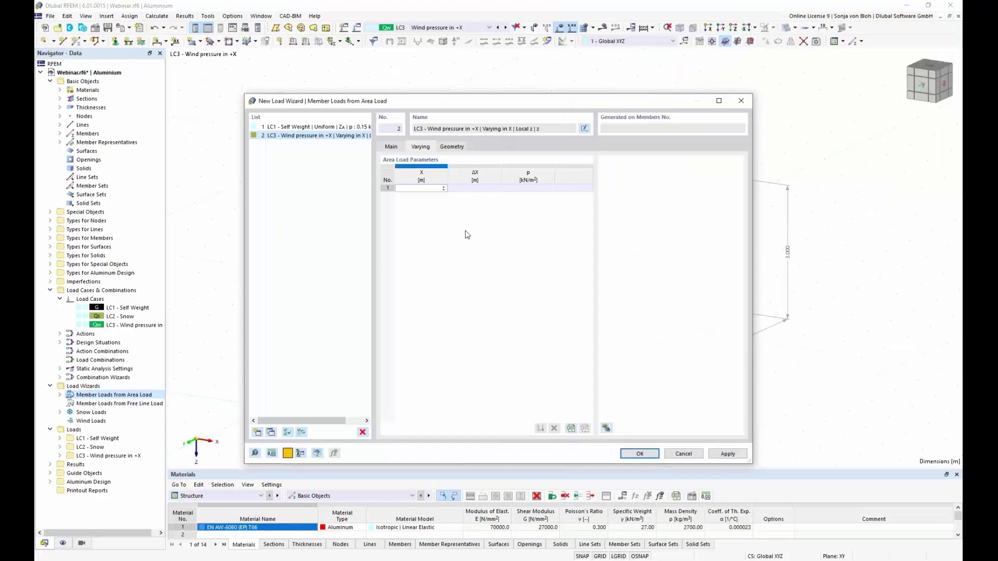
# Paste the 17 wind-pressure values and define the load area by corner nodes 3, 15, 13, 1.
pyautogui.hotkey('ctrl', 'v')
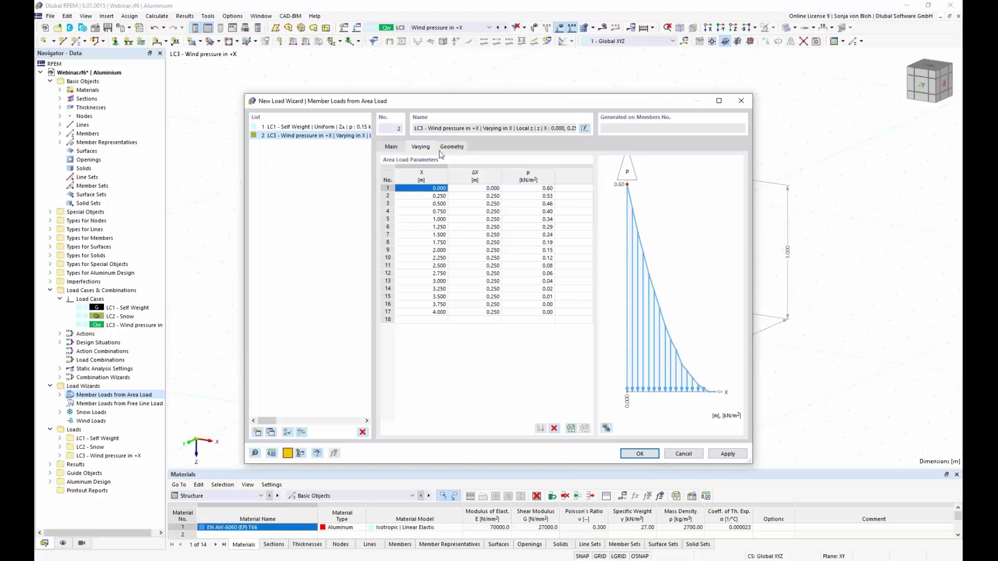
pyautogui.click(450, 149)
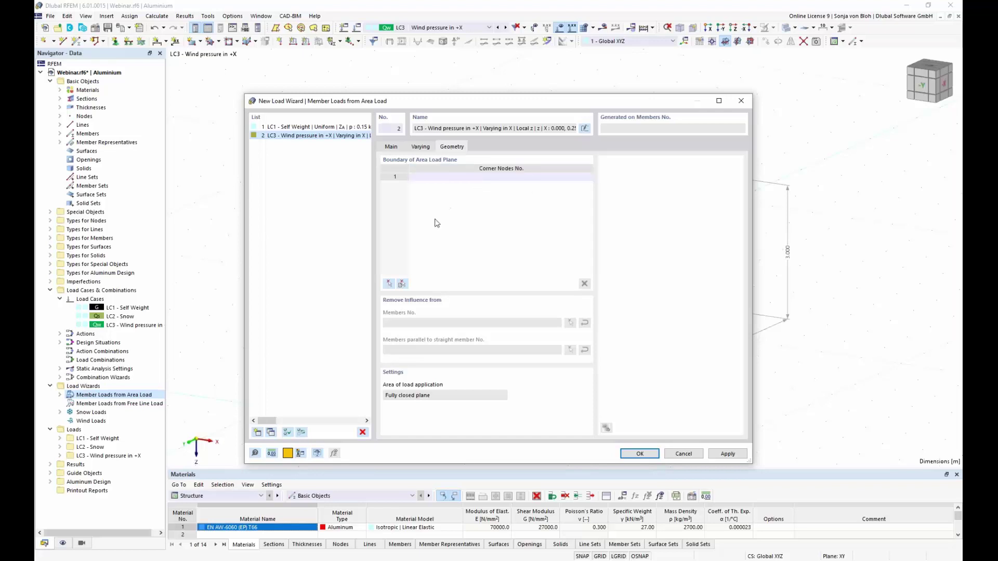
pyautogui.click(390, 283)
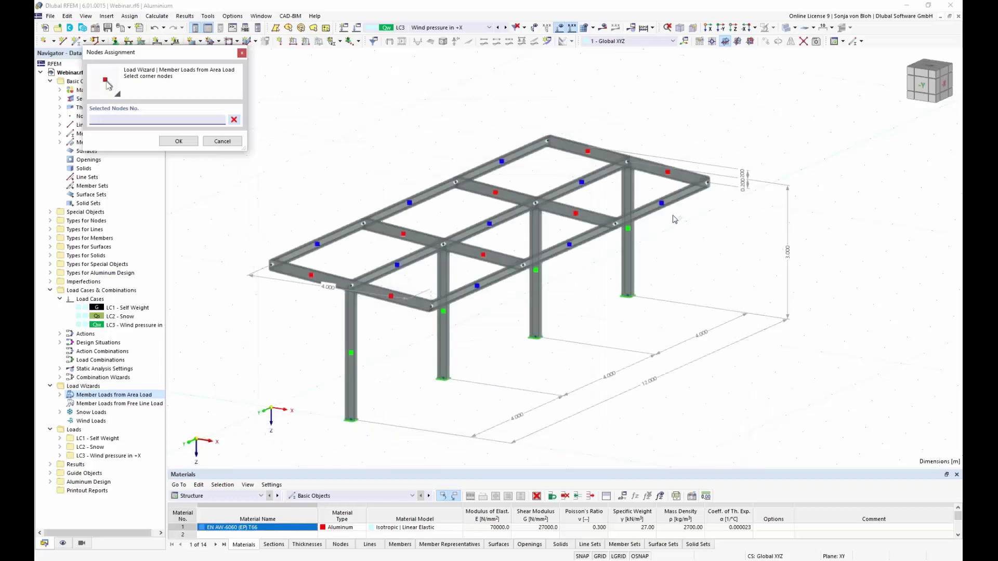
pyautogui.click(708, 182)
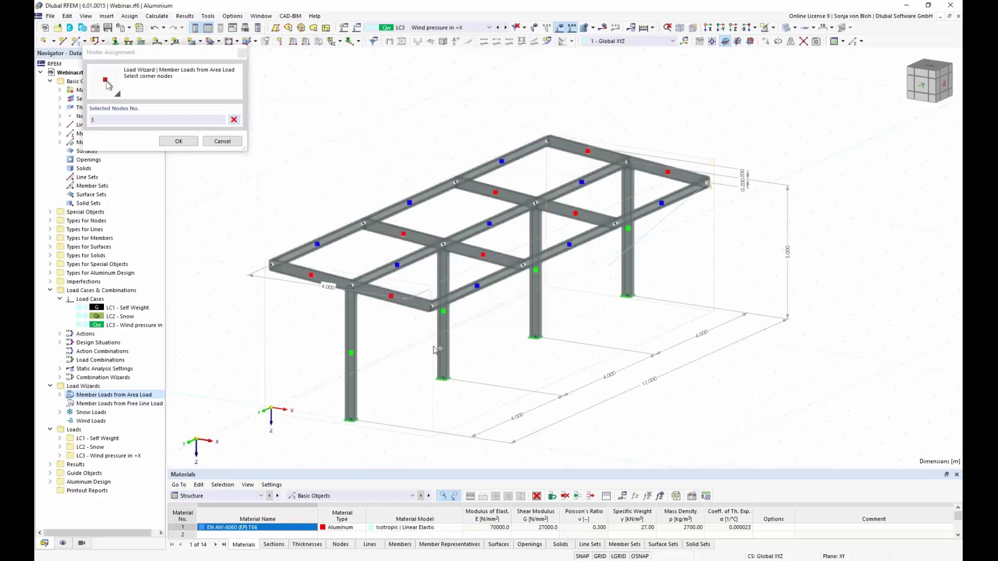
pyautogui.click(431, 308)
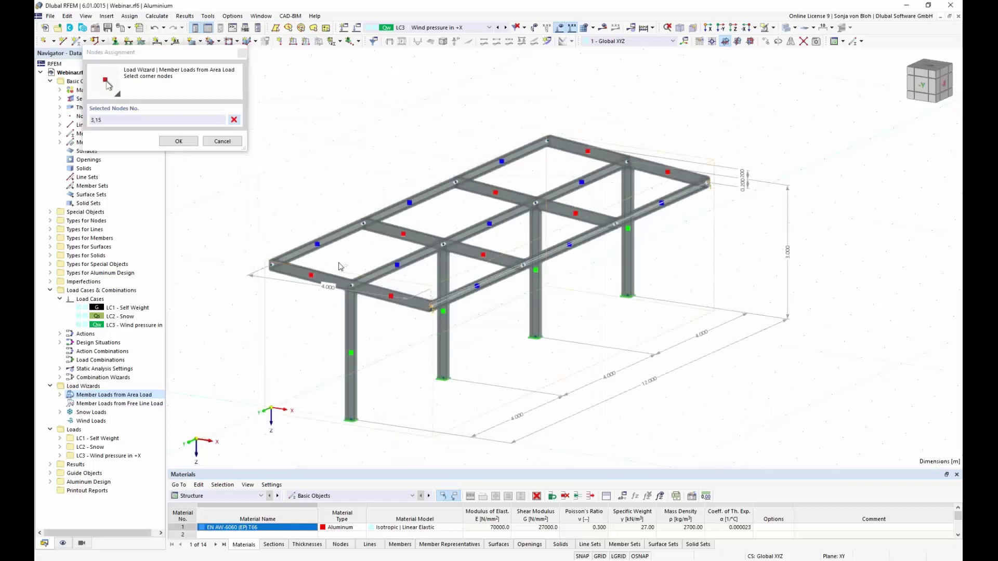
pyautogui.click(272, 266)
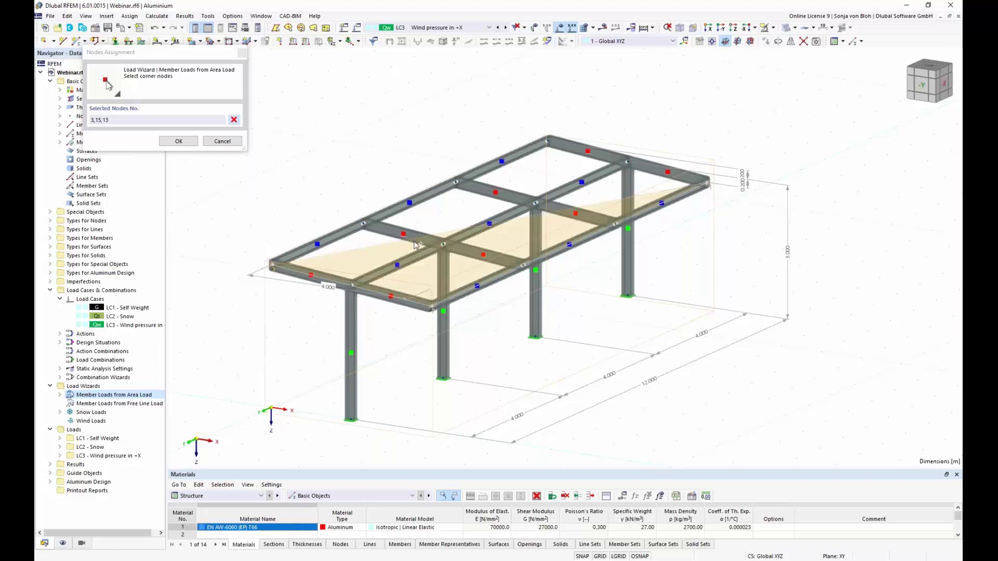
pyautogui.click(547, 140)
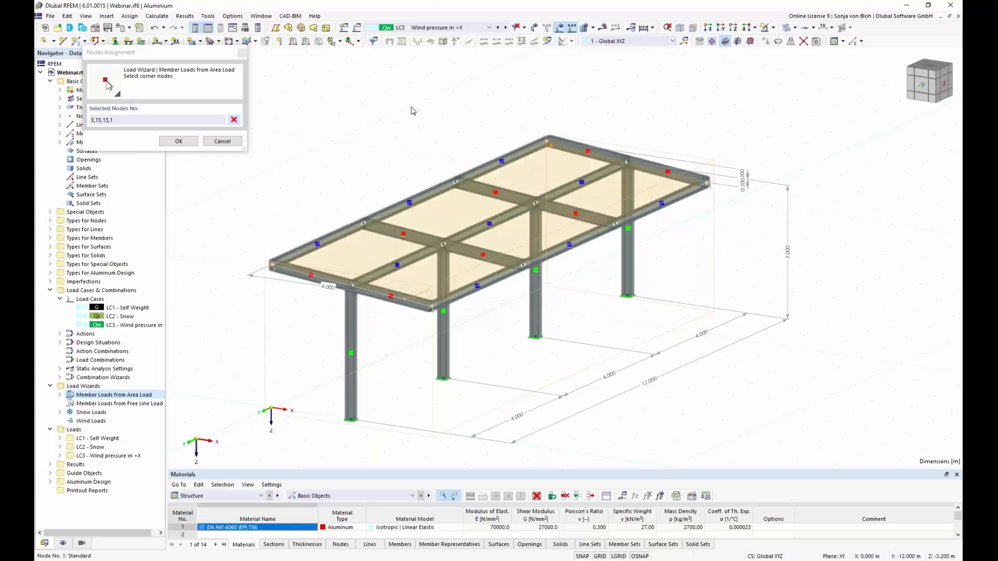
pyautogui.click(178, 141)
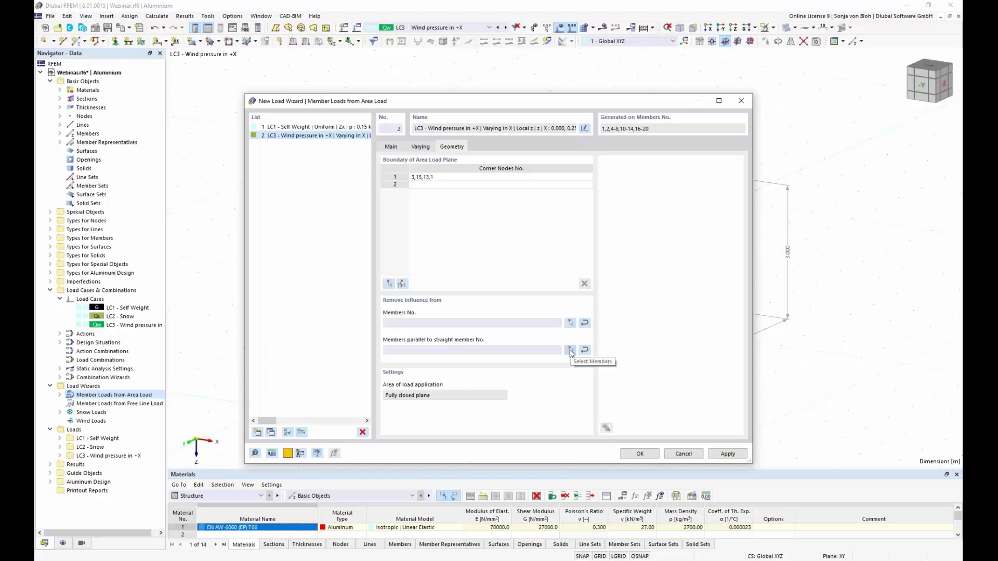
# Exclude members parallel to member 20 and generate the LC3 wind member loads.
pyautogui.click(570, 350)
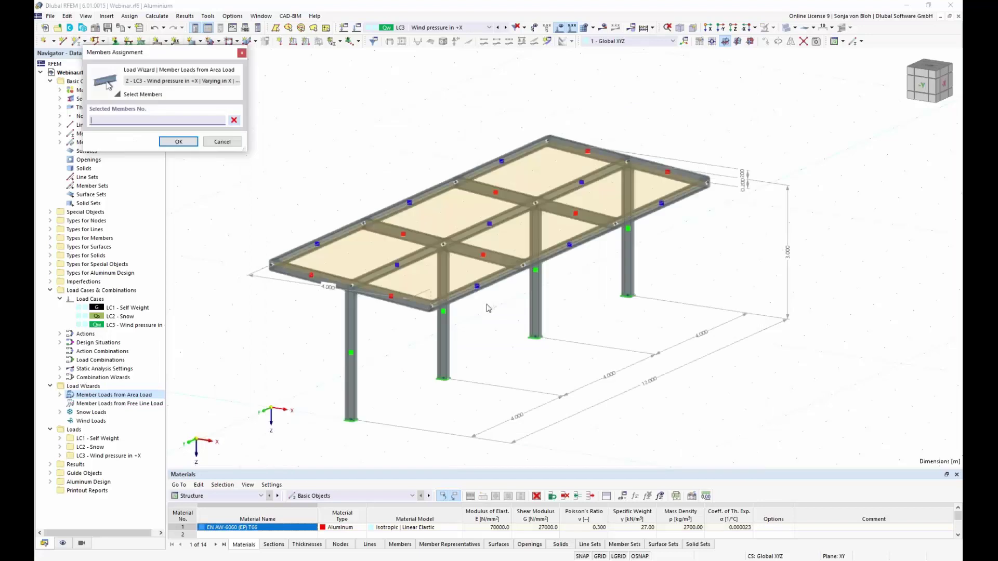
pyautogui.click(413, 302)
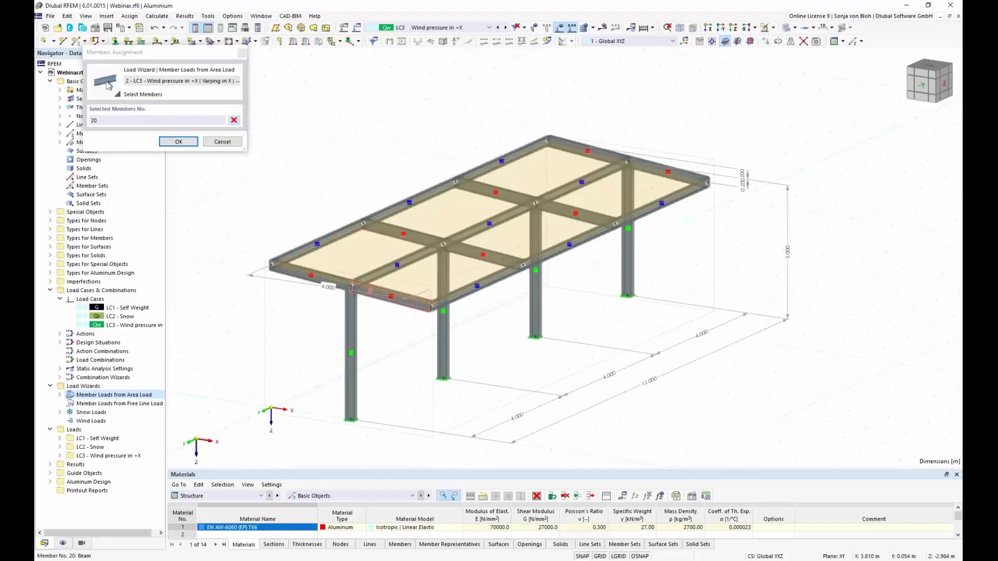
pyautogui.click(178, 142)
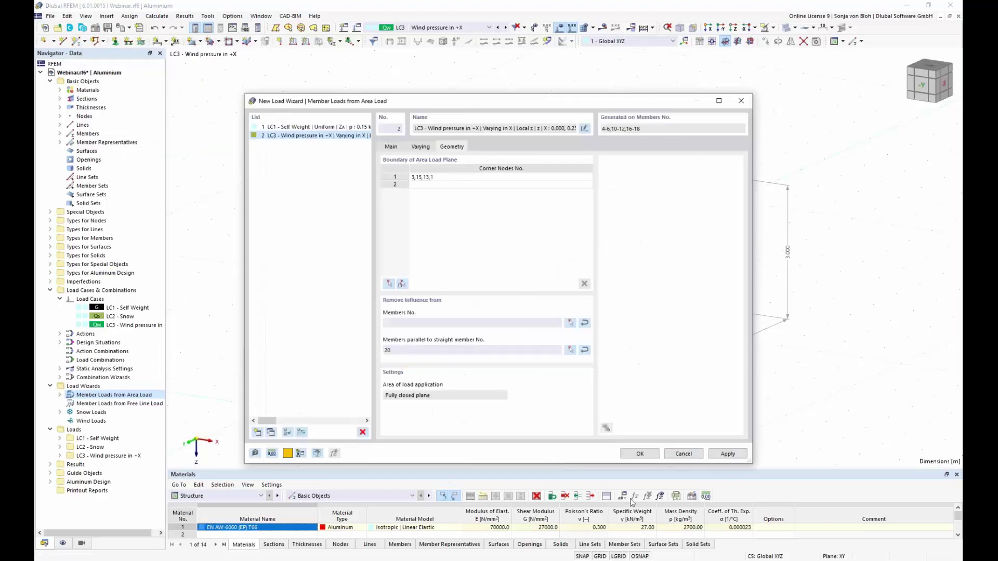
pyautogui.click(641, 454)
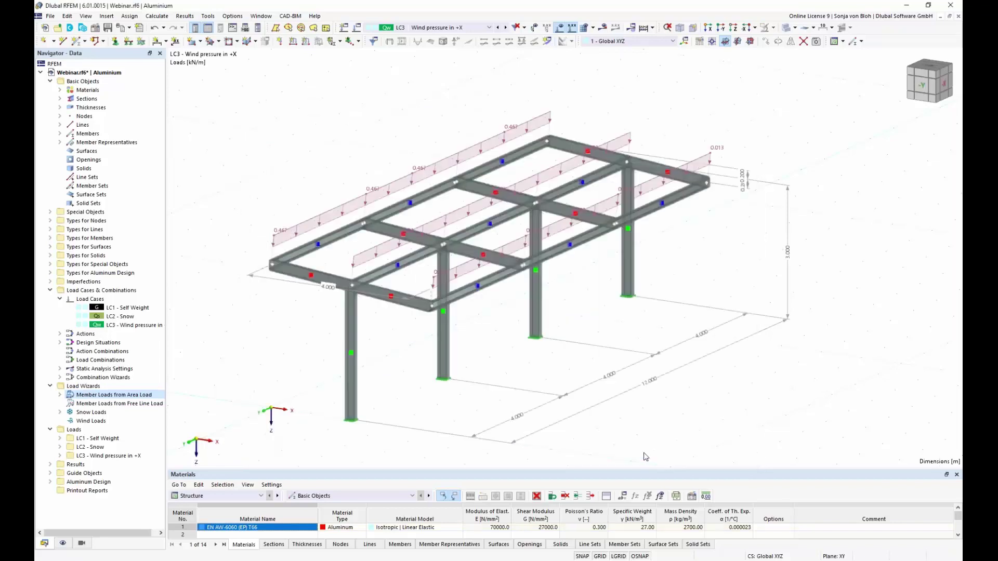
# Show the LC3 wind load as one varying roof load and orbit the frame to inspect it.
pyautogui.rightClick(289, 233)
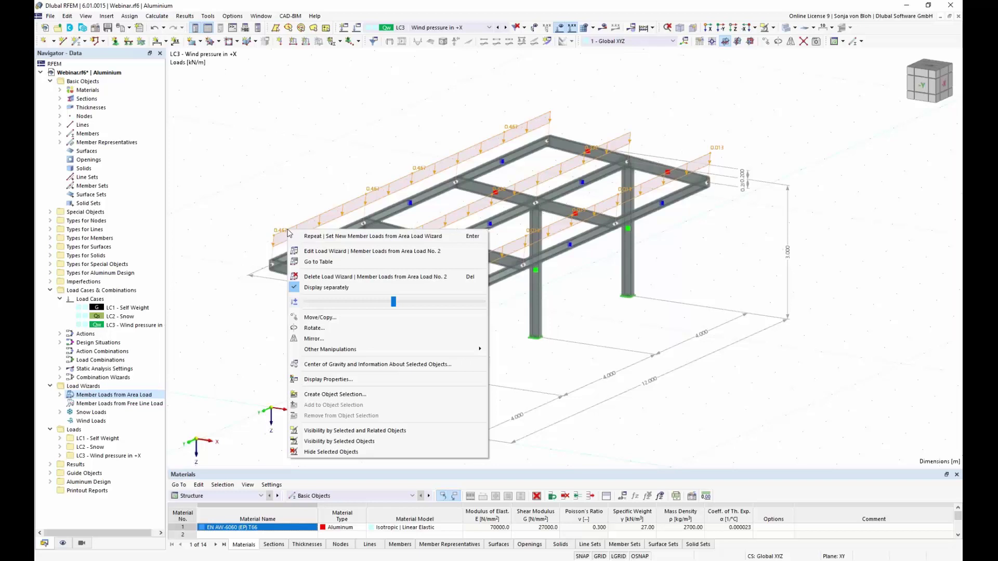
pyautogui.click(338, 289)
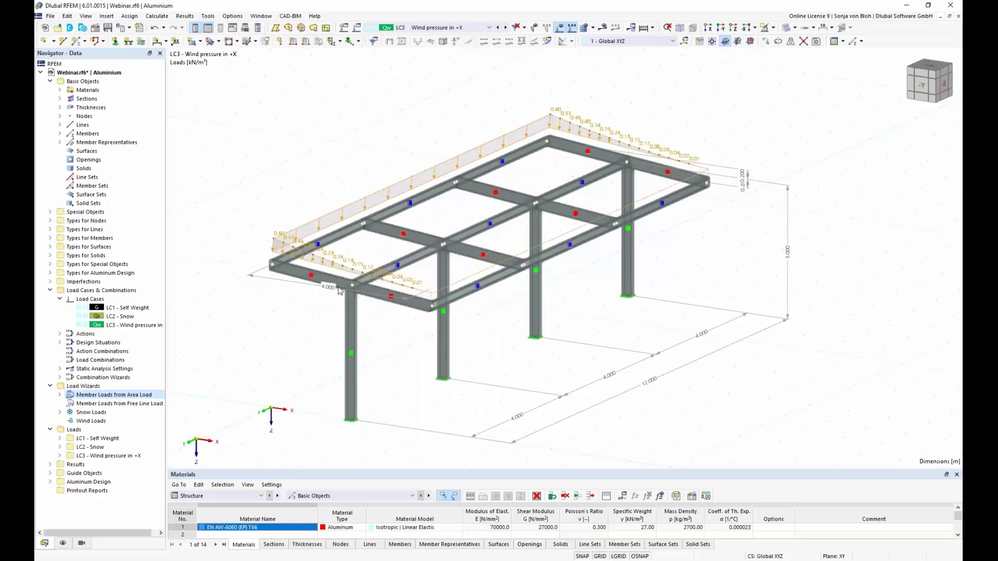
pyautogui.keyDown('ctrl'); pyautogui.moveTo(338, 289); pyautogui.dragTo(260, 330, button='middle'); pyautogui.keyUp('ctrl')
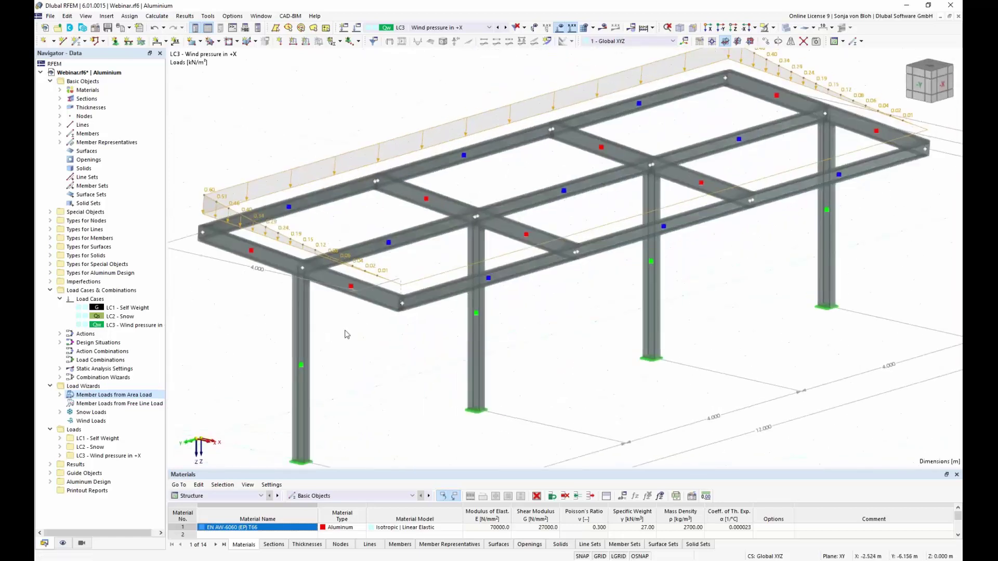
pyautogui.keyDown('ctrl'); pyautogui.moveTo(345, 334); pyautogui.dragTo(349, 336, button='middle'); pyautogui.keyUp('ctrl')
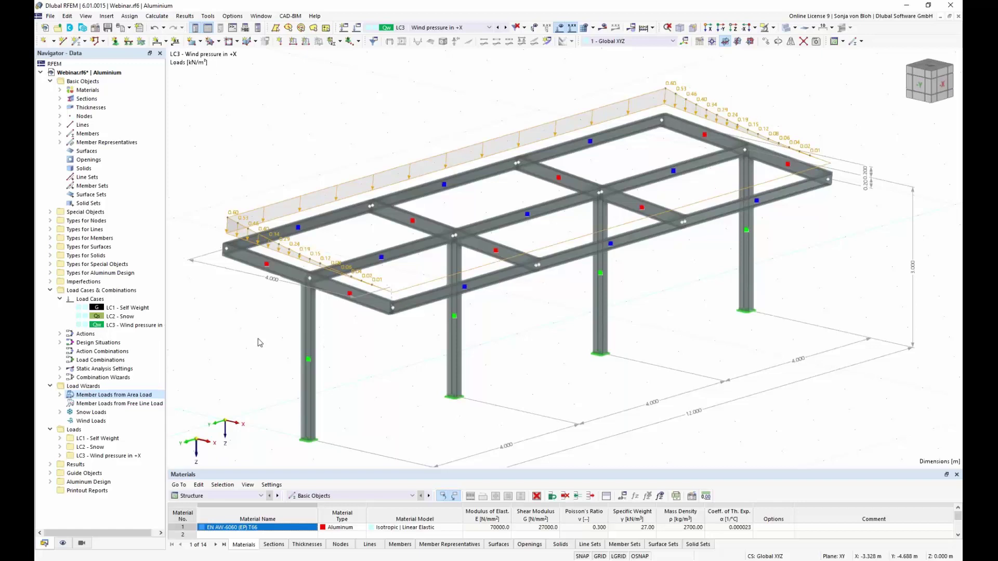
pyautogui.click(141, 328)
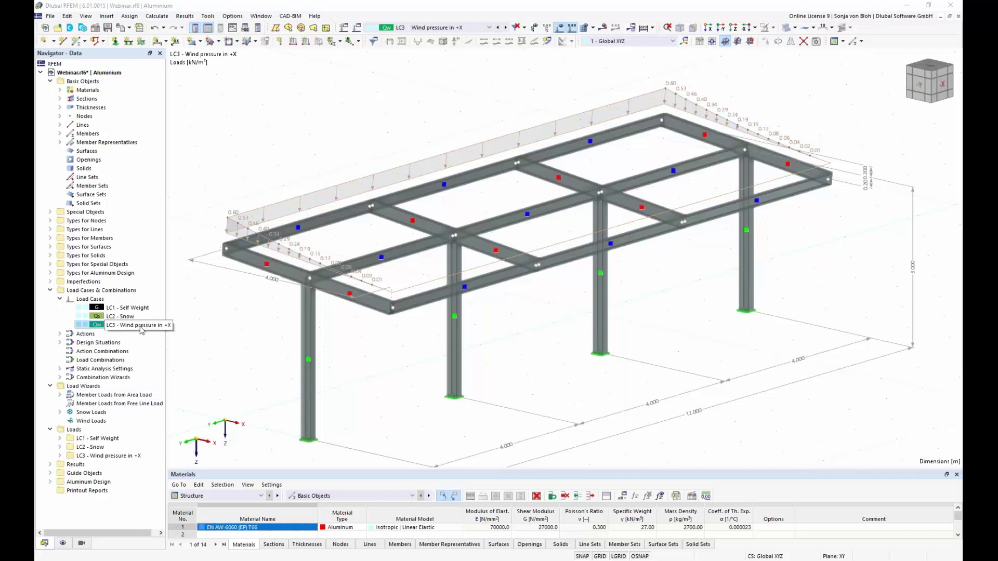
# Copy LC3 into LC4 'Wind suction in +X' and expand the Member Loads from Area Load wizards.
pyautogui.rightClick(141, 330)
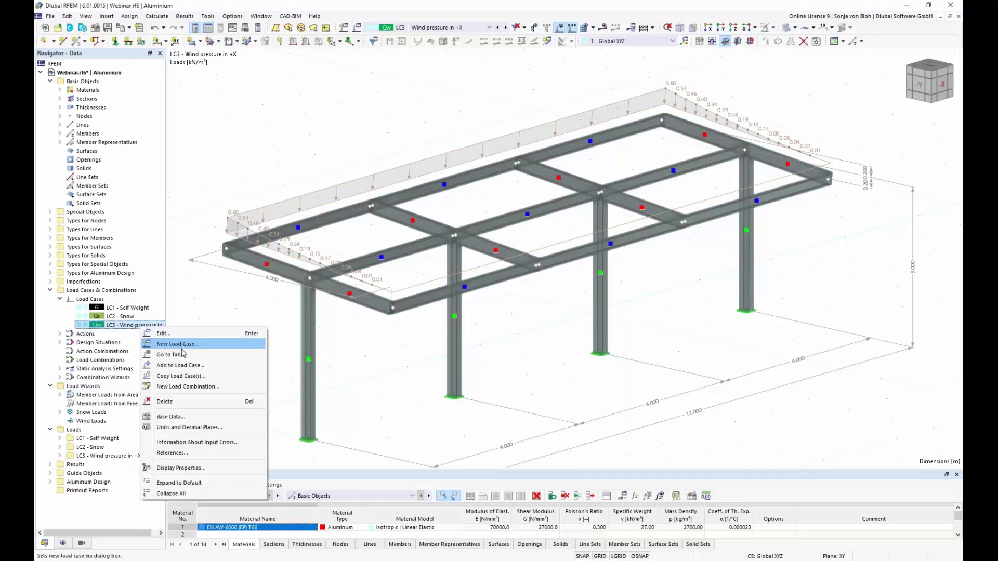
pyautogui.click(190, 376)
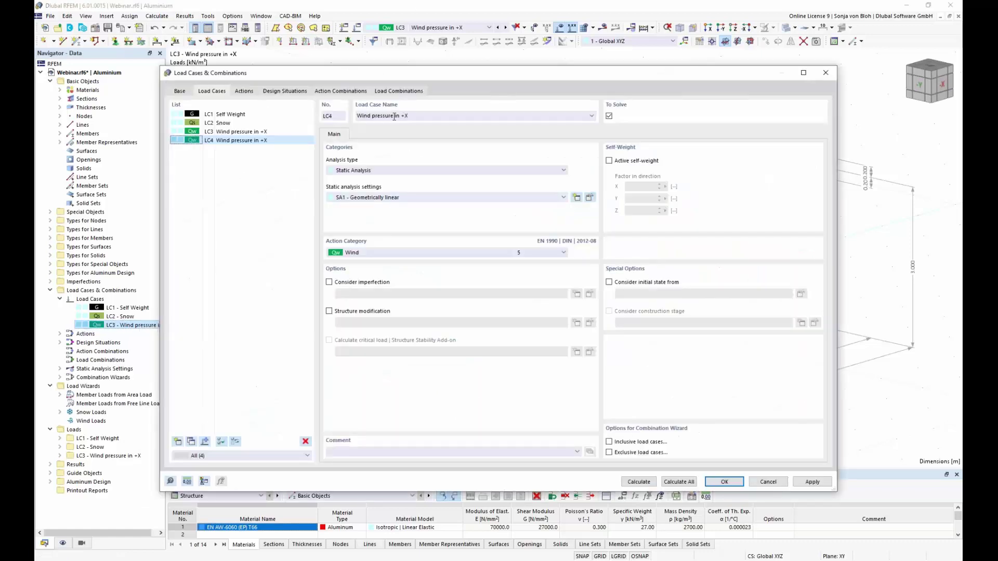
pyautogui.moveTo(394, 118); pyautogui.dragTo(374, 113)
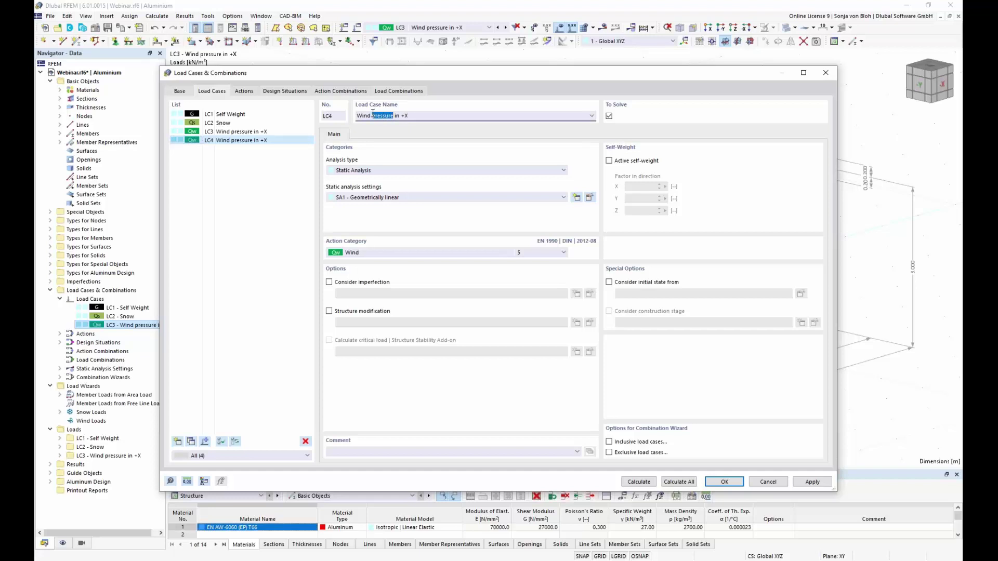
pyautogui.write('suction')
pyautogui.click(719, 482)
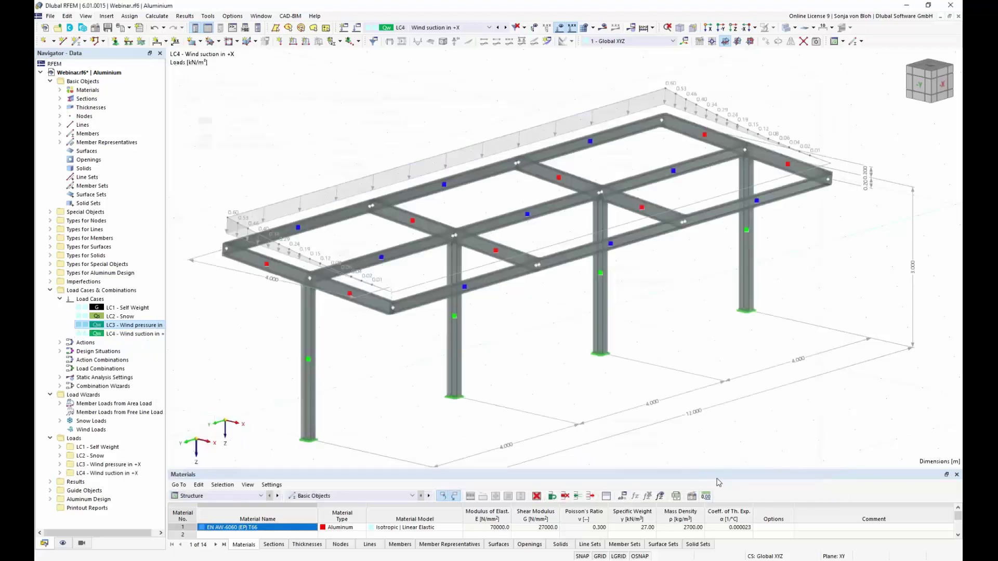
pyautogui.click(60, 404)
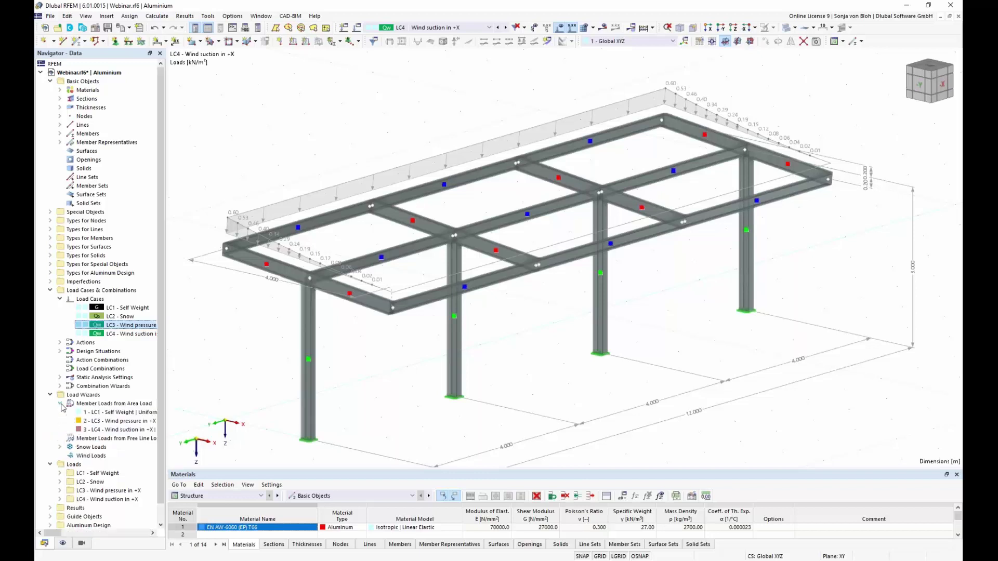
# Paste the Excel suction values A34:C50 into wizard 3's LC4 varying load table and apply.
pyautogui.doubleClick(119, 430)
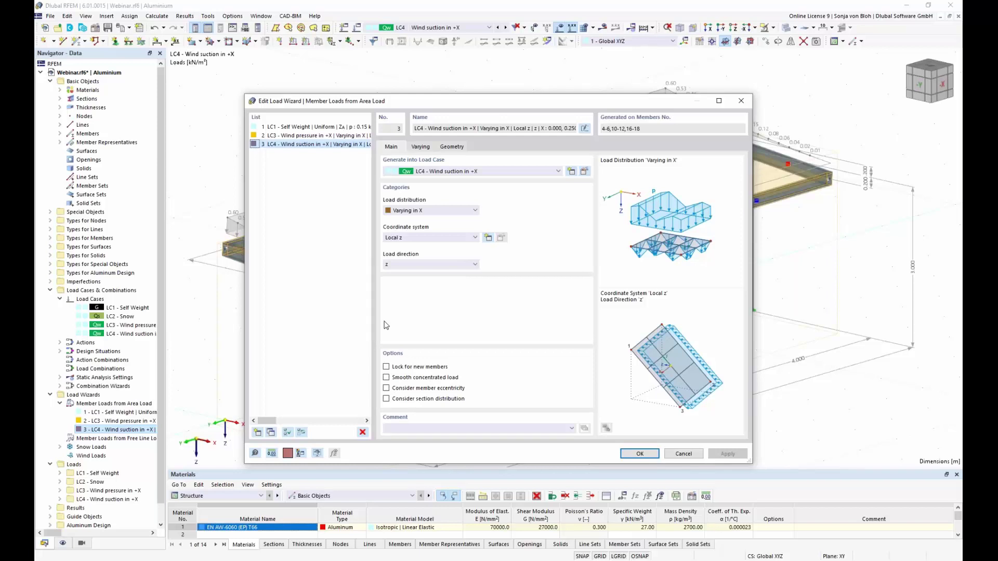
pyautogui.click(422, 148)
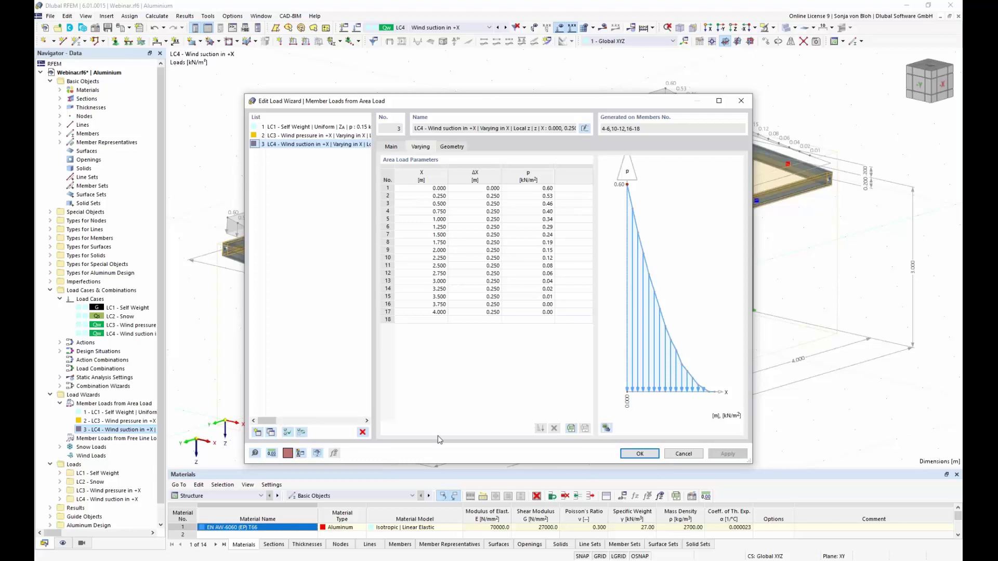
pyautogui.hotkey('alt', 'Tab')
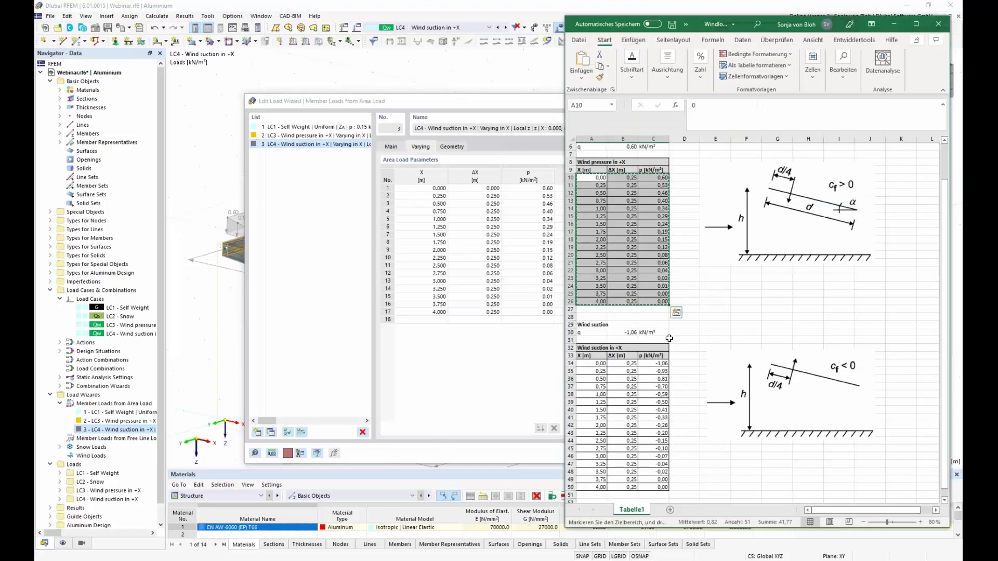
pyautogui.scroll(-3, 671, 291)
pyautogui.moveTo(588, 295); pyautogui.dragTo(646, 418)
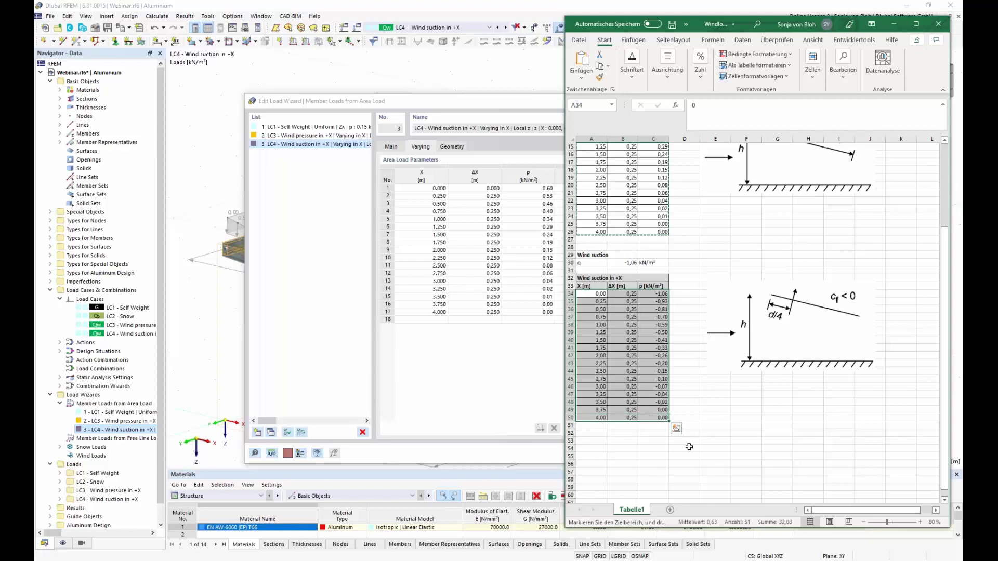
pyautogui.hotkey('ctrl', 'c')
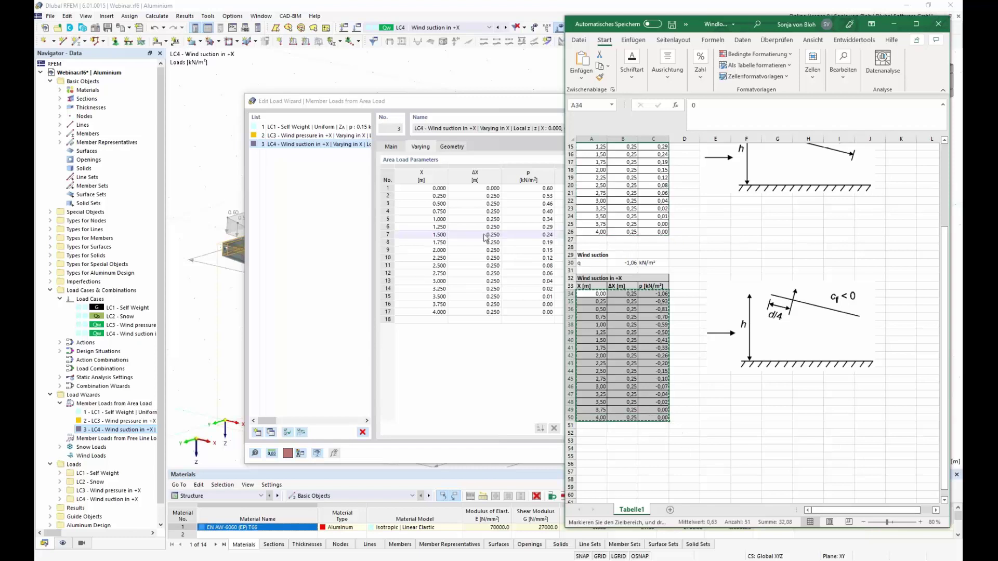
pyautogui.click(430, 188)
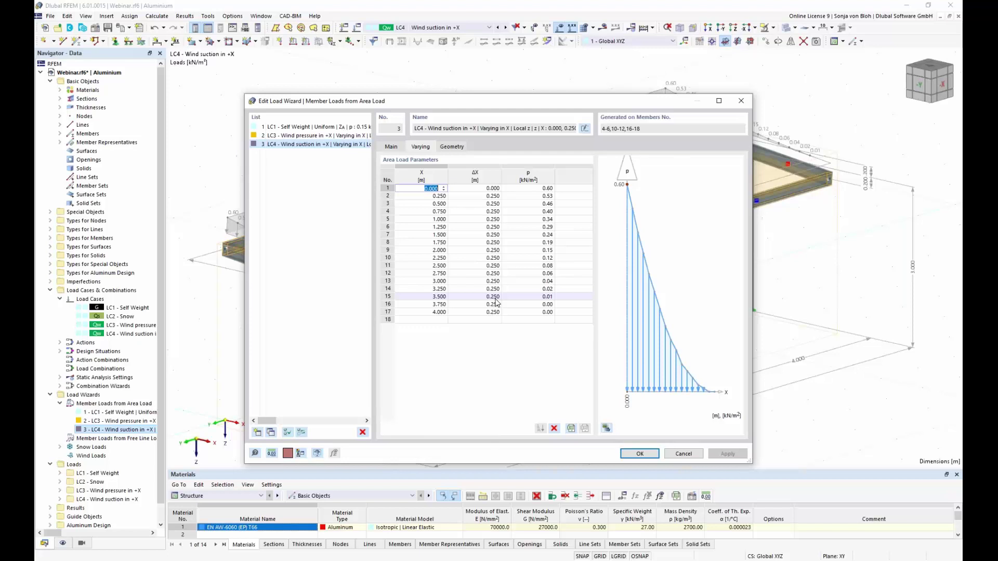
pyautogui.hotkey('ctrl', 'v')
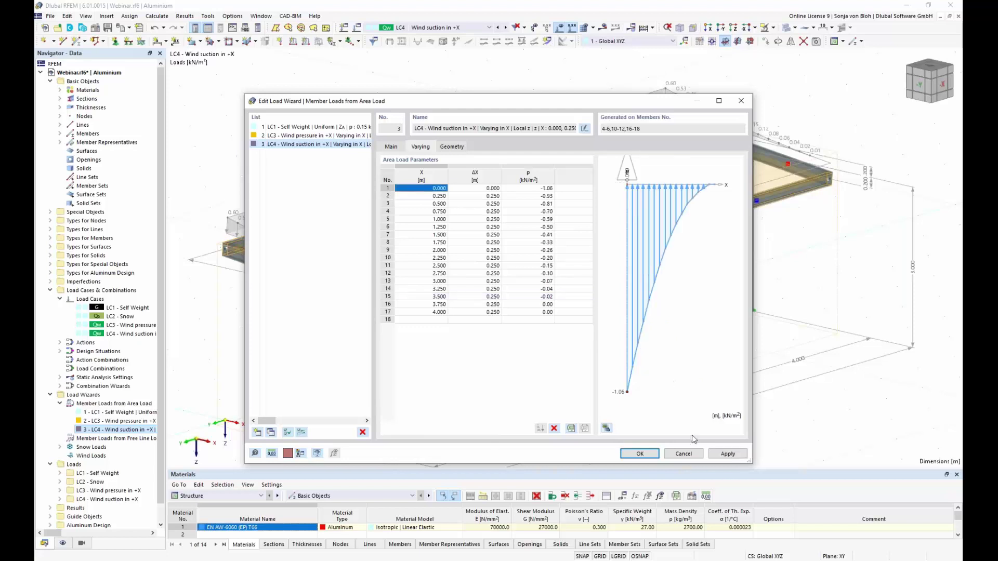
pyautogui.click(640, 454)
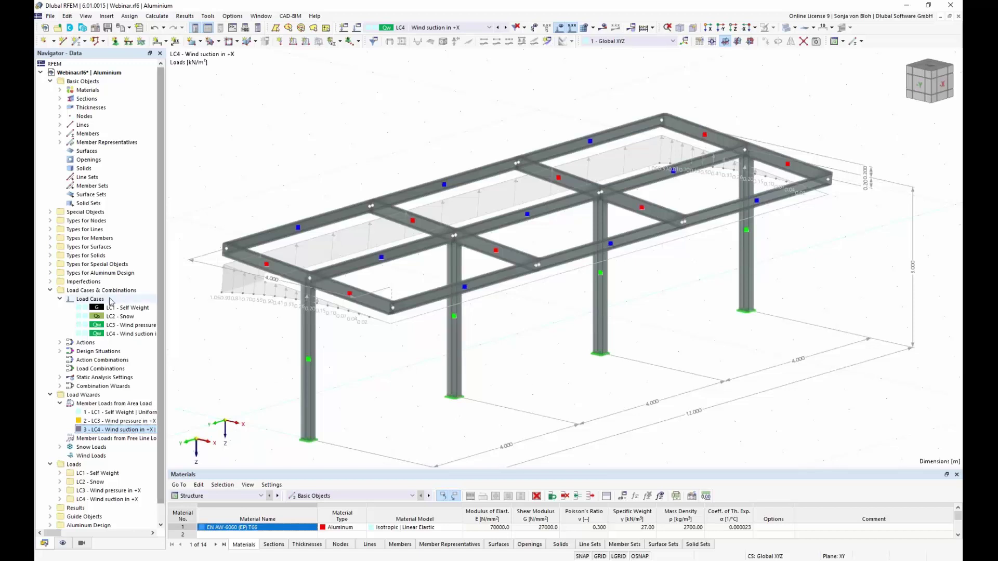
# Add imperfection case IC1 'Imperfection in +X' with type Local Imperfections.
pyautogui.click(50, 281)
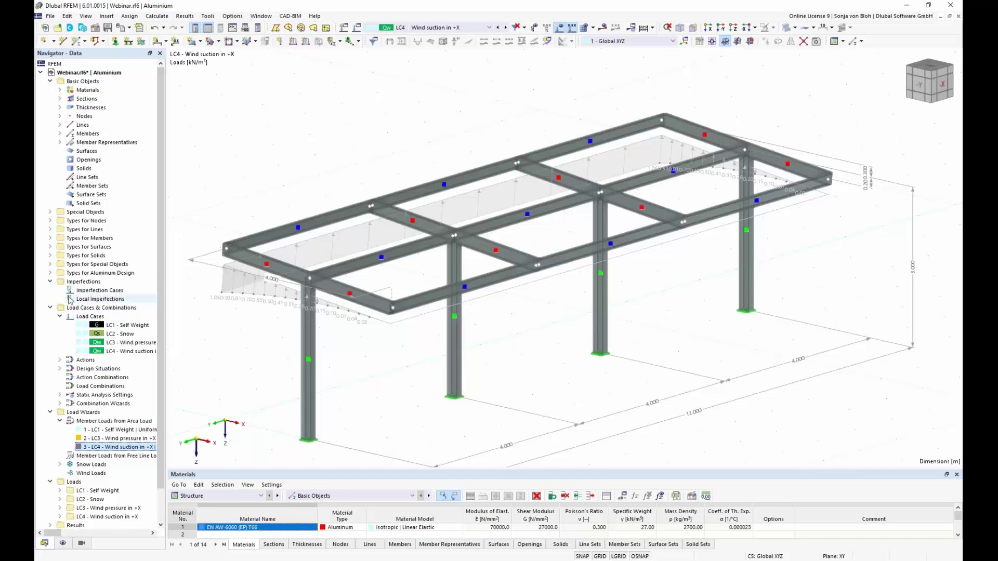
pyautogui.click(105, 292)
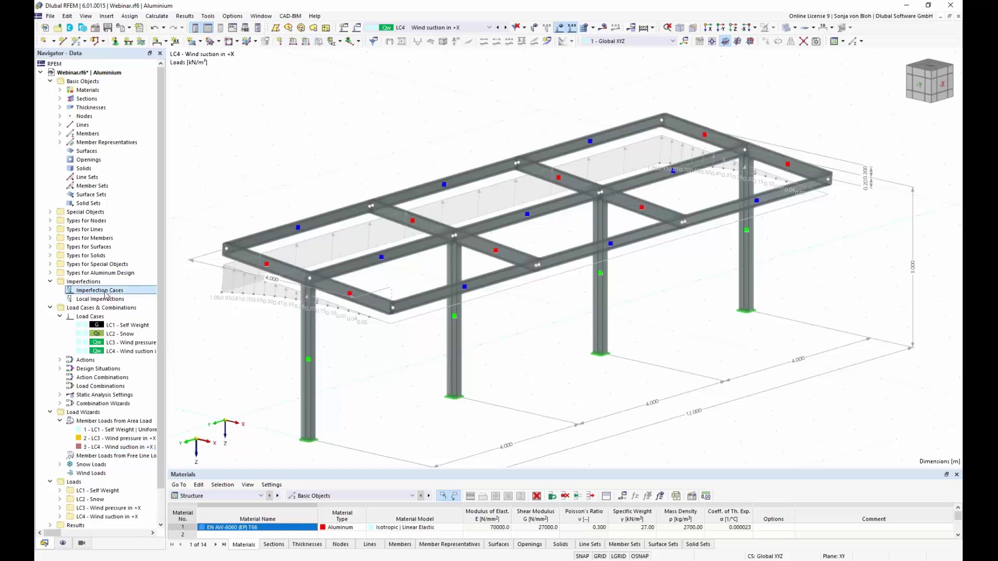
pyautogui.rightClick(106, 293)
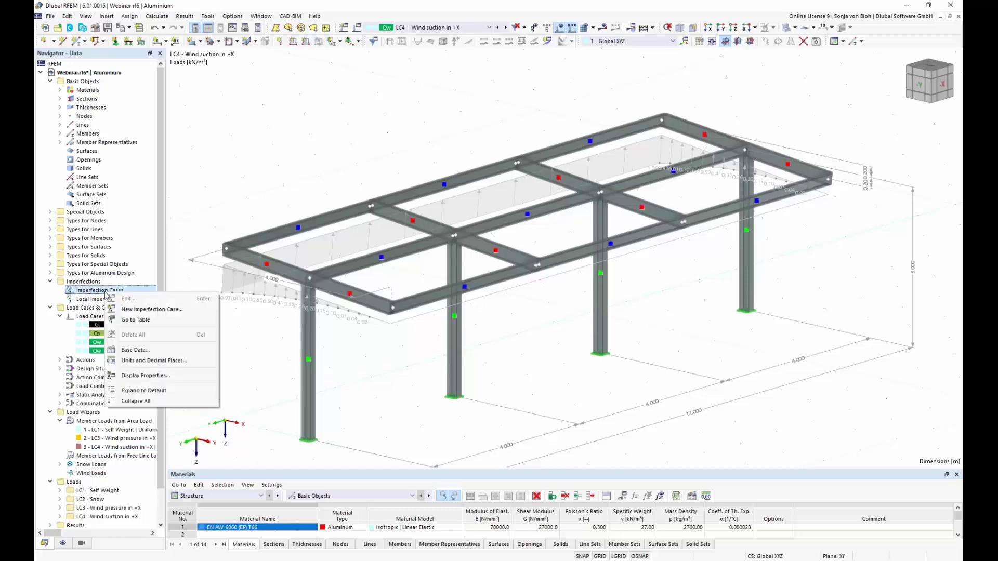
pyautogui.click(134, 310)
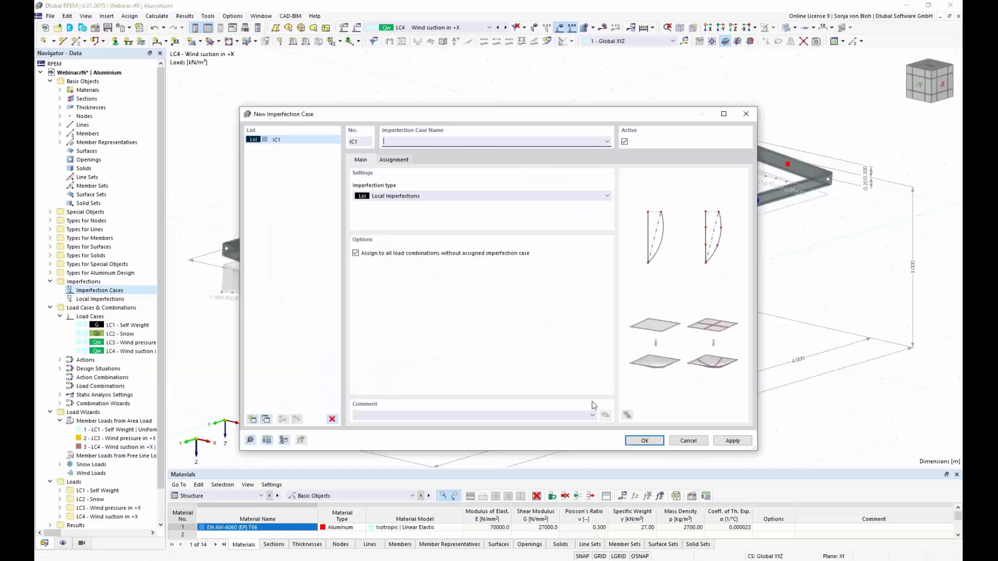
pyautogui.write('Imperfection in +X')
pyautogui.click(606, 196)
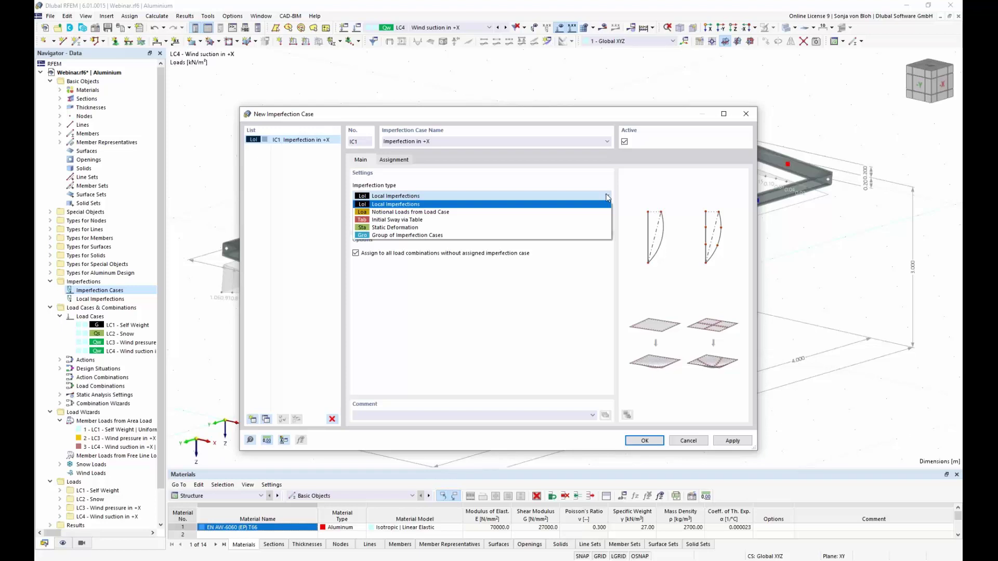
pyautogui.click(607, 181)
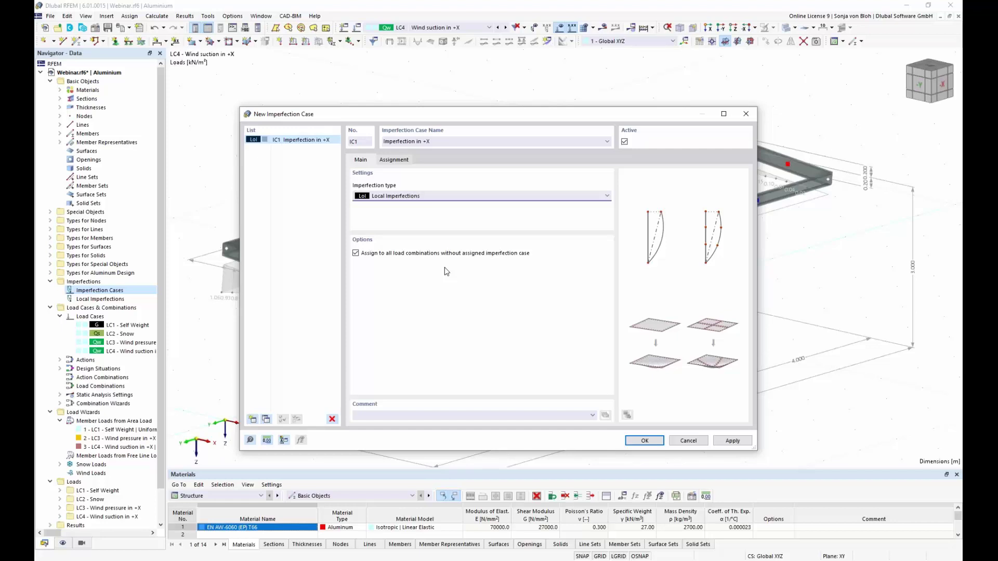
# Try assigning LC4 Wind suction in +X, then revert to auto-assigning IC1 to combinations lacking one.
pyautogui.click(406, 162)
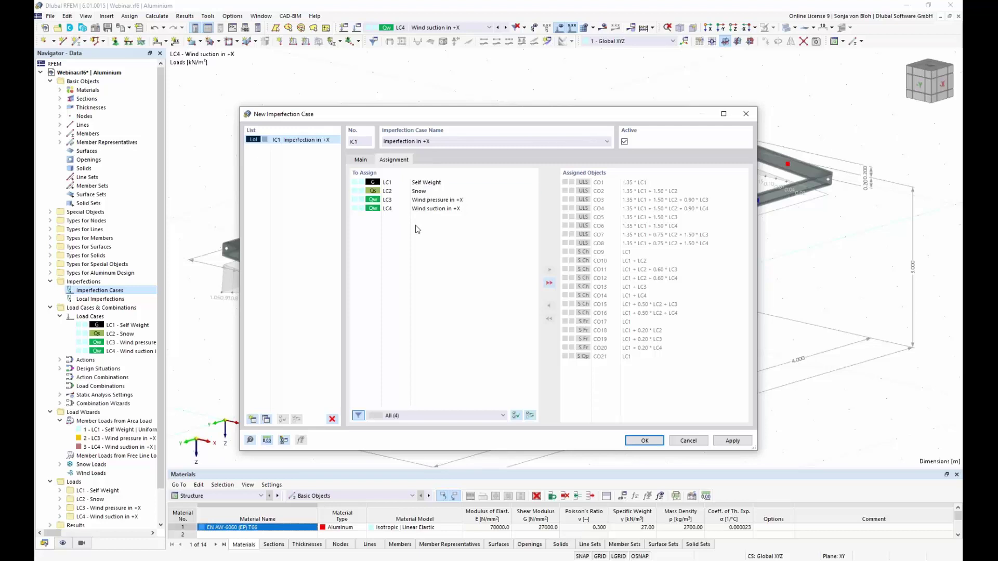
pyautogui.click(444, 210)
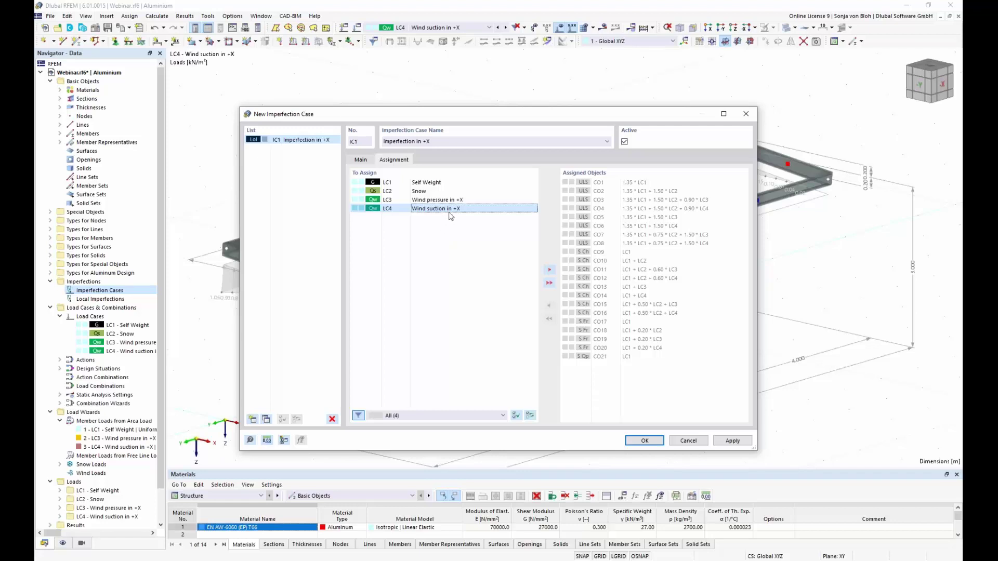
pyautogui.doubleClick(457, 209)
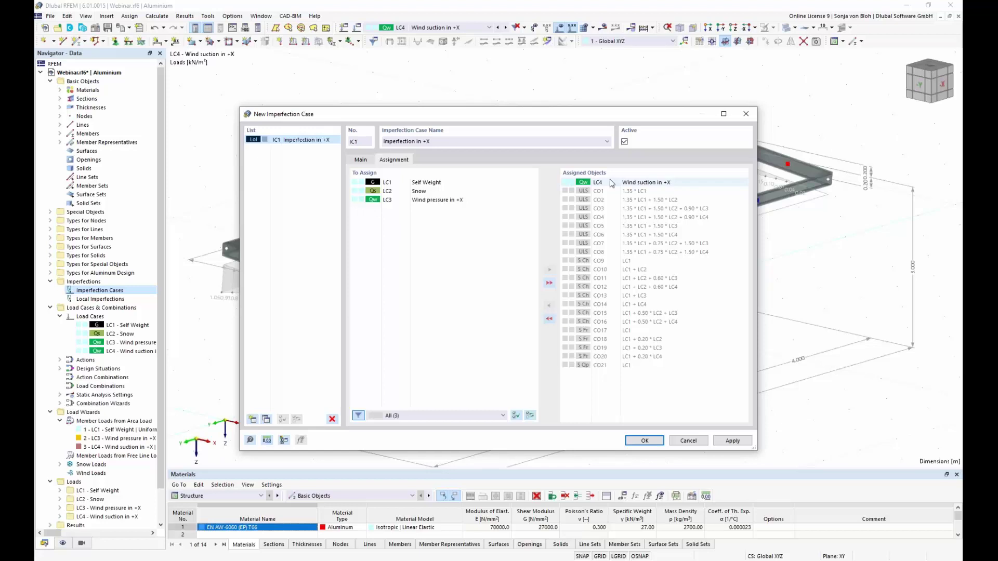
pyautogui.click(361, 160)
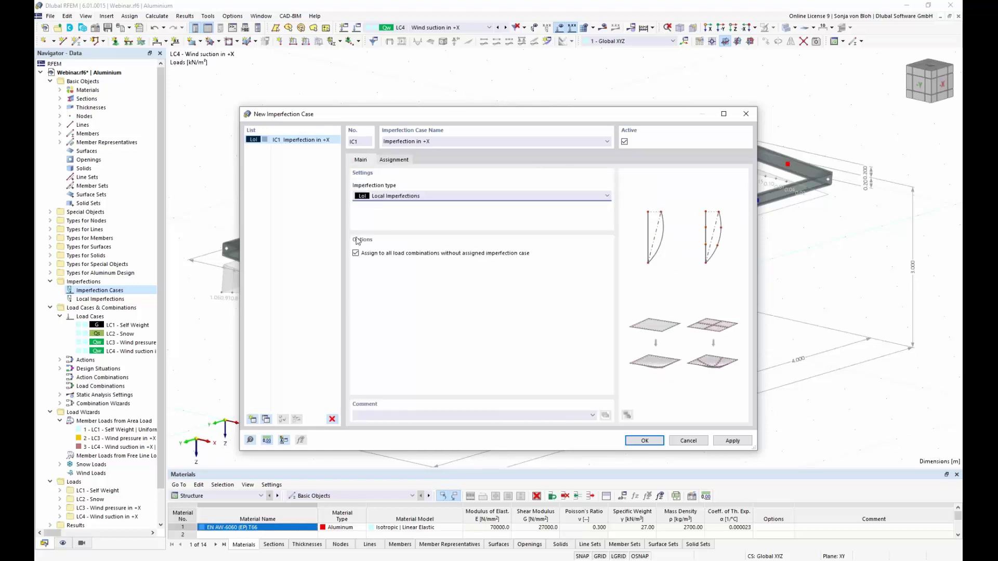
pyautogui.click(356, 255)
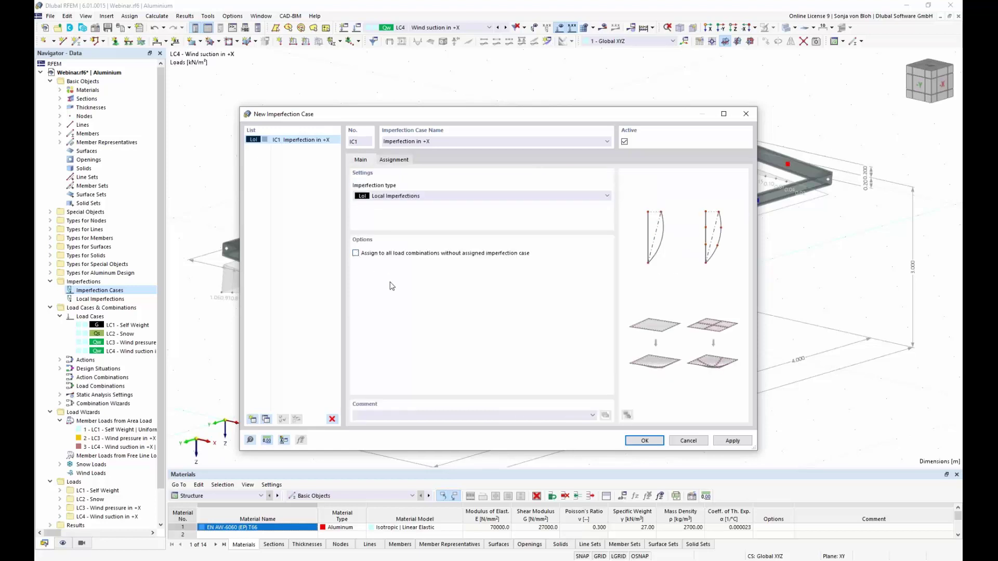
pyautogui.click(404, 160)
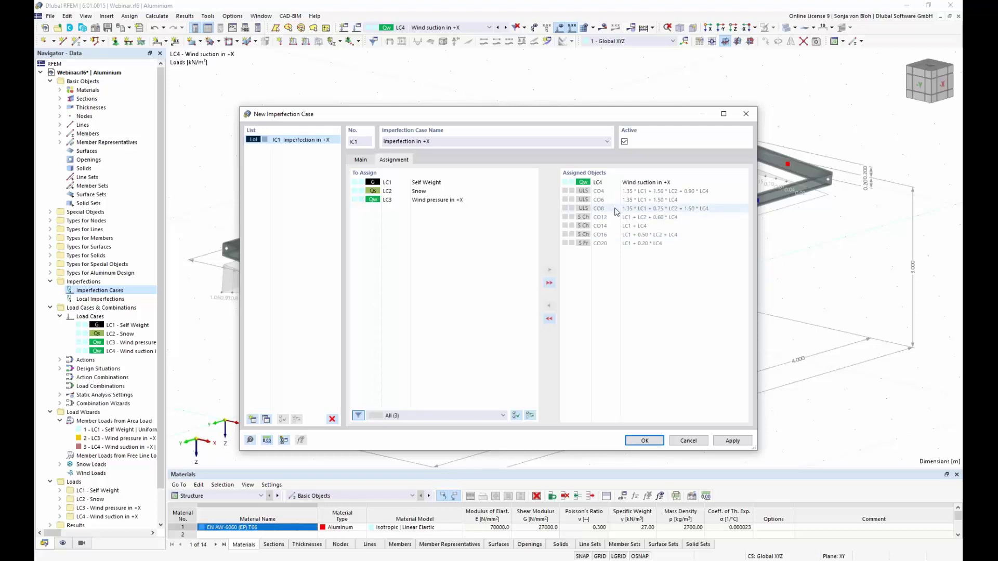
pyautogui.doubleClick(569, 182)
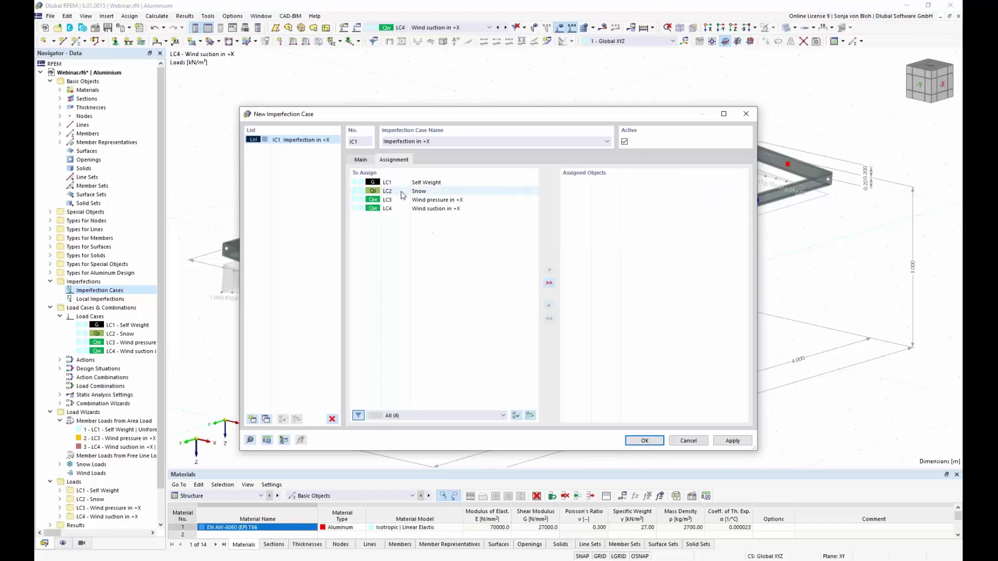
pyautogui.click(361, 160)
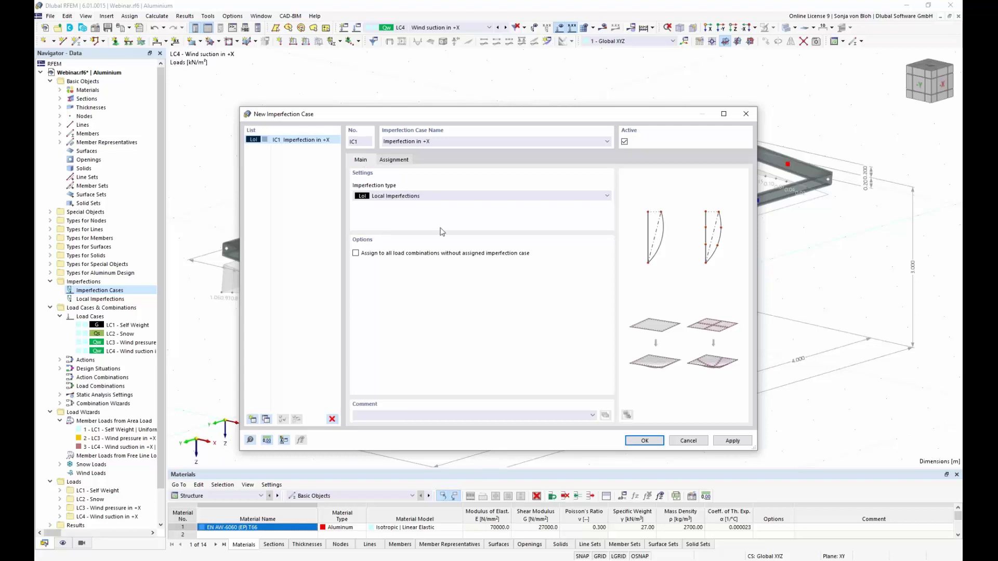
pyautogui.click(355, 253)
pyautogui.click(645, 442)
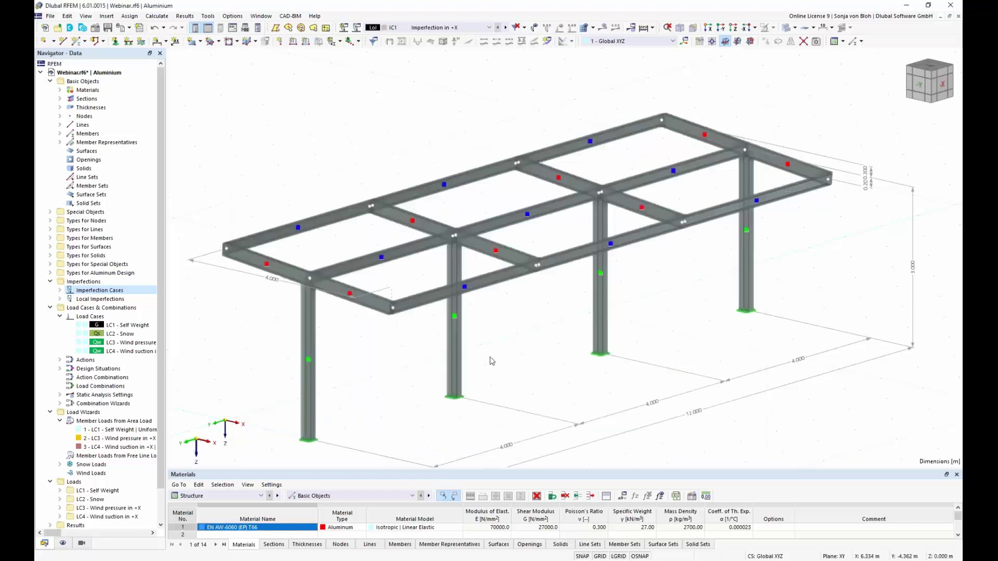
# Start a new member imperfection under imperfection case IC1.
pyautogui.click(60, 300)
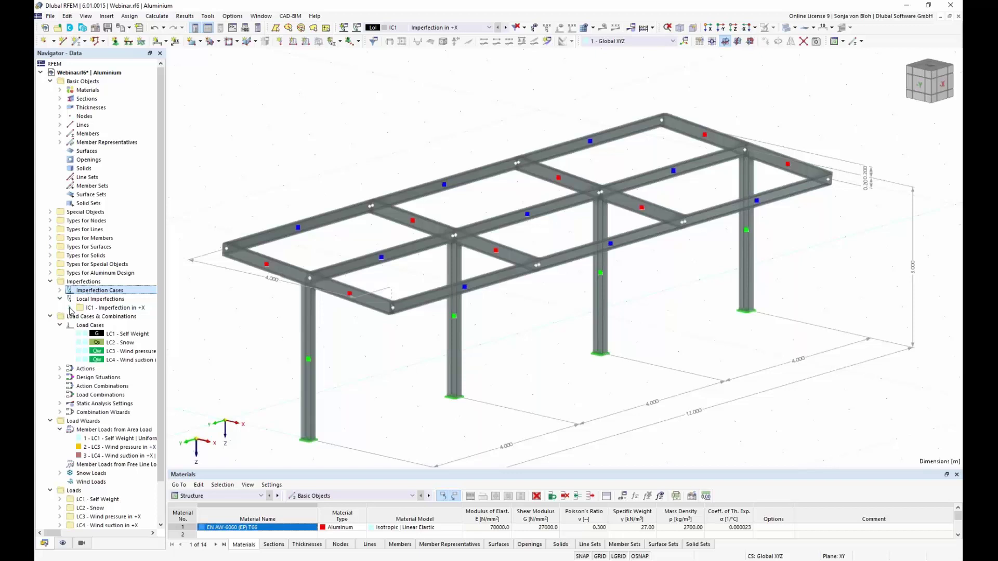
pyautogui.click(69, 309)
pyautogui.rightClick(115, 317)
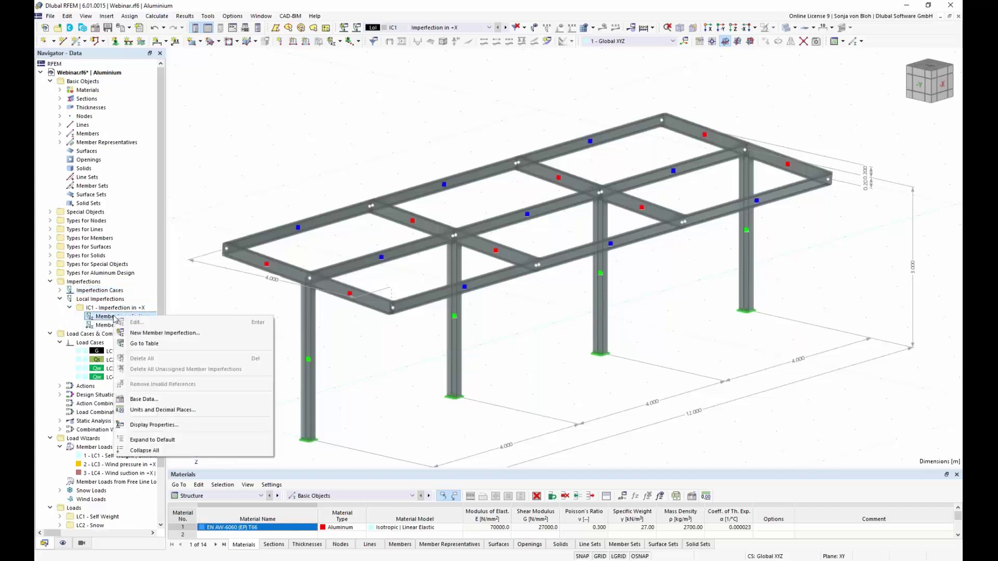
pyautogui.click(156, 334)
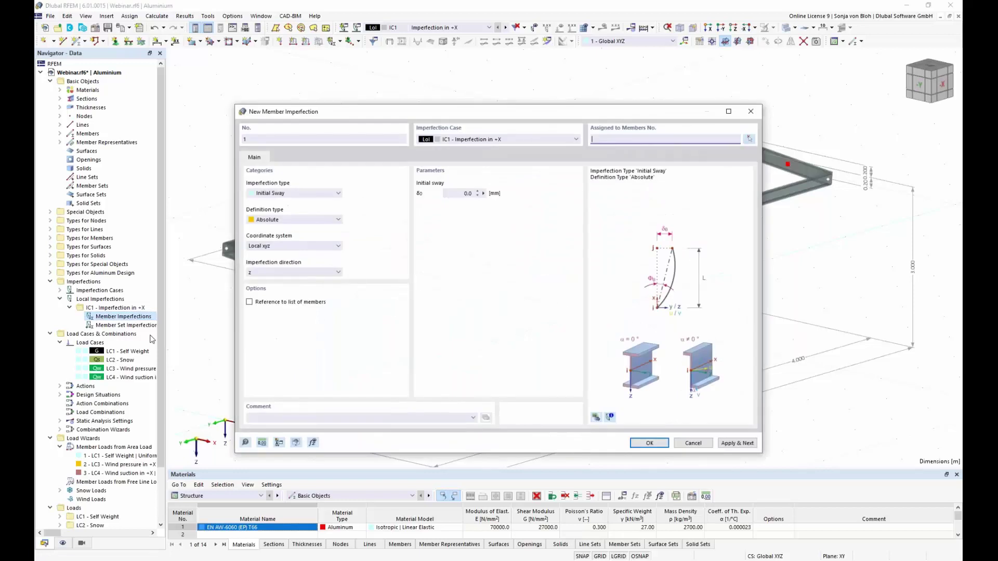
# Assign the member imperfection to columns 21, 15, 9 and 3.
pyautogui.click(749, 139)
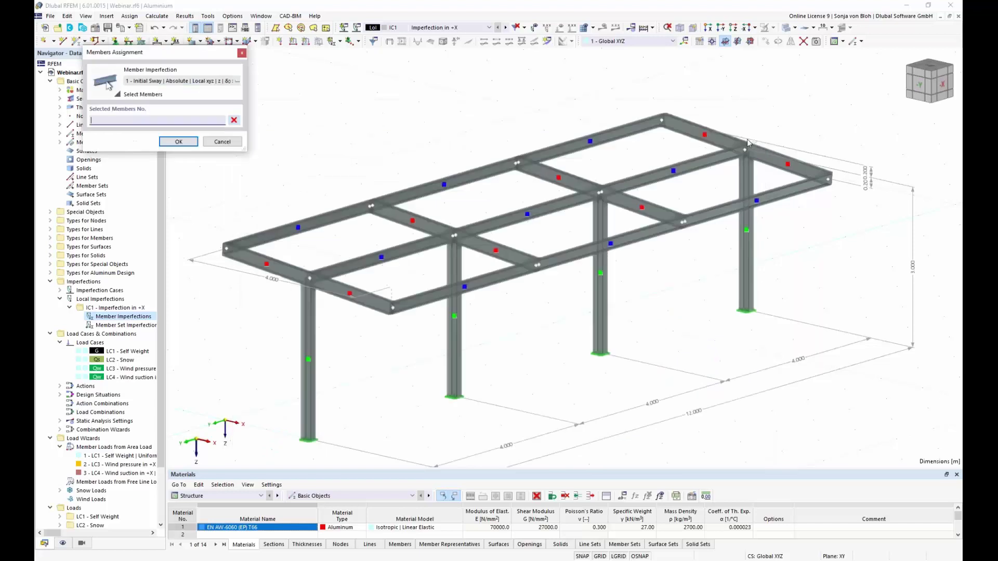
pyautogui.click(309, 387)
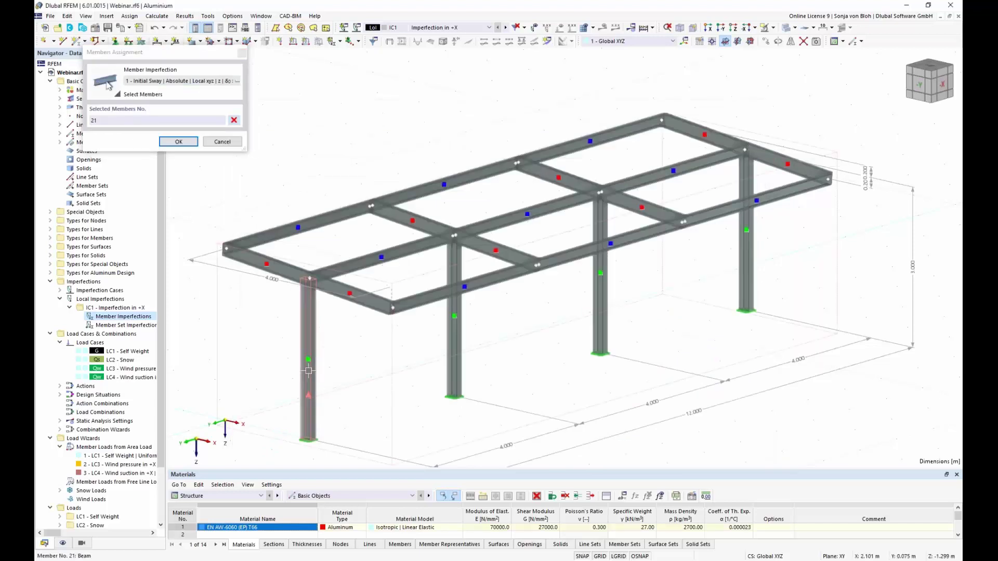
pyautogui.click(457, 338)
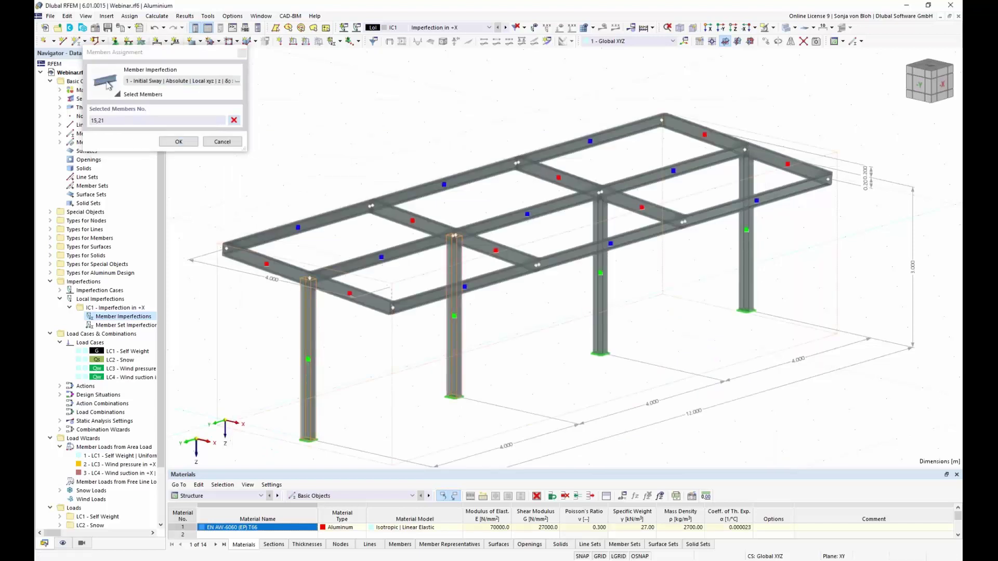
pyautogui.click(597, 320)
pyautogui.click(749, 247)
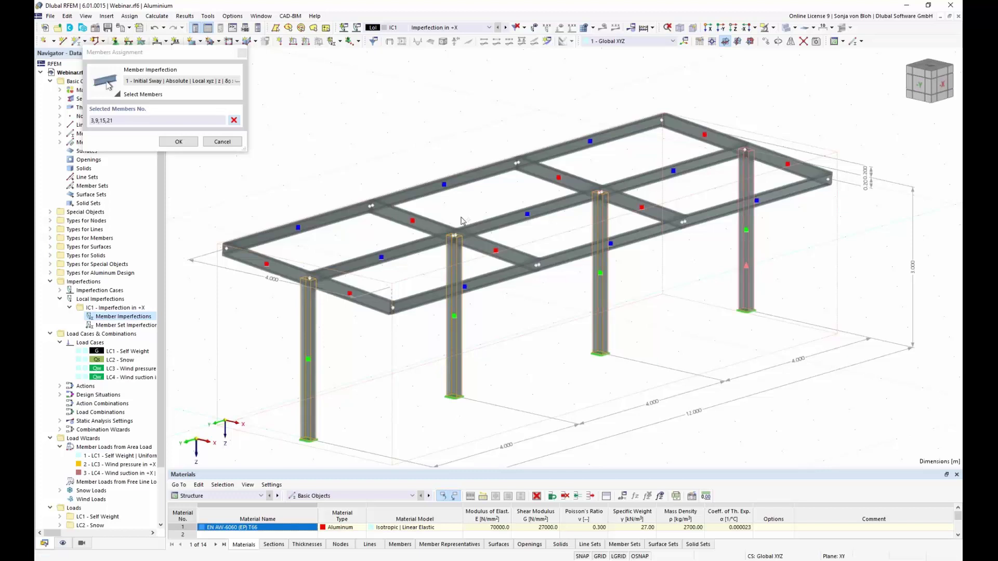
pyautogui.click(178, 142)
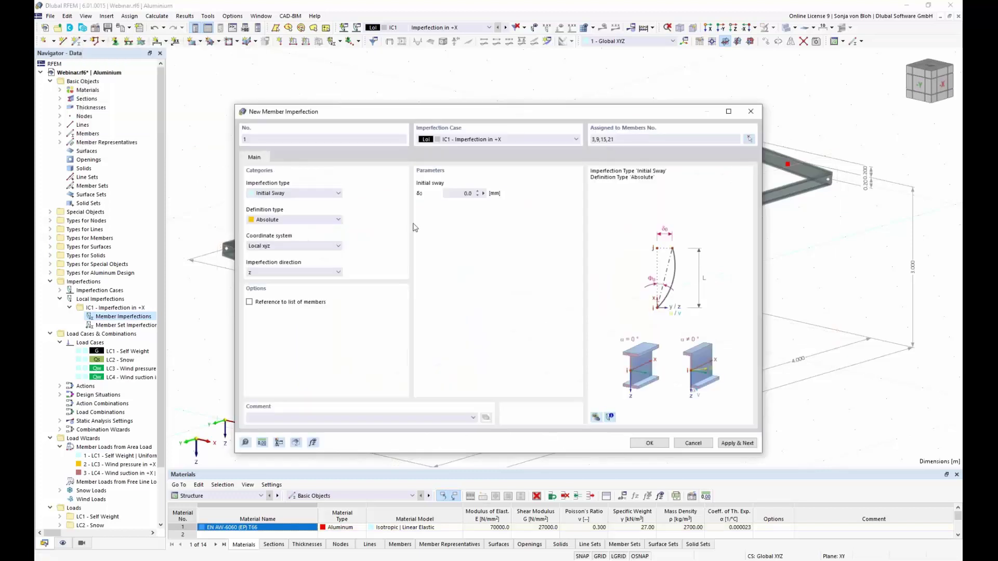
# Keep Initial Sway and set the definition type to EN 1992-1-1 & EN 1993-1-1.
pyautogui.moveTo(442, 111); pyautogui.dragTo(515, 76)
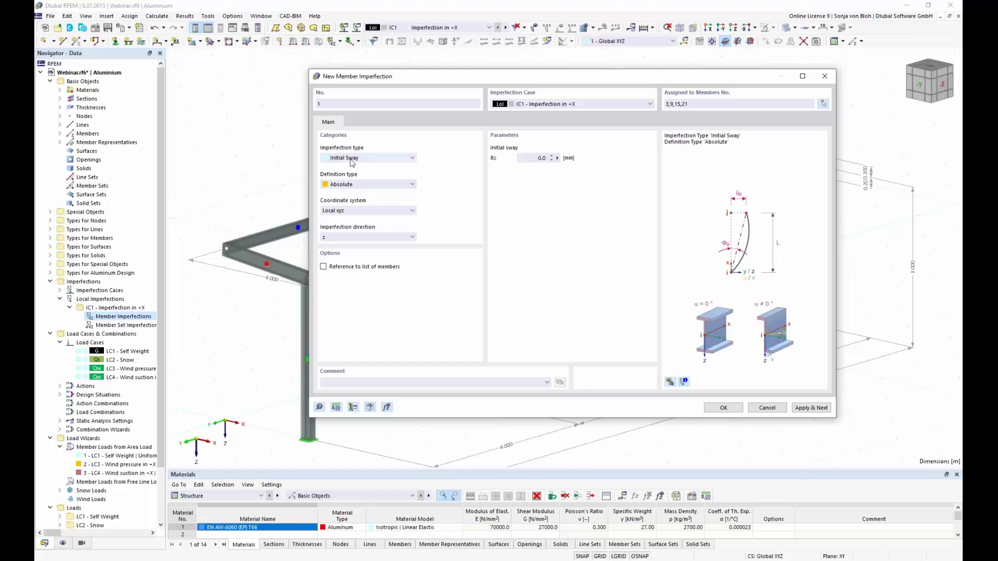
pyautogui.click(413, 159)
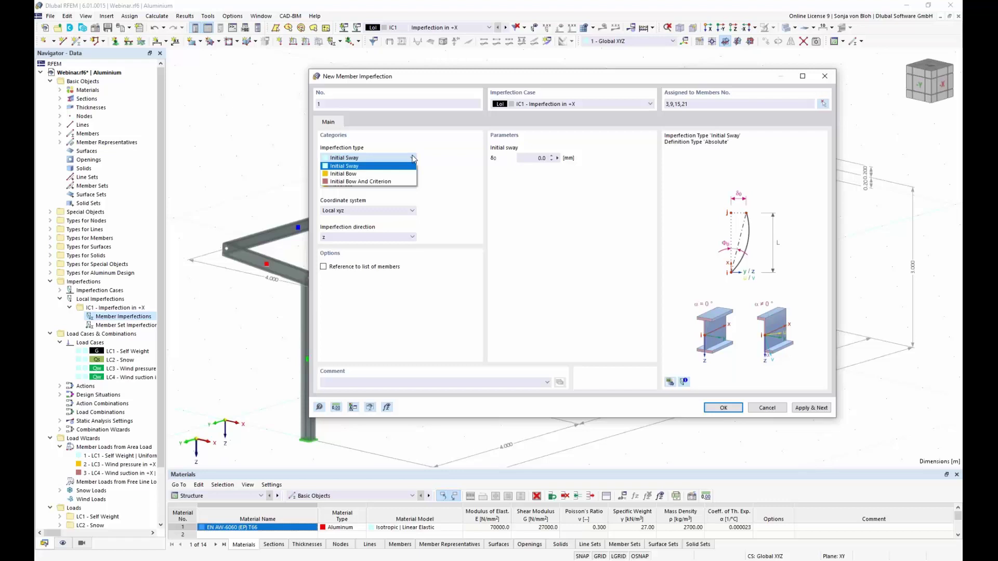
pyautogui.click(416, 144)
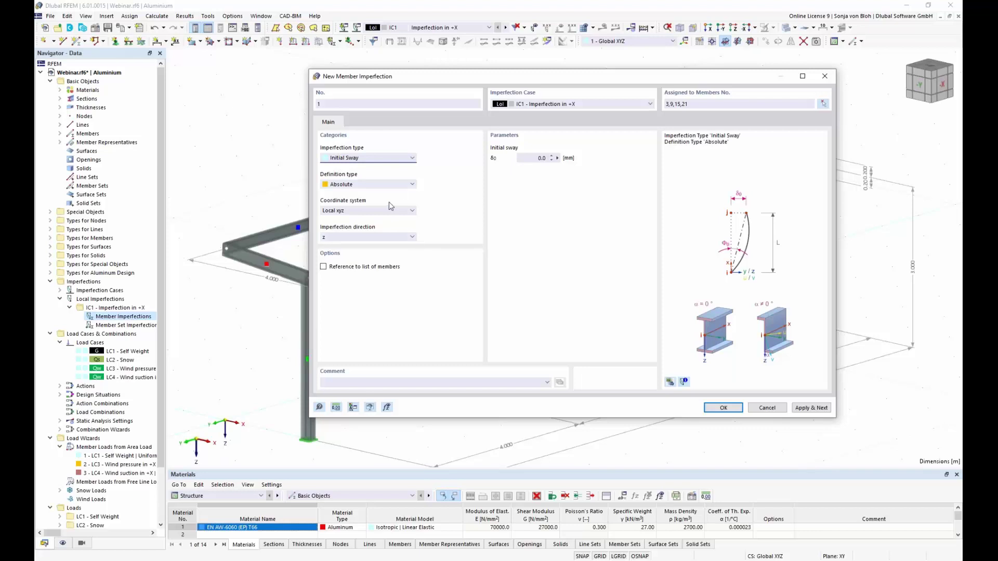
pyautogui.click(411, 185)
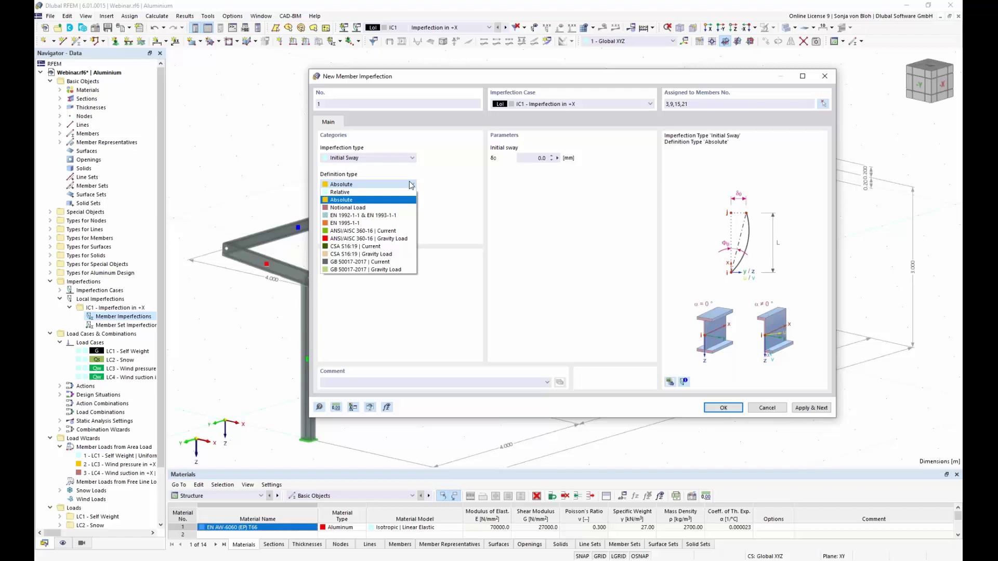
pyautogui.click(398, 215)
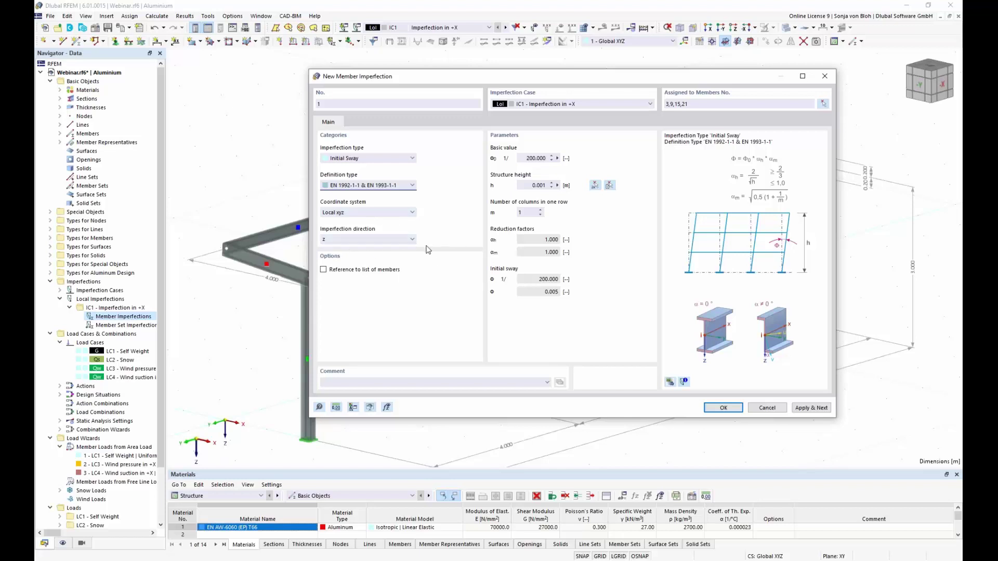
# Measure the 3.000 m column height as structure height and save the member imperfection.
pyautogui.click(670, 382)
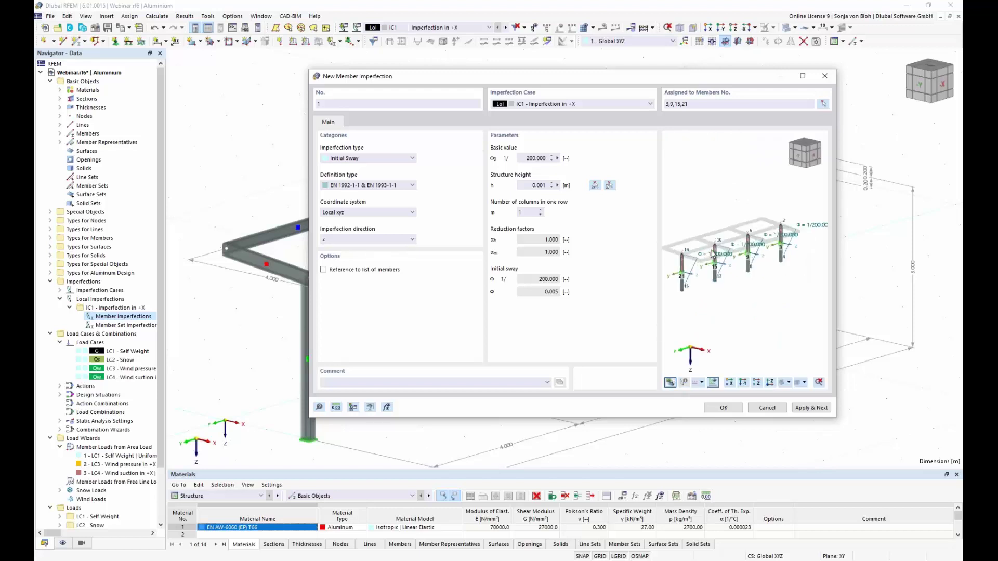
pyautogui.scroll(5, 765, 270)
pyautogui.scroll(-3, 765, 269)
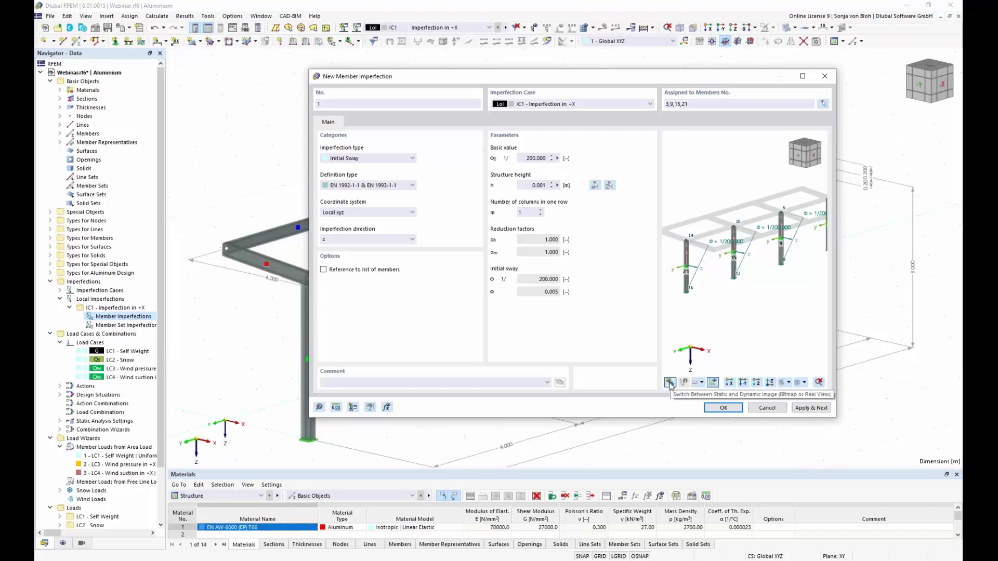
pyautogui.click(670, 383)
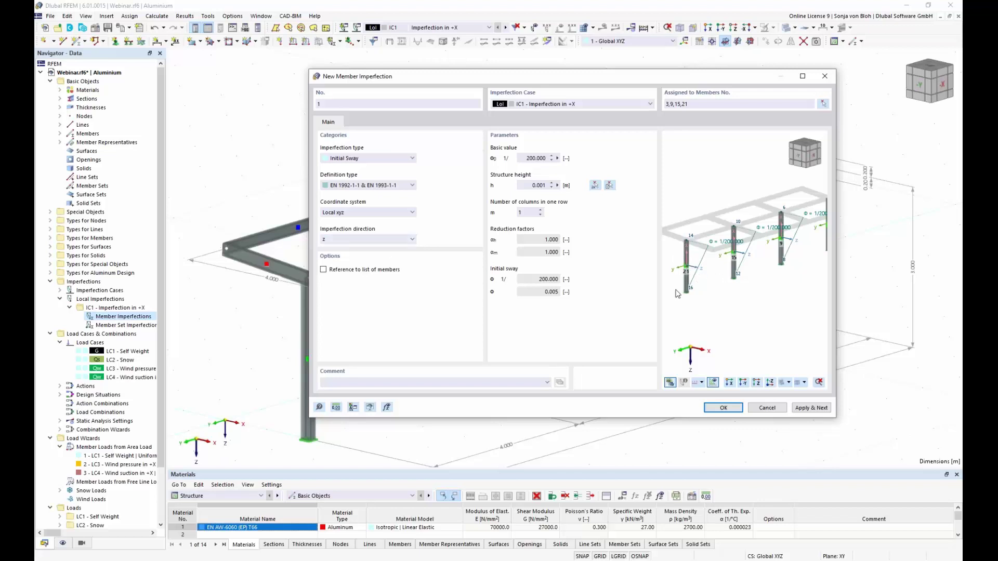
pyautogui.click(558, 185)
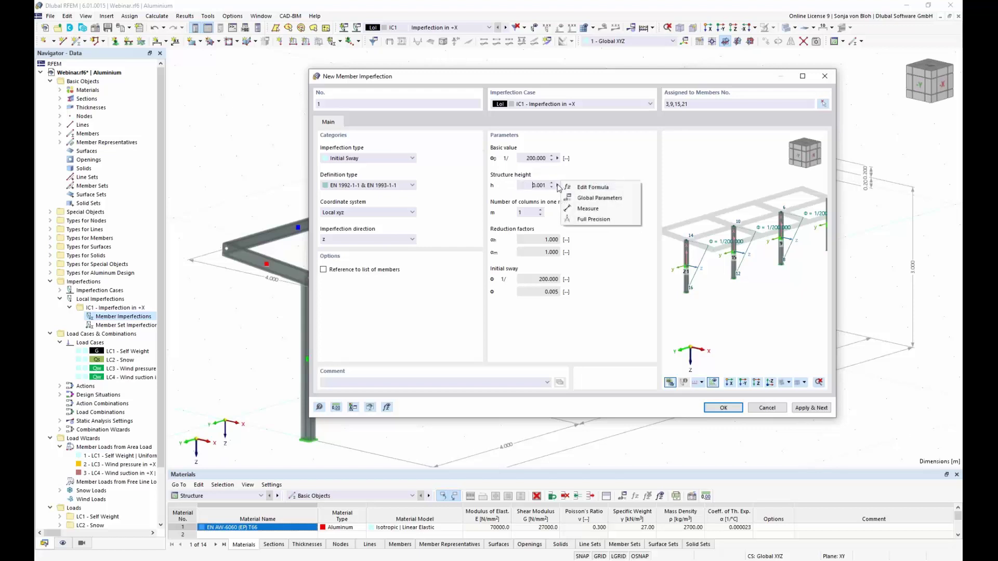
pyautogui.click(592, 213)
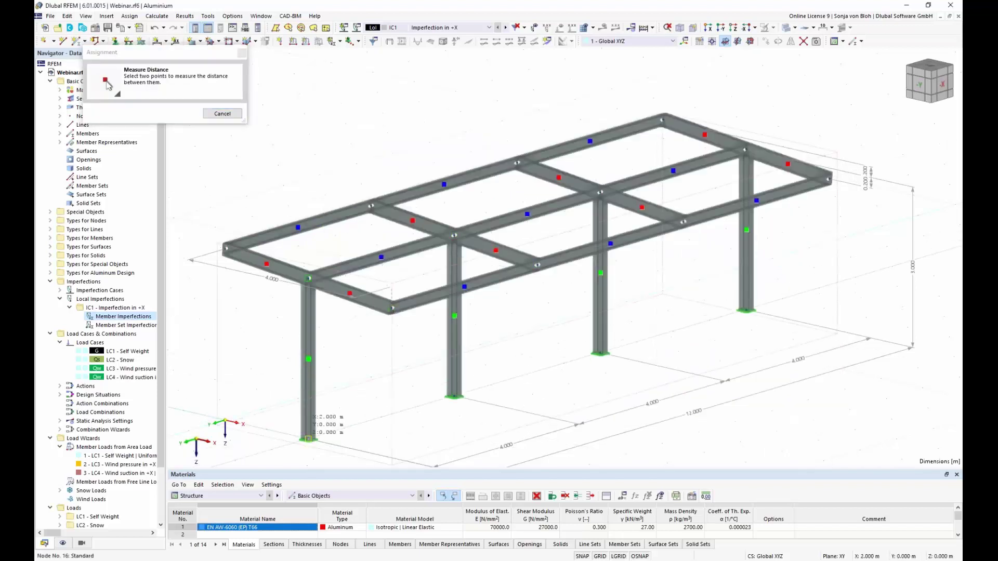
pyautogui.click(308, 279)
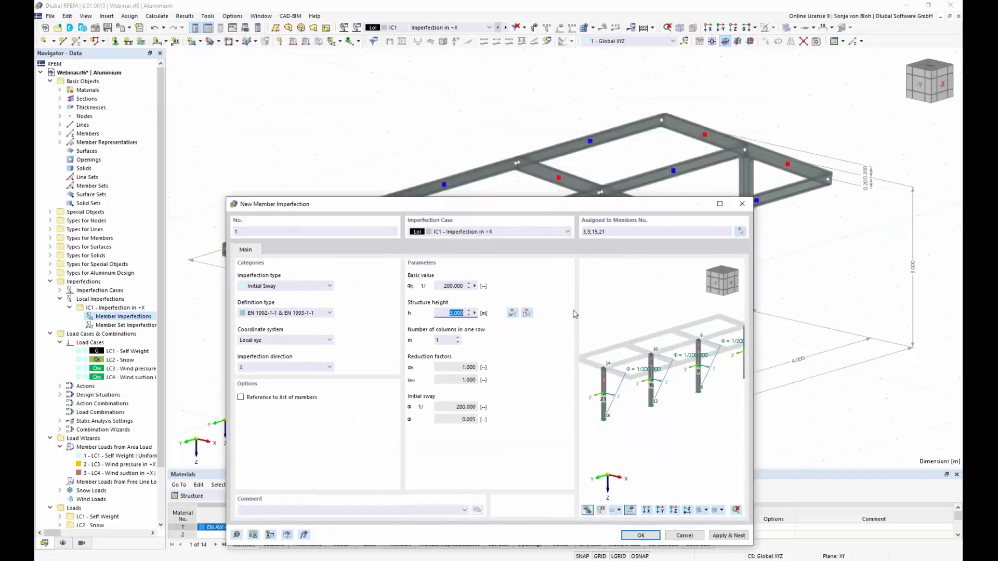
pyautogui.moveTo(520, 181); pyautogui.dragTo(525, 88)
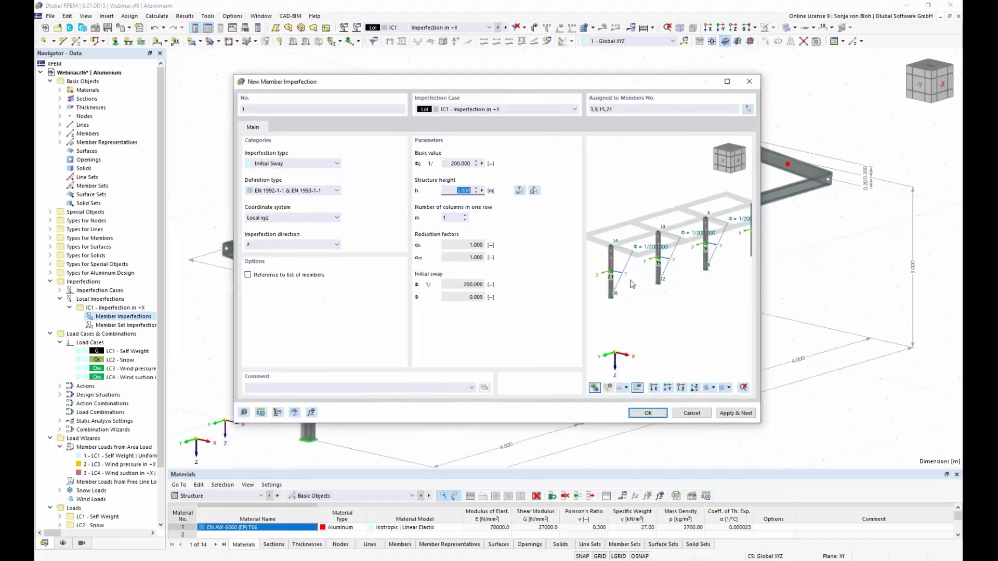
pyautogui.press('Return')
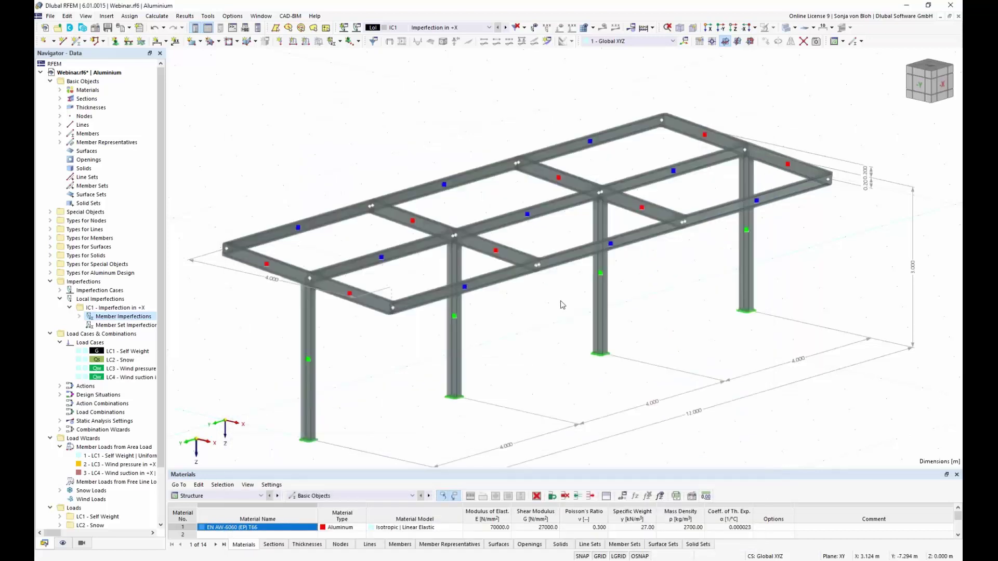
# Display imperfections on the model and copy IC1 into IC2 'Imperfection in -X'.
pyautogui.click(535, 28)
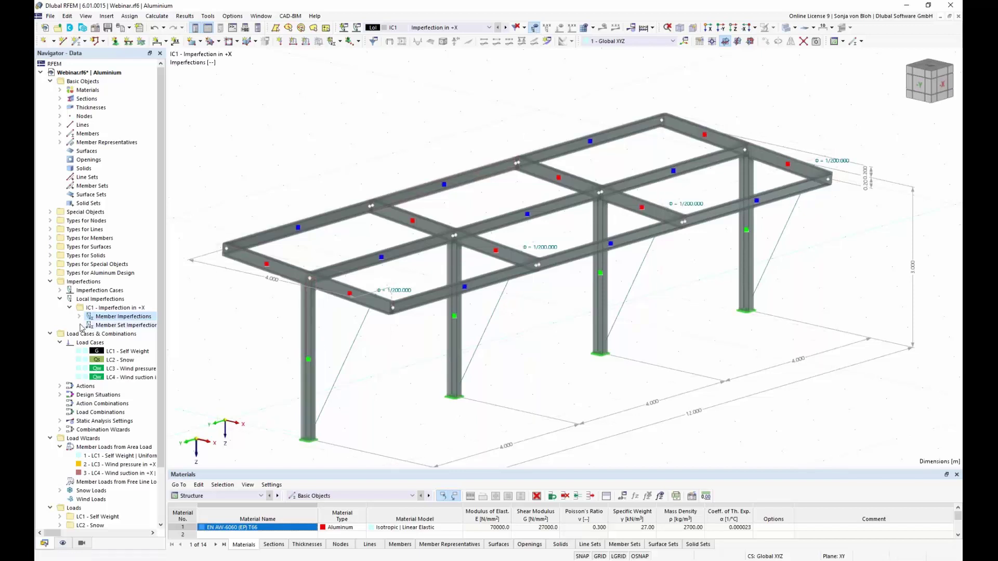
pyautogui.click(61, 290)
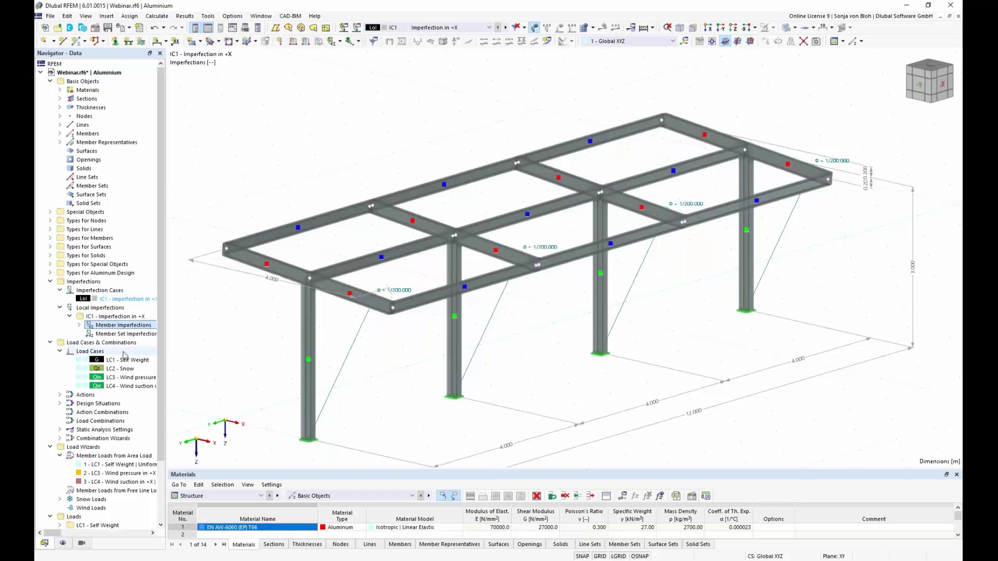
pyautogui.doubleClick(127, 299)
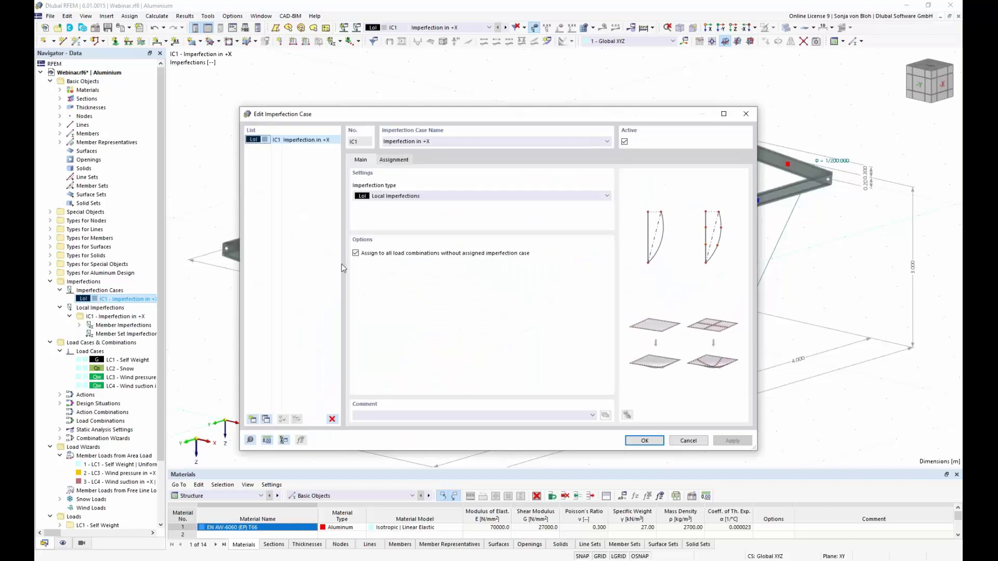
pyautogui.click(266, 419)
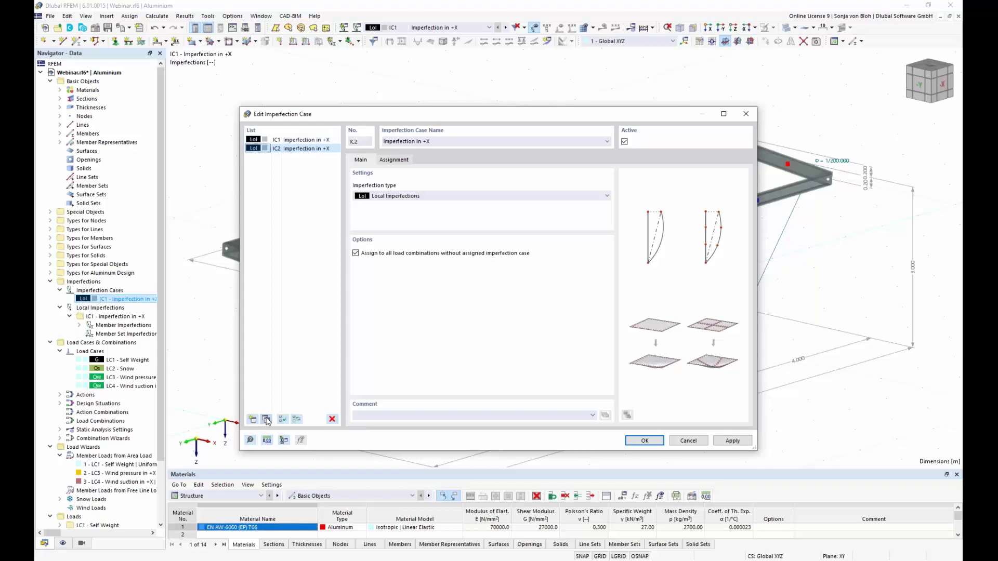
pyautogui.click(428, 142)
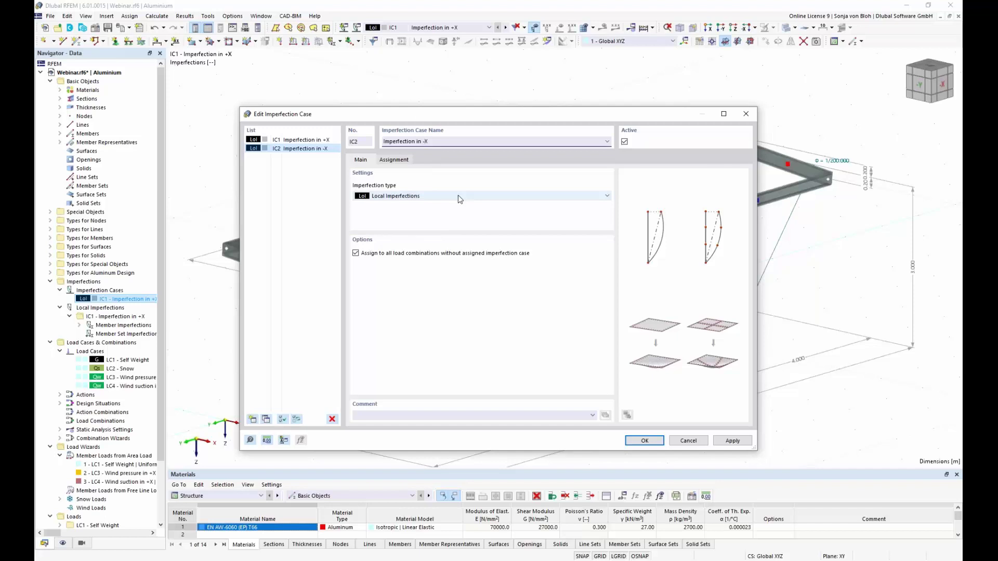
pyautogui.click(640, 442)
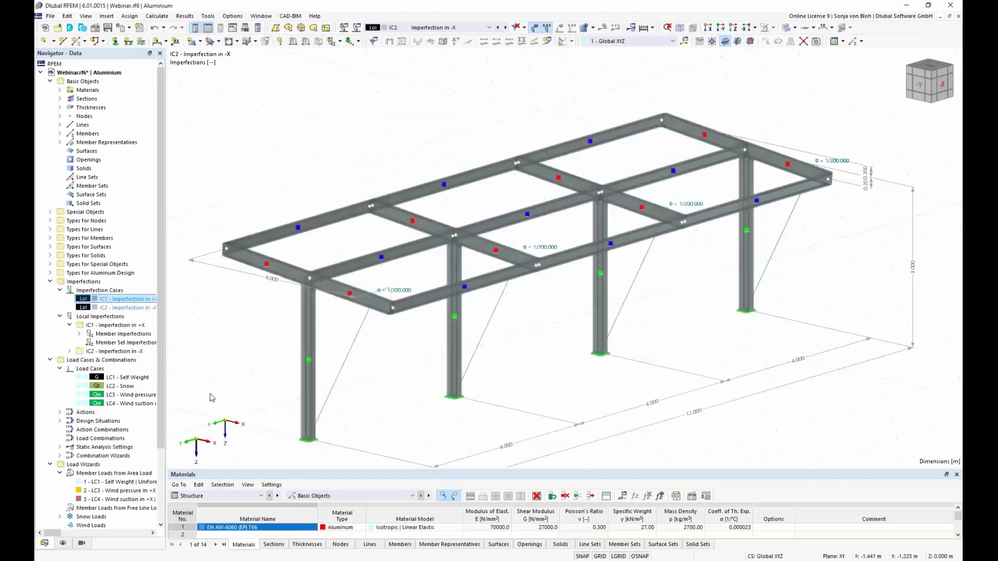
# Reverse IC2's copied initial sway direction to -z.
pyautogui.click(70, 351)
pyautogui.click(79, 360)
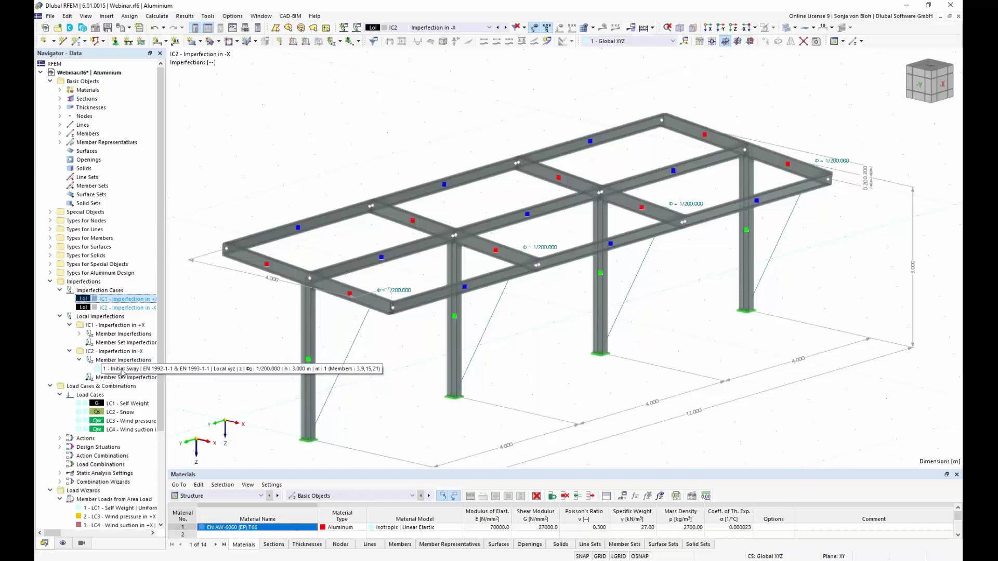
pyautogui.doubleClick(123, 370)
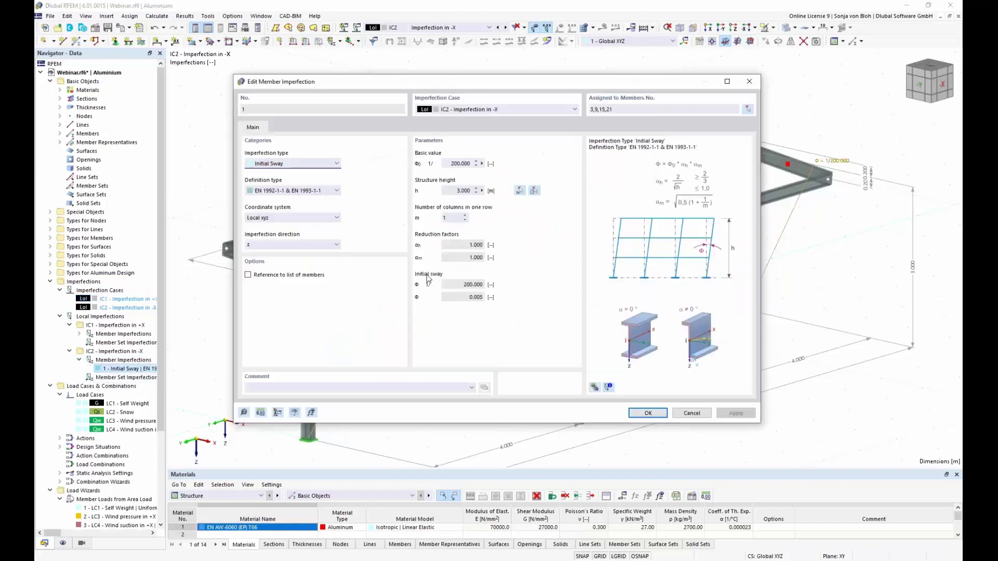
pyautogui.click(335, 245)
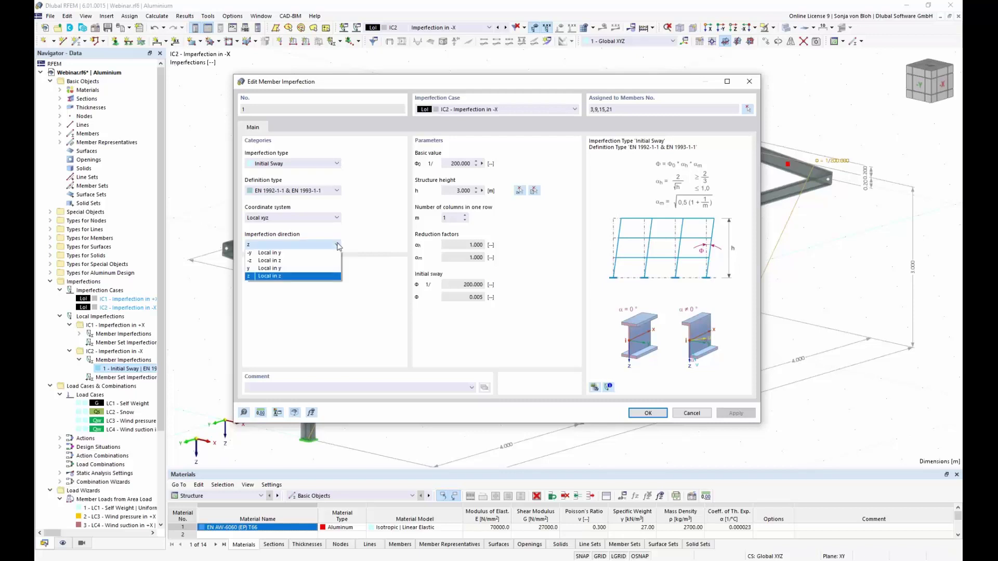
pyautogui.click(306, 262)
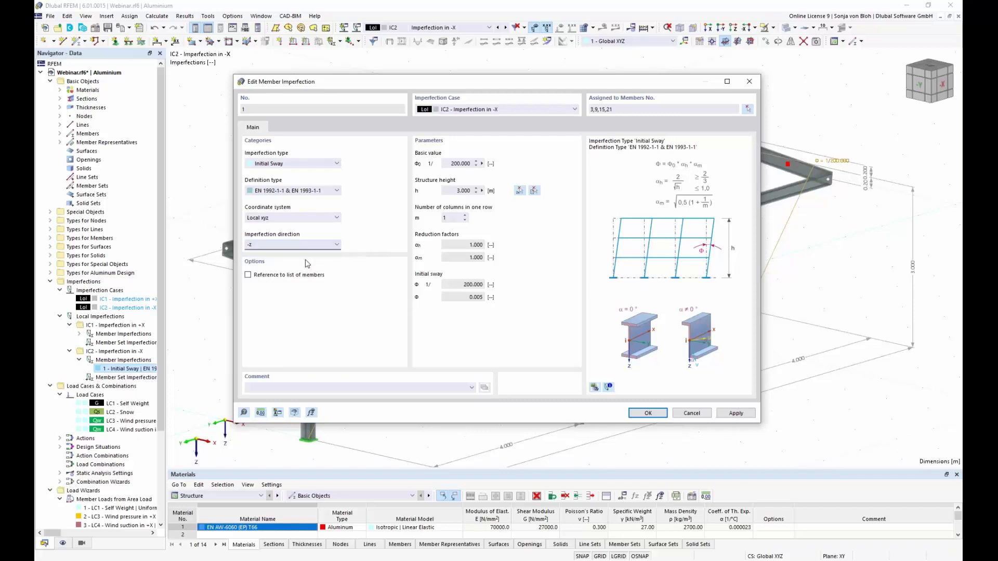
pyautogui.click(648, 413)
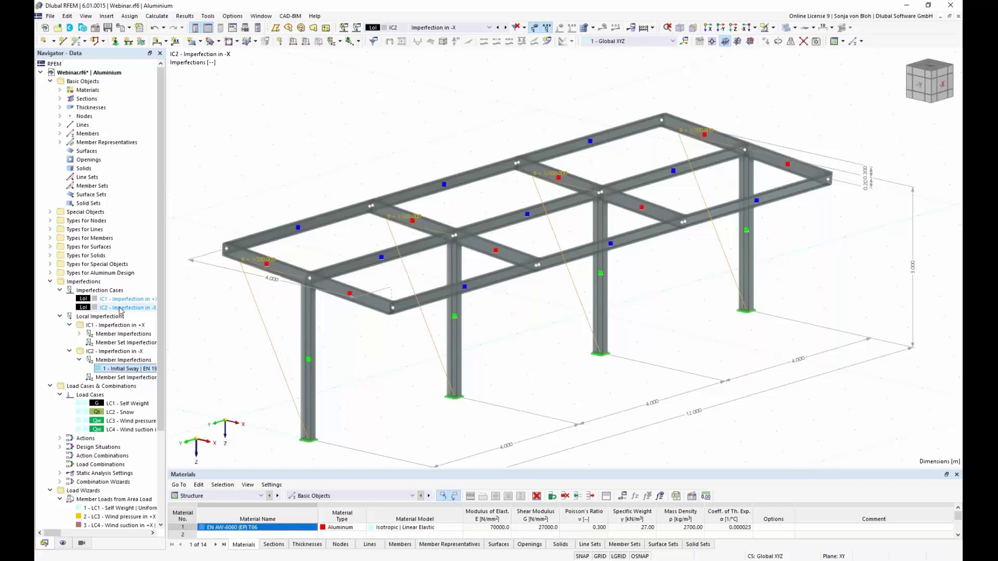
# Copy IC1 into IC3 'Imperfection in +Y' and expand its member imperfections.
pyautogui.doubleClick(119, 308)
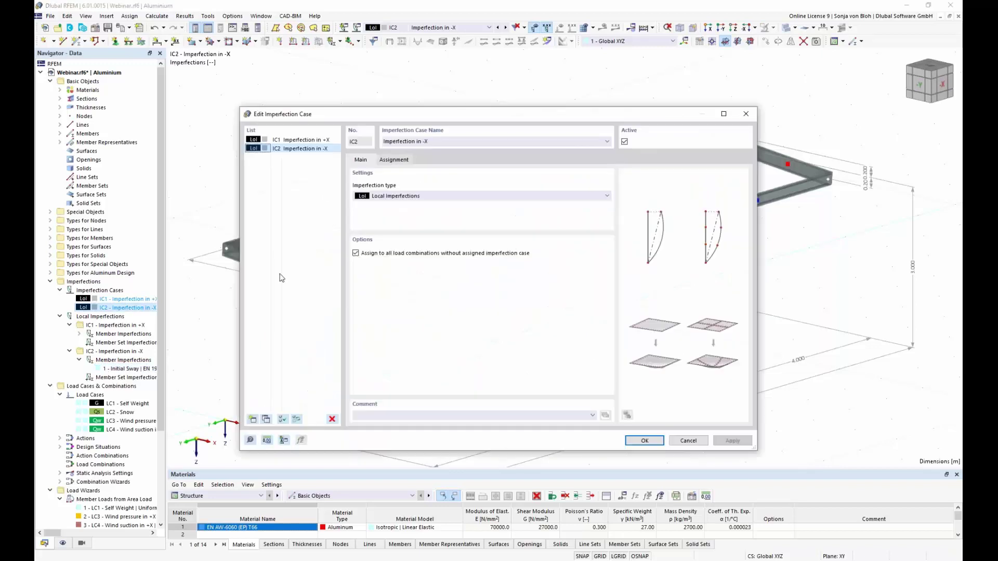
pyautogui.click(305, 140)
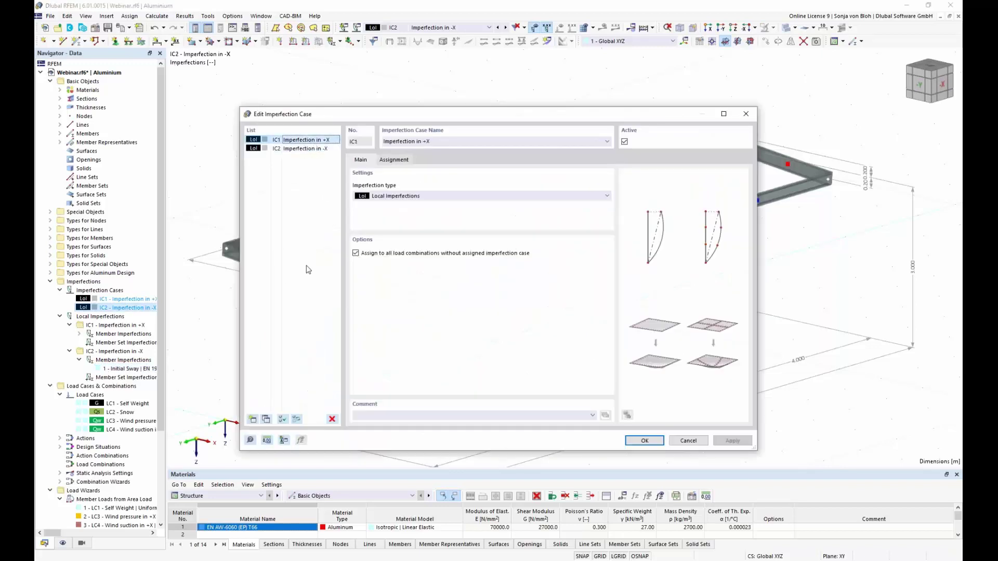
pyautogui.click(266, 420)
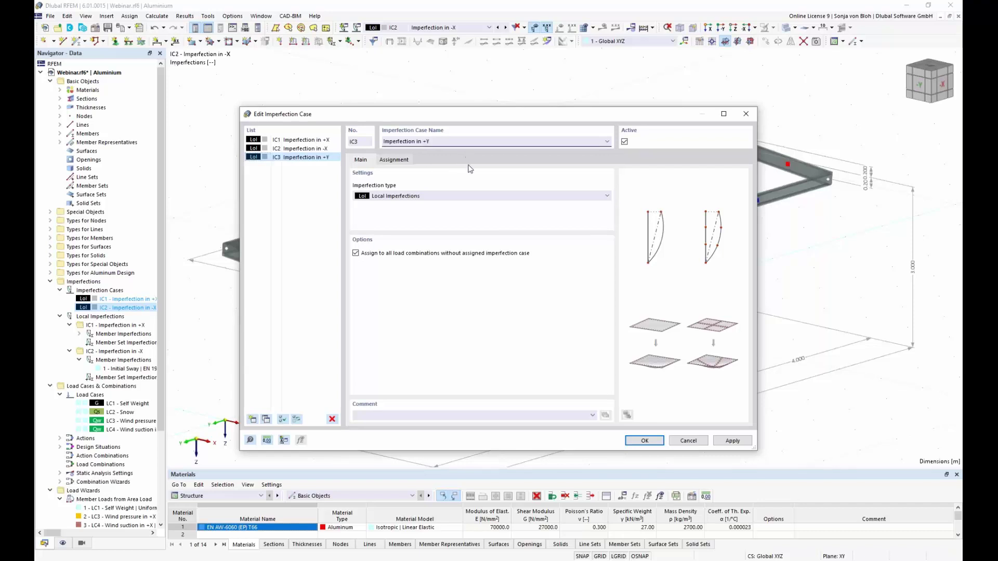
pyautogui.click(641, 441)
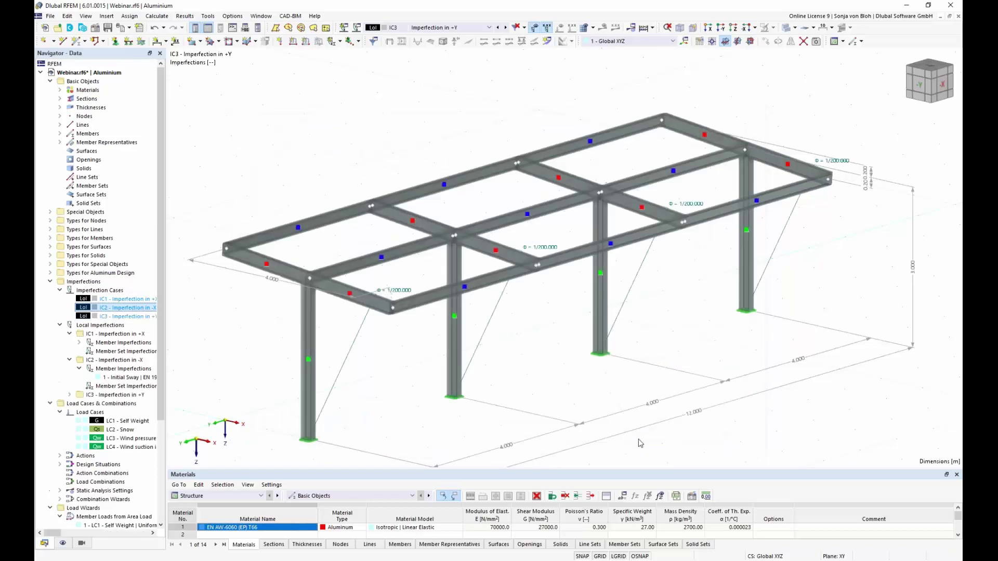
pyautogui.click(69, 395)
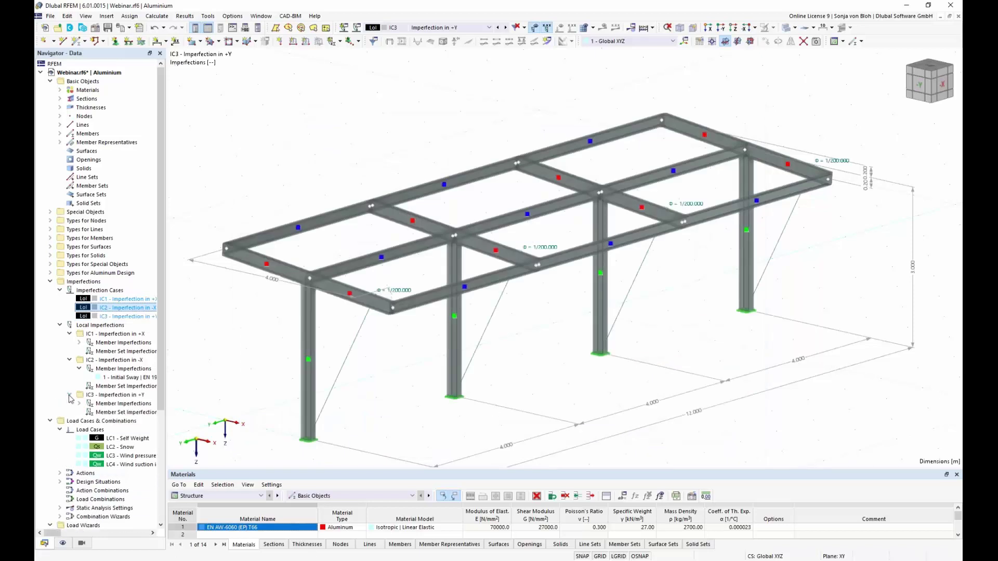
pyautogui.click(79, 404)
# Set IC3's initial sway to local y with 4 columns, giving 1/252.982.
pyautogui.doubleClick(125, 412)
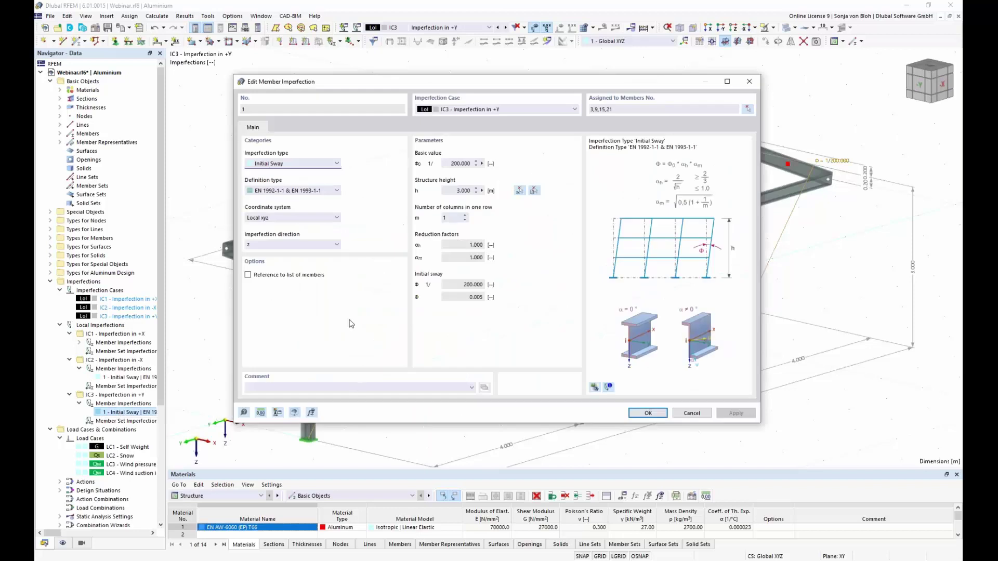
pyautogui.click(328, 244)
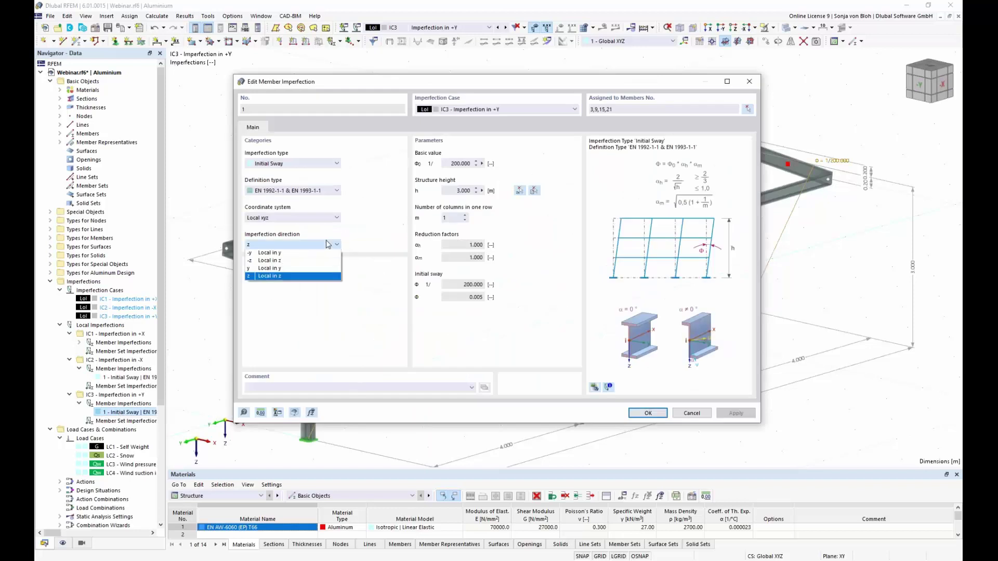
pyautogui.click(276, 269)
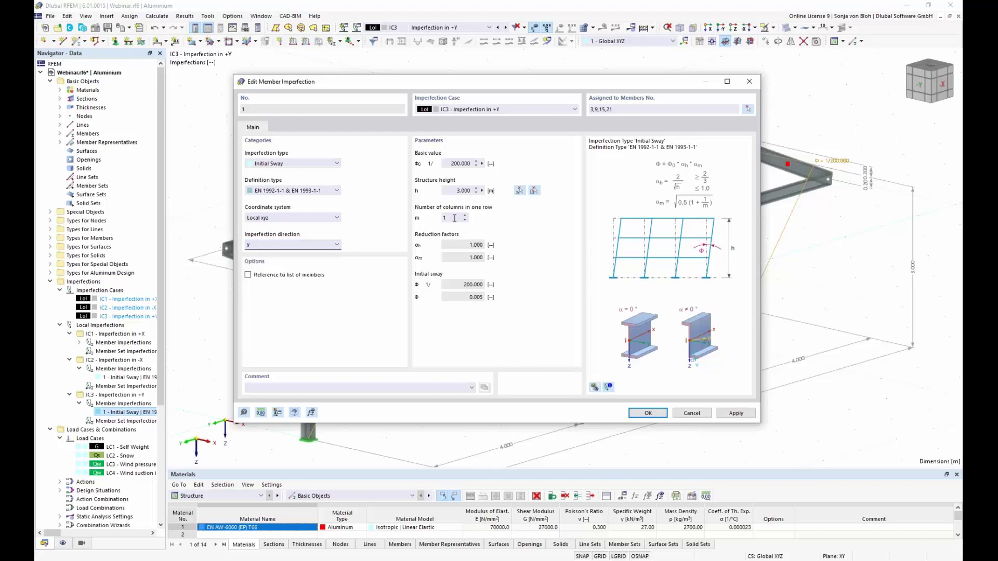
pyautogui.moveTo(477, 89); pyautogui.dragTo(491, 462)
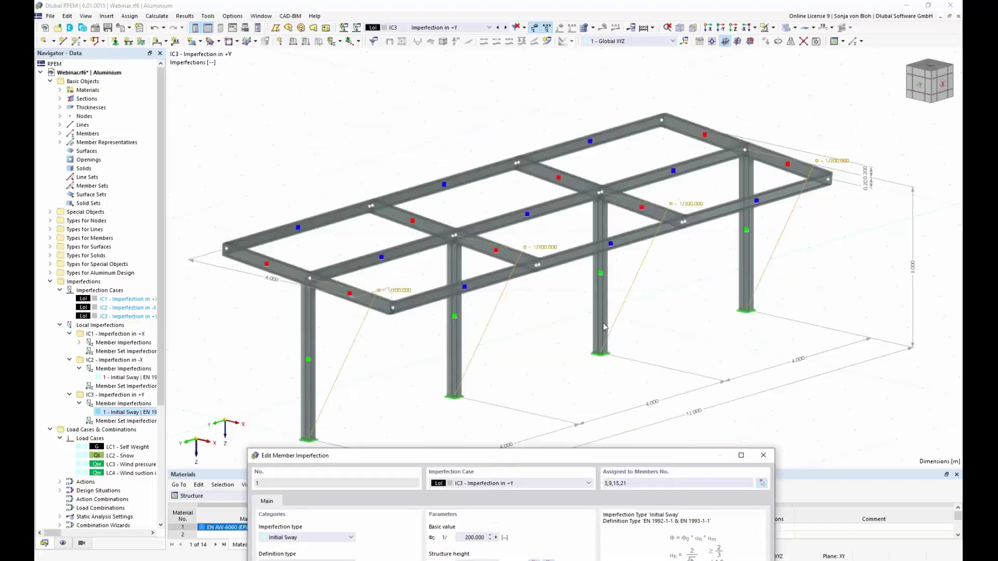
pyautogui.moveTo(460, 456); pyautogui.dragTo(435, 135)
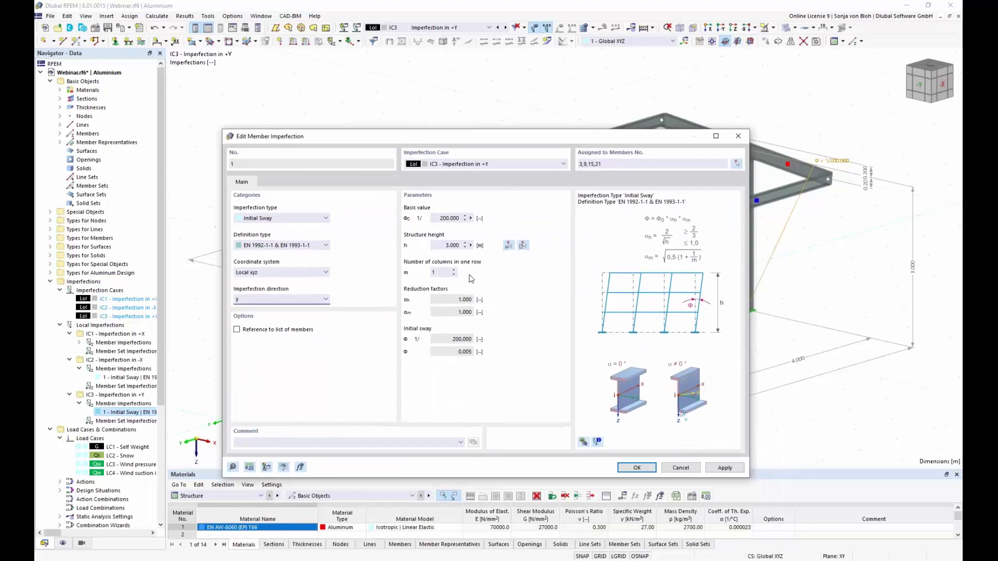
pyautogui.moveTo(442, 273); pyautogui.dragTo(404, 273)
pyautogui.write('4')
pyautogui.click(649, 468)
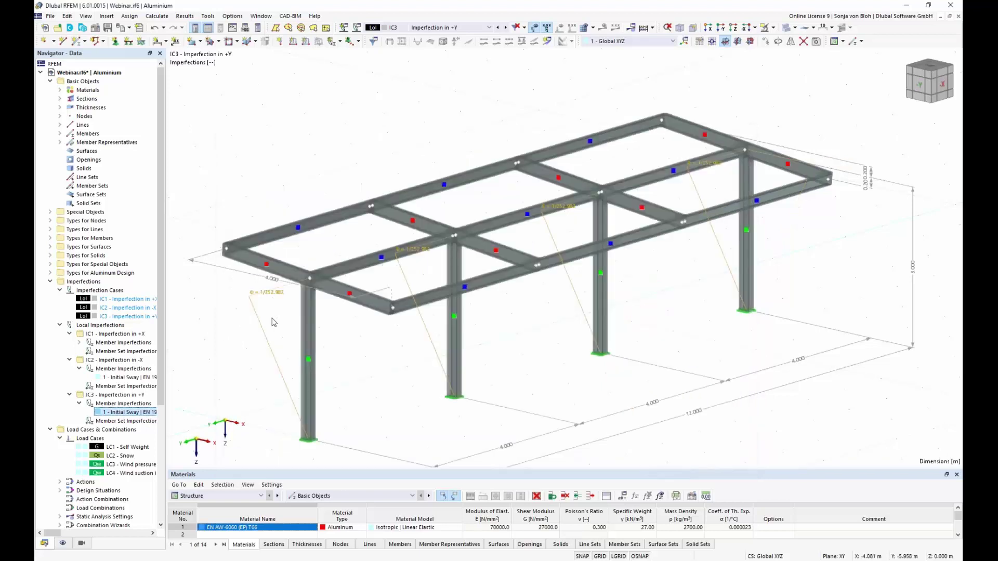
# Copy IC3 into IC4 named 'Imperfection in -Y'.
pyautogui.doubleClick(102, 316)
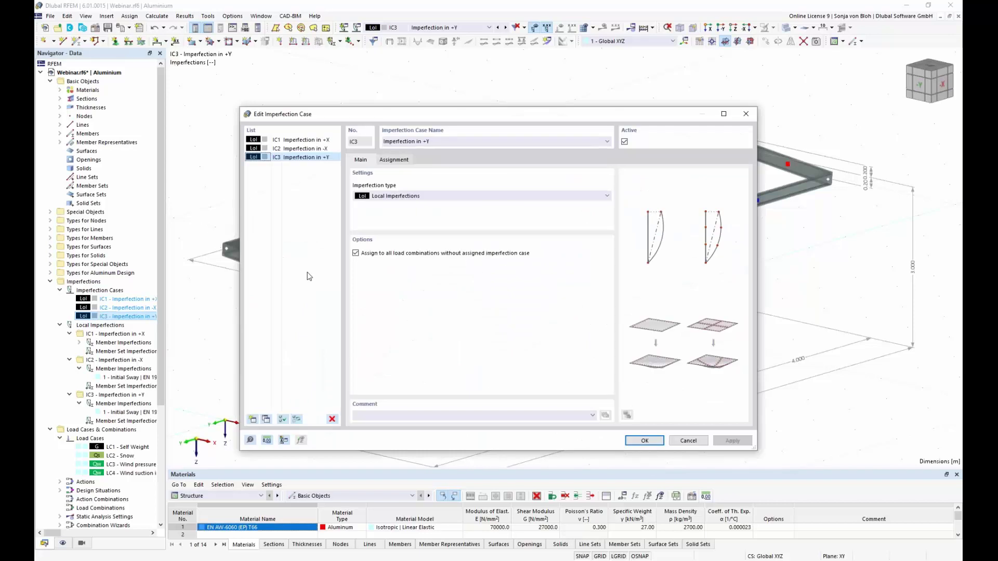
pyautogui.click(266, 420)
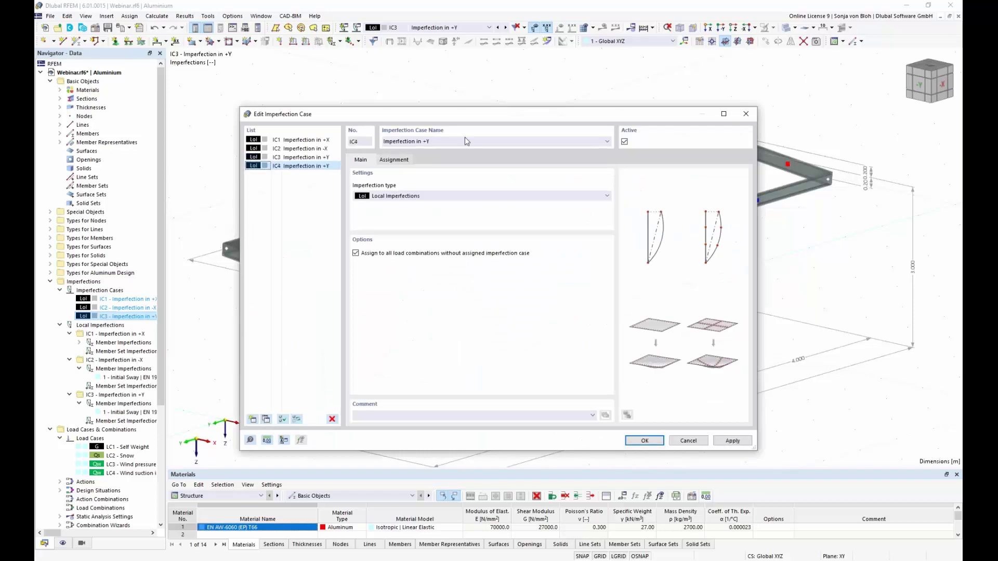
pyautogui.click(428, 141)
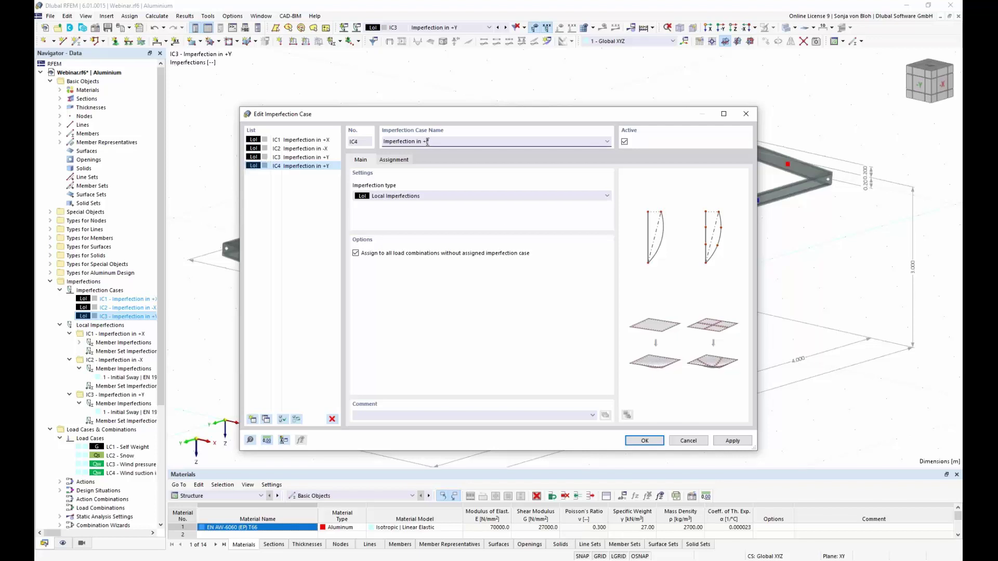
pyautogui.press('BackSpace')
pyautogui.write('-')
pyautogui.click(650, 442)
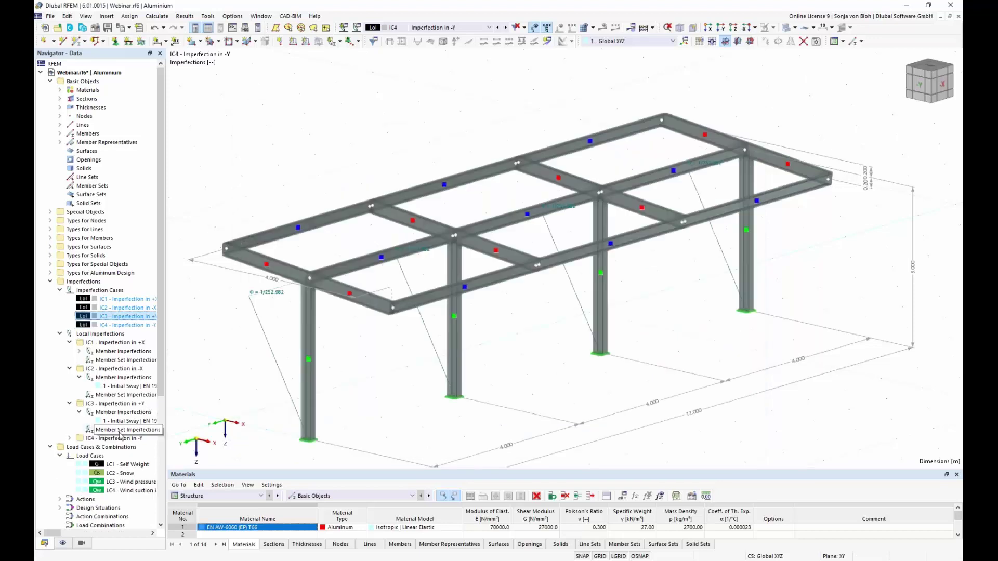
# Set IC4's initial sway direction to local -y and collapse the tree branches.
pyautogui.click(69, 438)
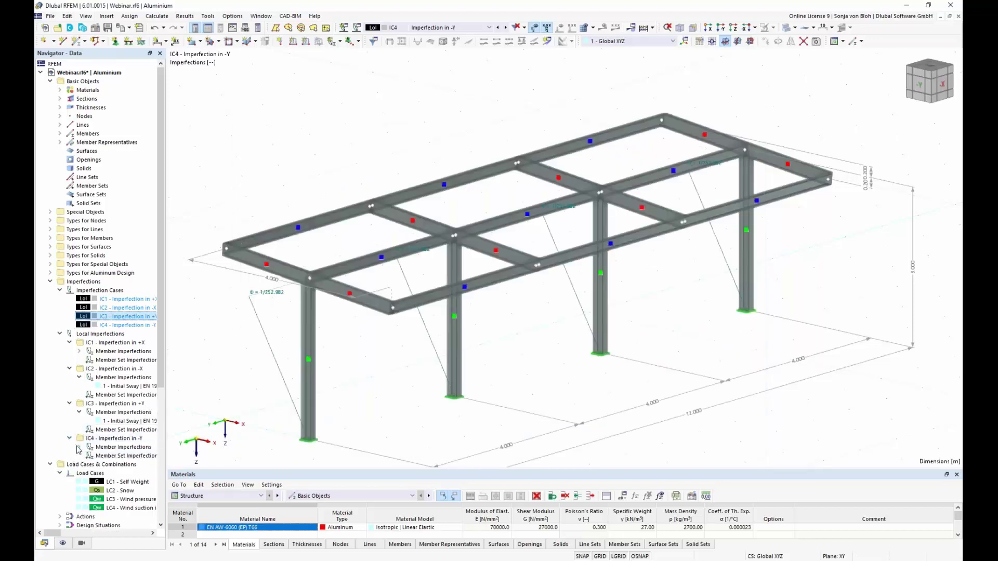
pyautogui.click(79, 447)
pyautogui.doubleClick(125, 456)
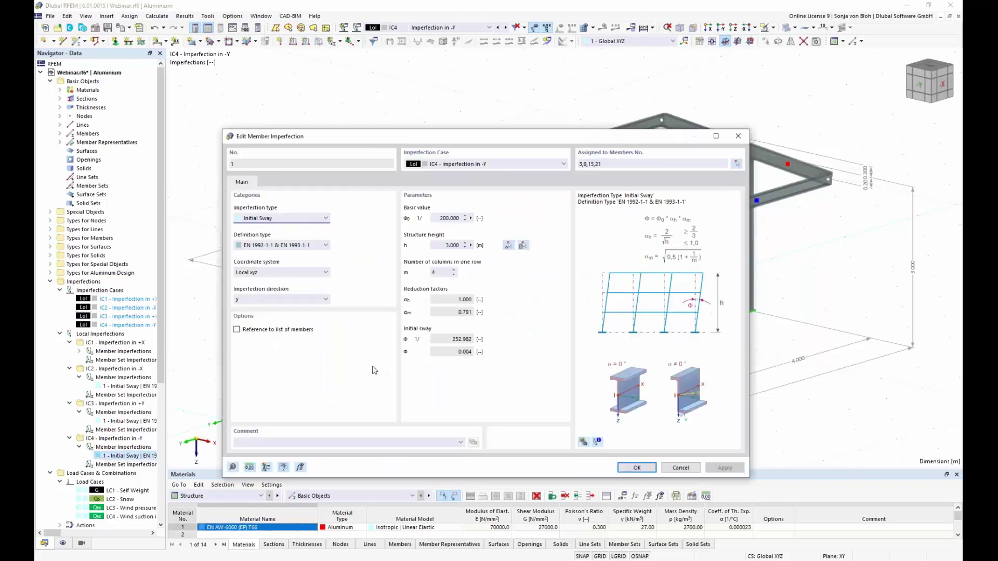
pyautogui.click(317, 300)
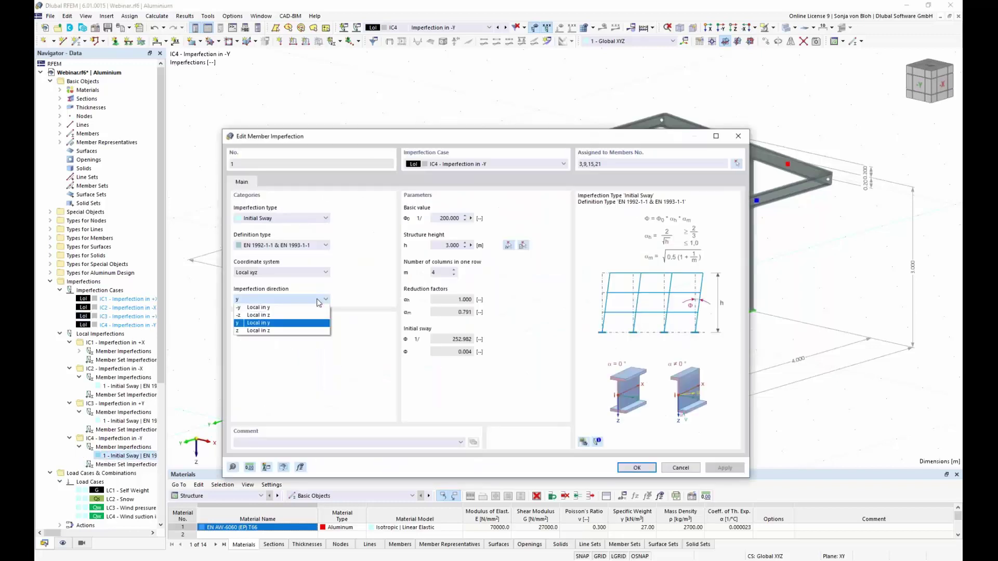
pyautogui.click(258, 308)
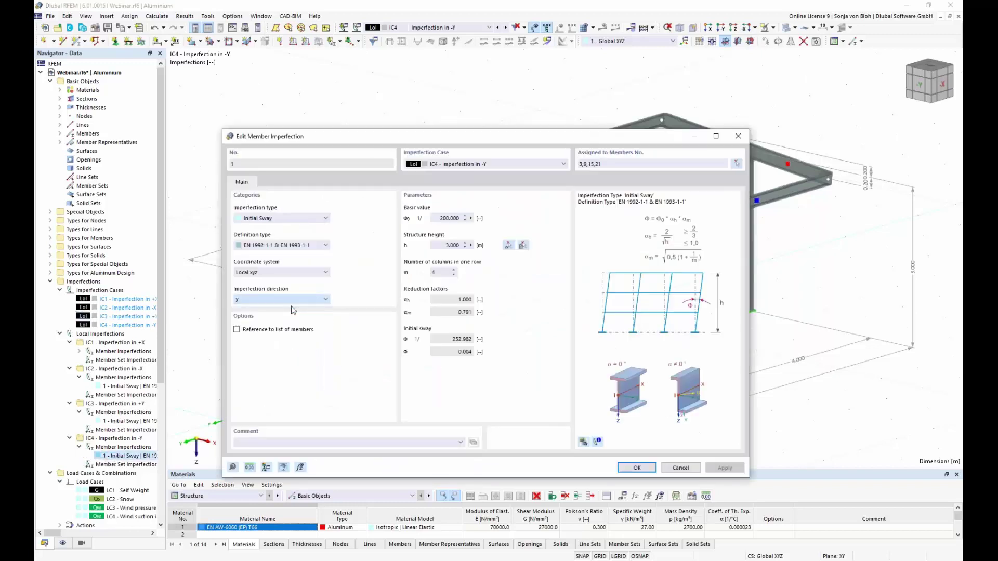
pyautogui.click(636, 469)
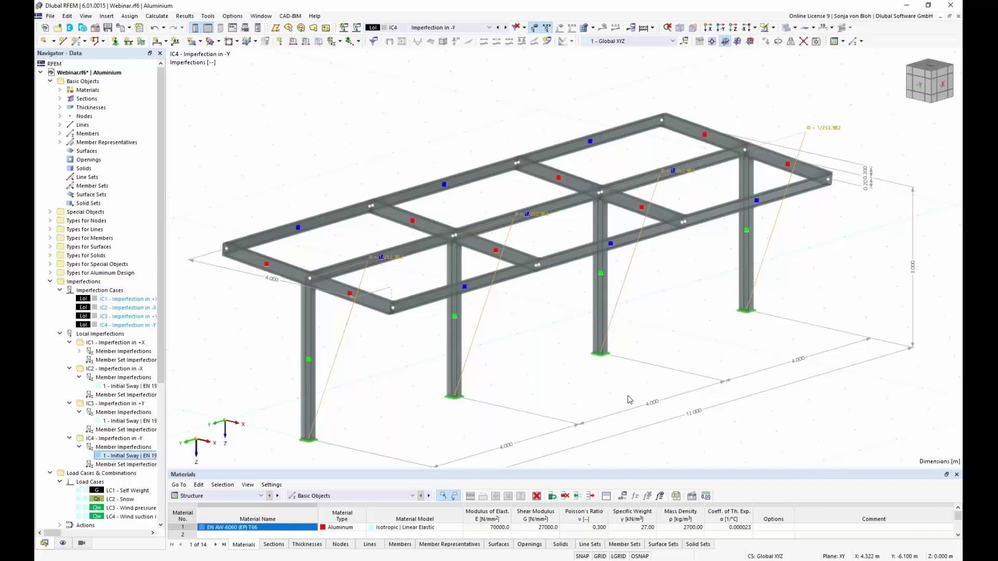
pyautogui.click(51, 282)
pyautogui.click(50, 290)
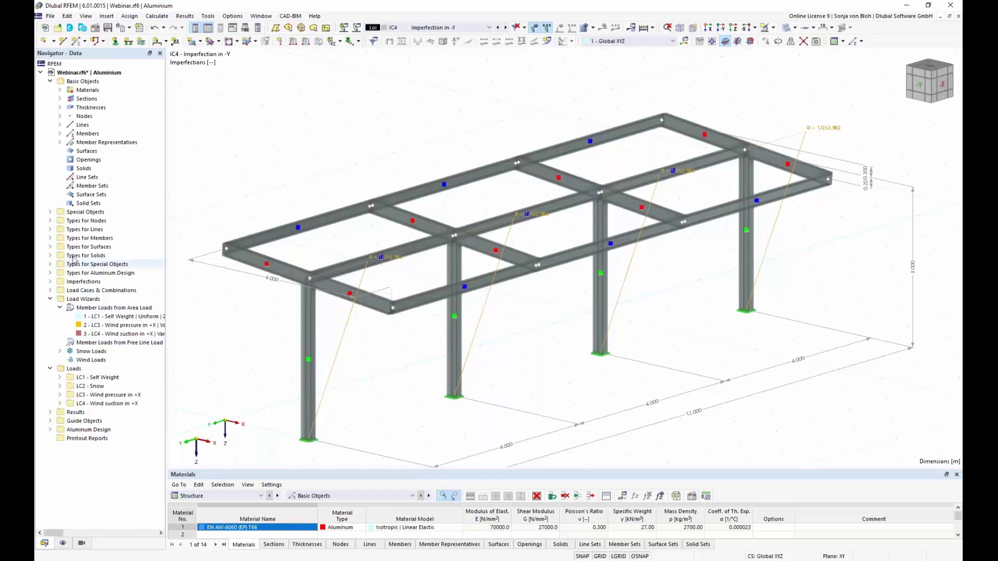
# Enable 'Generate same load combinations without imperfection case' in Combination Wizard 1.
pyautogui.click(51, 290)
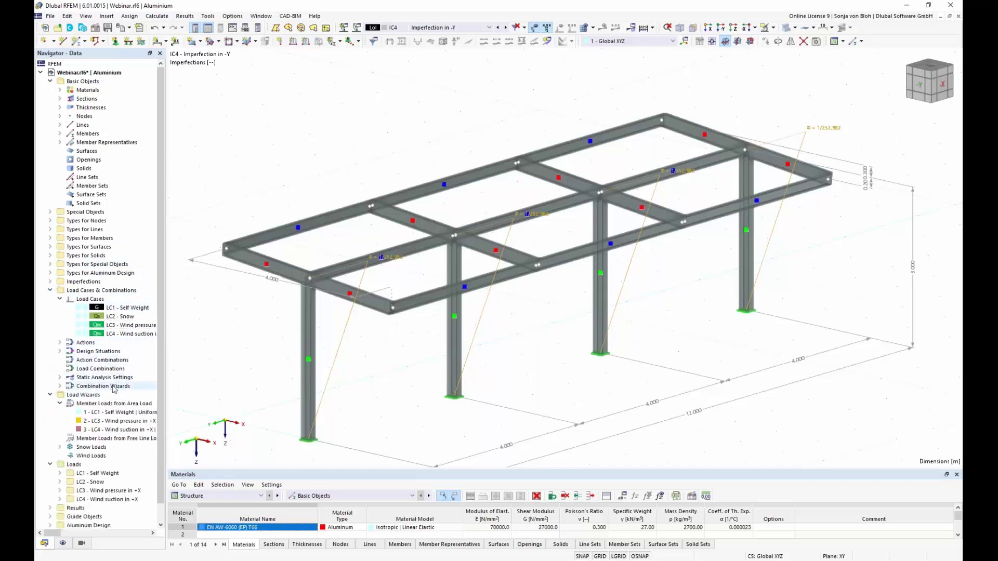
pyautogui.click(60, 386)
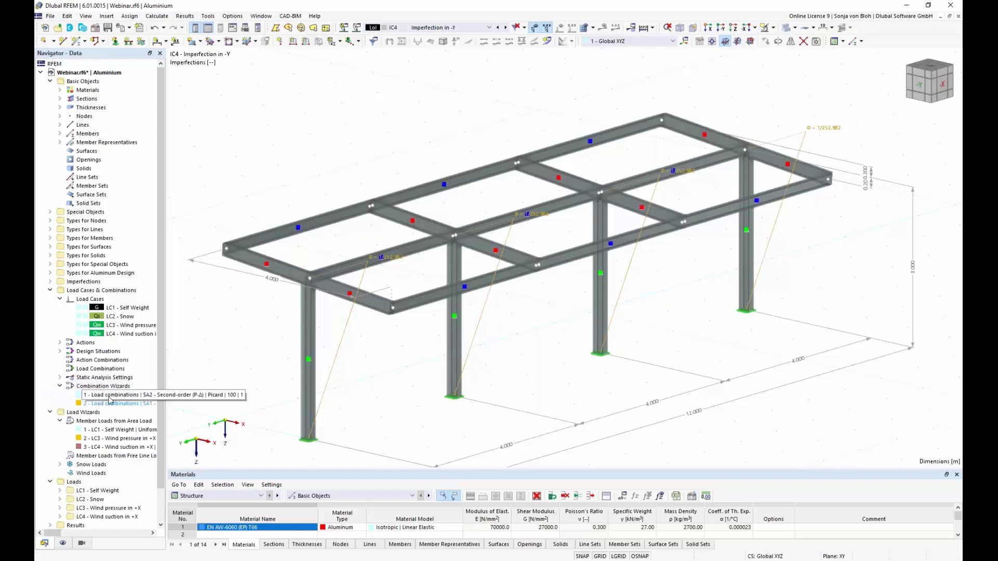
pyautogui.doubleClick(112, 395)
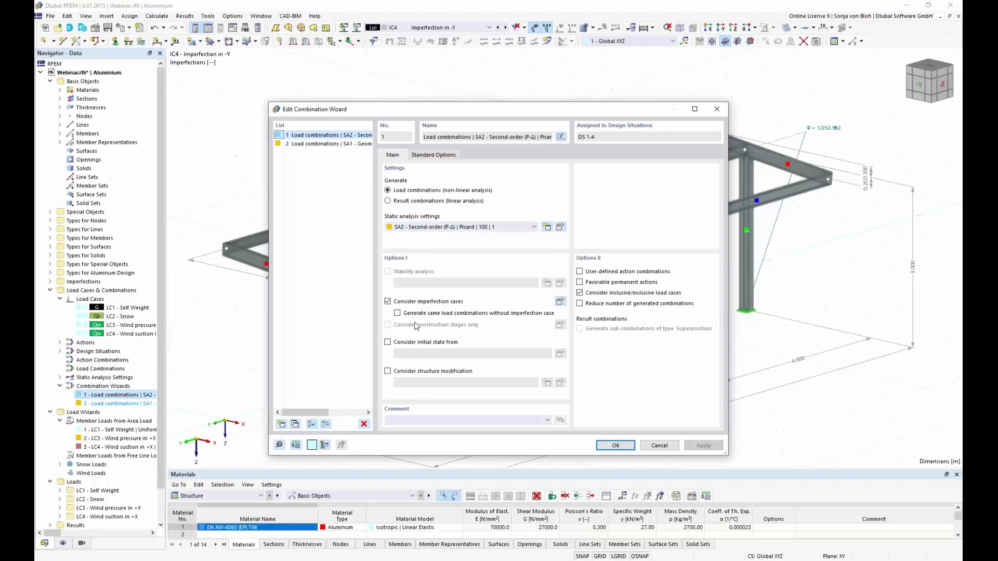
pyautogui.click(397, 312)
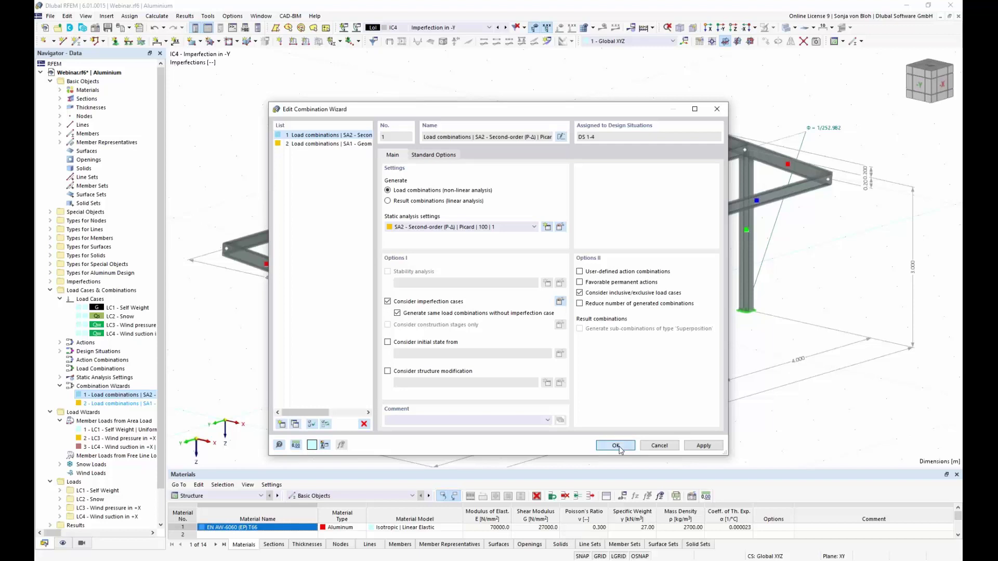
pyautogui.click(616, 446)
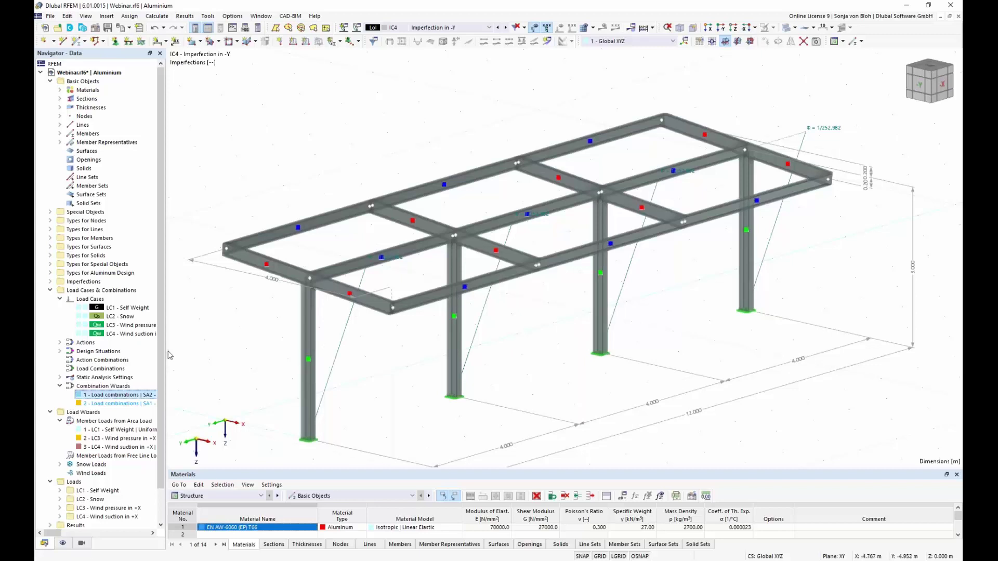
# Open the defined actions A1 to A3 in the Load Cases & Combinations editor.
pyautogui.click(60, 343)
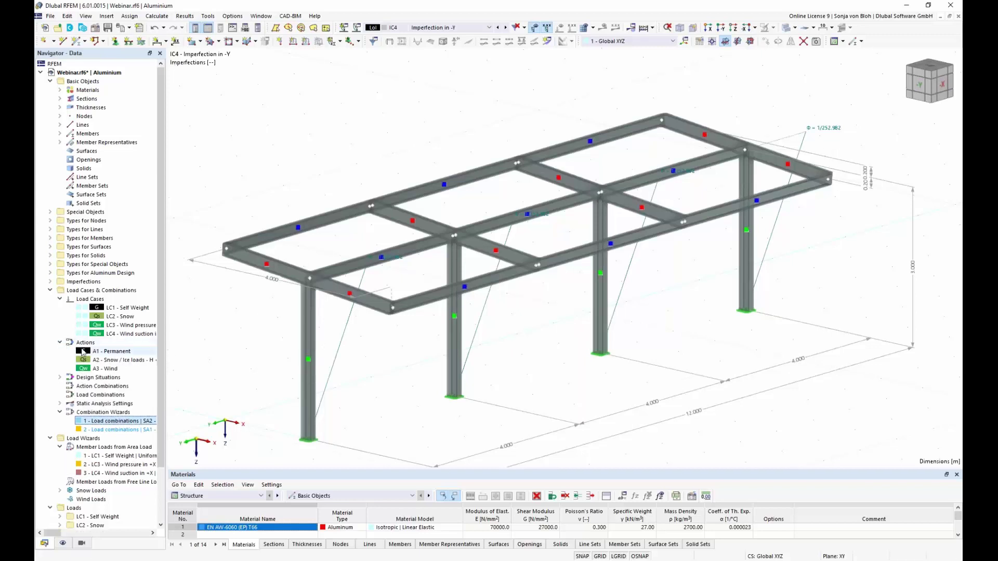
pyautogui.rightClick(85, 343)
pyautogui.click(110, 347)
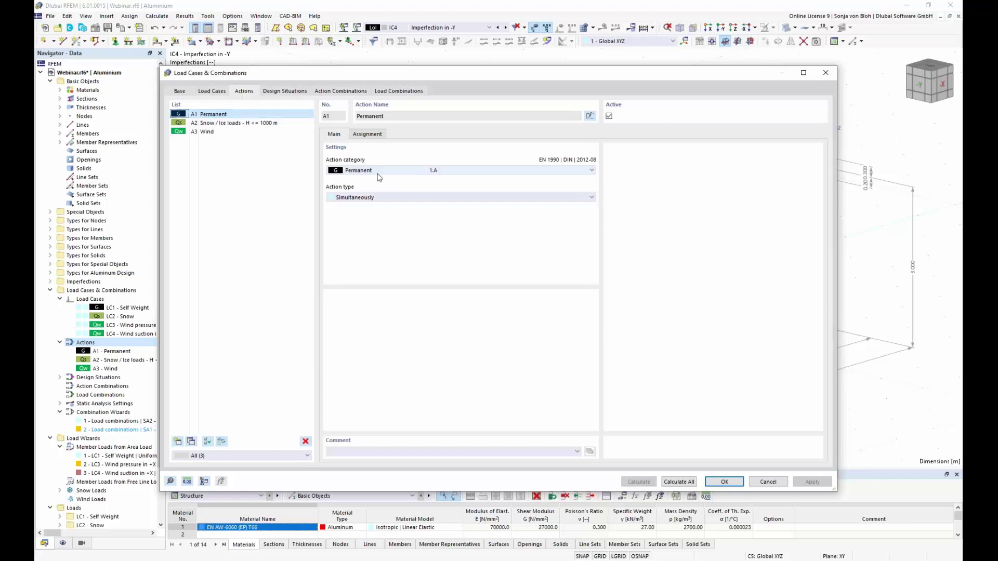
# Review the load cases for A1, Snow and Wind, keeping Wind as Alternatively, then view design situations.
pyautogui.click(377, 134)
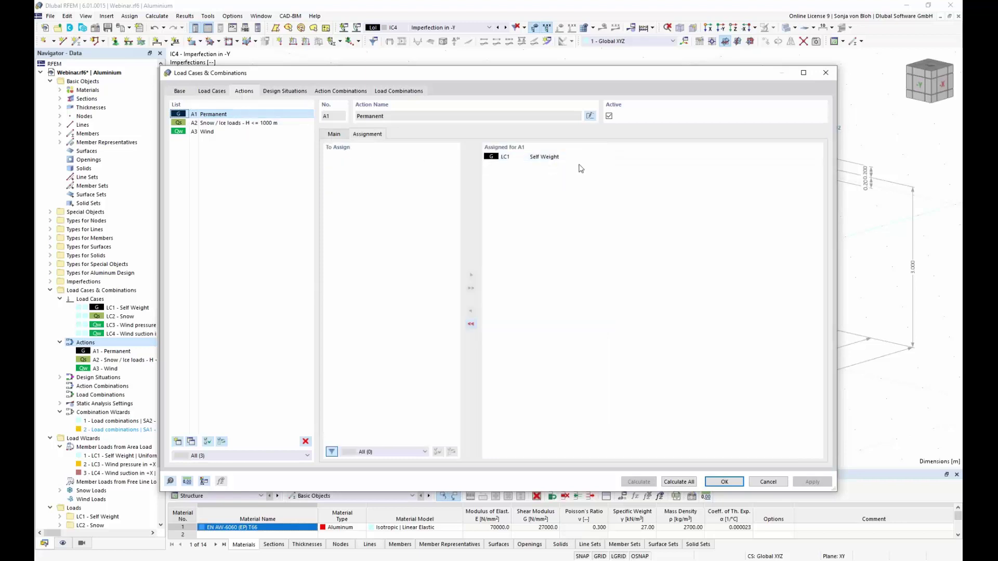
pyautogui.click(236, 124)
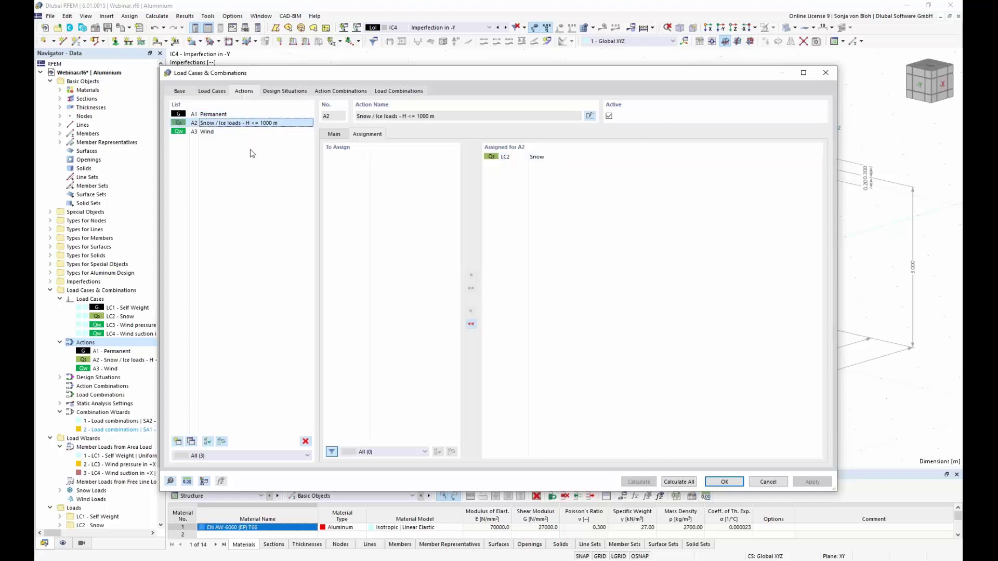
pyautogui.click(217, 133)
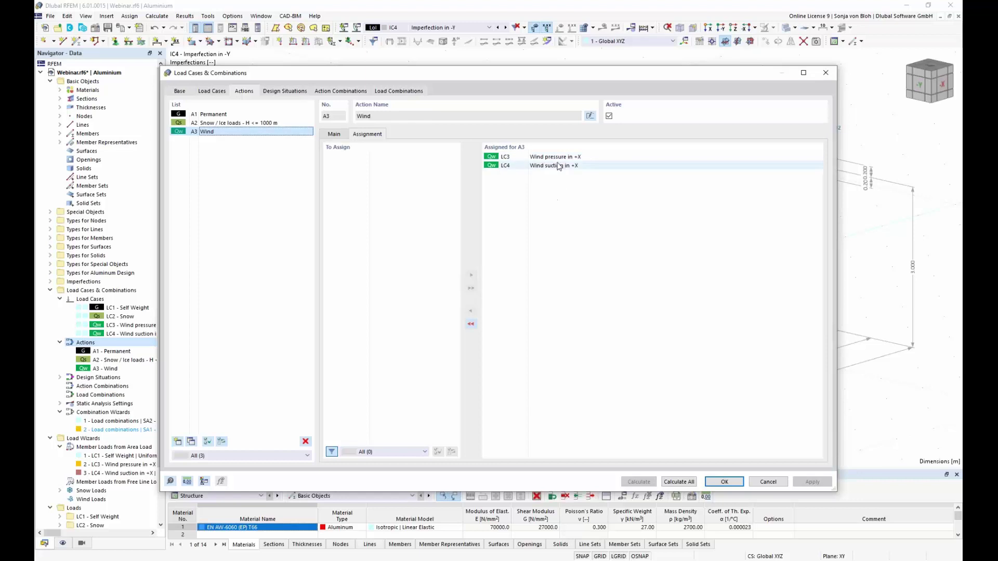
pyautogui.click(335, 134)
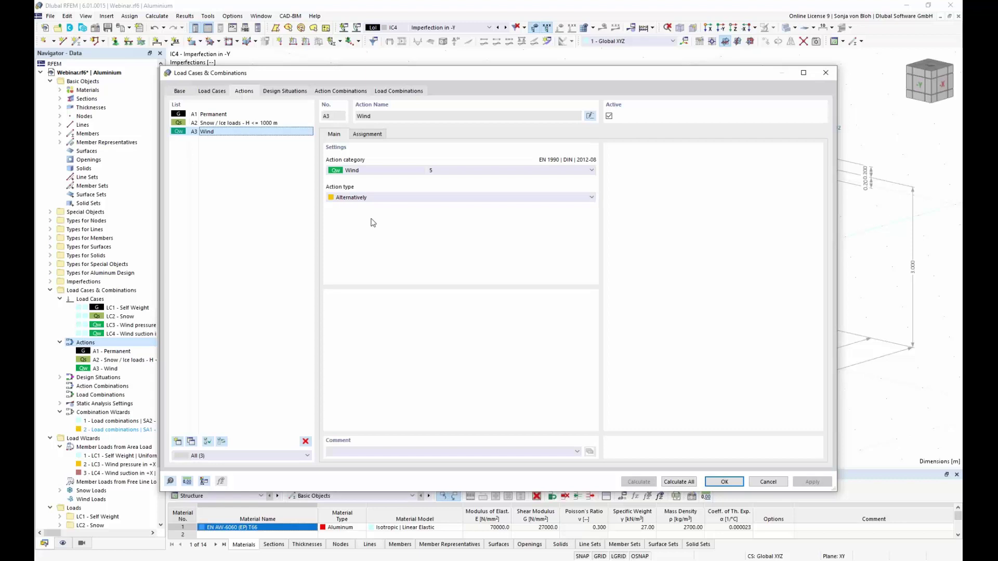
pyautogui.click(592, 197)
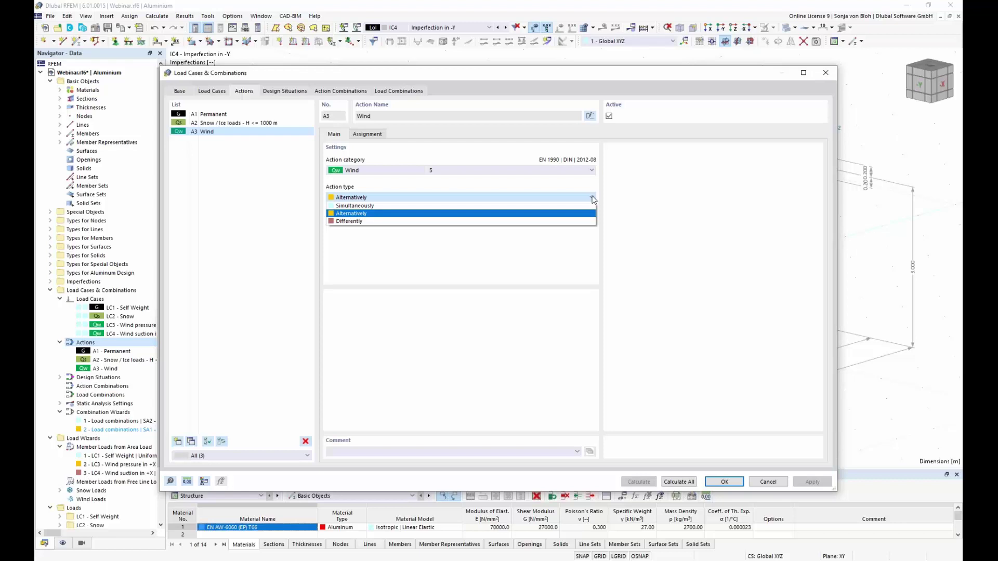
pyautogui.click(517, 213)
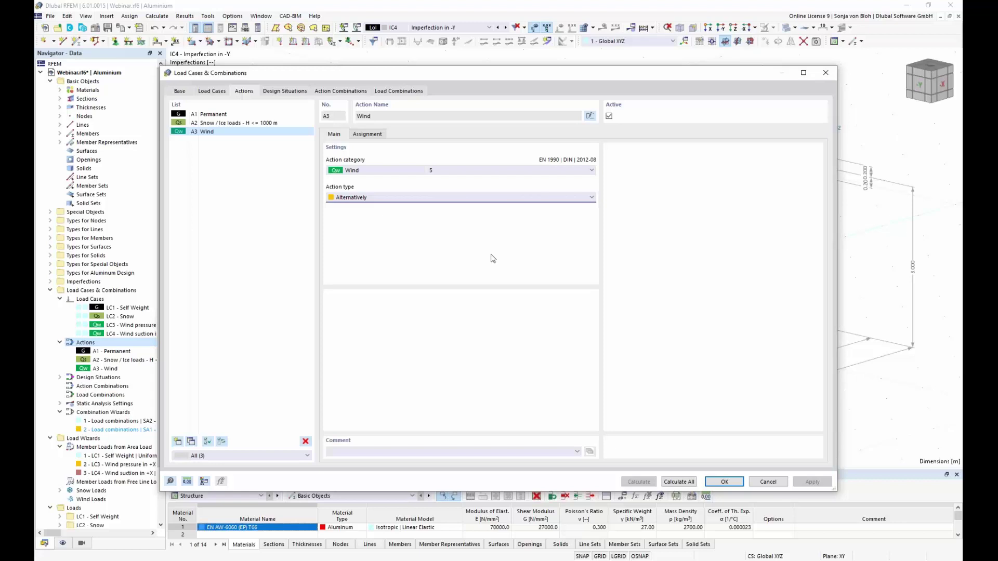
pyautogui.click(293, 92)
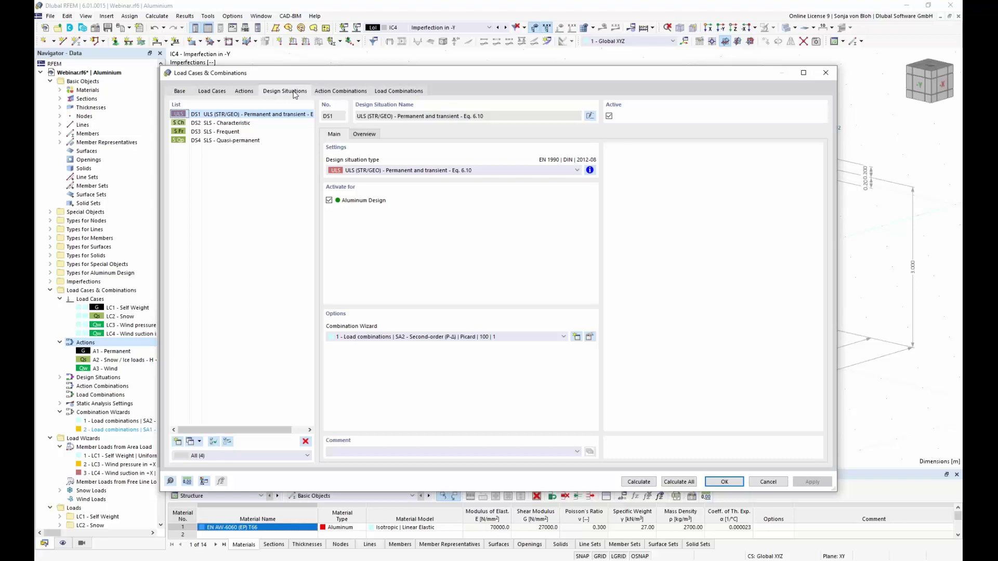
pyautogui.click(227, 124)
pyautogui.click(225, 133)
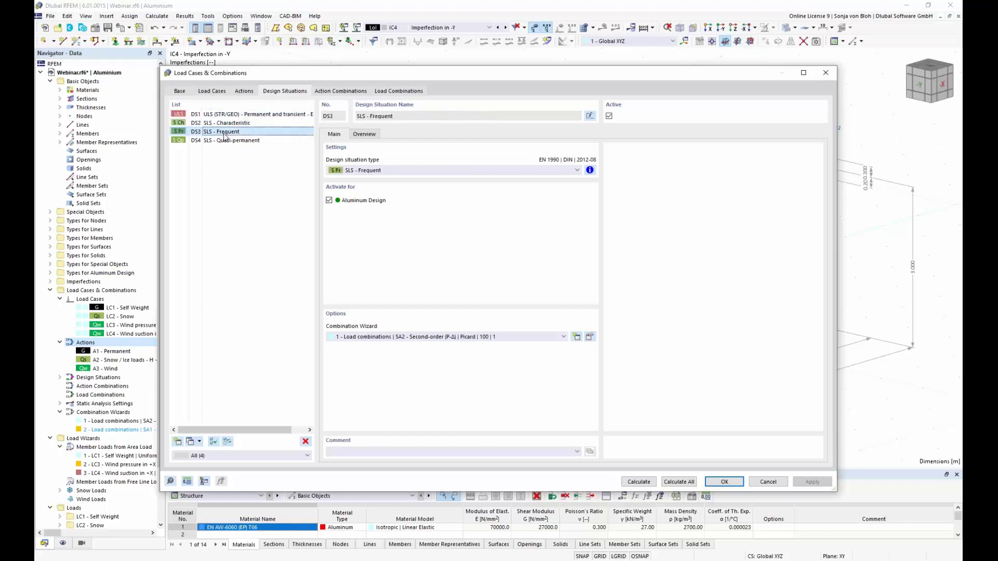
pyautogui.click(224, 142)
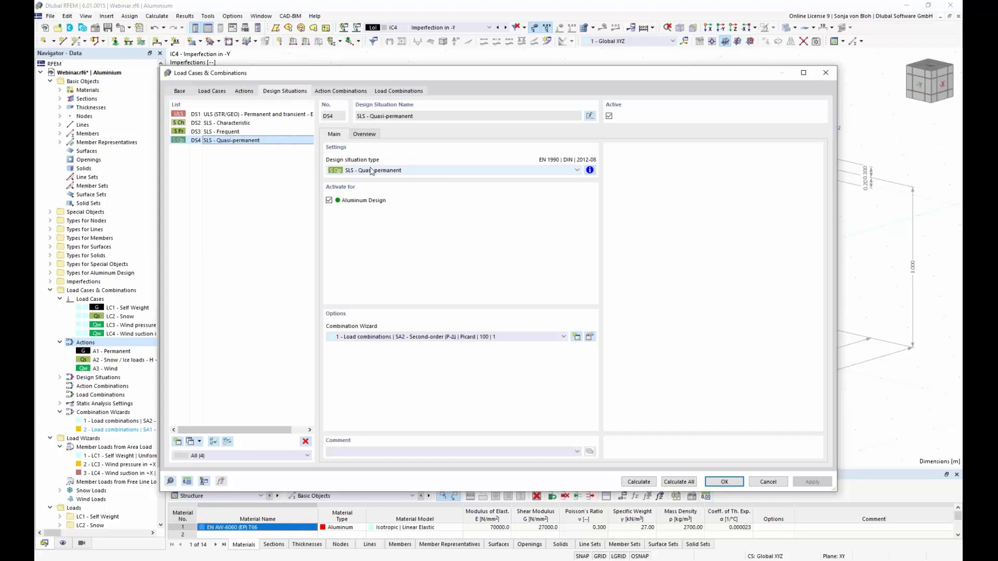
pyautogui.click(577, 170)
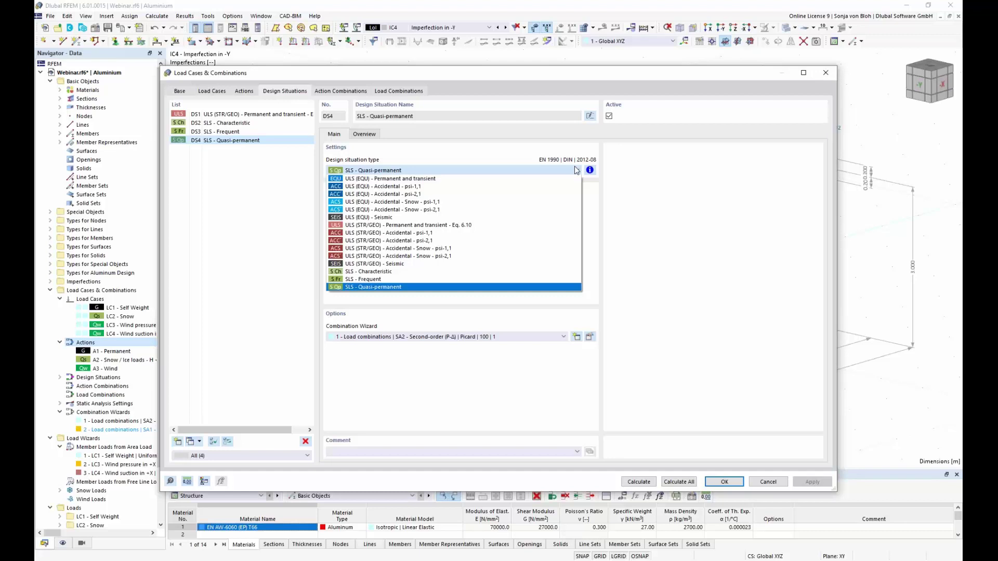
pyautogui.click(576, 170)
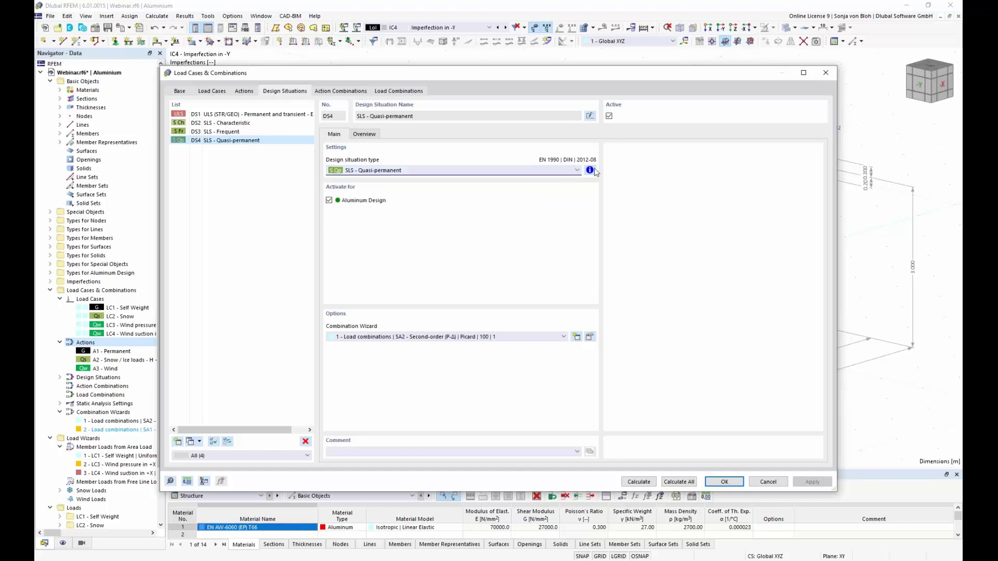
pyautogui.click(589, 170)
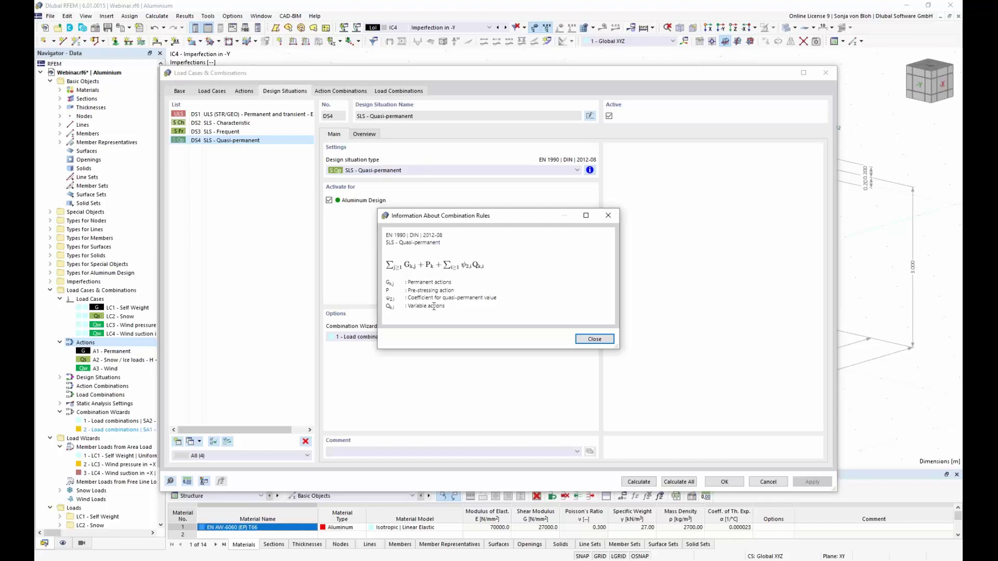
pyautogui.click(593, 341)
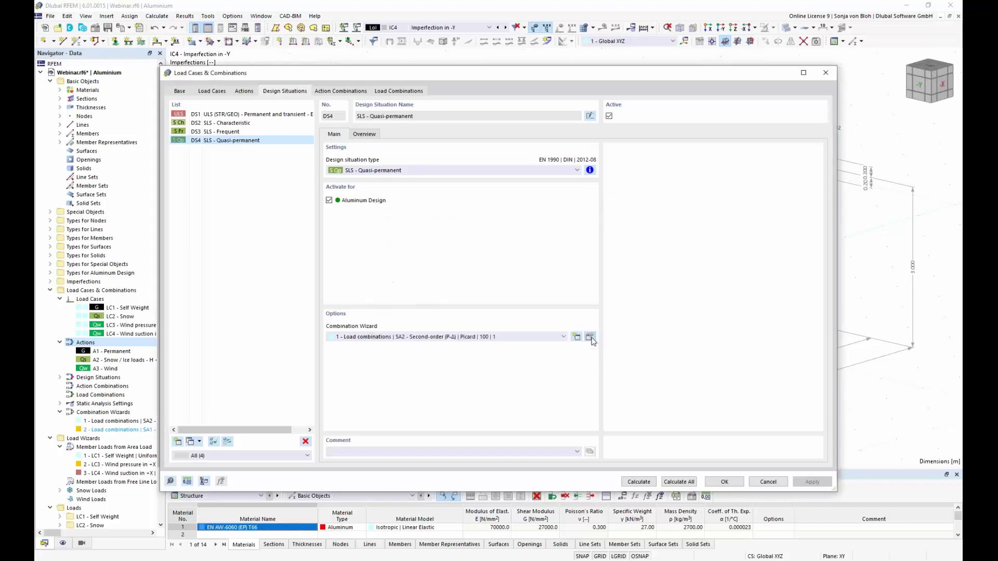
# Review load combinations CO1 to CO105 and accept the load case settings.
pyautogui.click(419, 91)
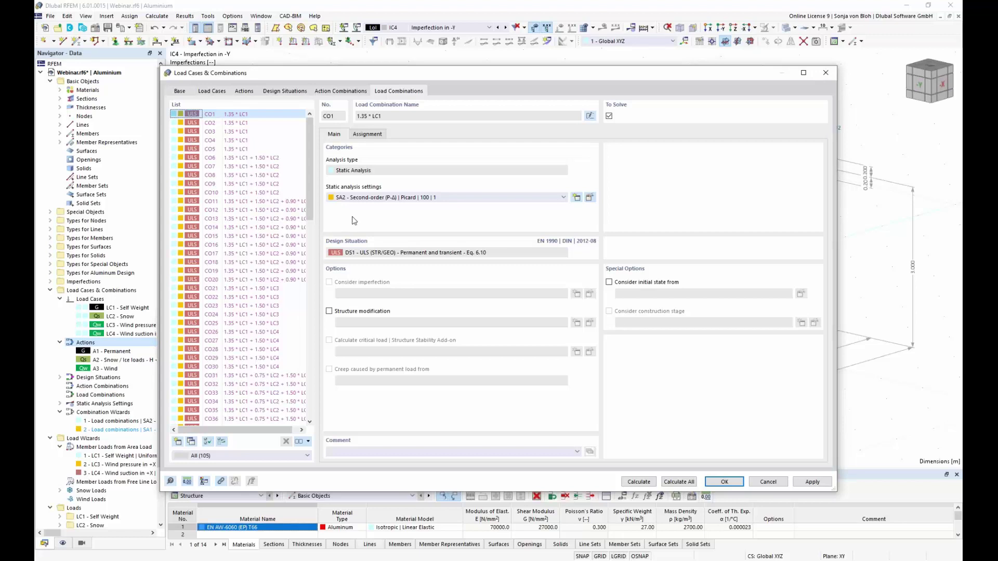
pyautogui.click(727, 483)
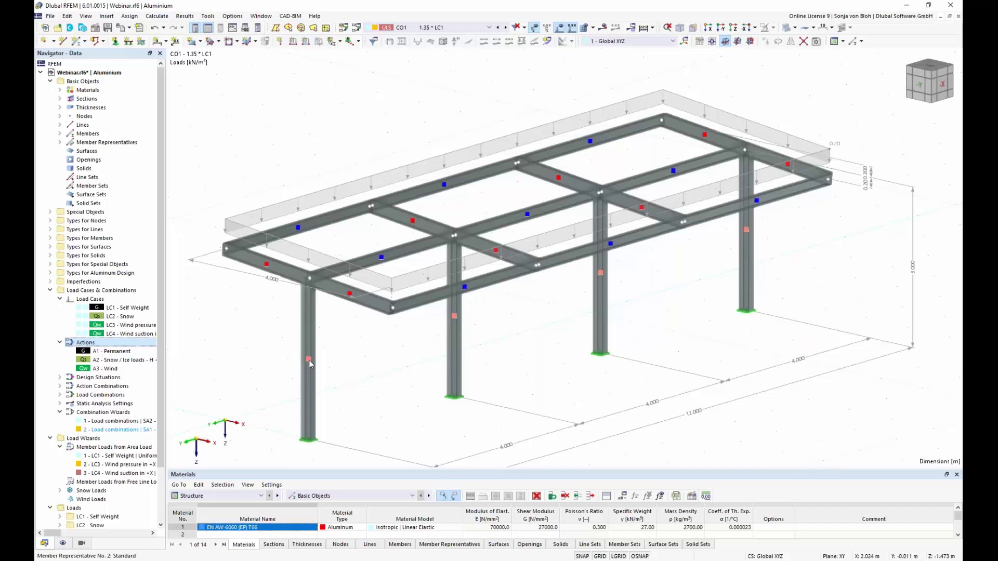
# Check the member representatives of the canopy columns and beams under CO1.
pyautogui.moveTo(309, 363)
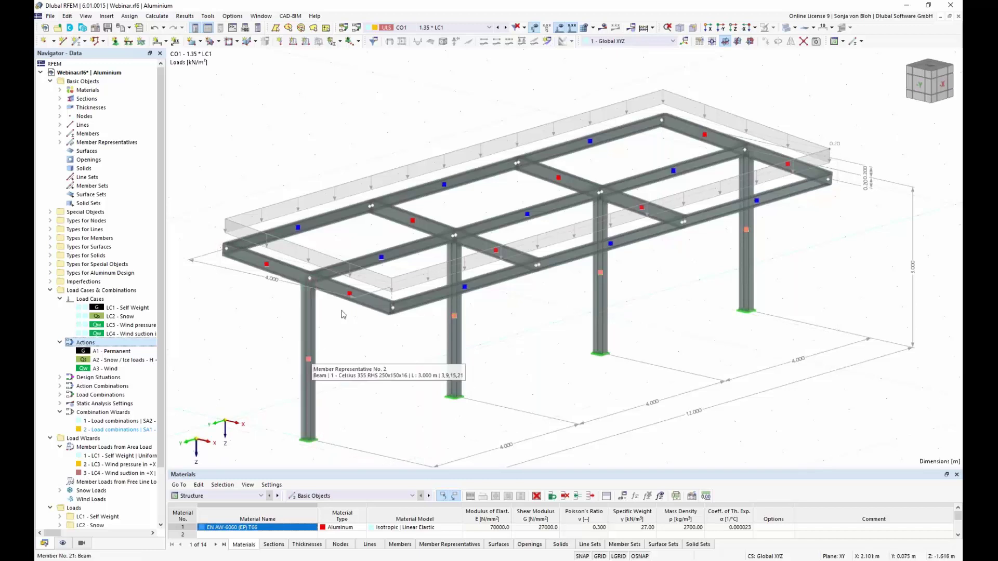
pyautogui.moveTo(382, 260)
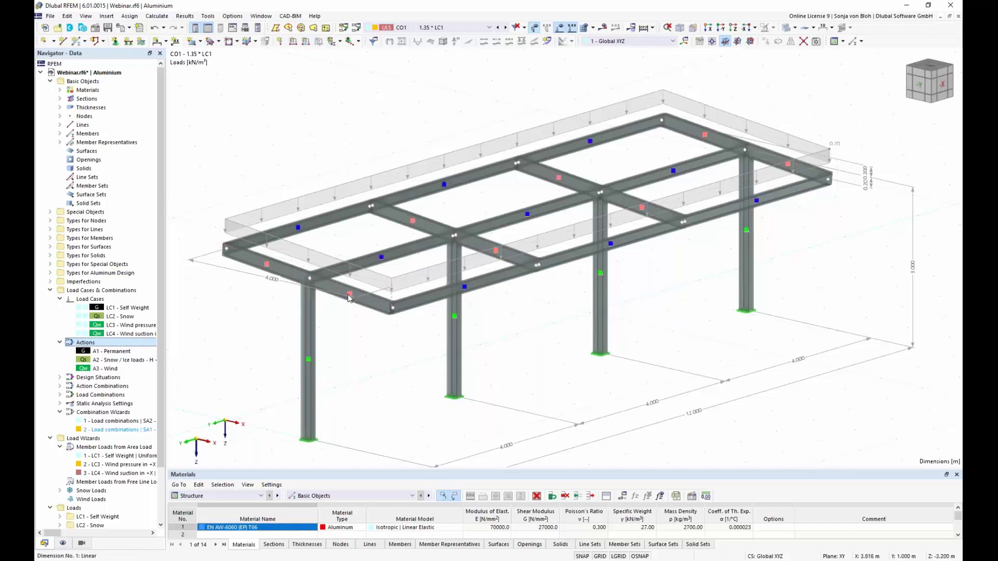
pyautogui.click(385, 266)
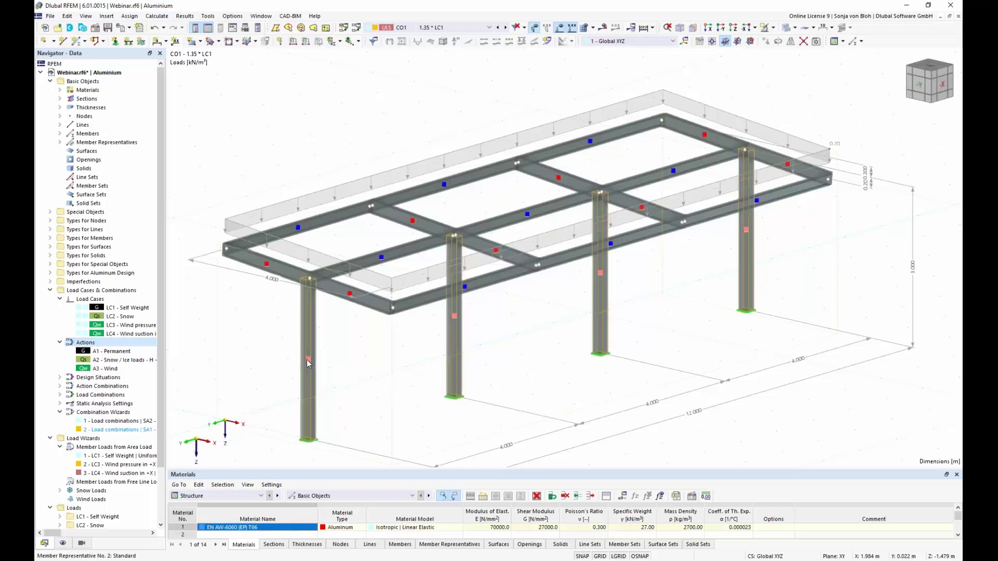
# Rename member representative No. 2, the columns, to Columns.
pyautogui.doubleClick(308, 360)
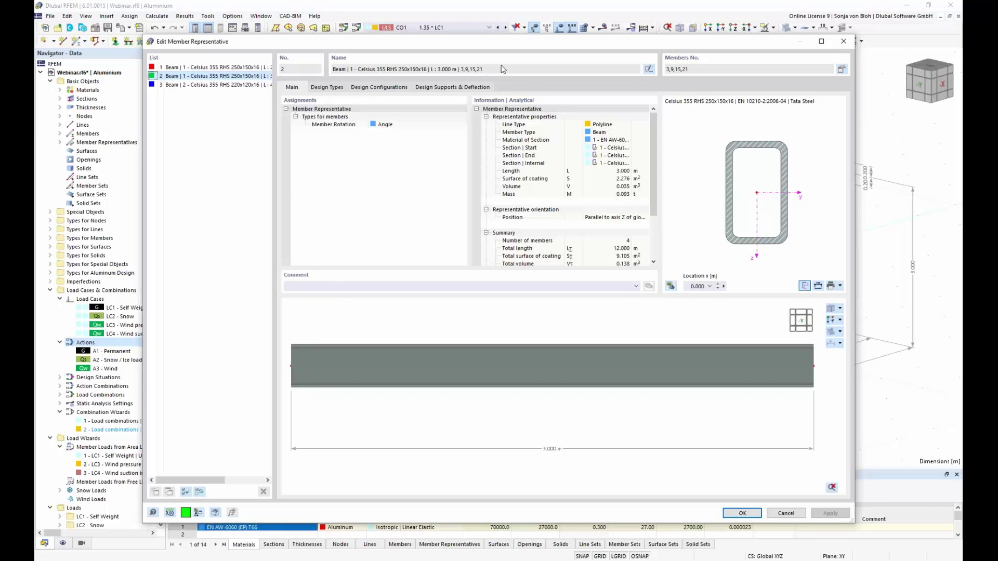
pyautogui.click(648, 69)
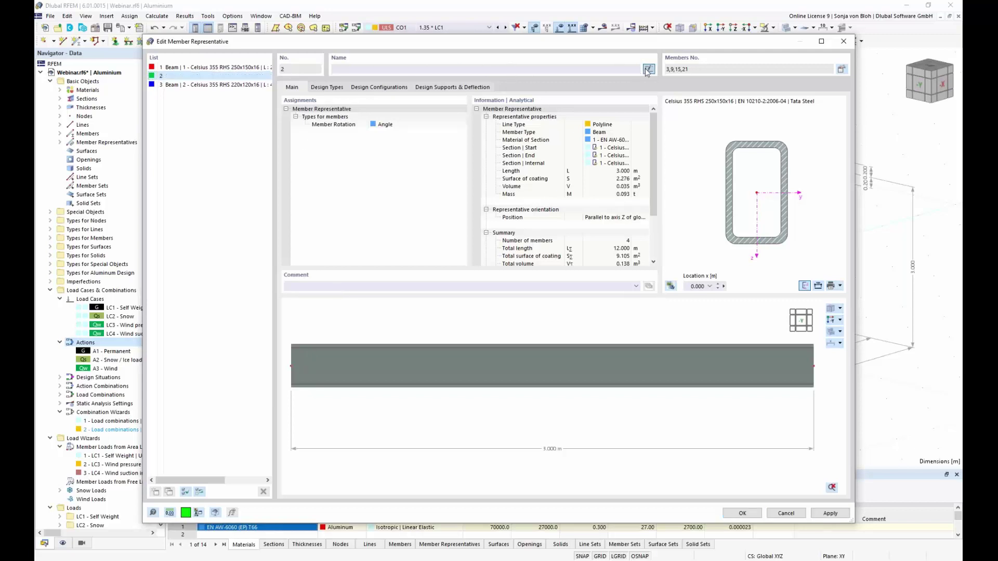
pyautogui.write('Co')
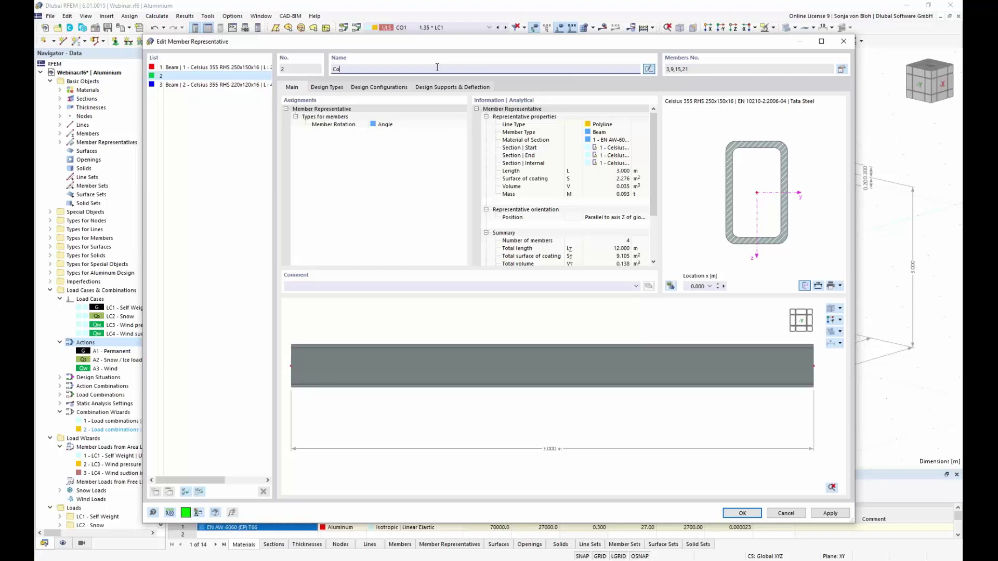
pyautogui.write('lumns')
pyautogui.click(223, 67)
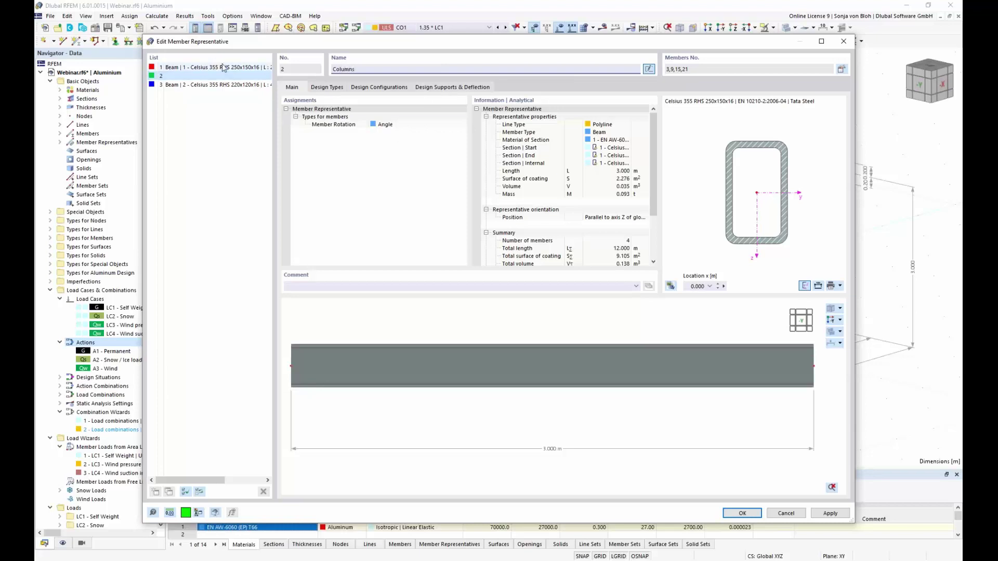
# Rename member representative 1 to Members.
pyautogui.moveTo(362, 42); pyautogui.dragTo(391, 327)
pyautogui.tripleClick(461, 355)
pyautogui.press('BackSpace')
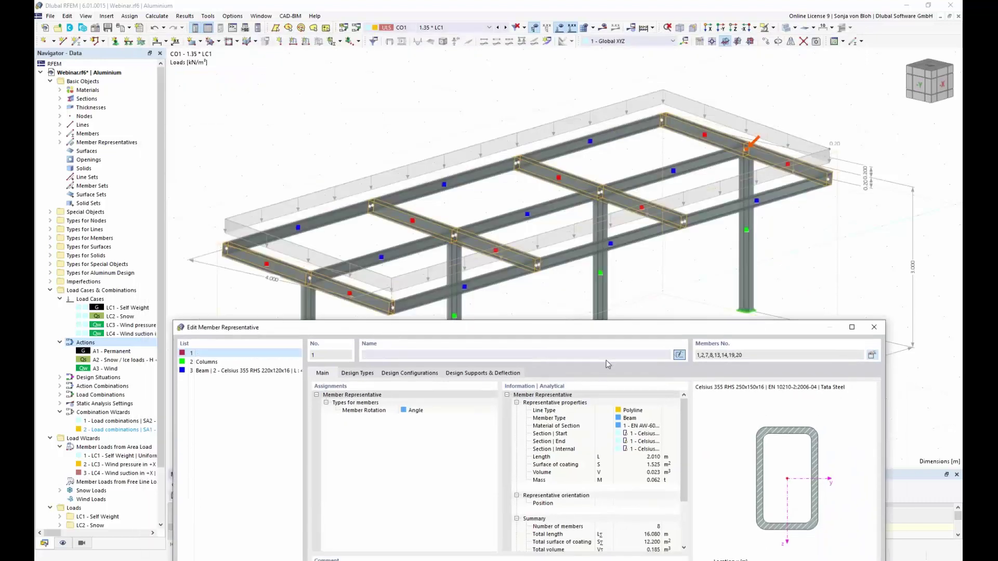
pyautogui.write('Members')
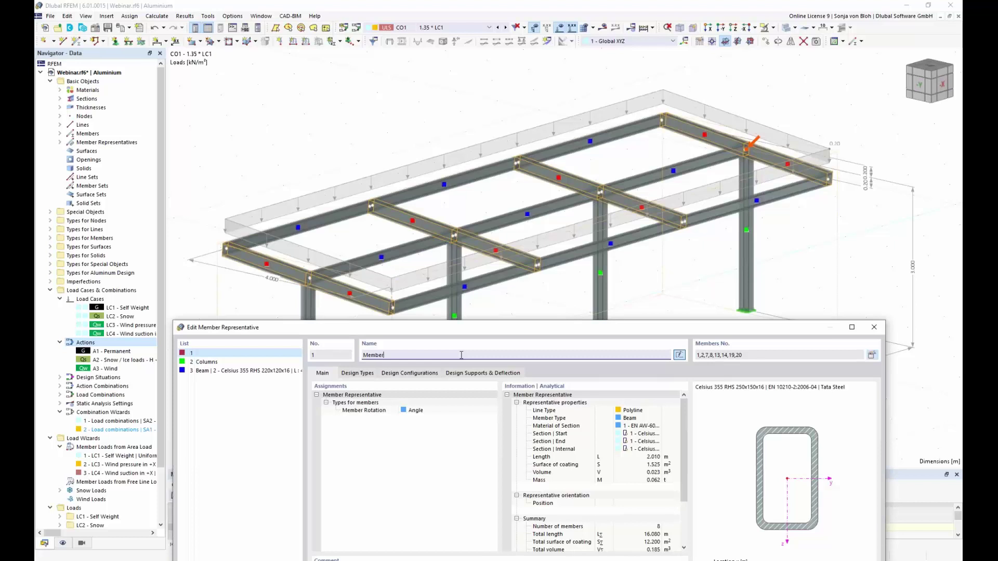
# Rename member representative 3 to Purlins and reselect Columns.
pyautogui.click(248, 372)
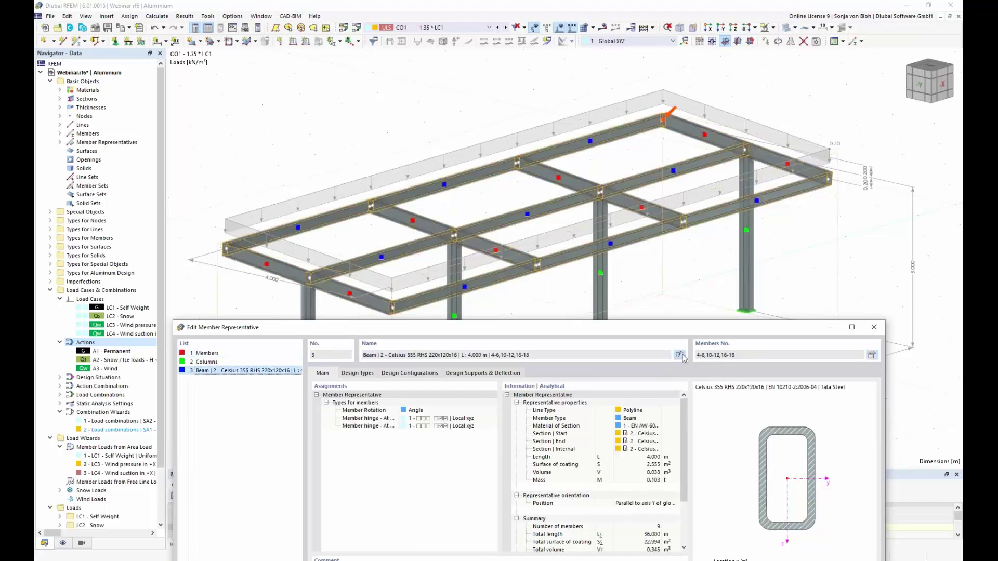
pyautogui.click(680, 356)
pyautogui.write('Purlins')
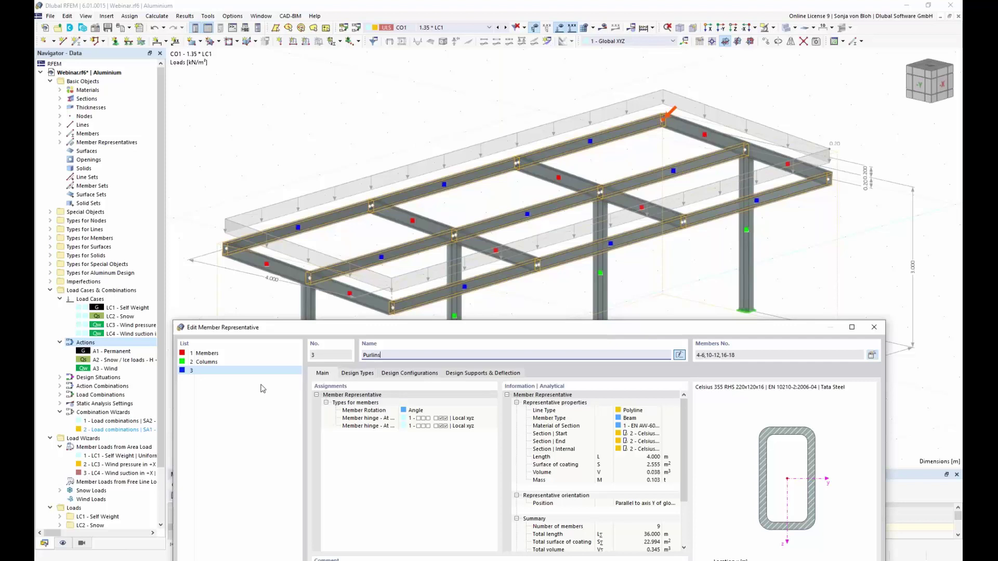
pyautogui.click(214, 363)
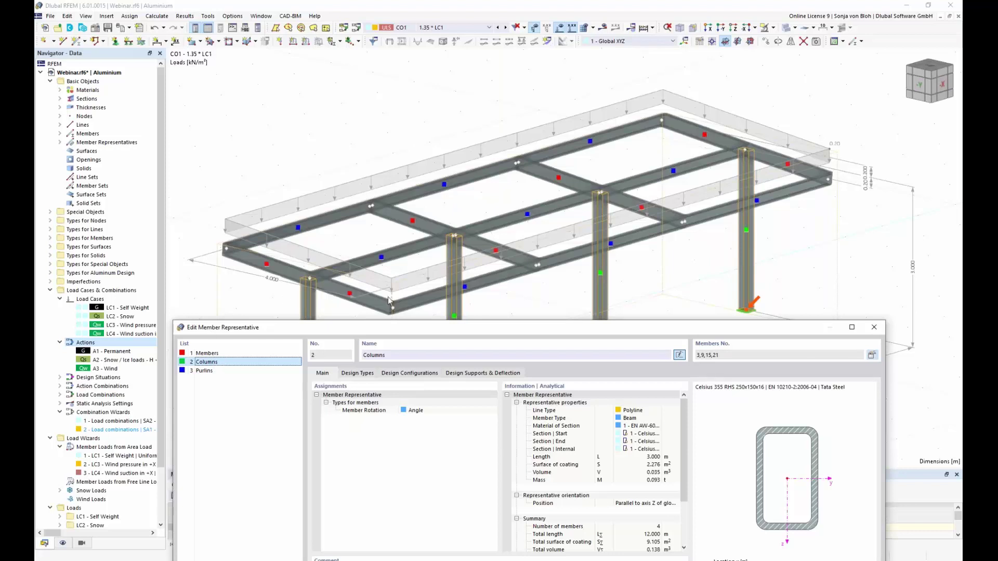
pyautogui.moveTo(400, 323); pyautogui.dragTo(395, 113)
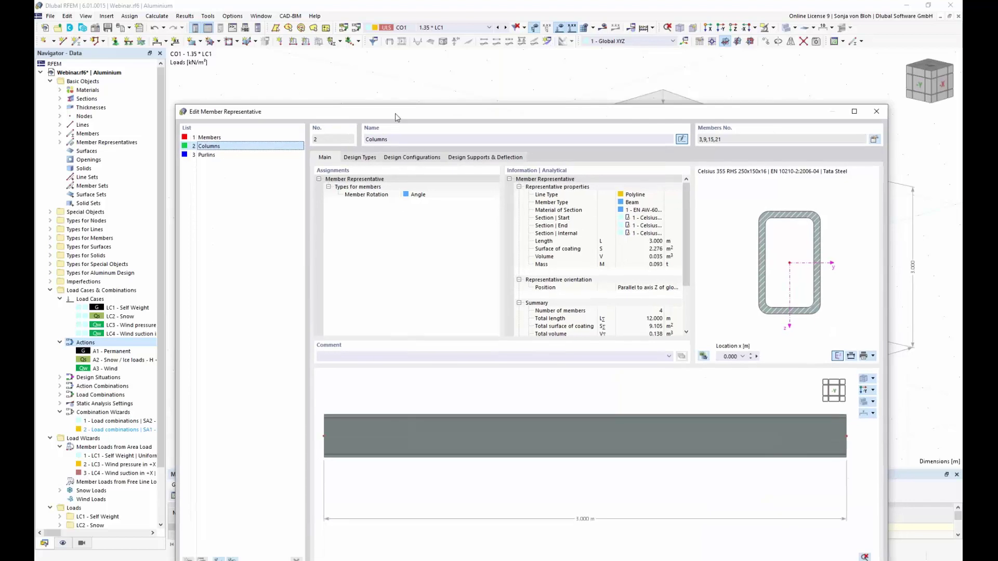
# Show the Columns representative's Aluminium Design assignments under EN 1999 | DIN | 2021-03.
pyautogui.click(363, 157)
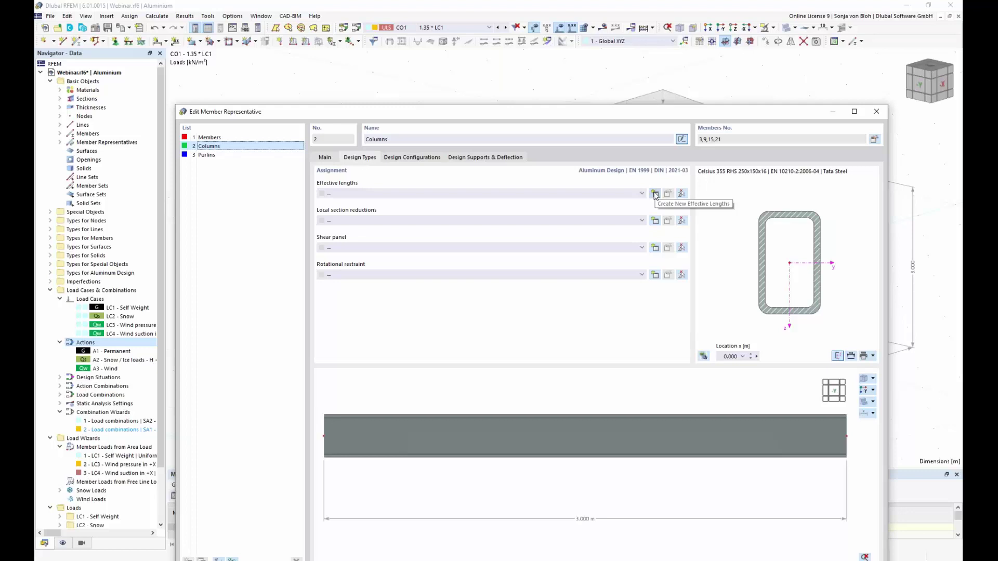
# Create Standard effective lengths for Columns without torsional buckling checks, start fixed and end free.
pyautogui.click(655, 195)
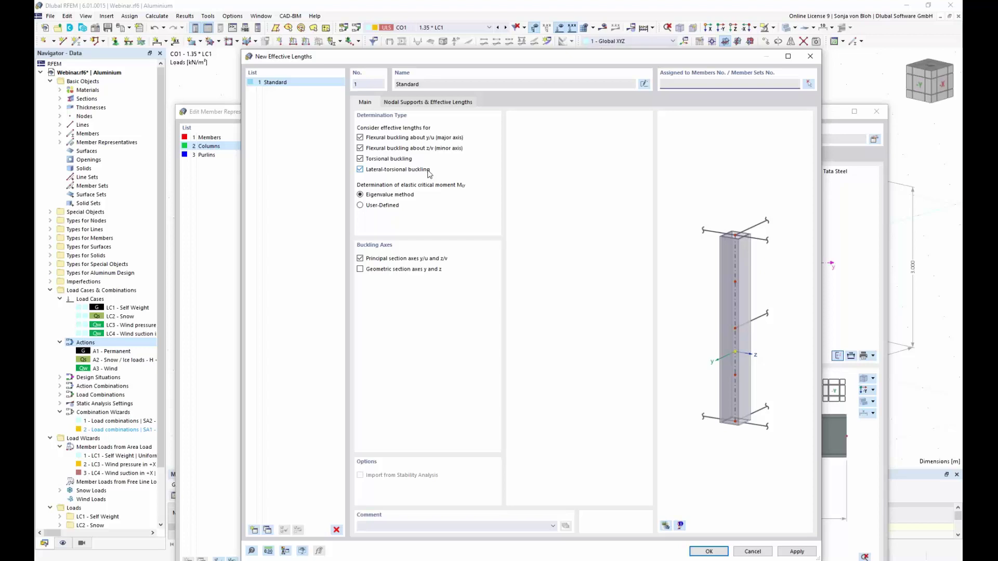
pyautogui.click(359, 158)
pyautogui.click(360, 170)
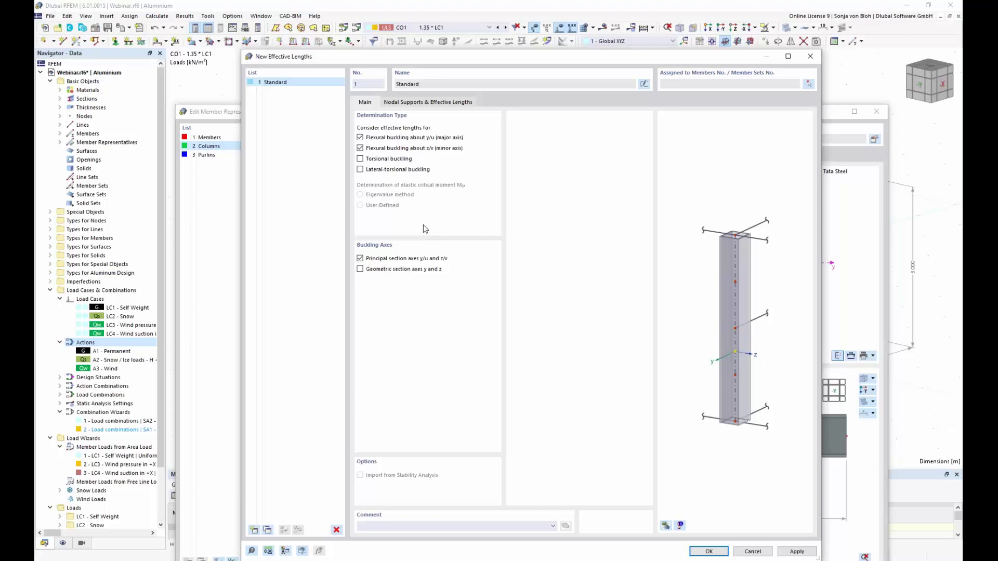
pyautogui.click(448, 102)
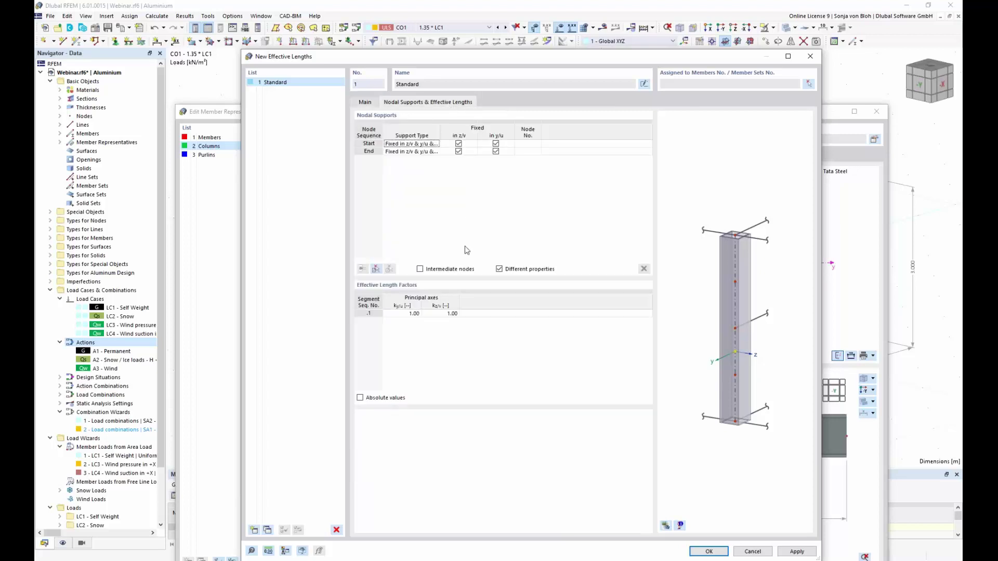
pyautogui.click(459, 151)
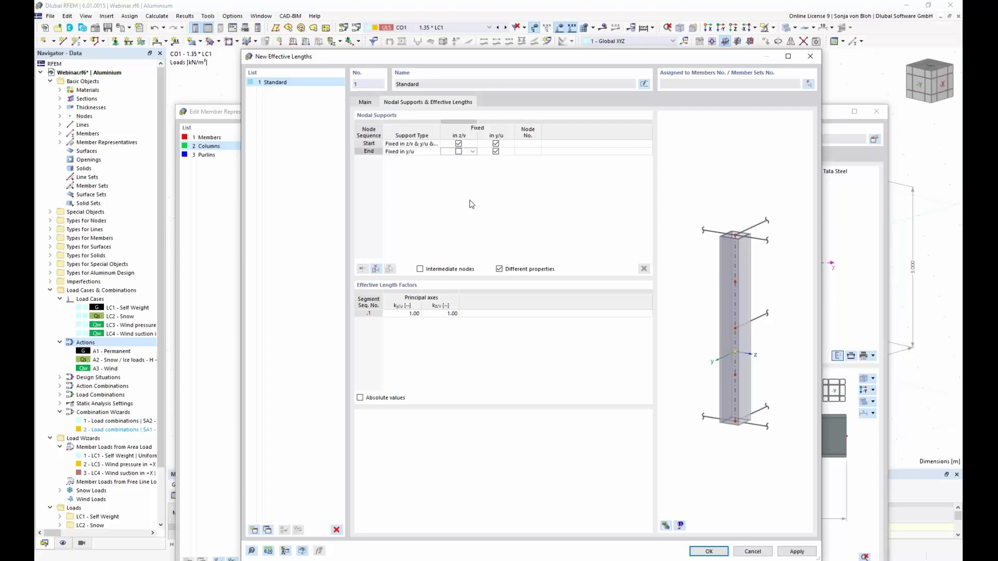
pyautogui.click(496, 151)
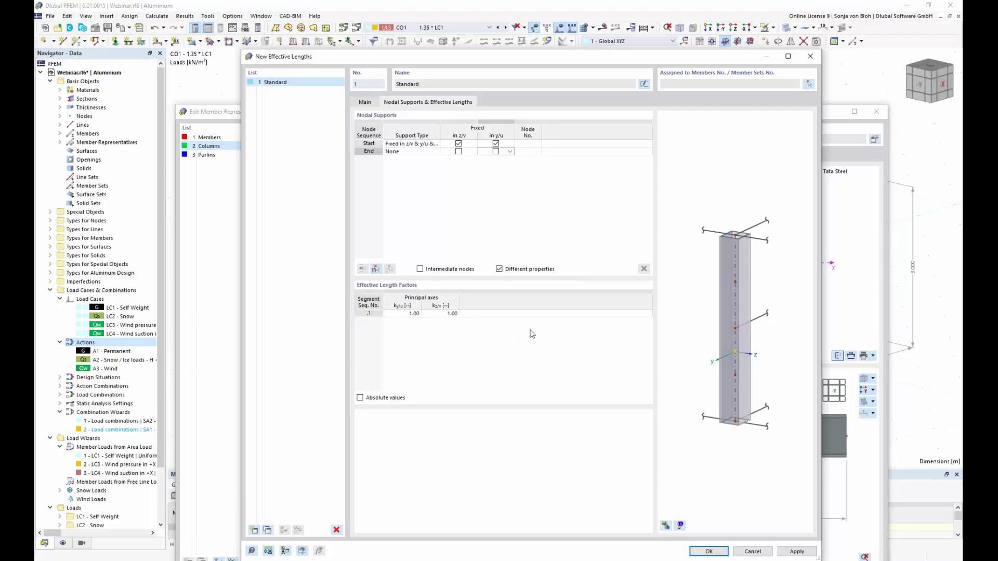
pyautogui.click(708, 551)
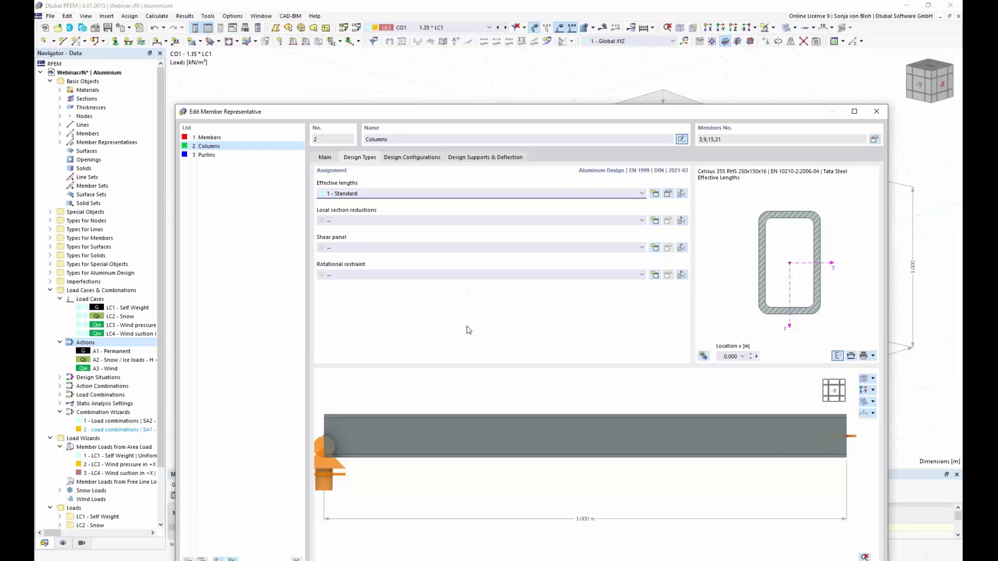
# Rename the Columns ultimate configuration from Default to Columns after reviewing its stability settings.
pyautogui.click(420, 157)
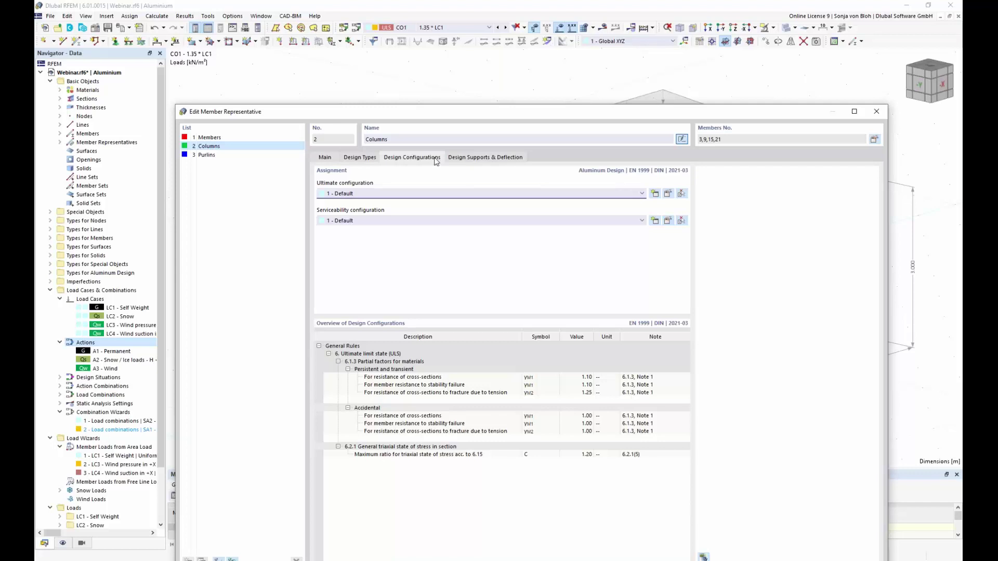
pyautogui.click(668, 193)
pyautogui.moveTo(437, 99); pyautogui.dragTo(498, 285)
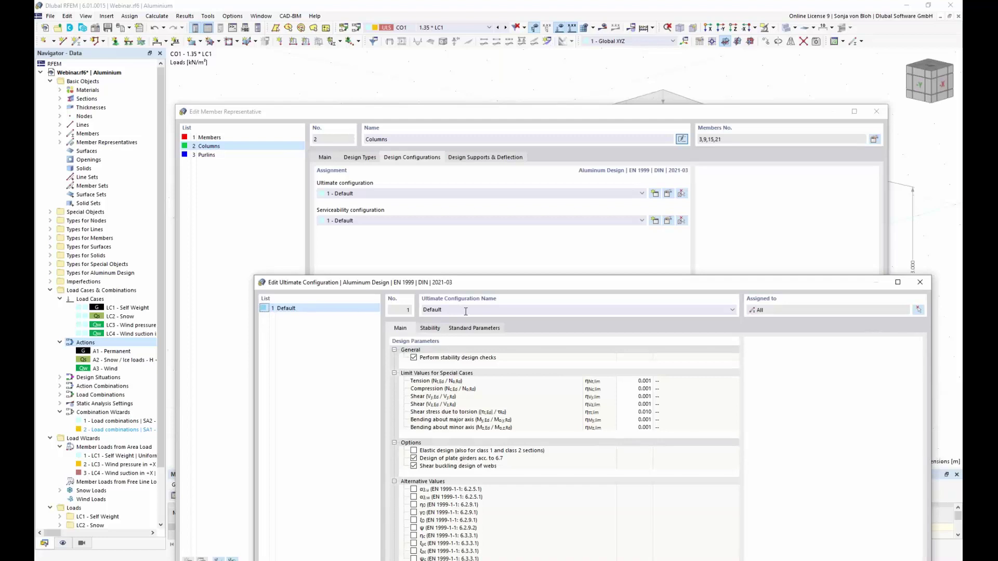
pyautogui.doubleClick(463, 310)
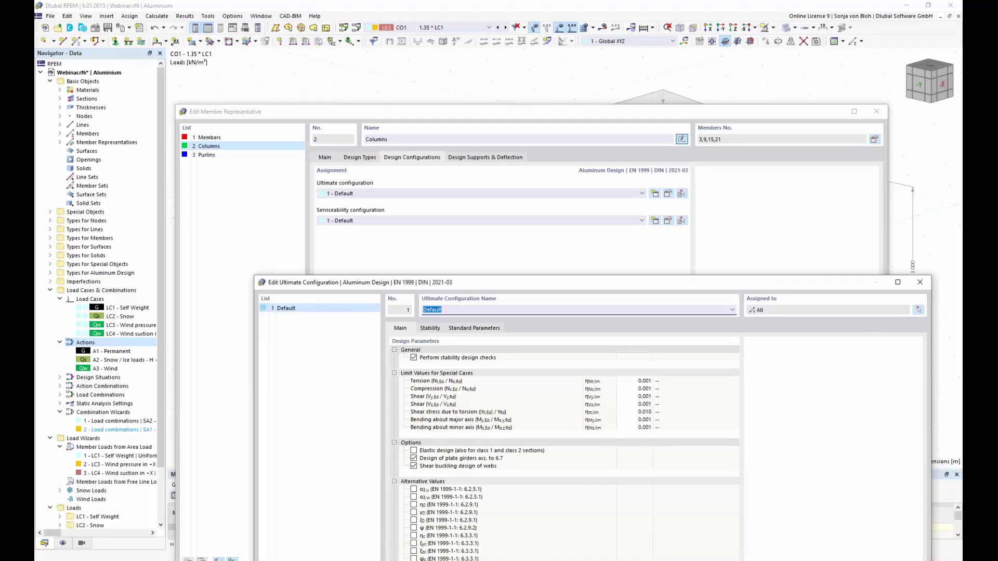
pyautogui.write('Columns')
pyautogui.moveTo(451, 282); pyautogui.dragTo(436, 107)
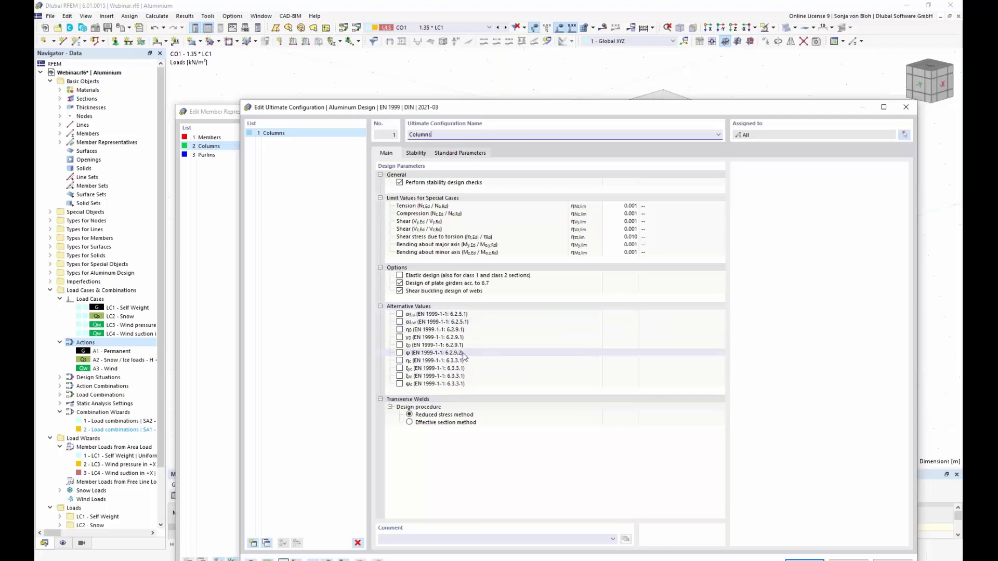
pyautogui.click(419, 152)
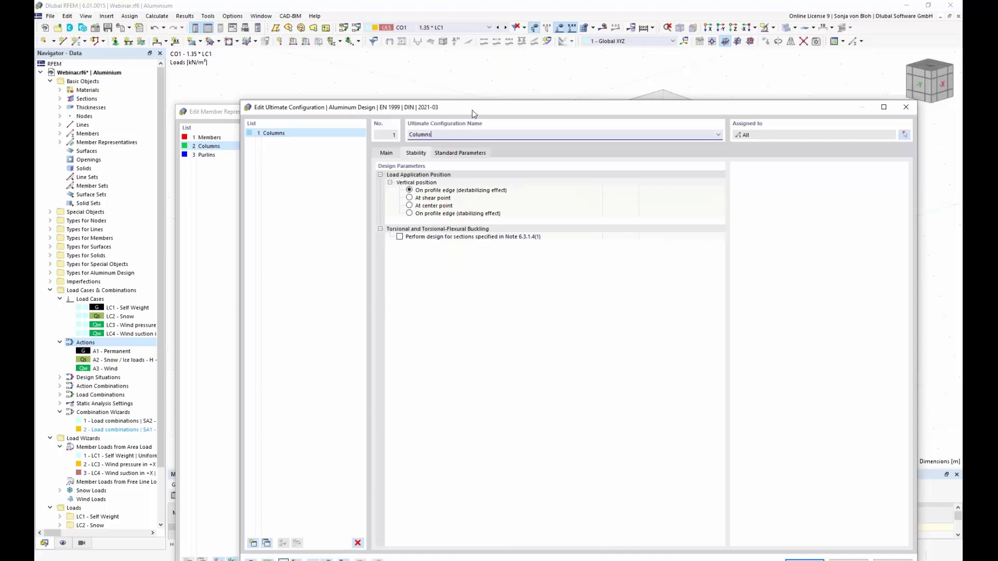
pyautogui.moveTo(473, 114); pyautogui.dragTo(442, 217)
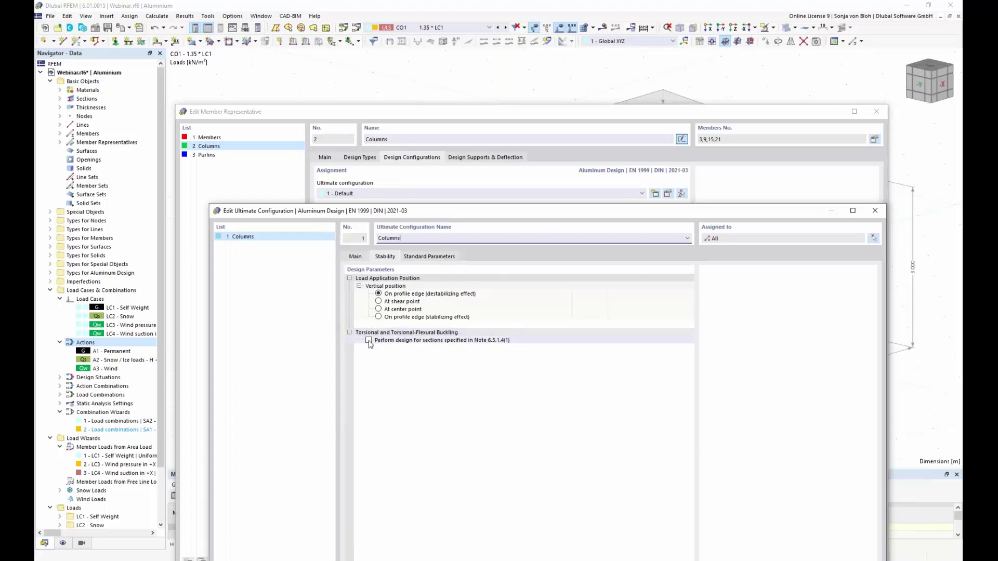
pyautogui.moveTo(456, 210); pyautogui.dragTo(433, 85)
pyautogui.click(330, 130)
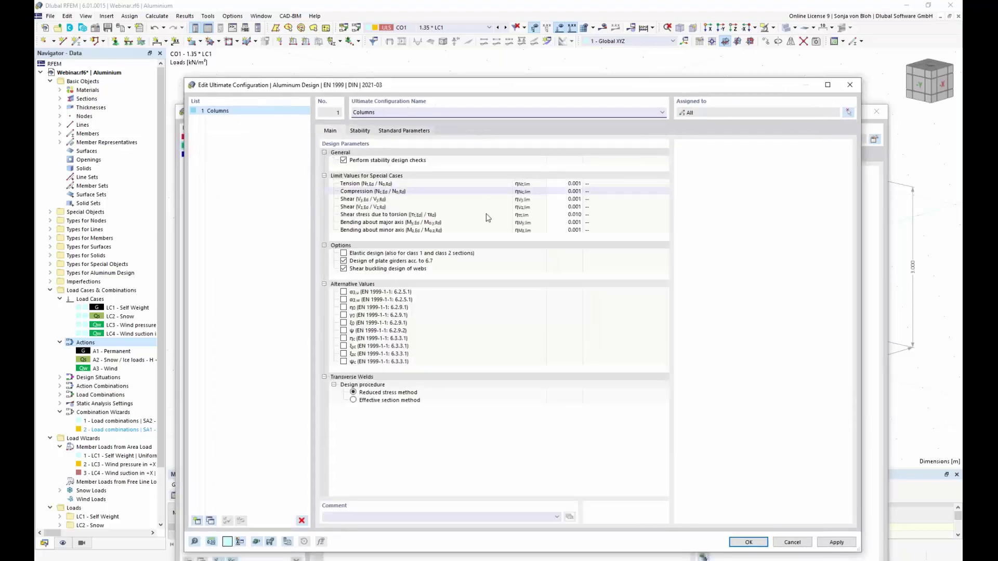
pyautogui.click(755, 544)
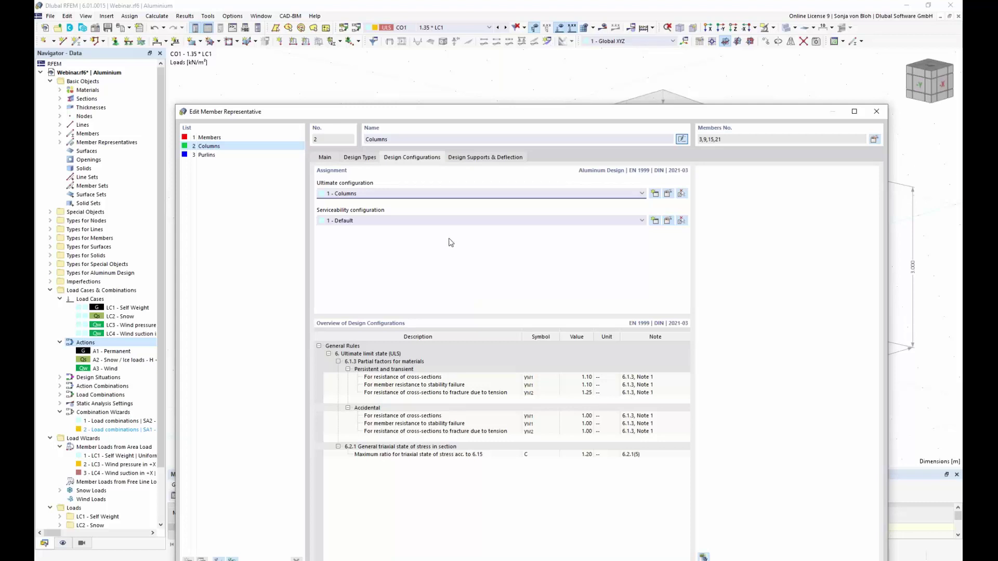
# Set the Columns serviceability configuration to none ('--').
pyautogui.click(641, 221)
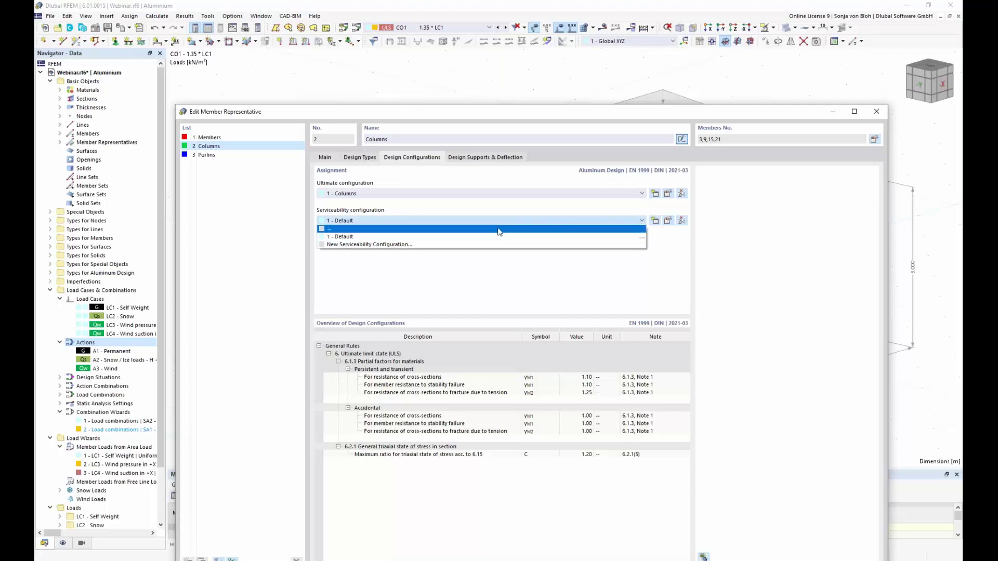
pyautogui.click(514, 228)
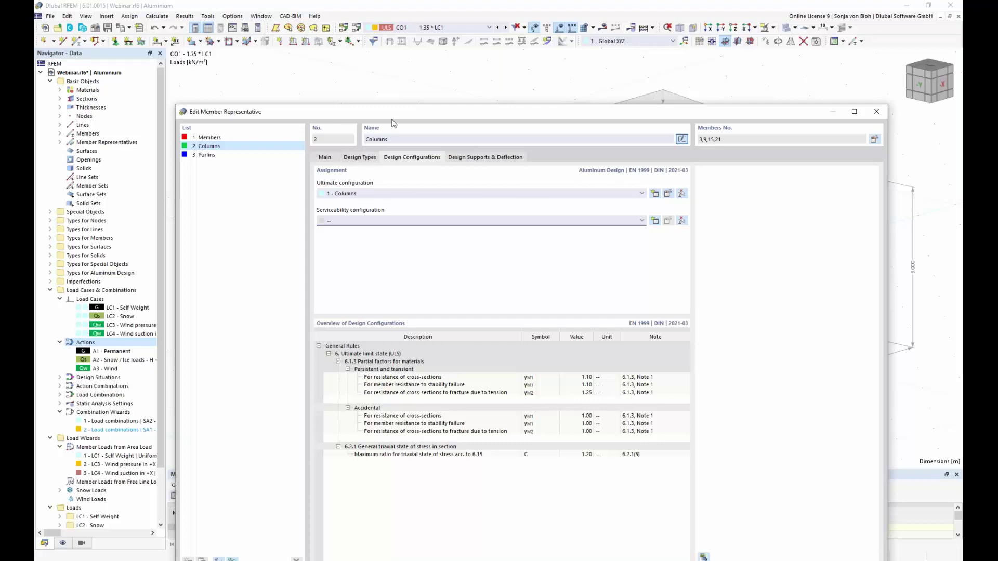
pyautogui.moveTo(404, 111); pyautogui.dragTo(405, 54)
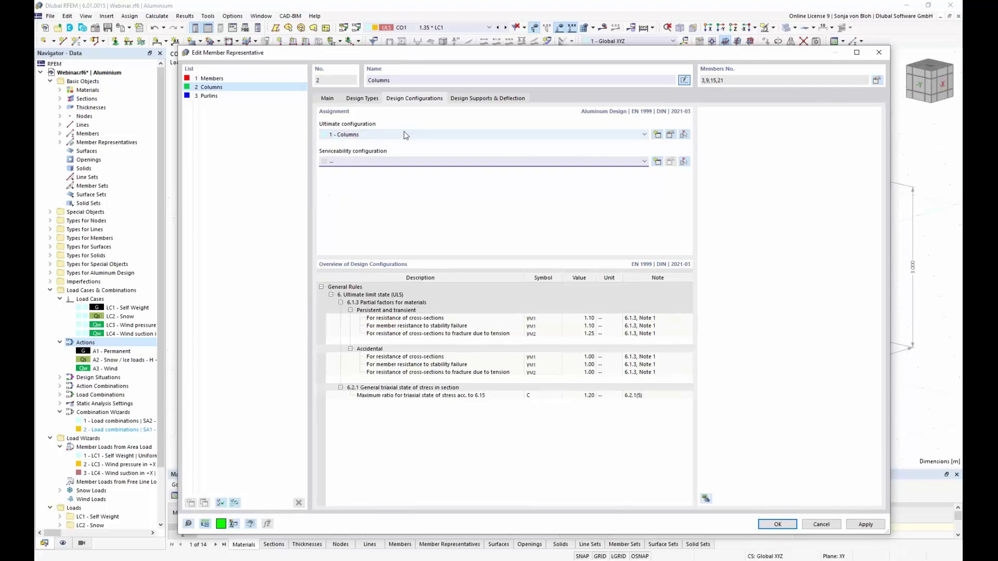
# Rename member representative 1 from Members to Beams.
pyautogui.click(218, 79)
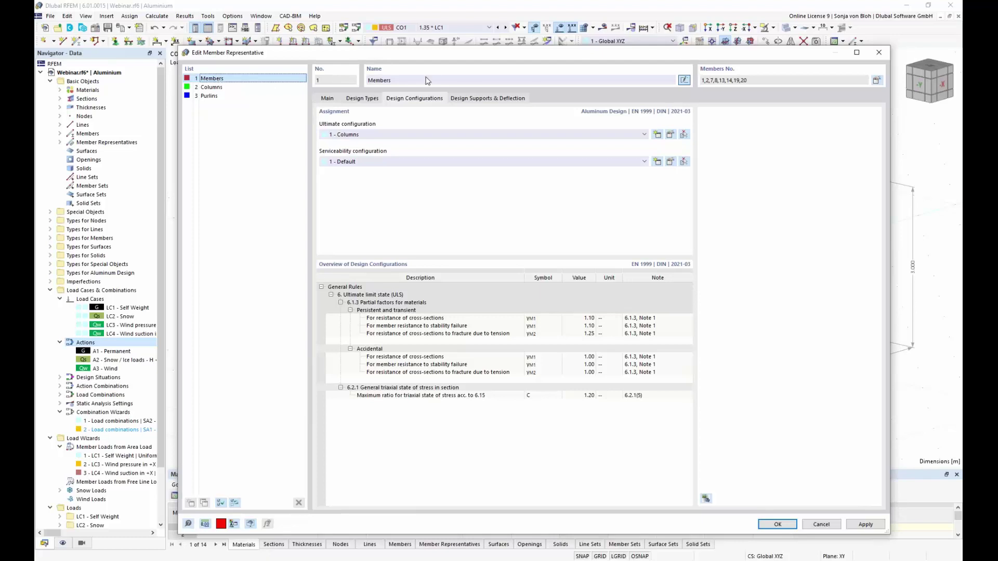
pyautogui.click(405, 82)
pyautogui.hotkey('ctrl', 'a')
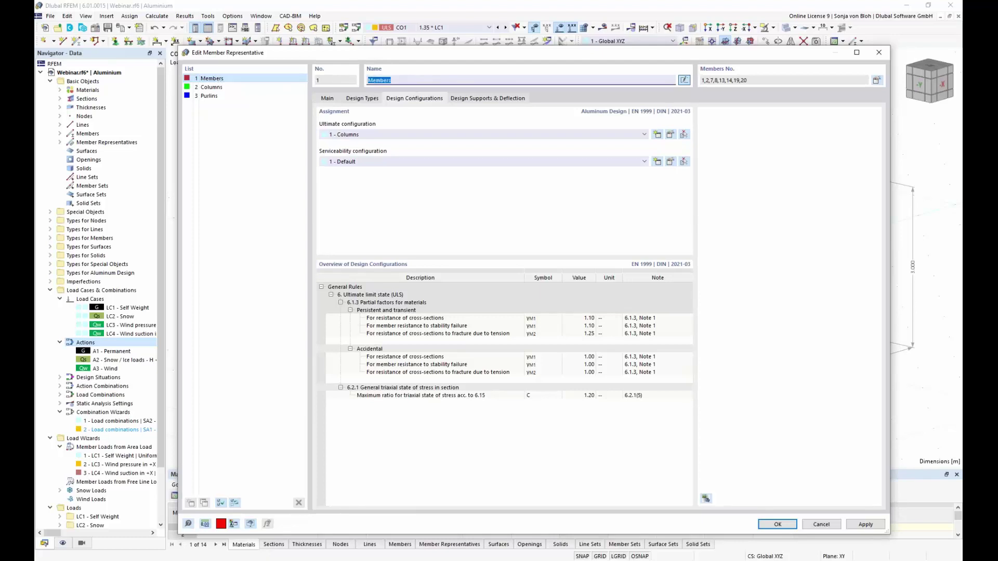
pyautogui.write('Bemas')
pyautogui.press('BackSpace')
pyautogui.press('BackSpace')
pyautogui.press('BackSpace')
pyautogui.write('ams')
# Create ultimate configuration 2 'Beams and Purlins' for Beams with stability design checks off.
pyautogui.click(658, 135)
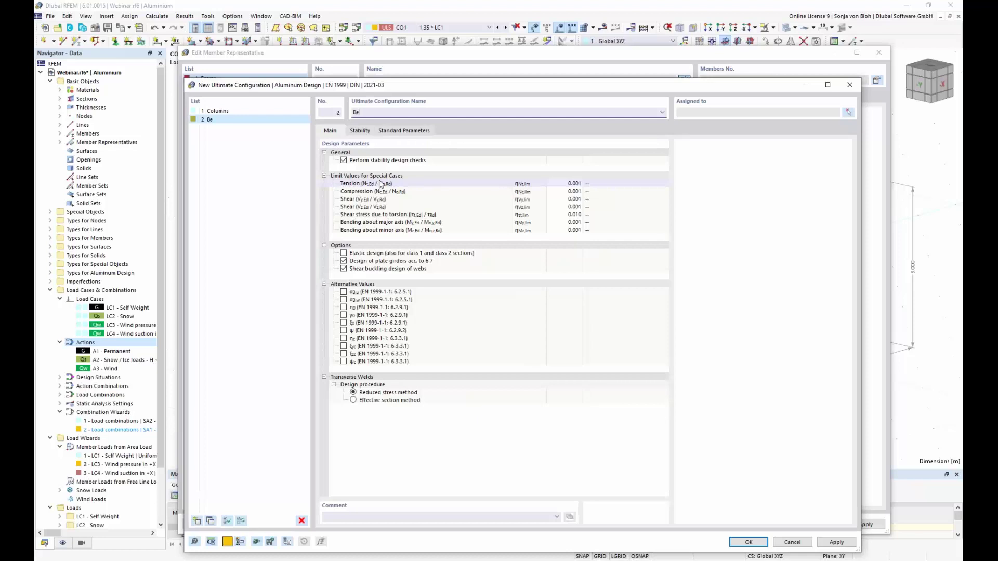
pyautogui.write('ams and Purlins')
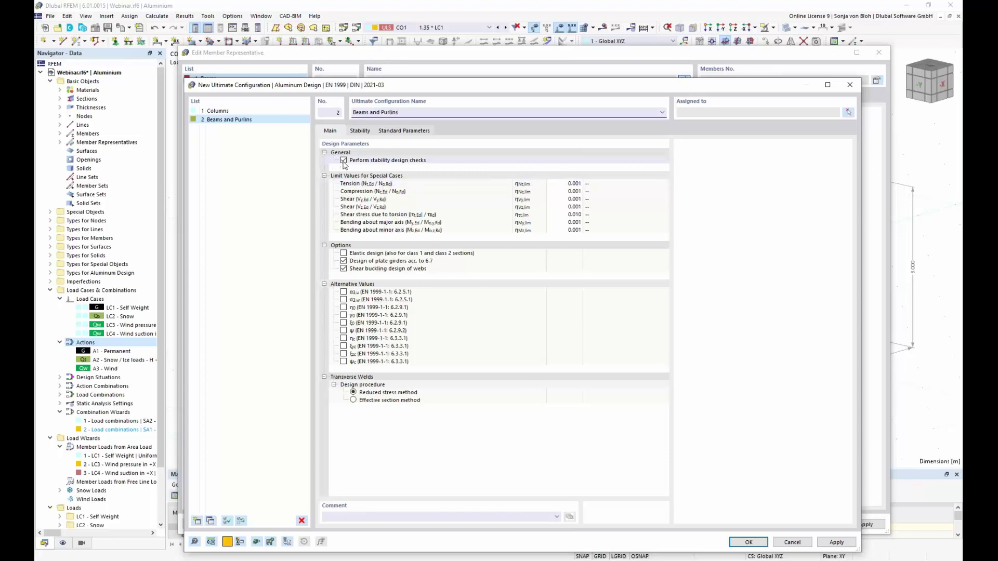
pyautogui.click(343, 160)
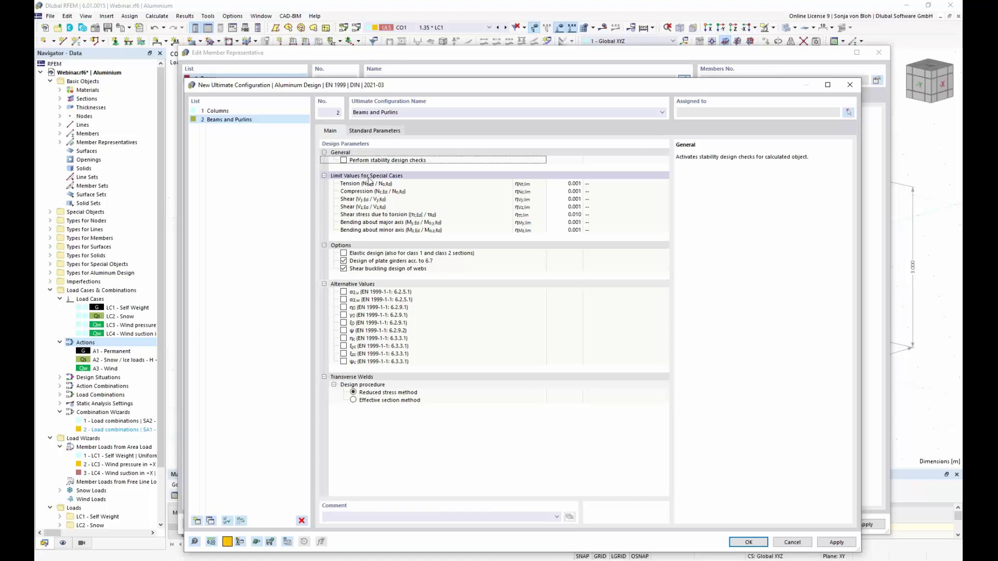
pyautogui.click(746, 543)
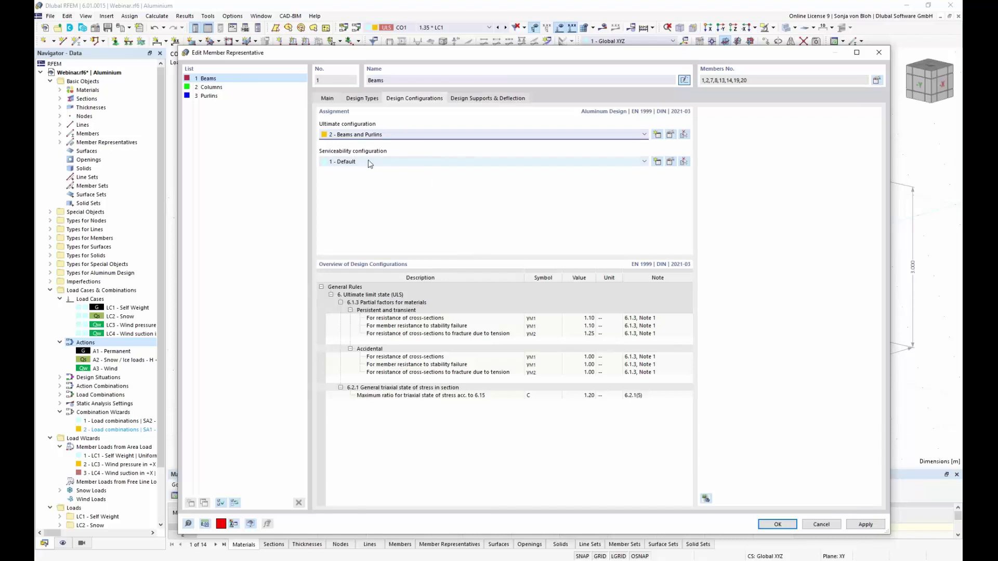
# Review the Default serviceability cantilever deflection limits, then show the Beams design supports and deflection settings.
pyautogui.click(673, 162)
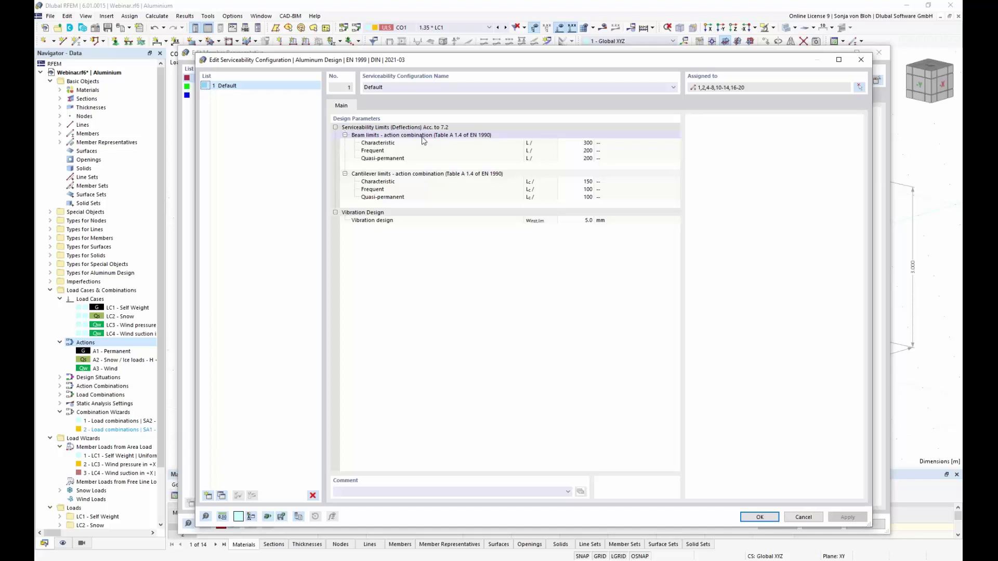
pyautogui.click(391, 176)
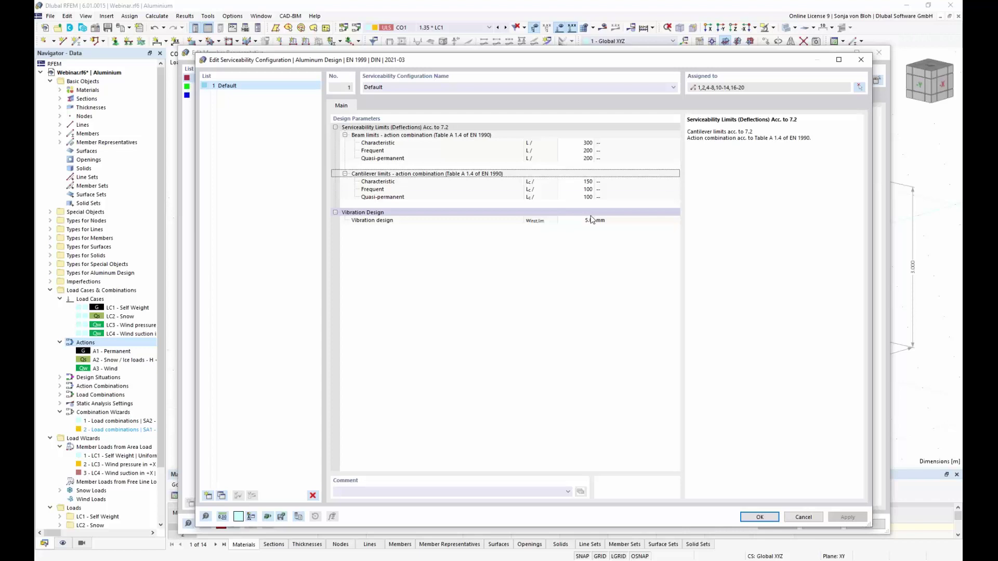
pyautogui.click(759, 518)
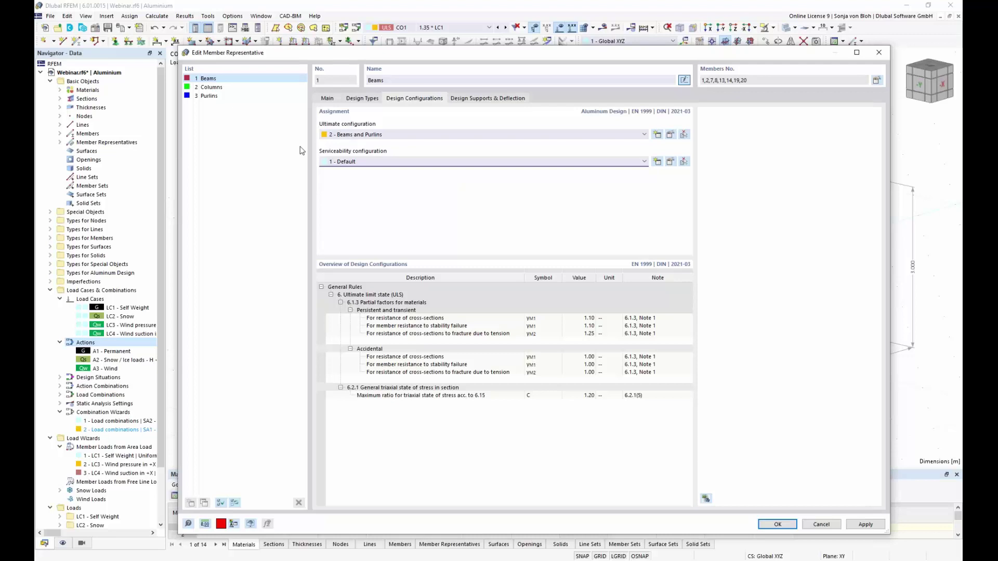
pyautogui.click(503, 100)
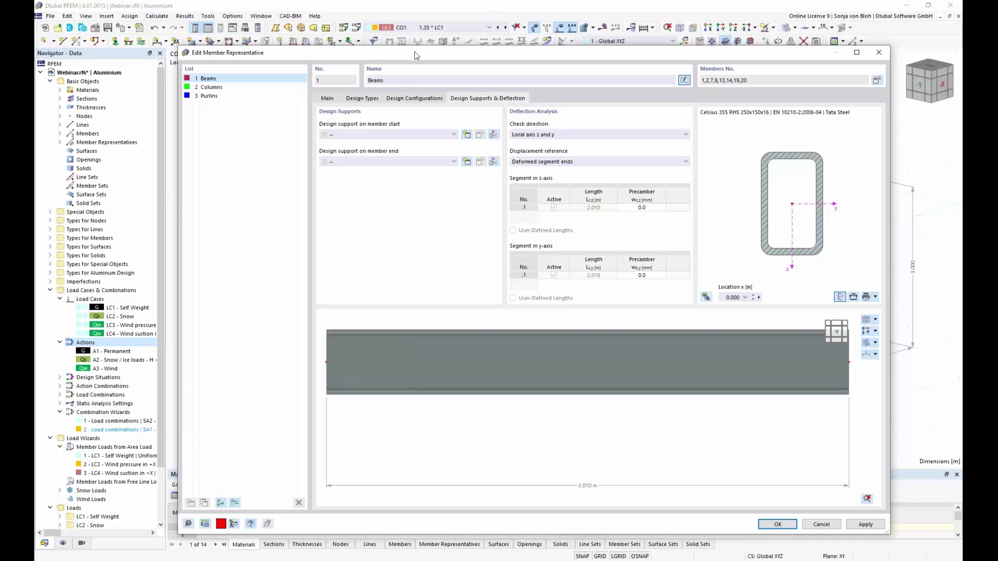
# Add a new General design support, 300 mm wide in z, at the Beams' member start.
pyautogui.moveTo(416, 55); pyautogui.dragTo(413, 84)
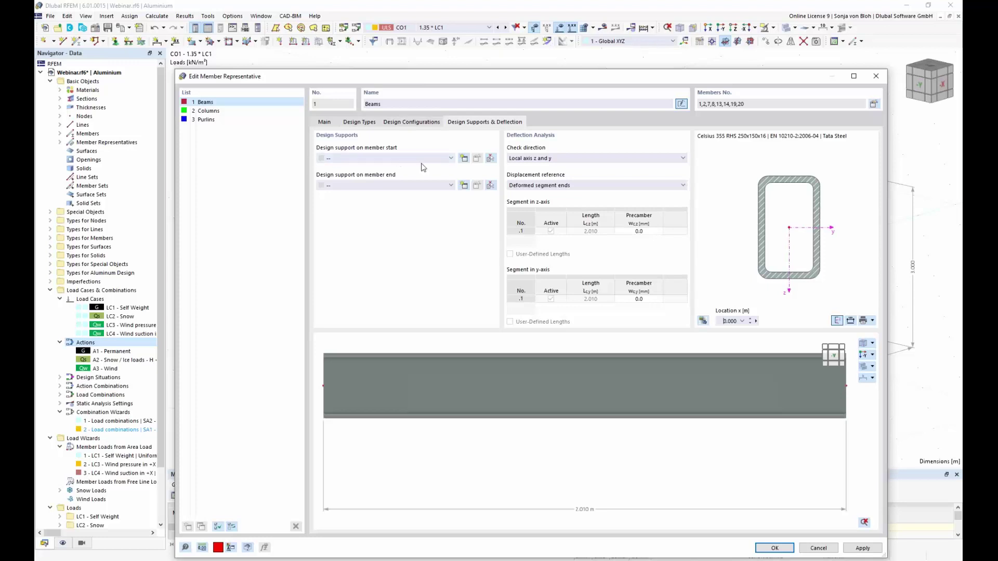
pyautogui.click(464, 158)
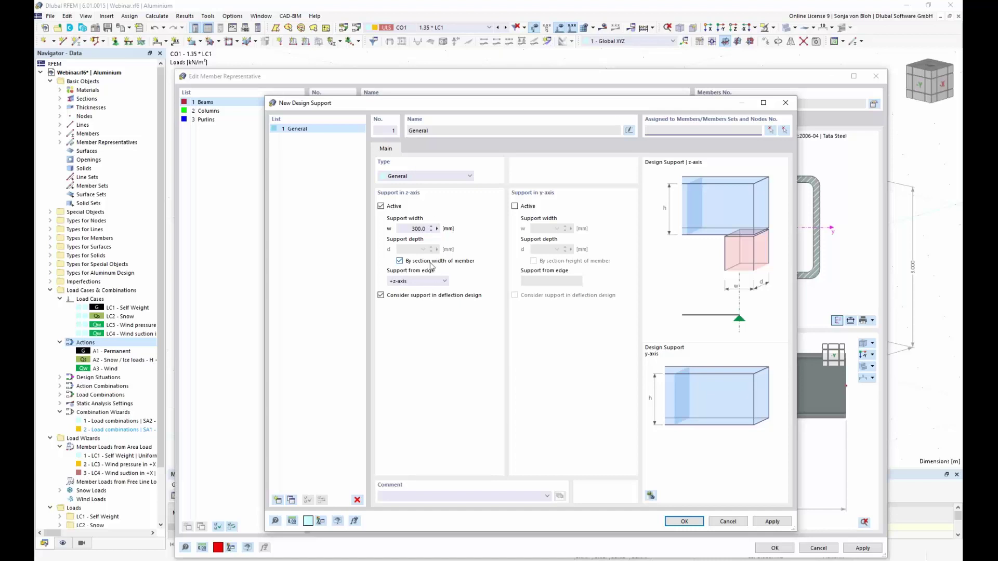
pyautogui.click(687, 523)
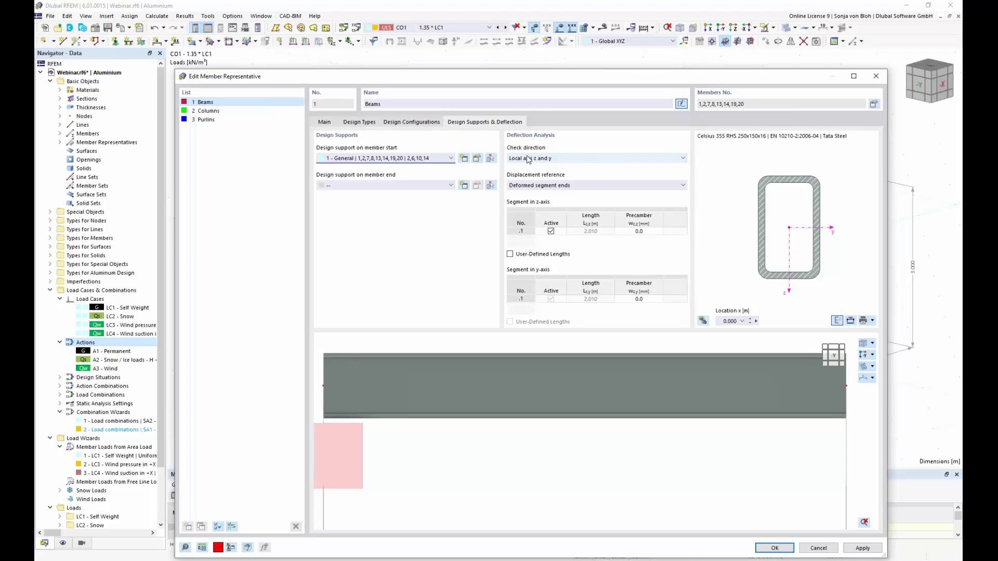
# Set the Beams' deflection check direction to local axis z, referenced to deformed segment ends.
pyautogui.click(683, 160)
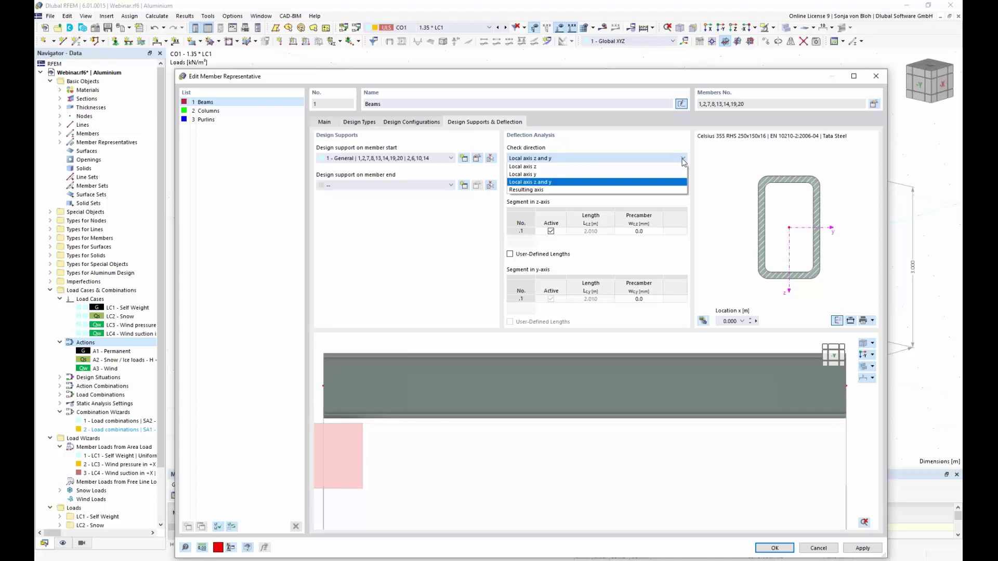
pyautogui.click(577, 167)
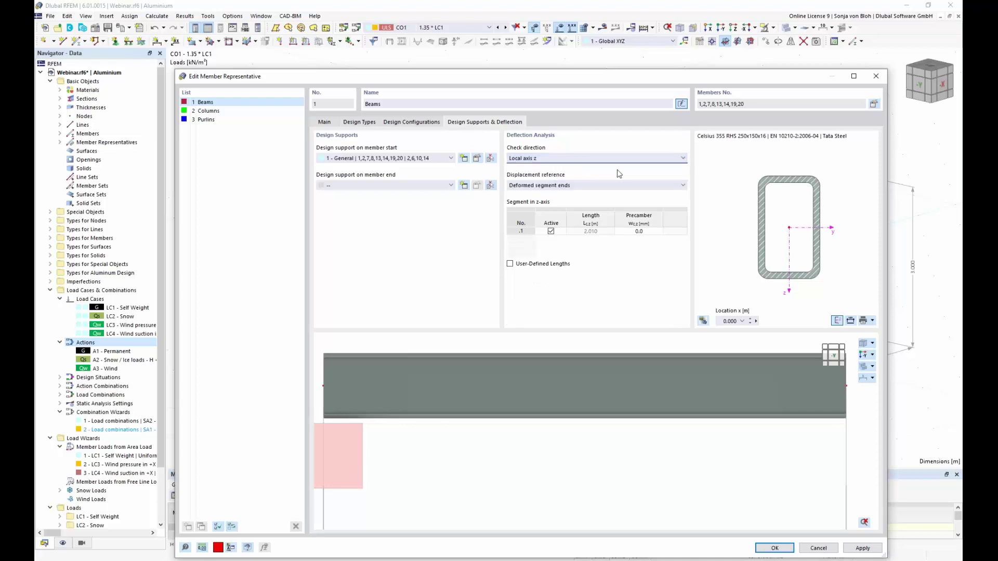
pyautogui.click(683, 186)
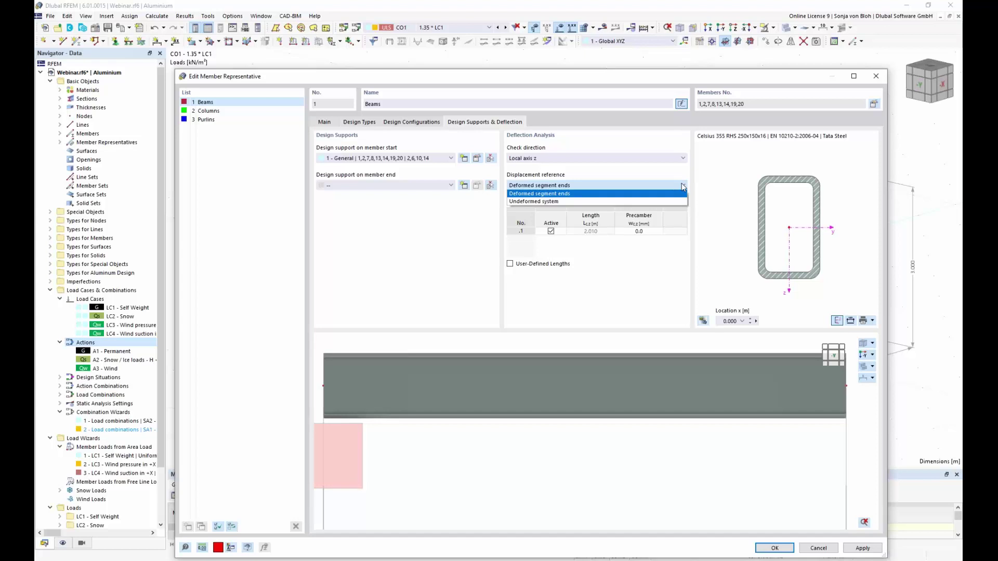
pyautogui.click(680, 184)
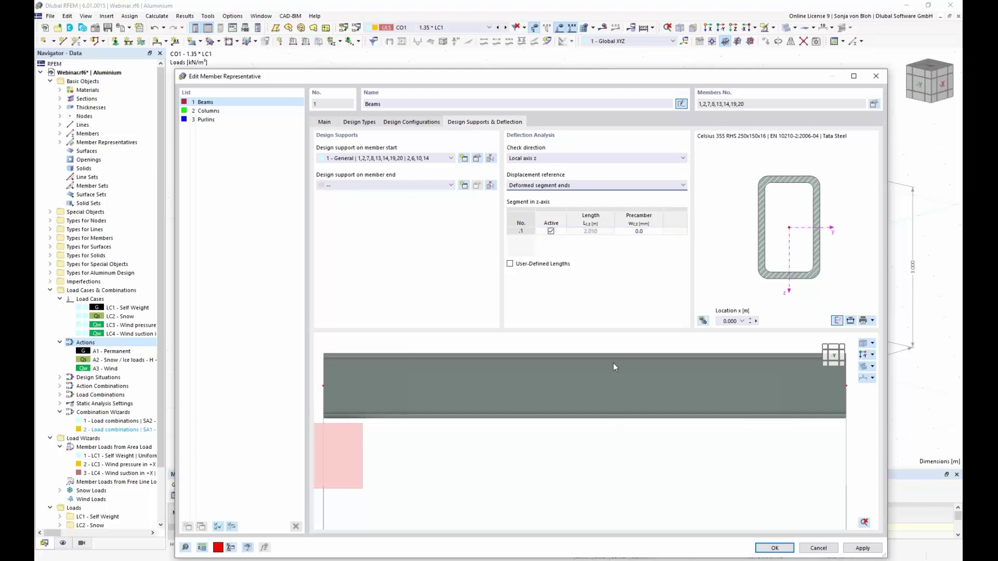
pyautogui.scroll(1, 595, 382)
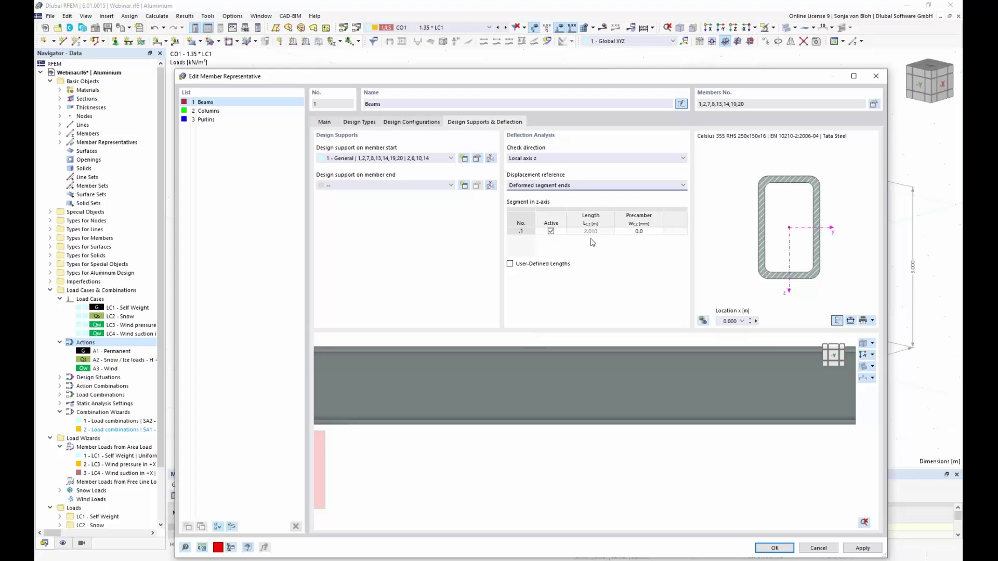
# Give the 3 Purlins representative the '2 - Beams and Purlins' ultimate design configuration.
pyautogui.click(210, 120)
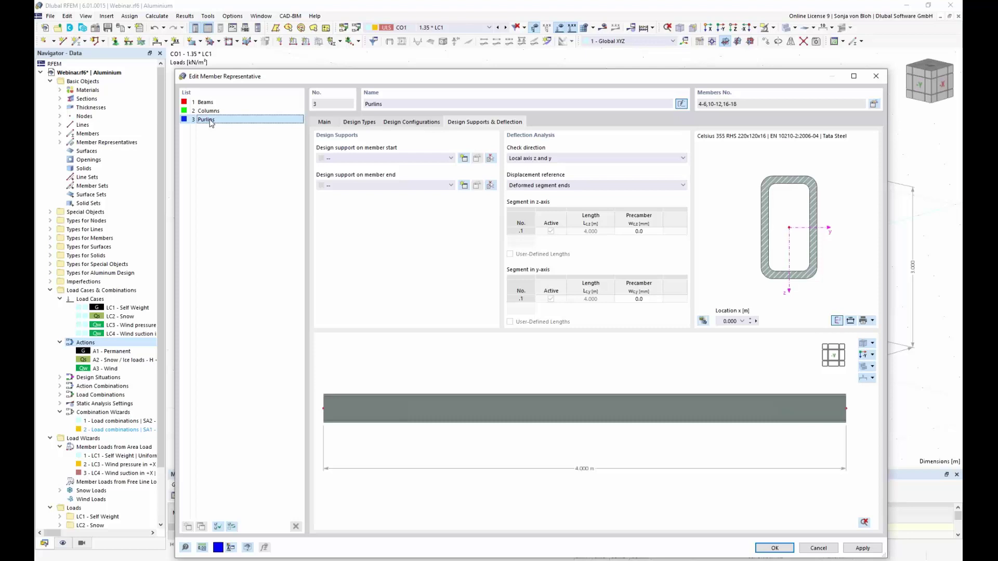
pyautogui.click(422, 123)
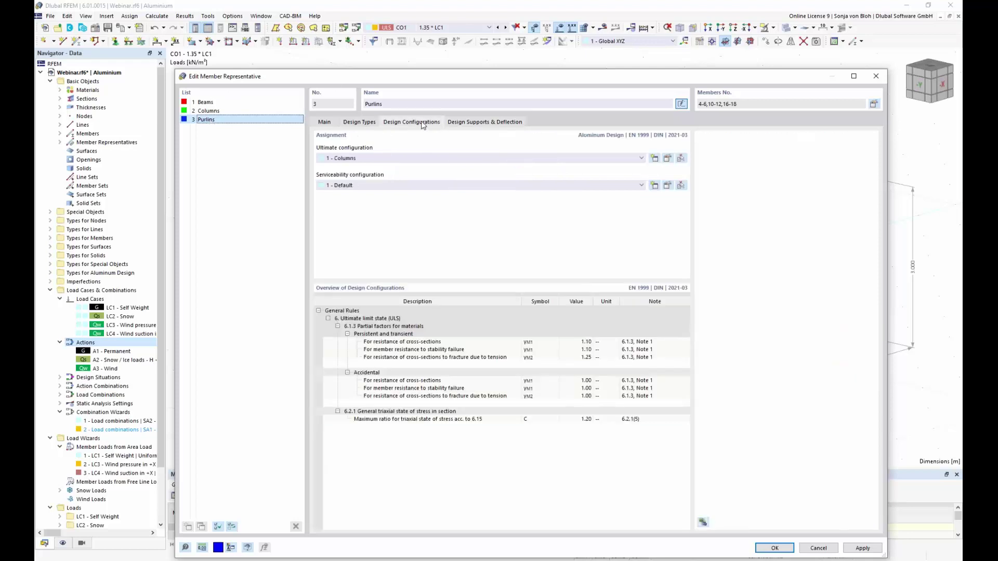
pyautogui.click(520, 159)
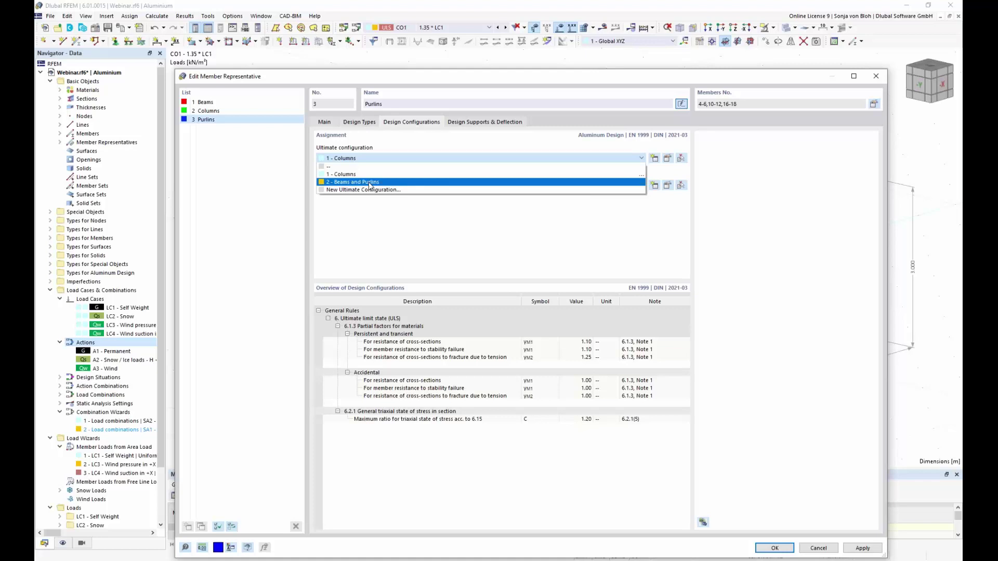
pyautogui.click(370, 183)
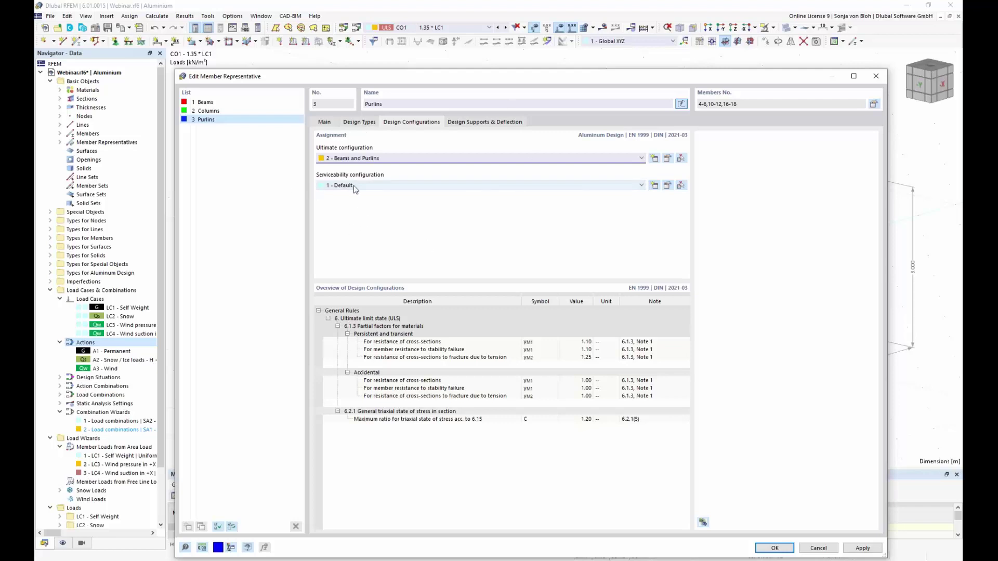
pyautogui.click(498, 124)
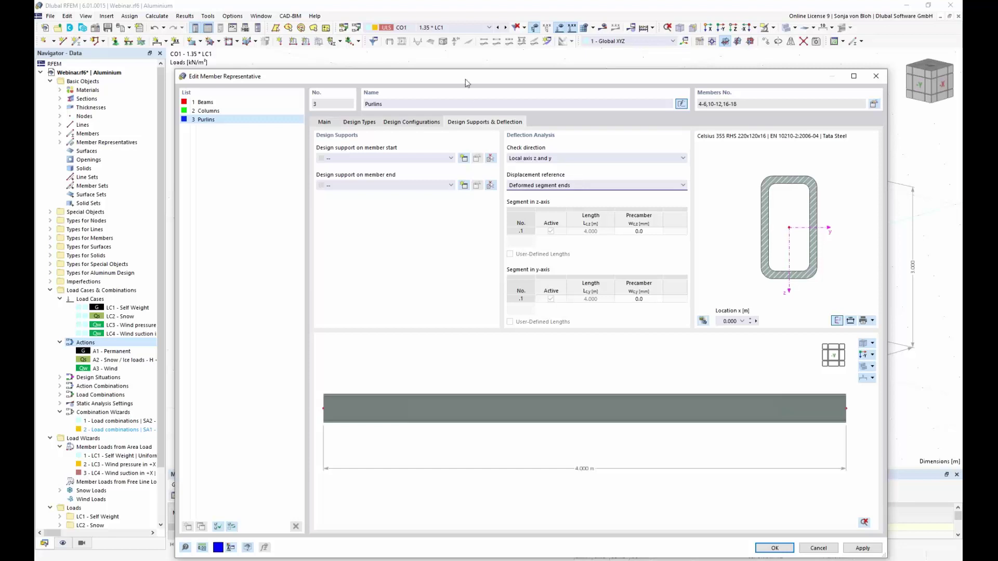
# Set the Purlins' member start and end design supports to '1 - General'.
pyautogui.moveTo(444, 79); pyautogui.dragTo(466, 291)
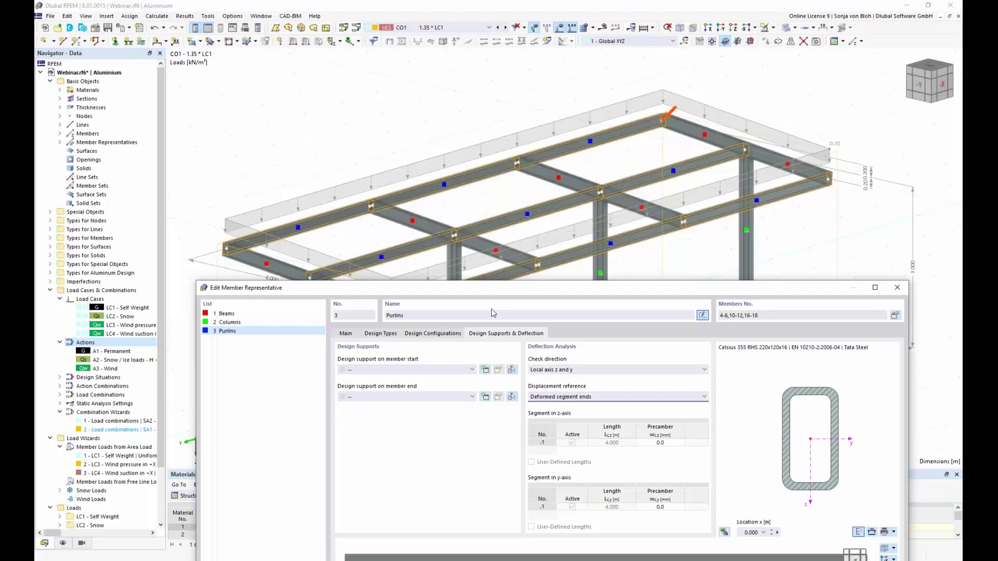
pyautogui.click(469, 370)
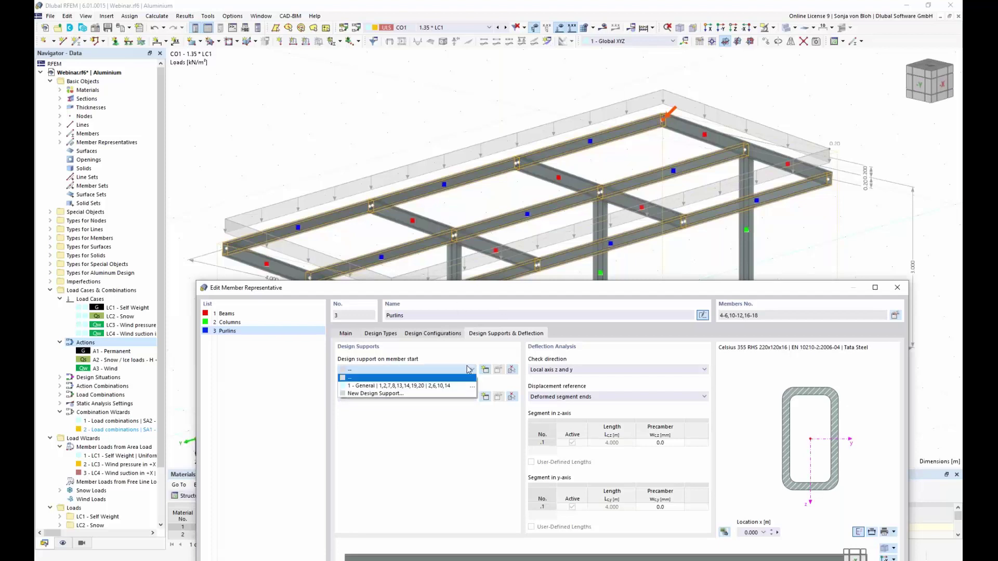
pyautogui.click(434, 386)
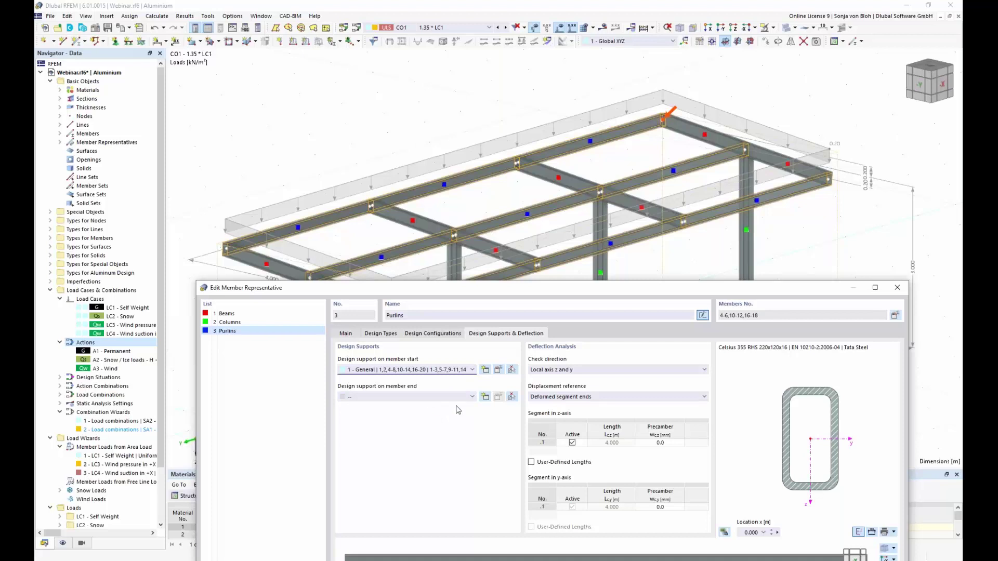
pyautogui.click(472, 397)
pyautogui.click(426, 416)
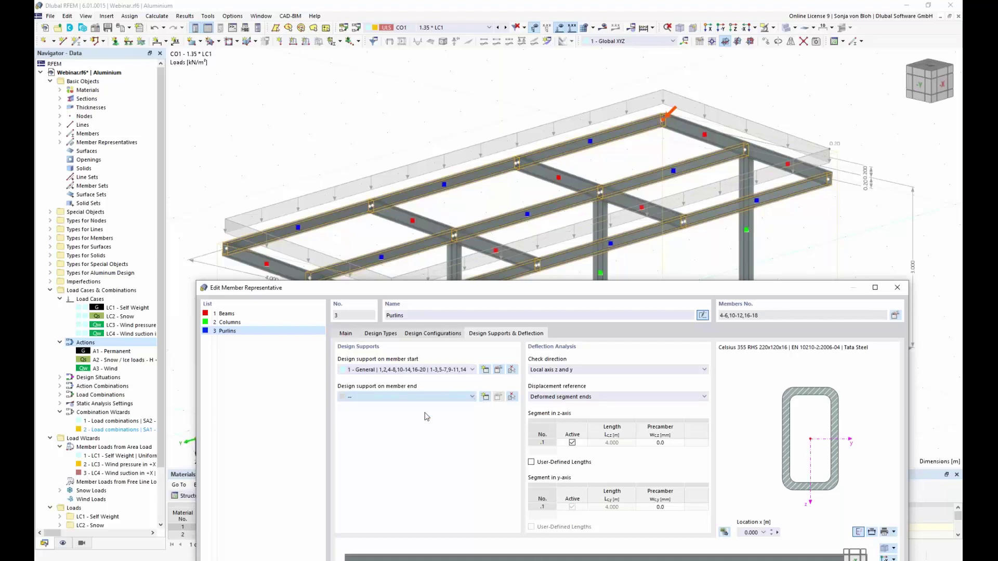
# Limit the Purlins' deflection check to local axis z and apply the settings.
pyautogui.moveTo(496, 288); pyautogui.dragTo(493, 170)
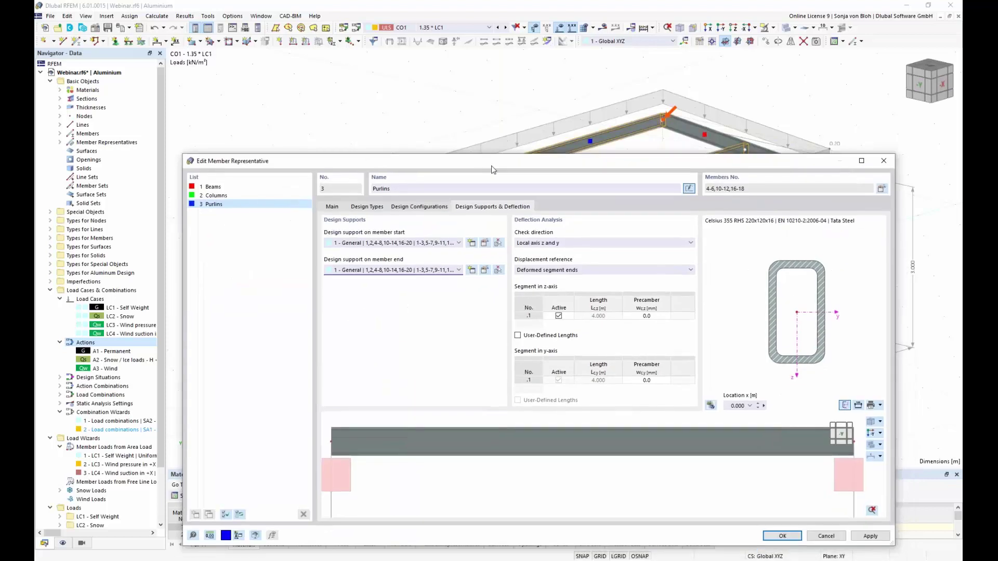
pyautogui.click(609, 243)
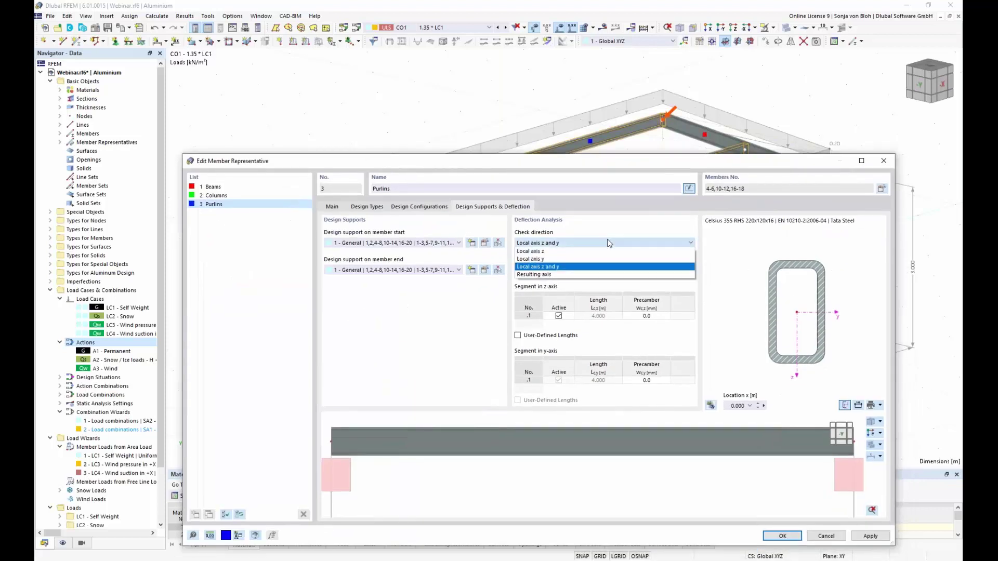
pyautogui.click(559, 251)
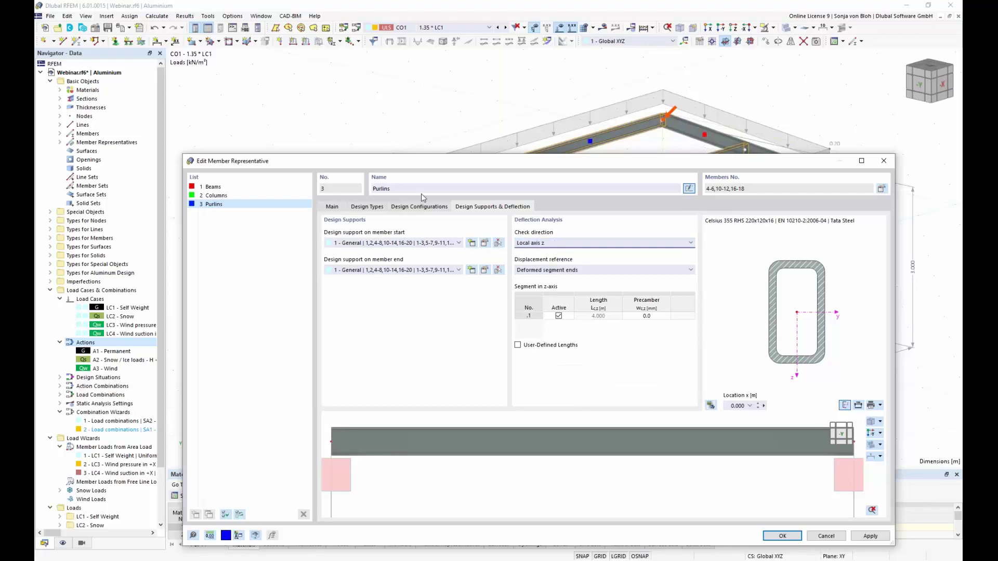
pyautogui.moveTo(461, 156); pyautogui.dragTo(436, 45)
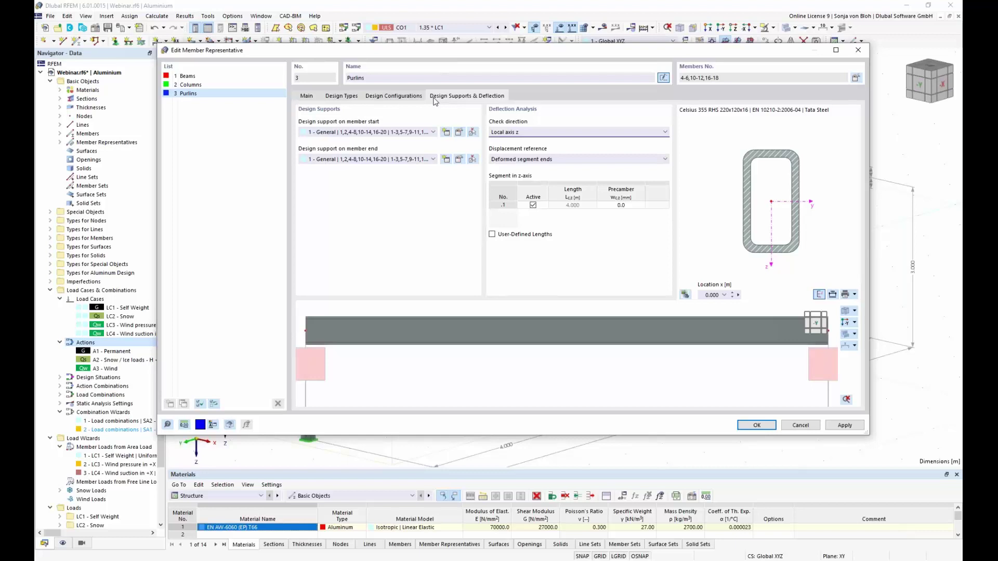
pyautogui.click(757, 426)
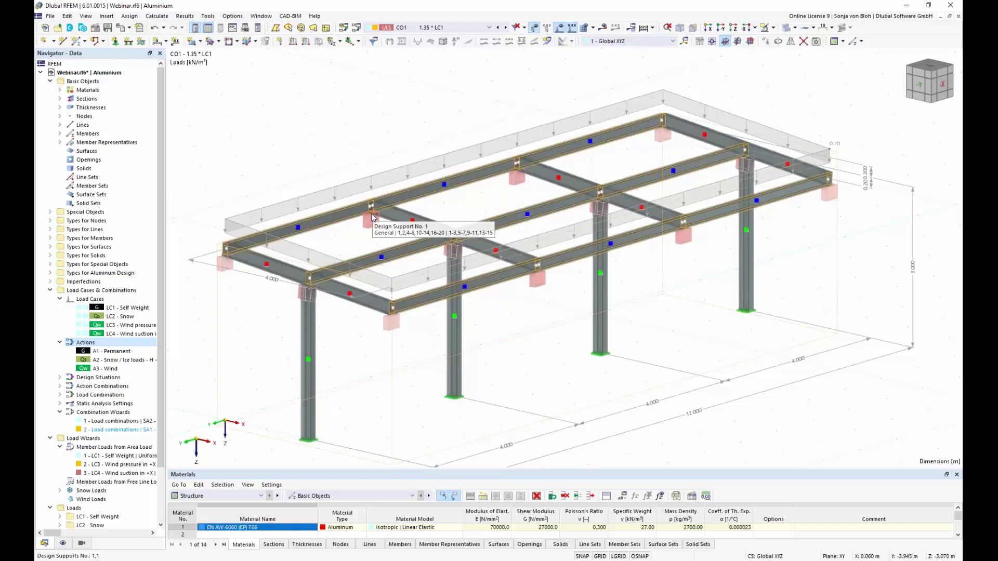
# In the display navigator, show member supports and uncheck Design Supports on the frame.
pyautogui.click(63, 544)
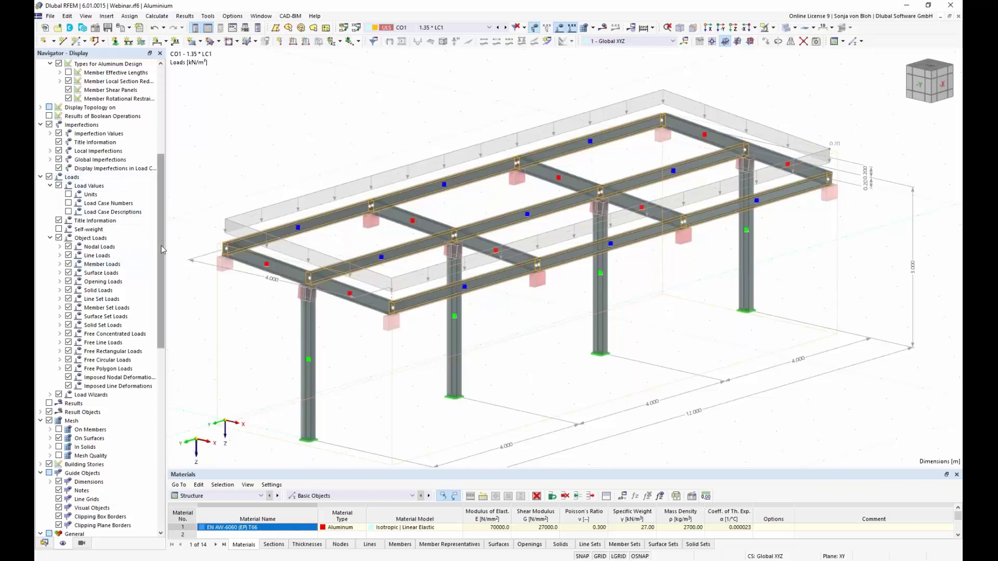
pyautogui.moveTo(161, 246); pyautogui.dragTo(165, 130)
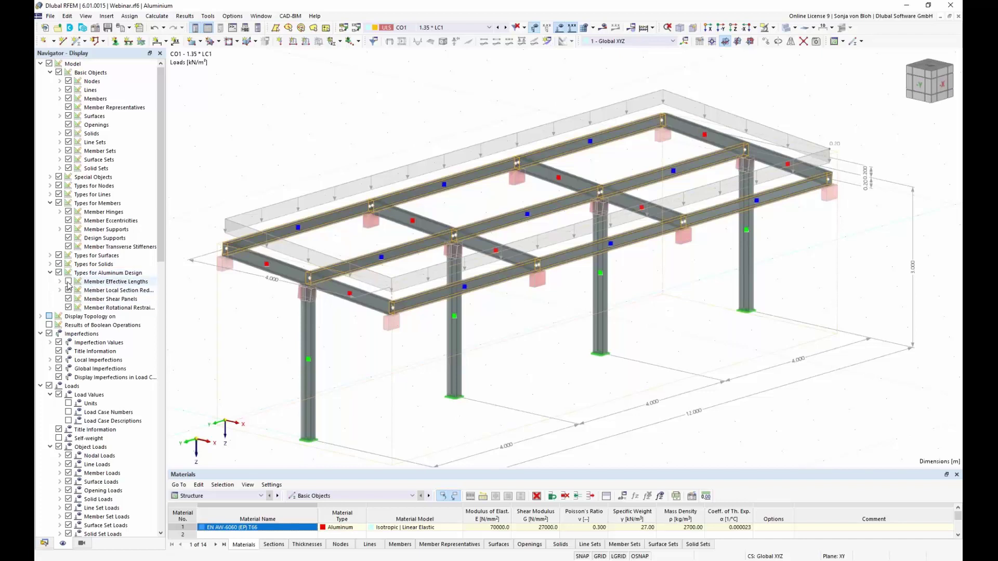
pyautogui.click(68, 282)
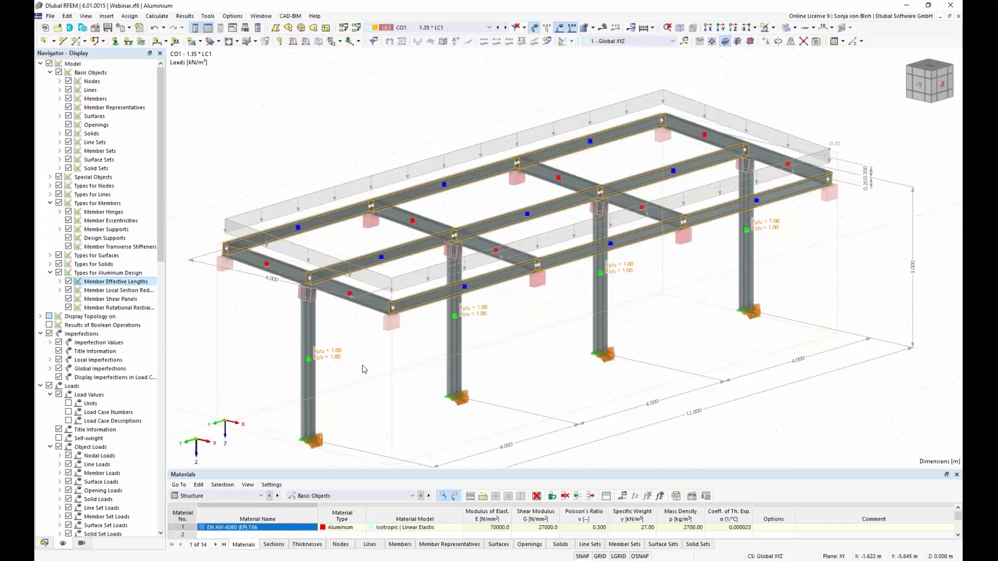
pyautogui.click(69, 282)
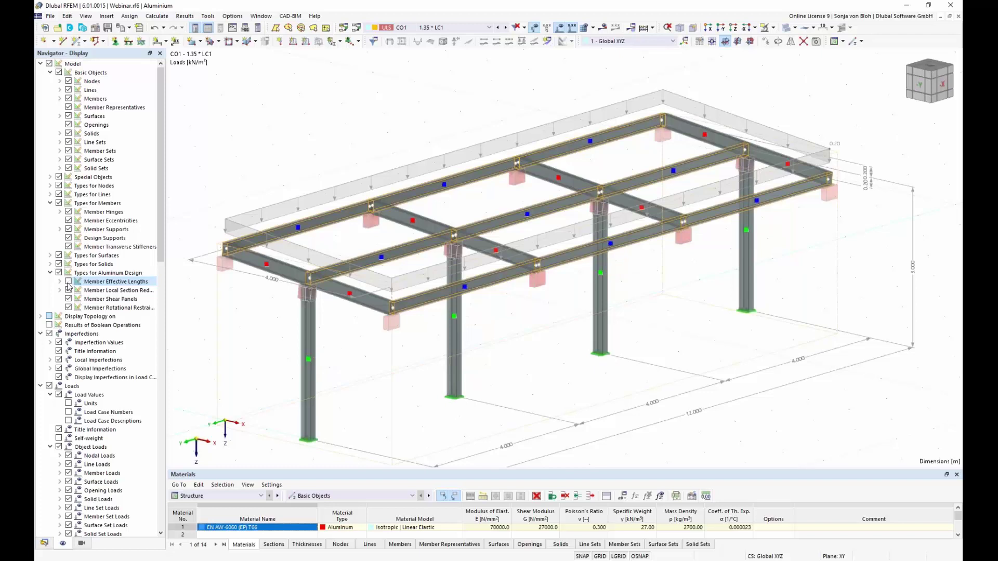
pyautogui.click(68, 231)
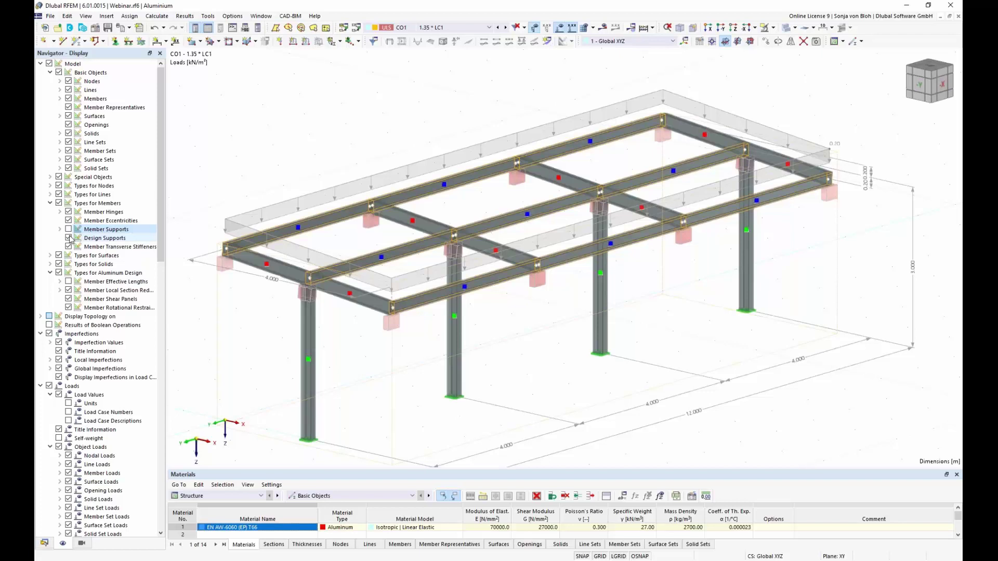
pyautogui.click(68, 229)
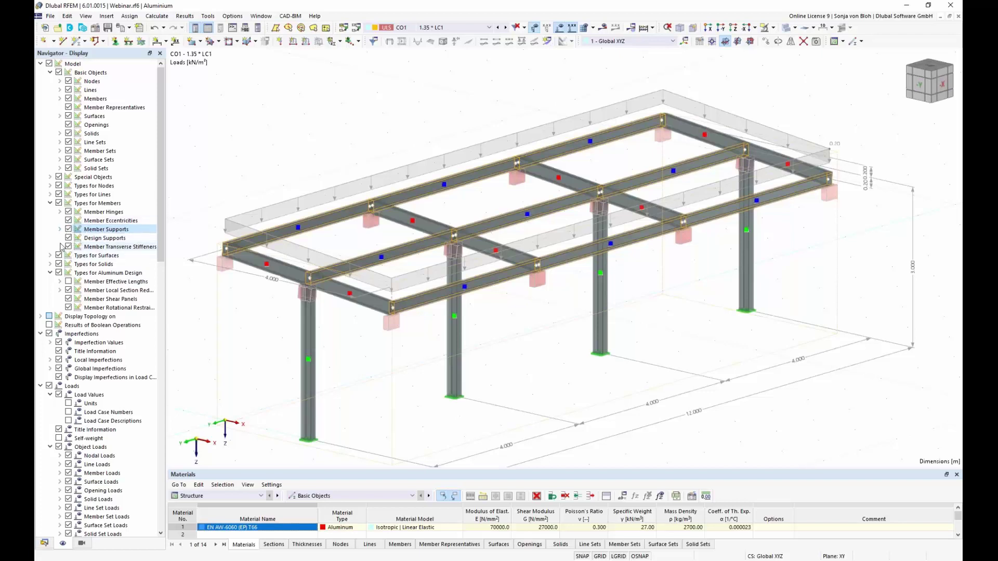
pyautogui.click(68, 239)
pyautogui.click(68, 238)
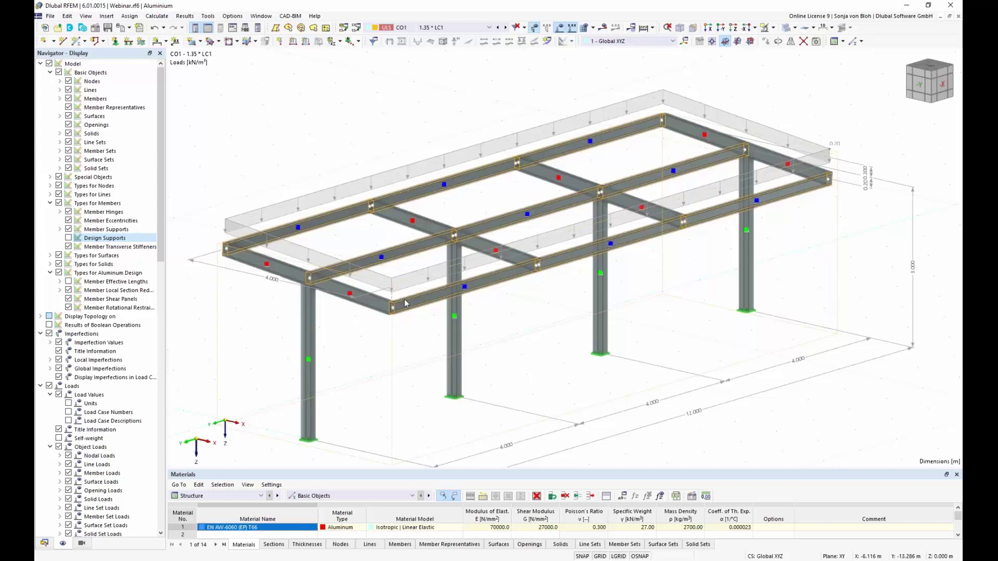
# Enlarge the table area and undock the Aluminum Design input tables.
pyautogui.moveTo(284, 470); pyautogui.dragTo(298, 326)
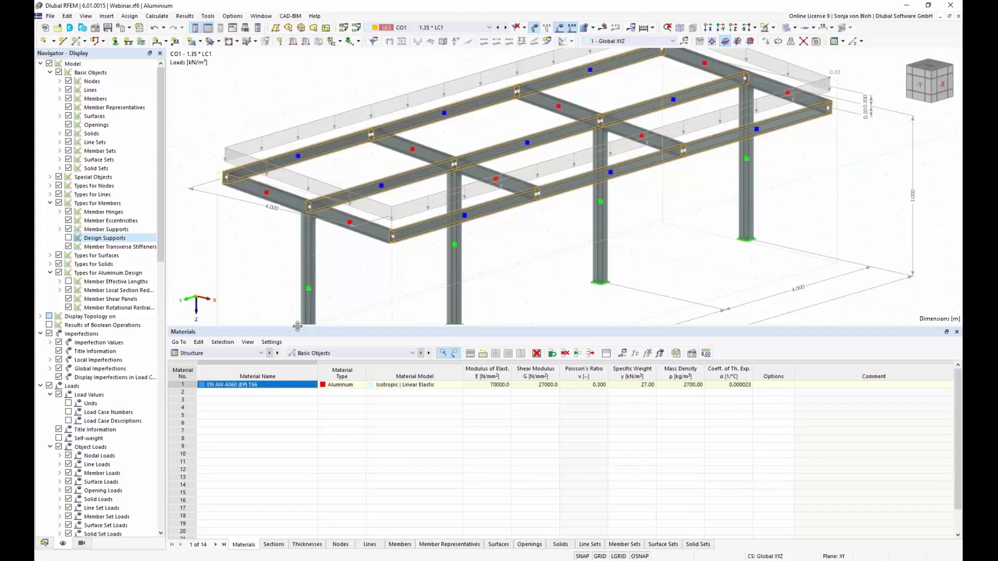
pyautogui.click(261, 354)
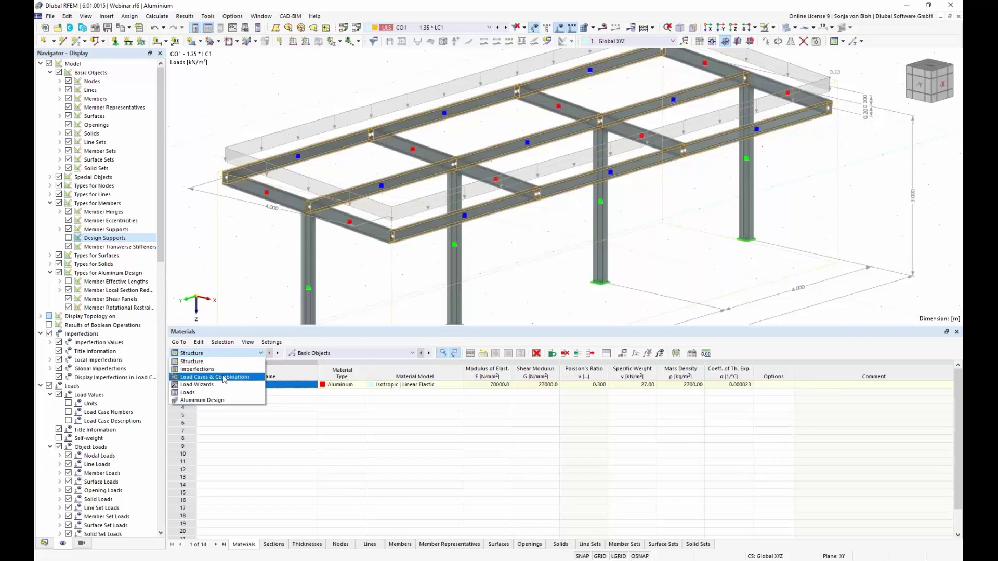
pyautogui.click(224, 401)
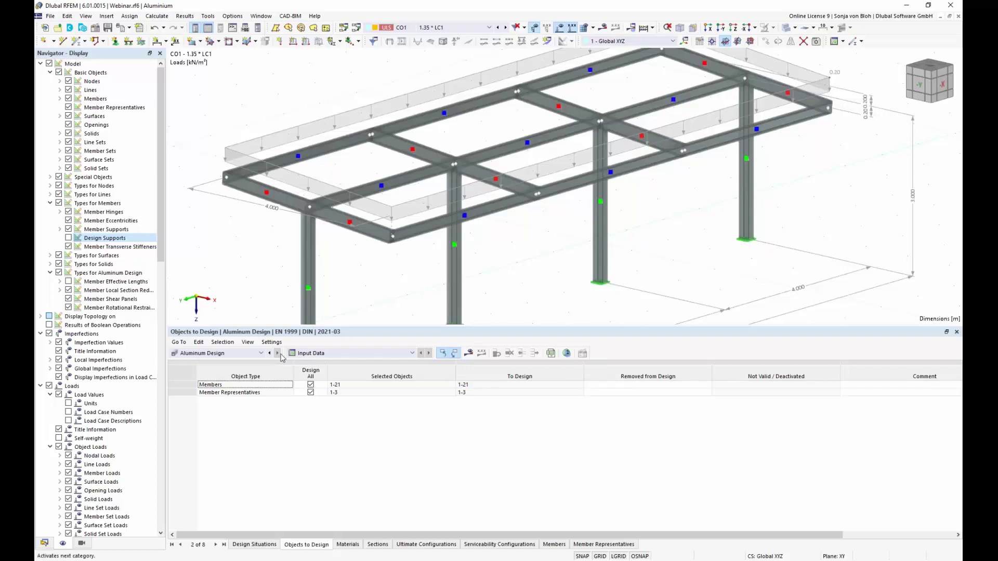
pyautogui.doubleClick(287, 333)
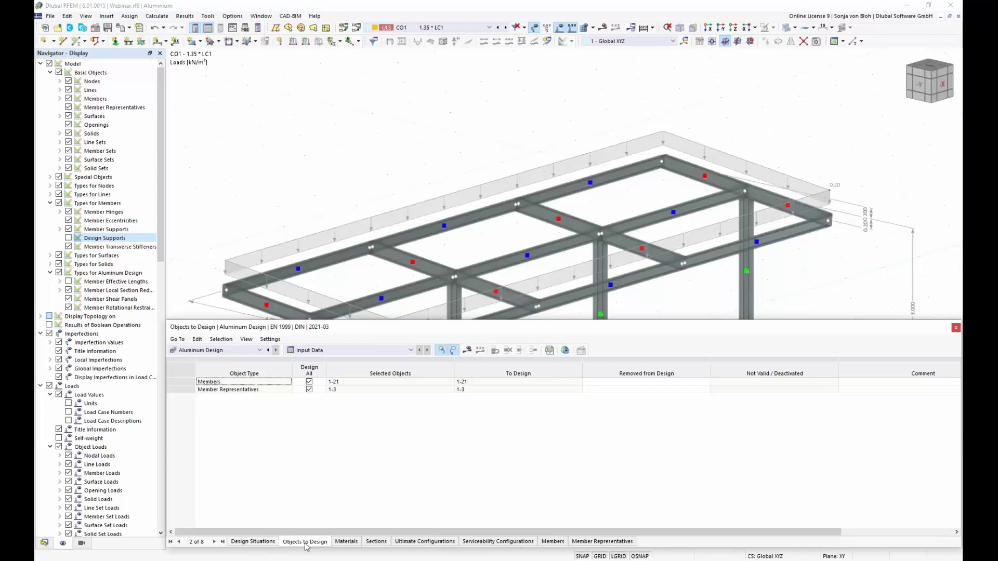
# Uncheck To Design for DS3 and DS4, keeping DS1 as ULS permanent and transient.
pyautogui.click(258, 542)
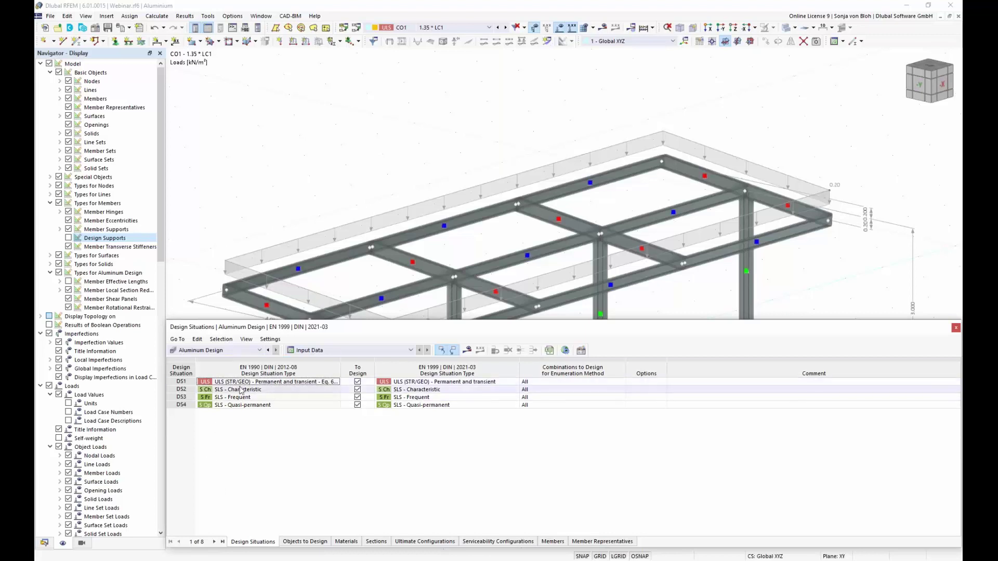
pyautogui.click(358, 397)
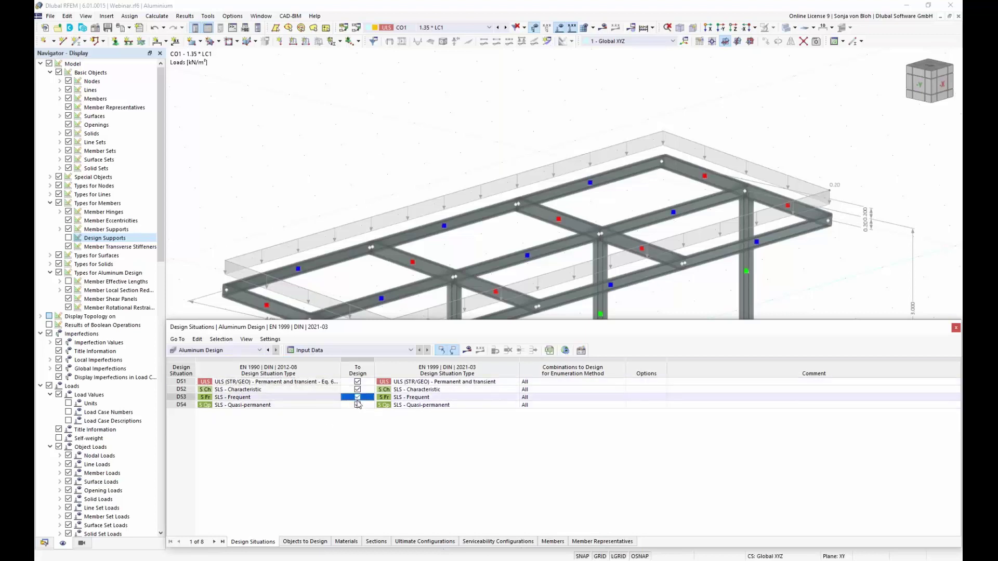
pyautogui.click(359, 406)
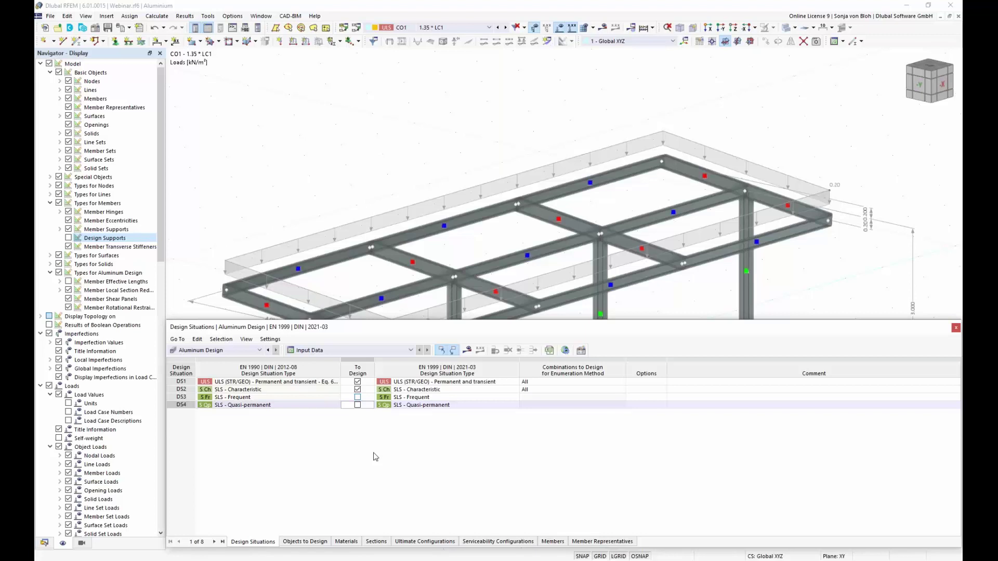
pyautogui.click(474, 383)
pyautogui.click(516, 382)
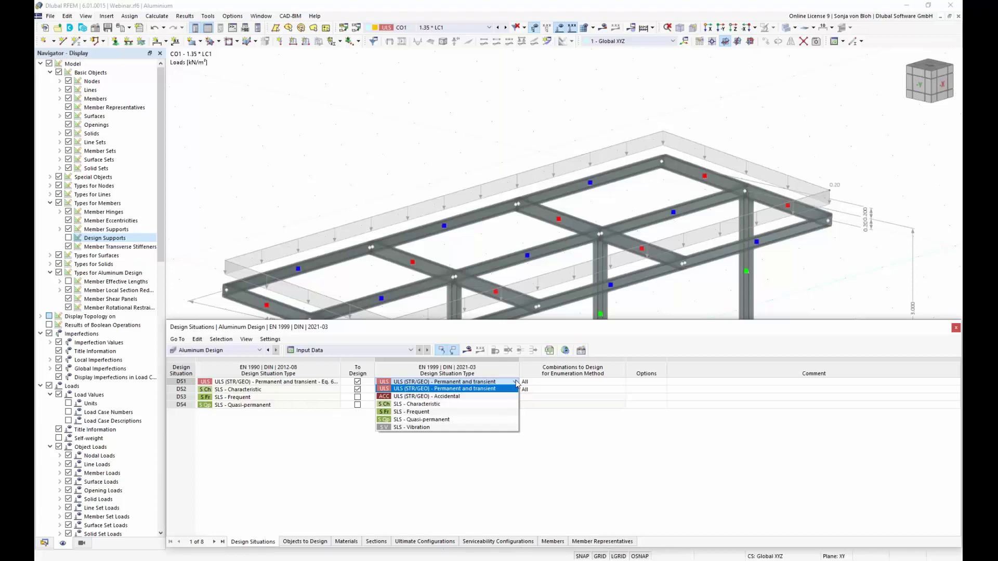
pyautogui.click(516, 383)
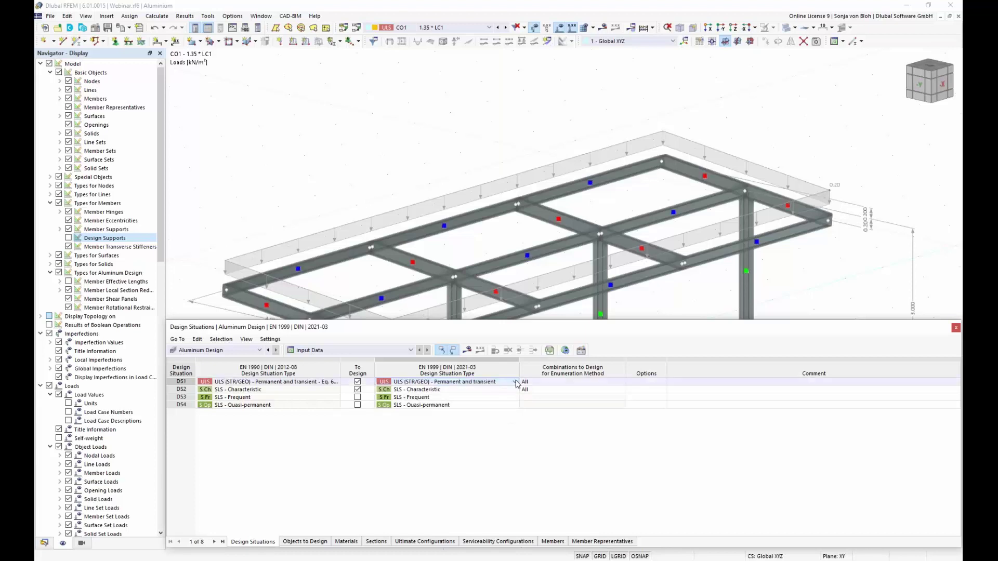
pyautogui.click(305, 542)
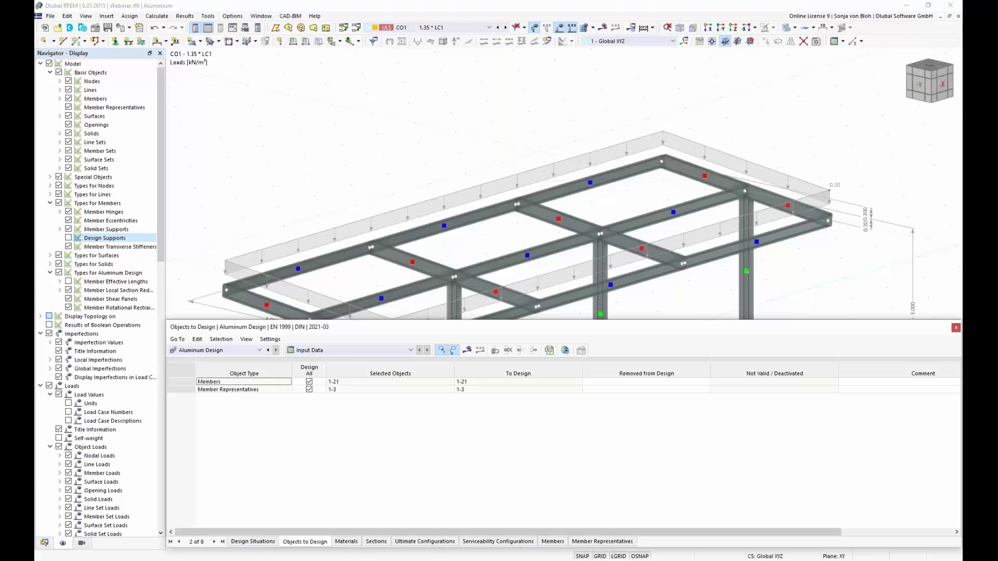
# Exclude individual Members from design, keeping representatives 1-3, and run Calculate All.
pyautogui.click(684, 390)
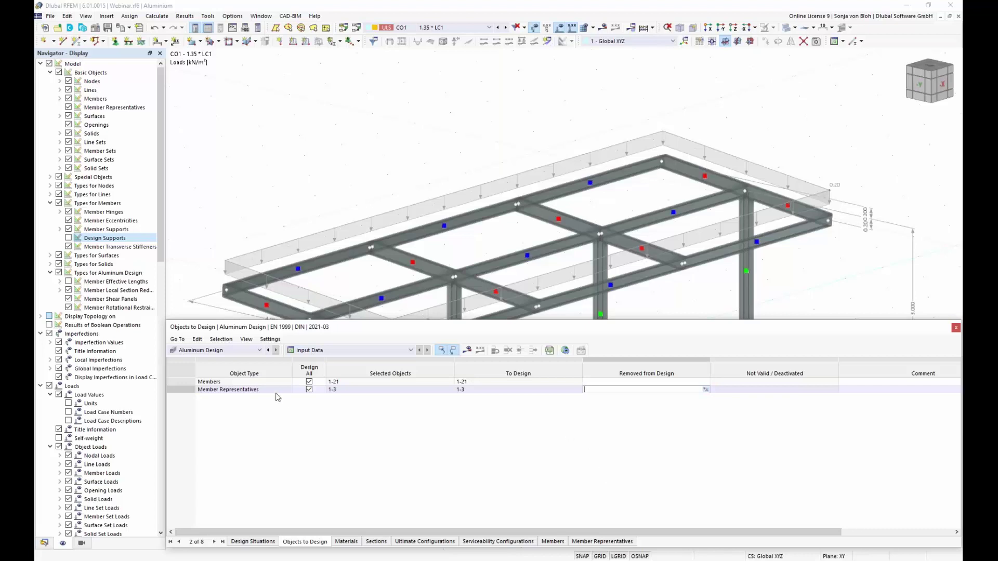
pyautogui.click(309, 382)
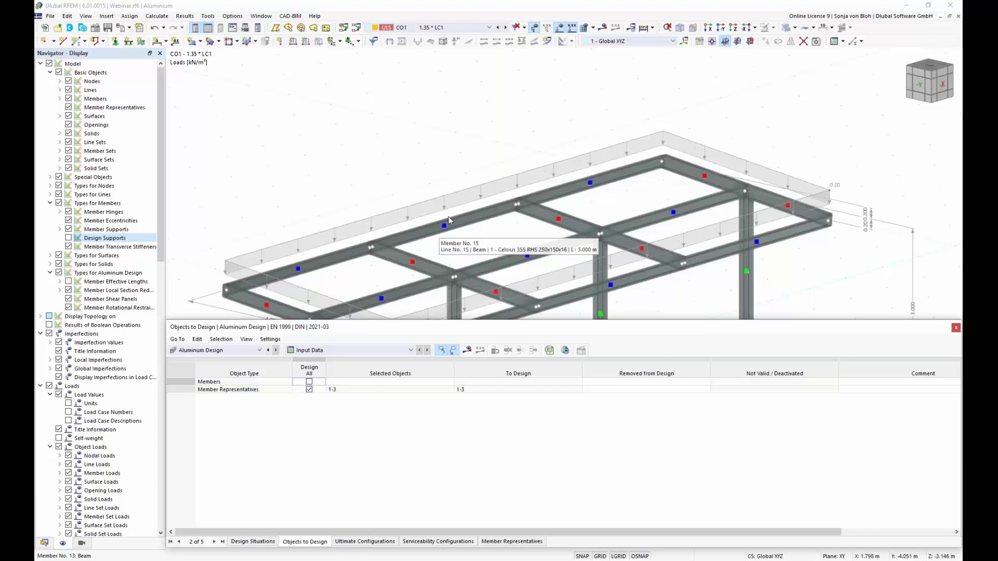
pyautogui.scroll(-5, 423, 89)
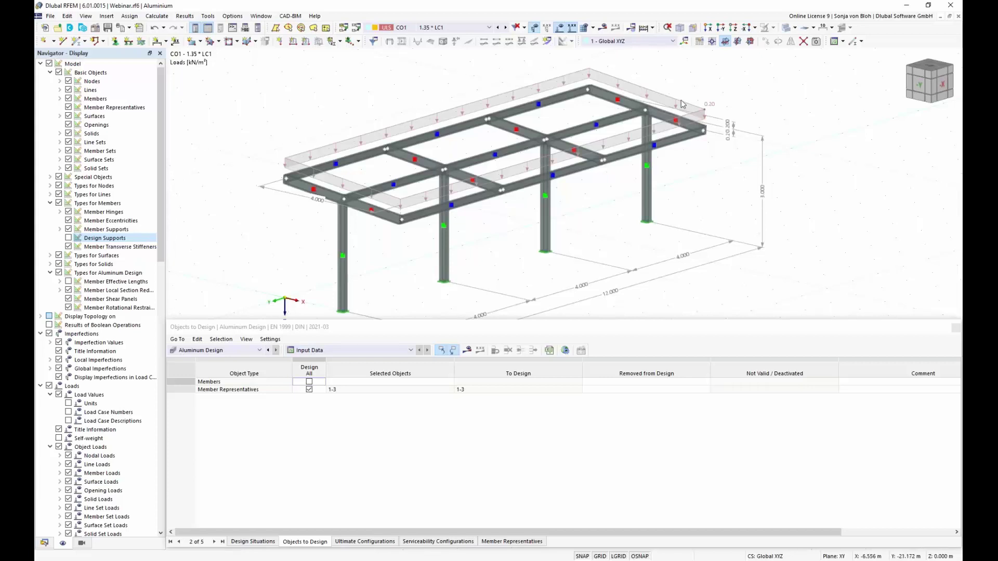
pyautogui.click(643, 32)
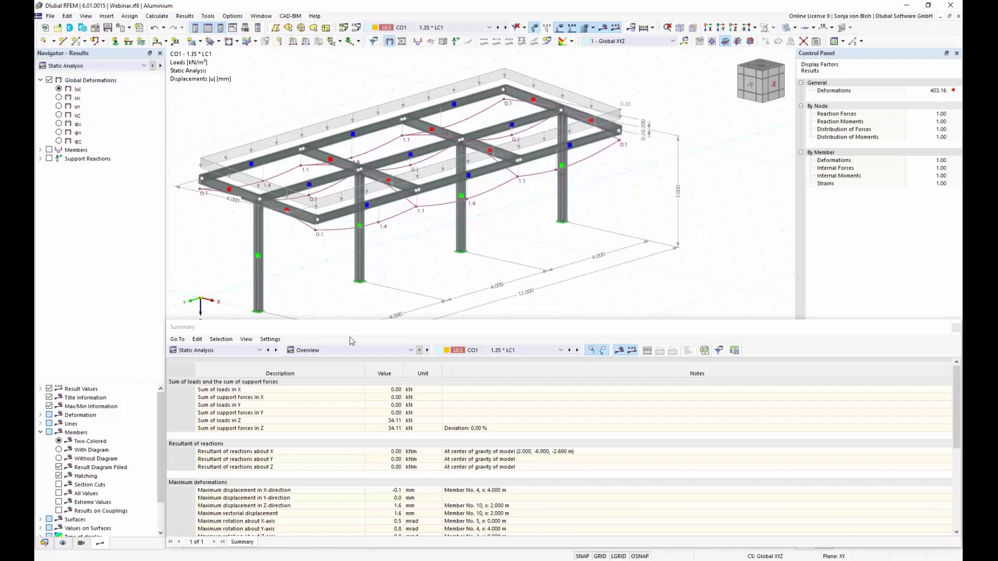
# Switch the results to Aluminum Design, showing representative design ratios up to 0.952 on the frame.
pyautogui.moveTo(338, 320); pyautogui.dragTo(338, 448)
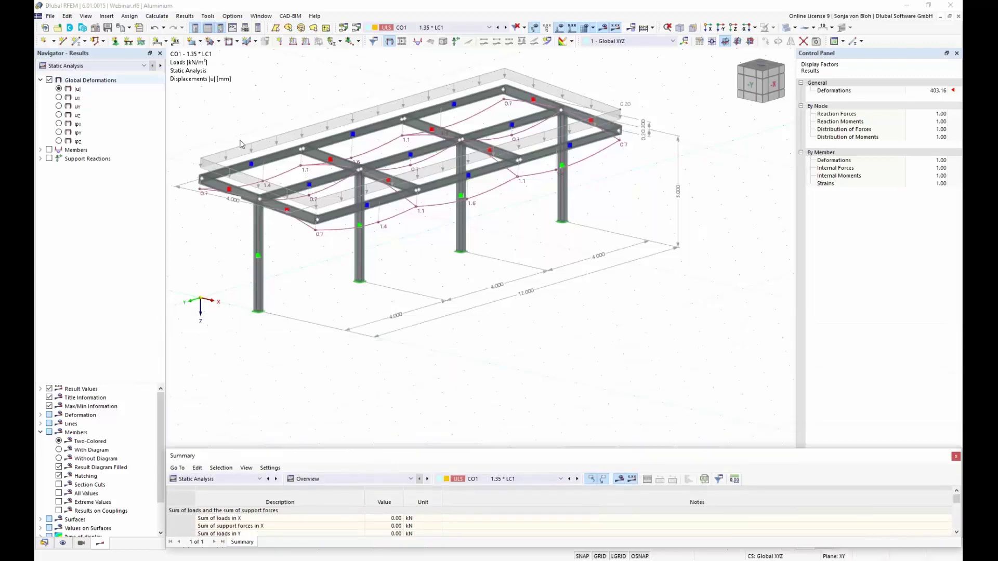
pyautogui.moveTo(328, 174); pyautogui.dragTo(398, 210, button='middle')
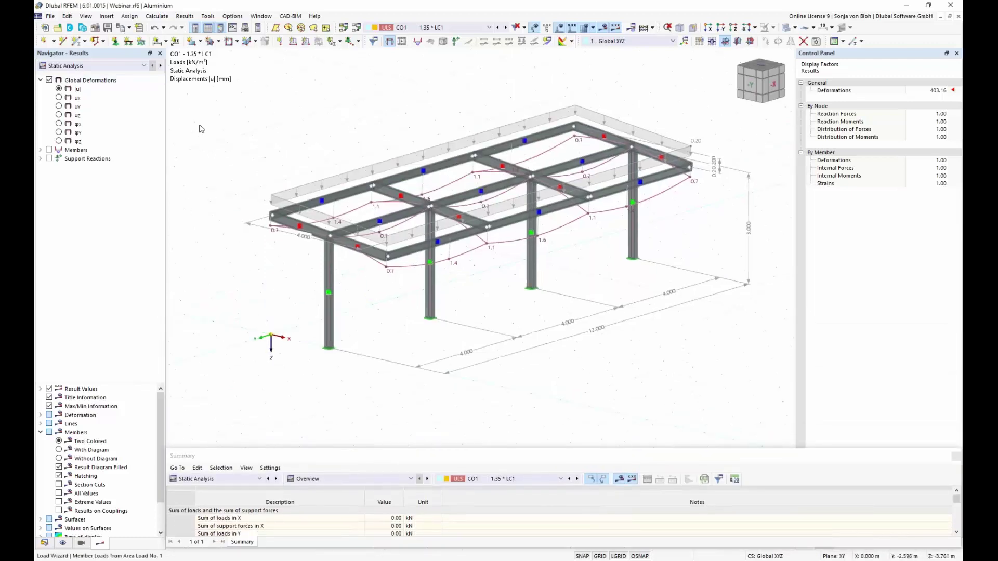
pyautogui.click(144, 66)
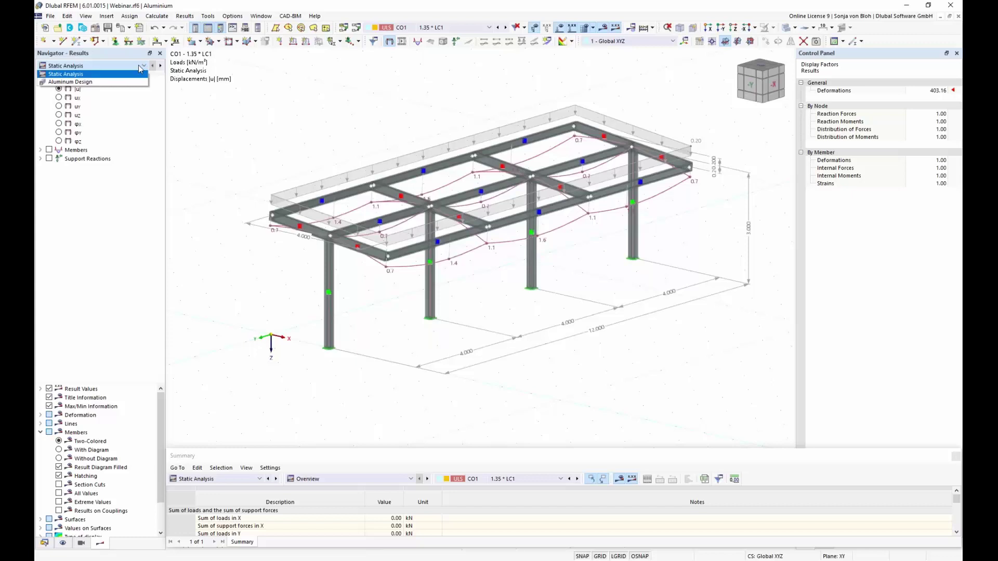
pyautogui.click(97, 82)
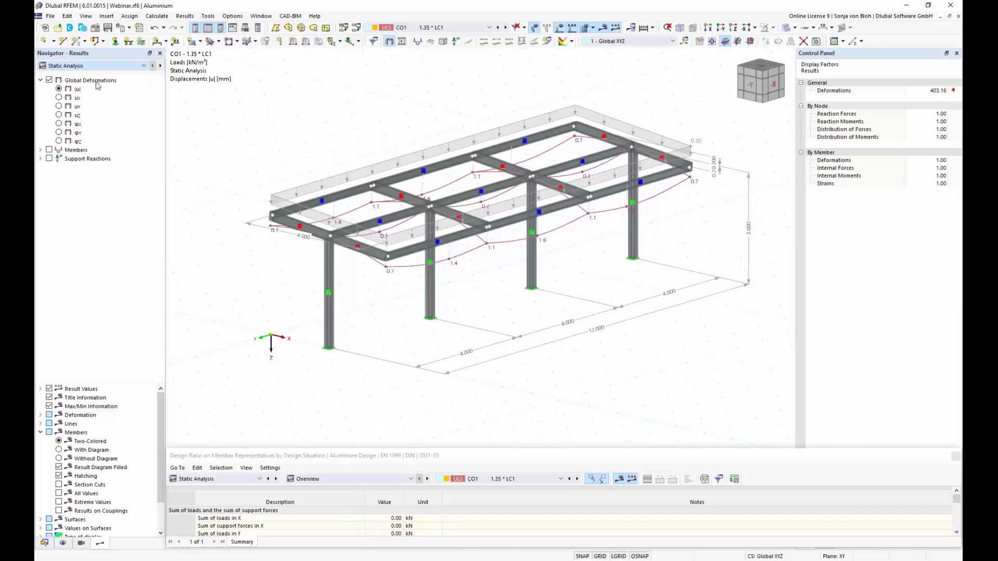
pyautogui.click(145, 66)
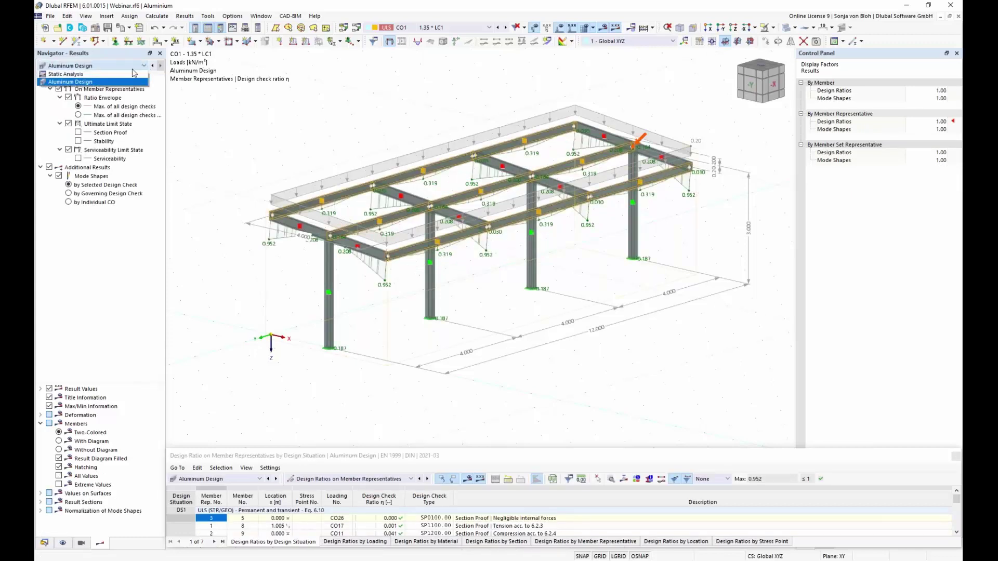
# Enlarge the table showing Aluminum Design ratios on member representatives by design situation.
pyautogui.click(125, 74)
pyautogui.click(144, 66)
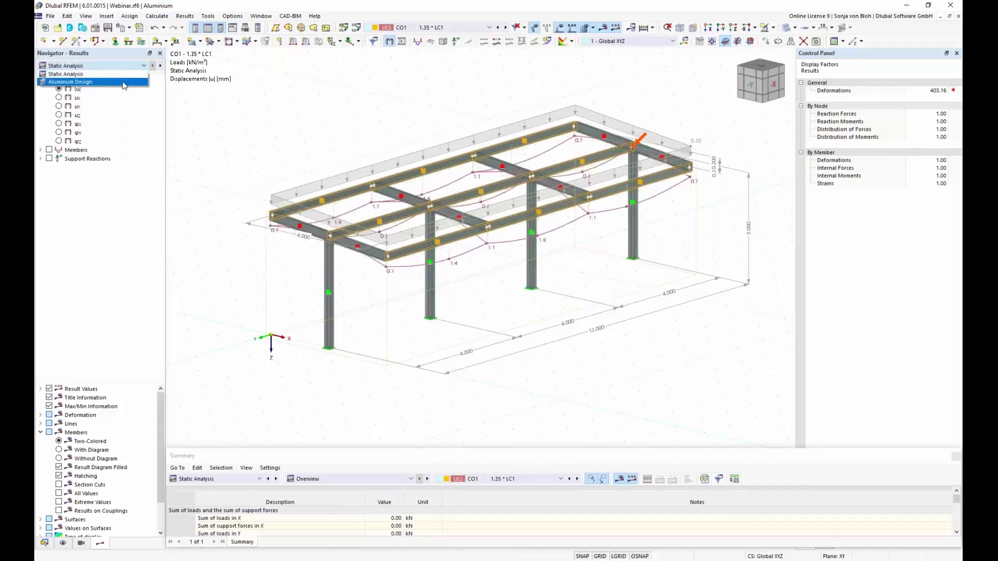
pyautogui.click(123, 83)
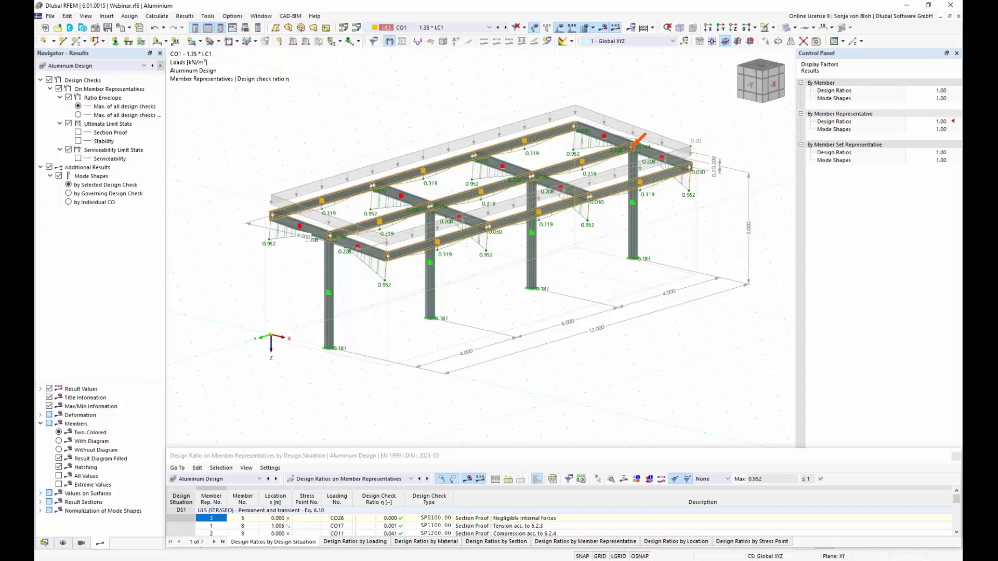
pyautogui.moveTo(312, 448); pyautogui.dragTo(331, 329)
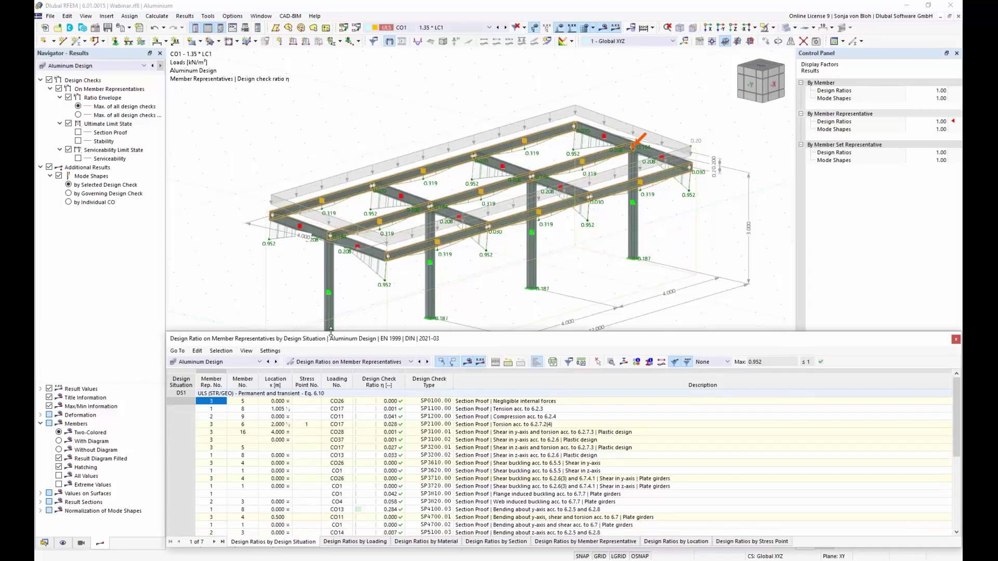
pyautogui.click(260, 361)
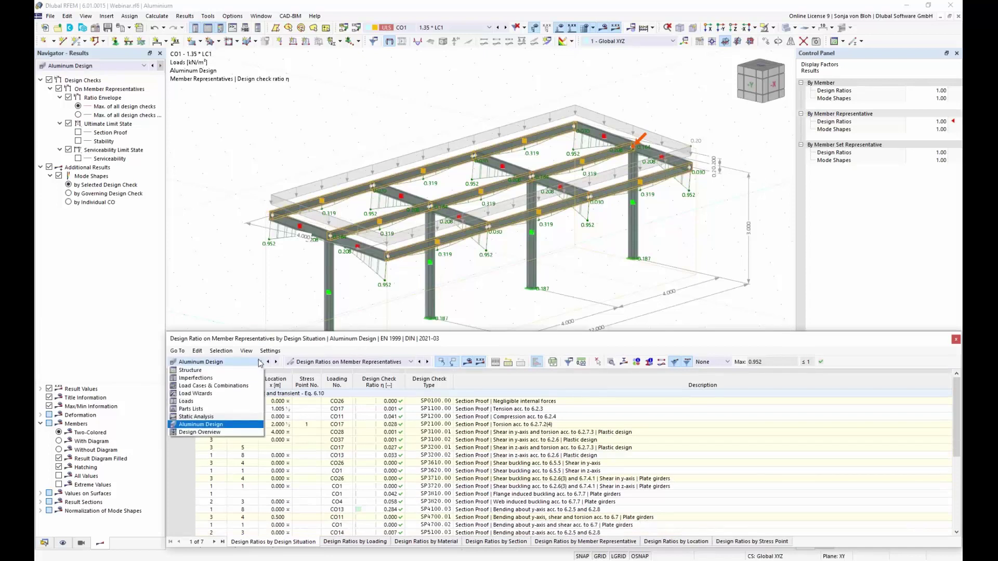
pyautogui.click(219, 426)
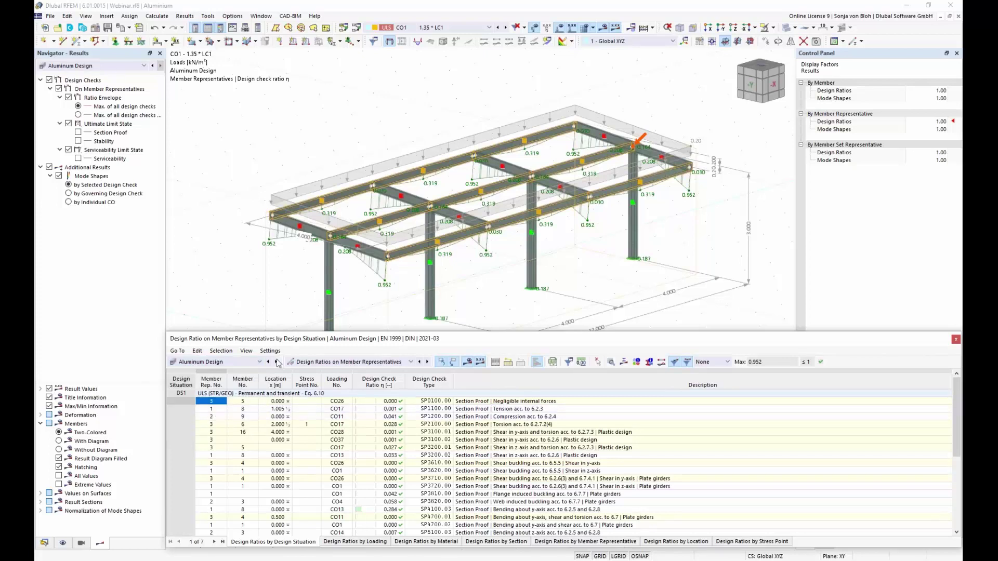
pyautogui.click(411, 362)
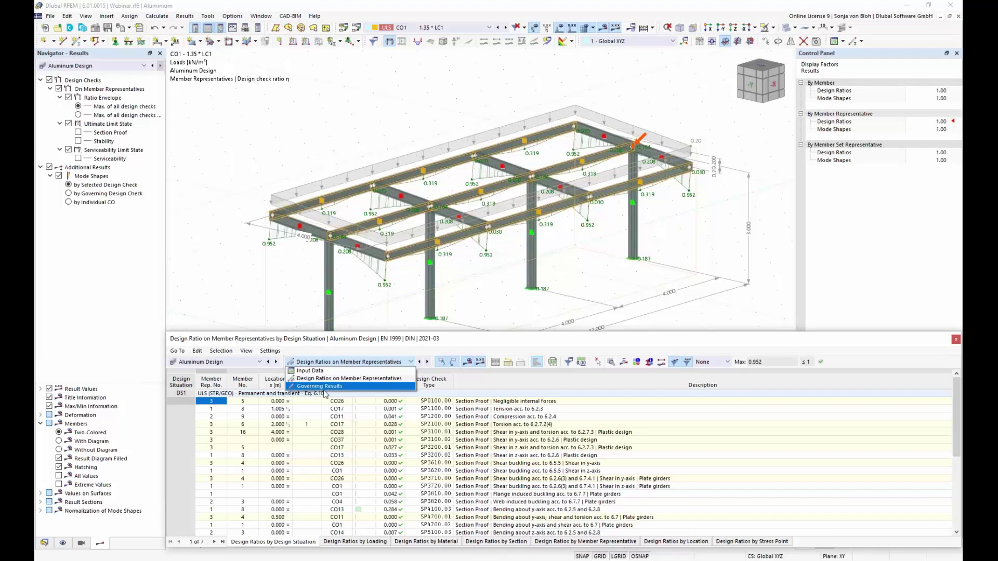
pyautogui.click(356, 380)
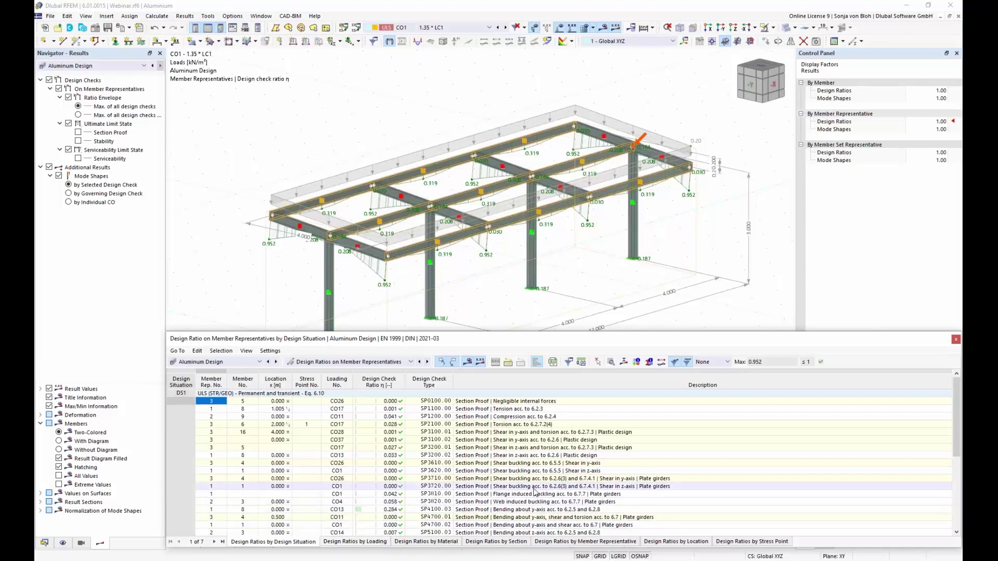
pyautogui.scroll(-5, 537, 491)
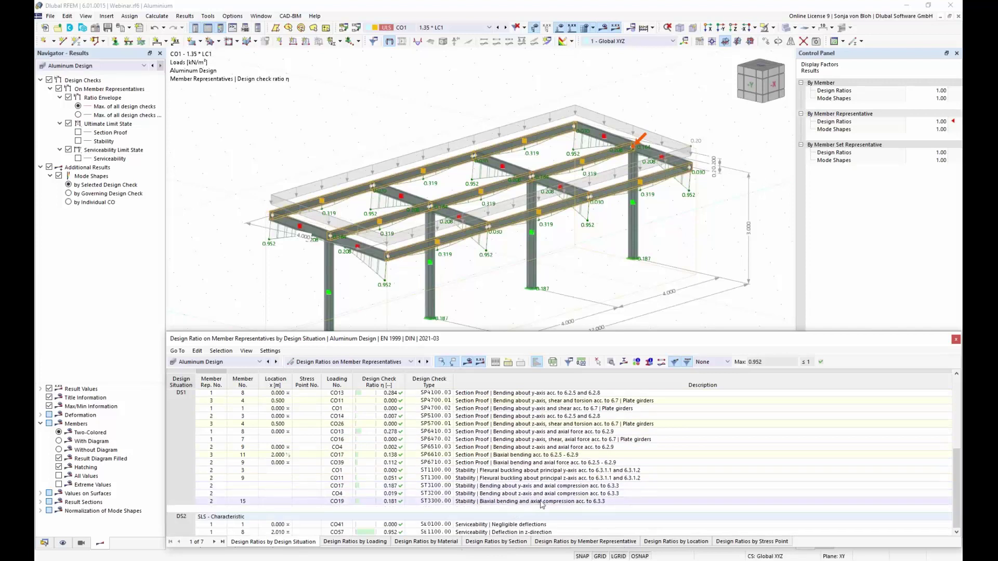
# Open check SE1100 details: 12.8 mm deflection against a 13.4 mm limit, ratio 0.952.
pyautogui.doubleClick(512, 532)
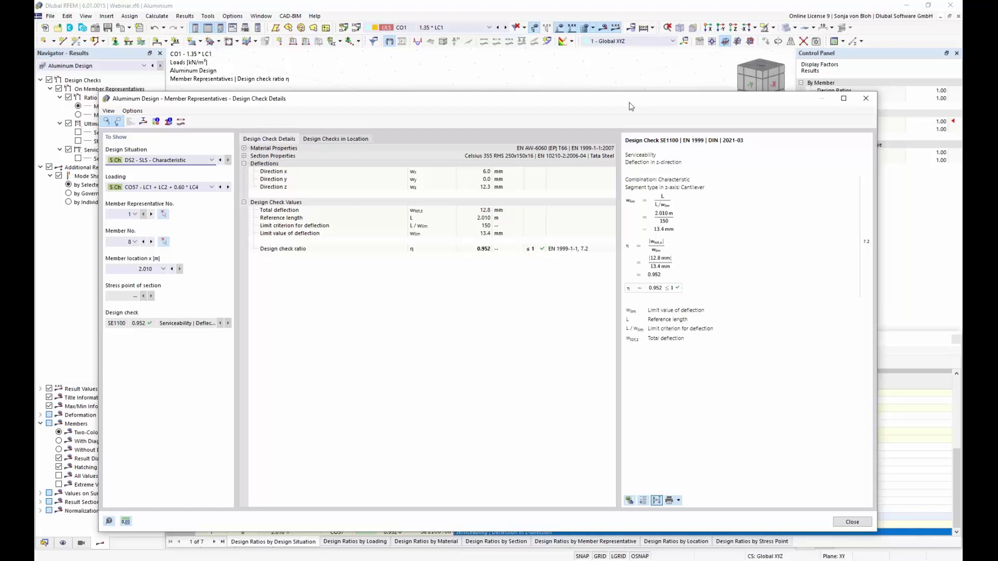
pyautogui.moveTo(632, 102); pyautogui.dragTo(631, 61)
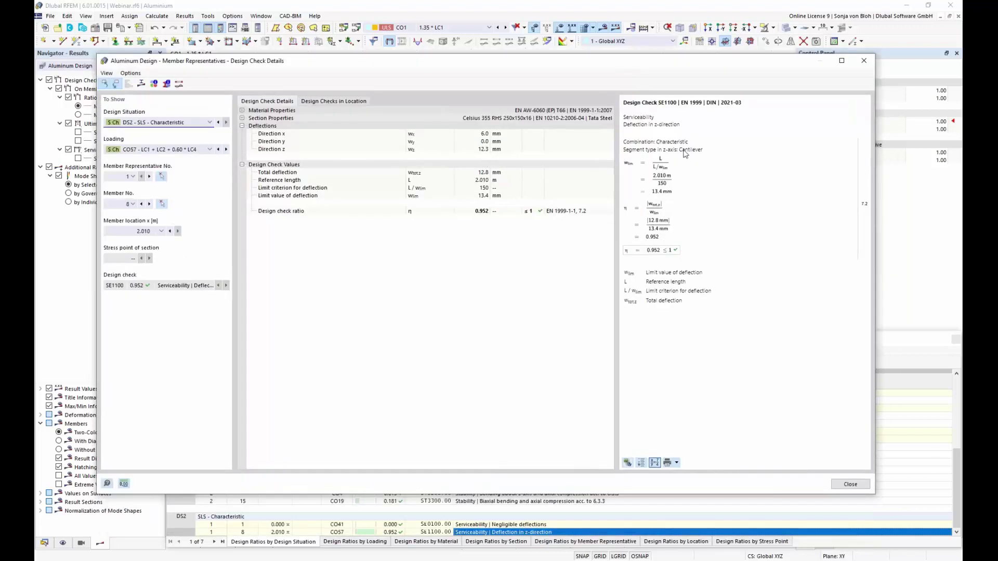
pyautogui.moveTo(602, 65); pyautogui.dragTo(560, 253)
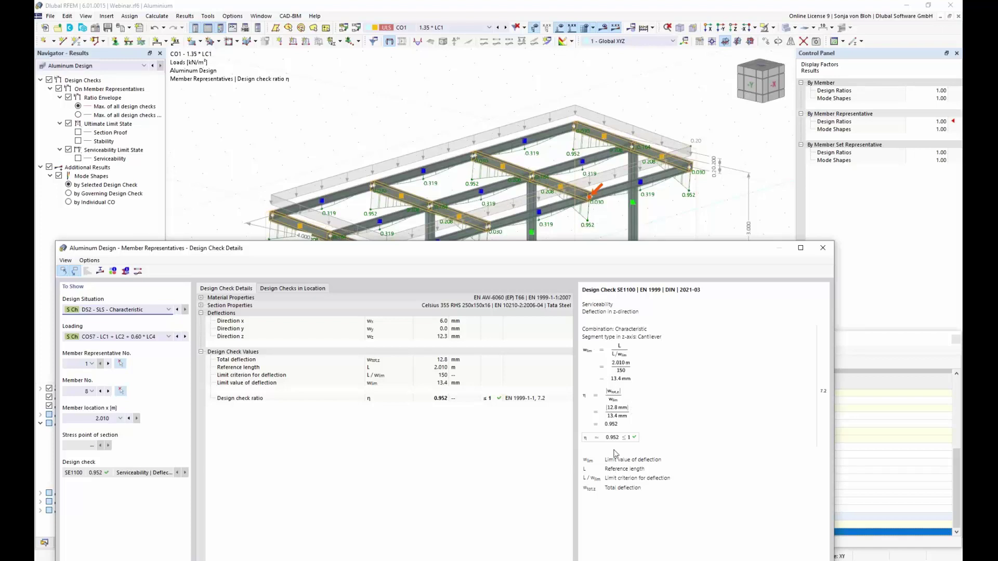
pyautogui.moveTo(469, 248); pyautogui.dragTo(512, 128)
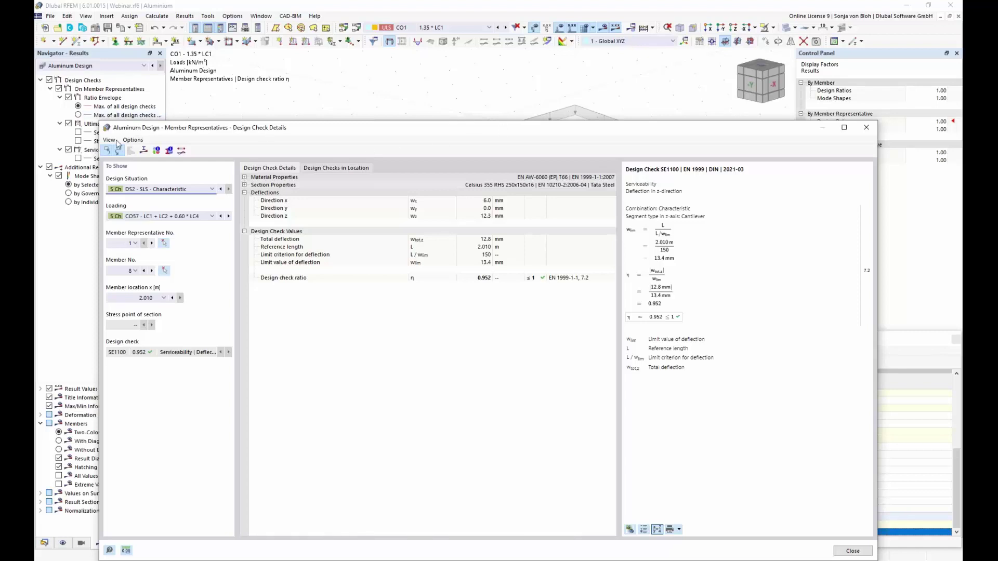
pyautogui.click(144, 151)
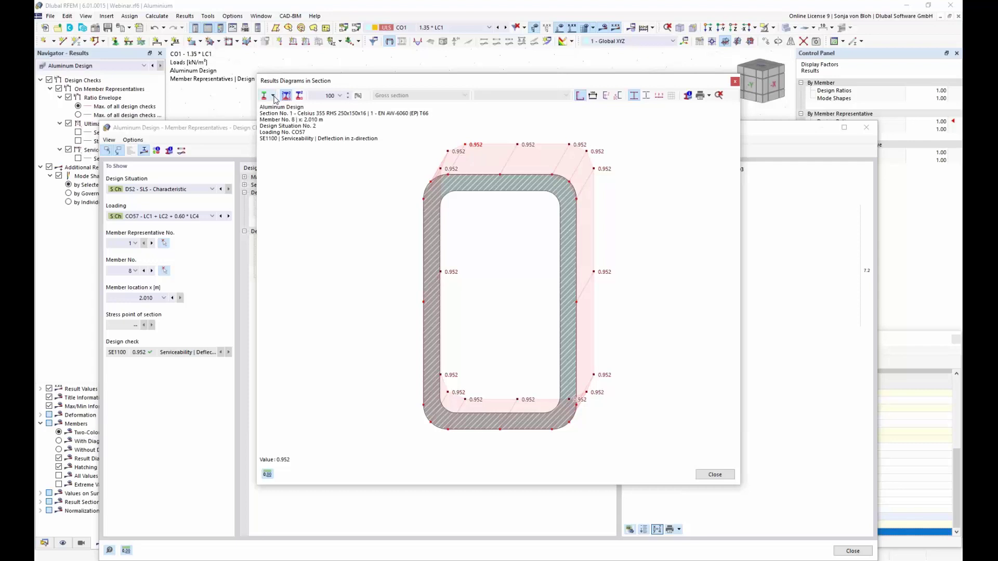
pyautogui.click(273, 96)
pyautogui.click(285, 120)
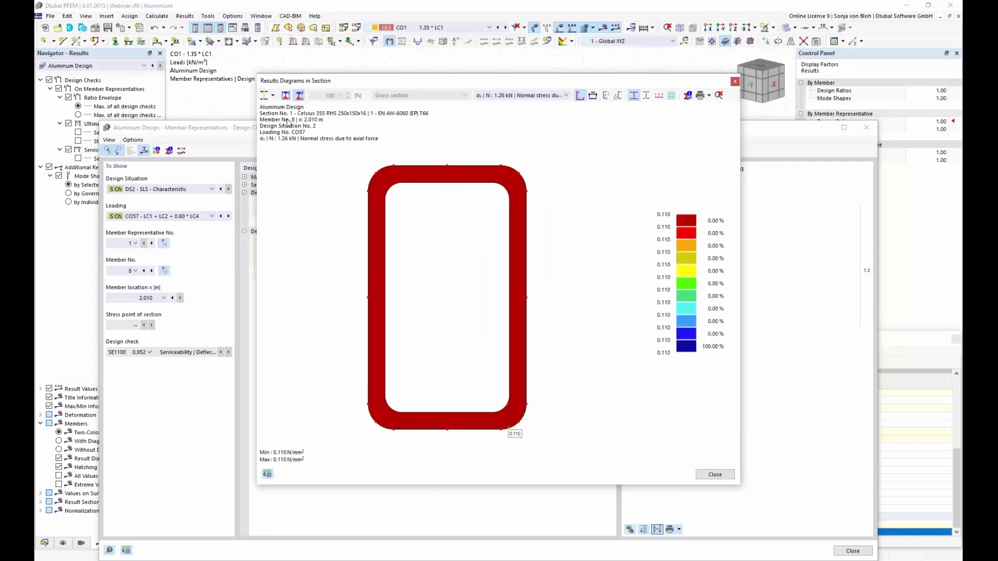
pyautogui.click(566, 96)
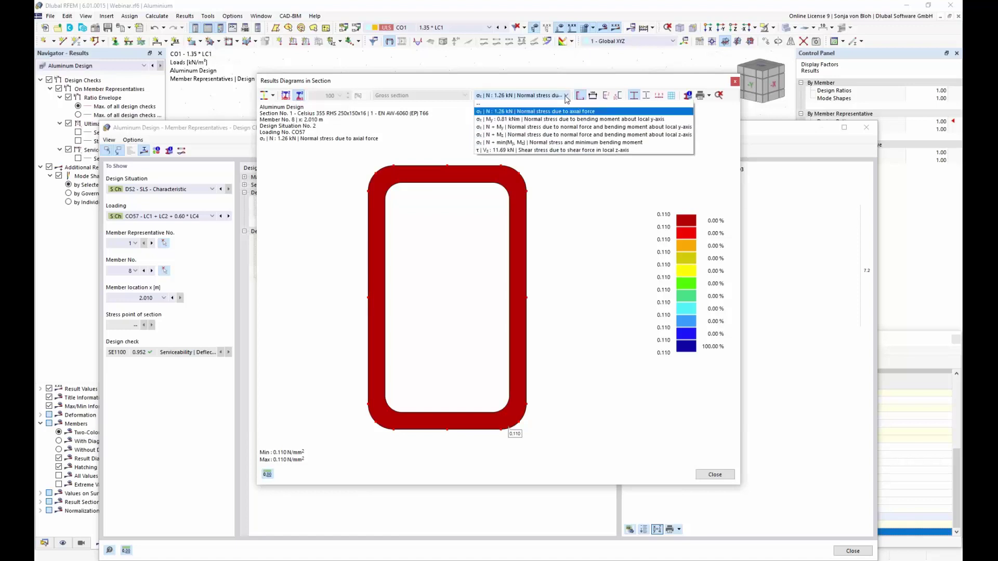
pyautogui.click(516, 127)
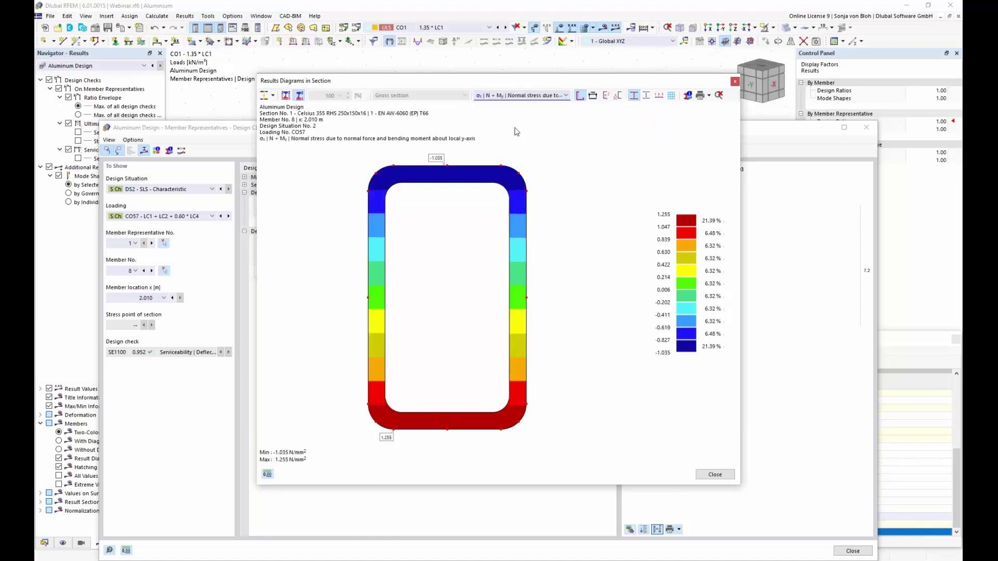
pyautogui.click(735, 82)
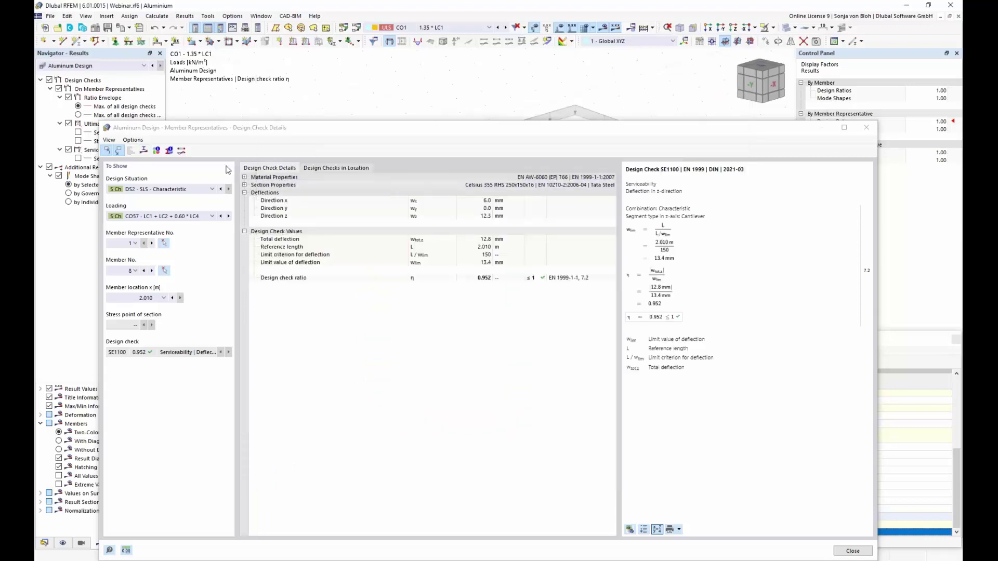
pyautogui.click(181, 151)
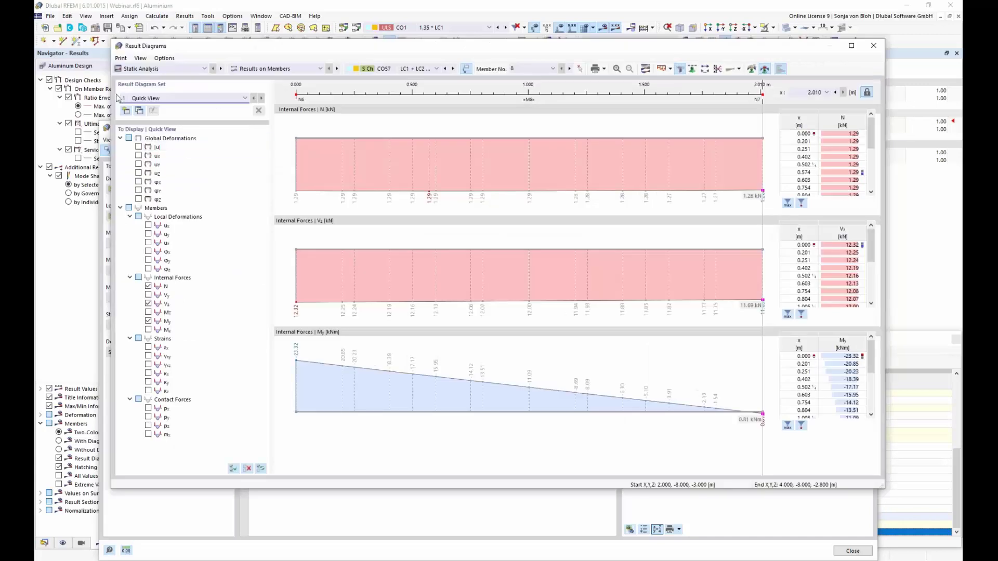
pyautogui.click(204, 69)
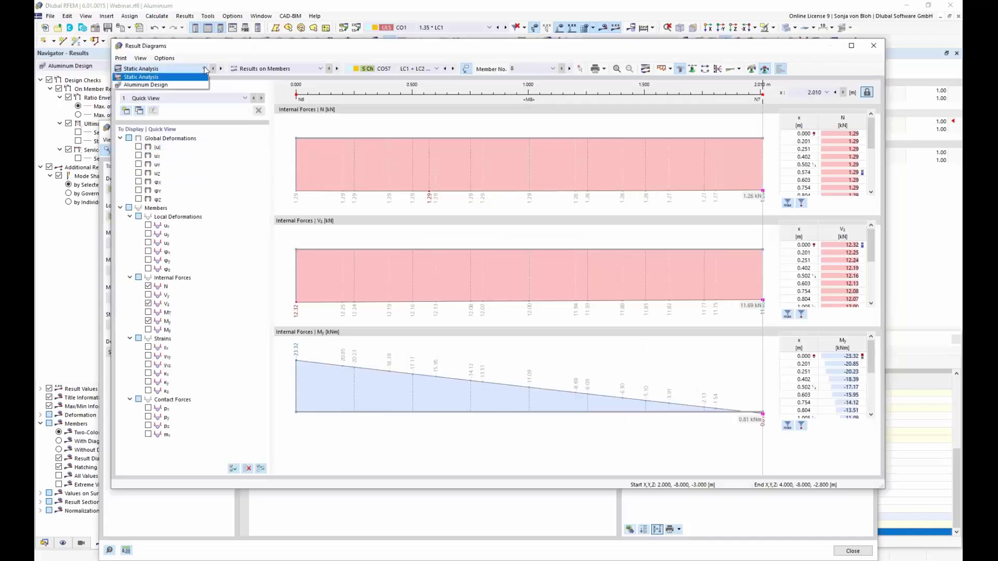
pyautogui.click(156, 85)
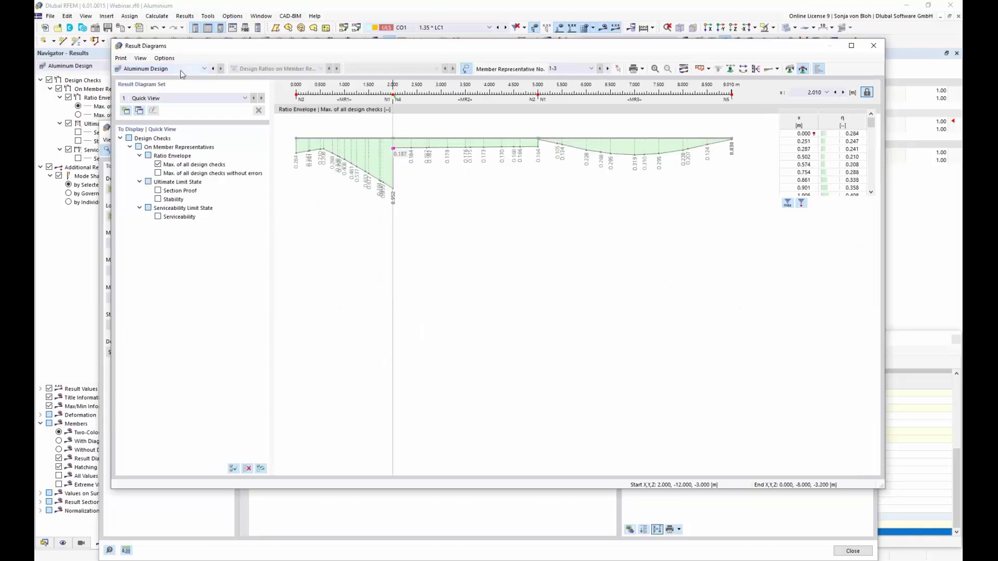
pyautogui.click(591, 69)
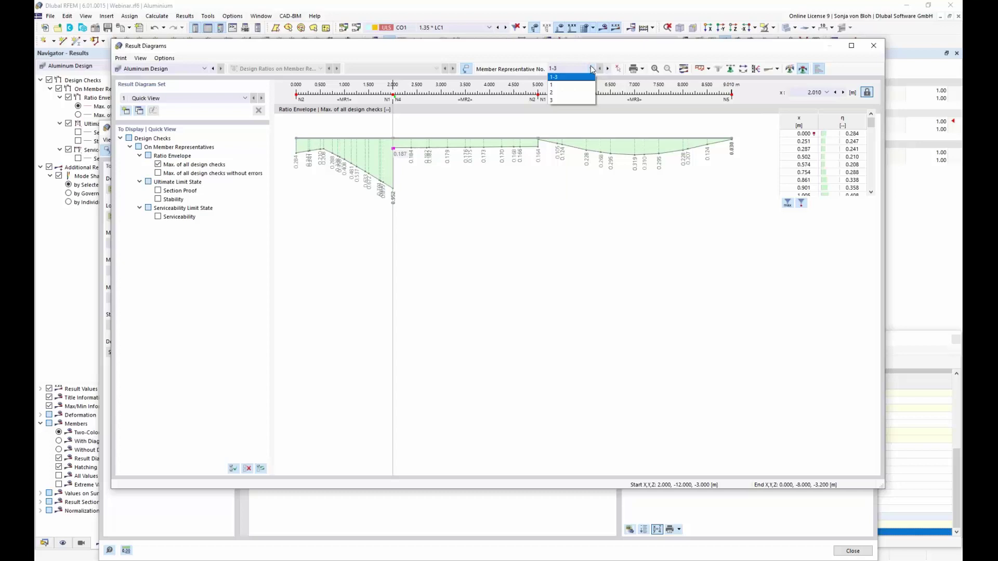
pyautogui.click(564, 85)
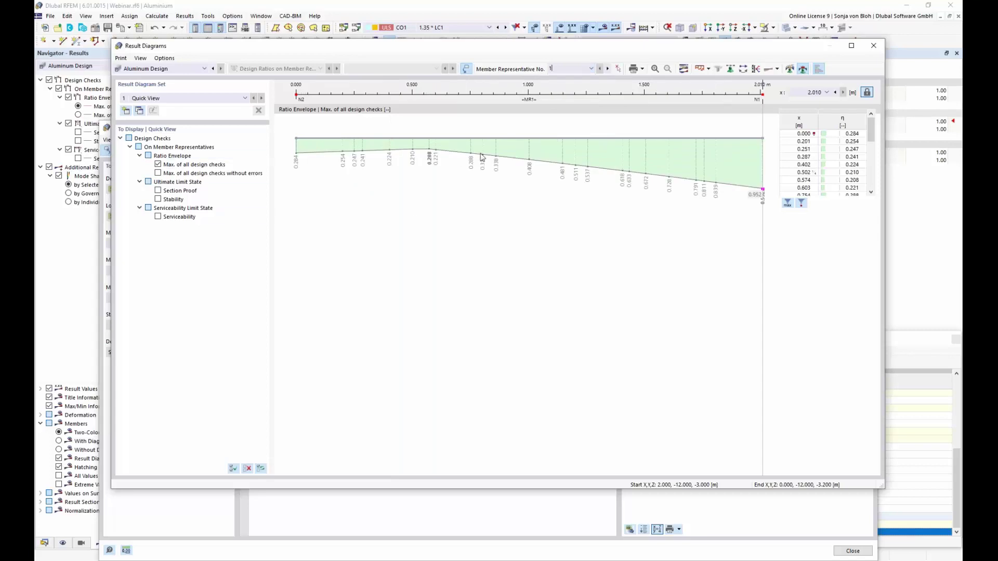
pyautogui.click(874, 48)
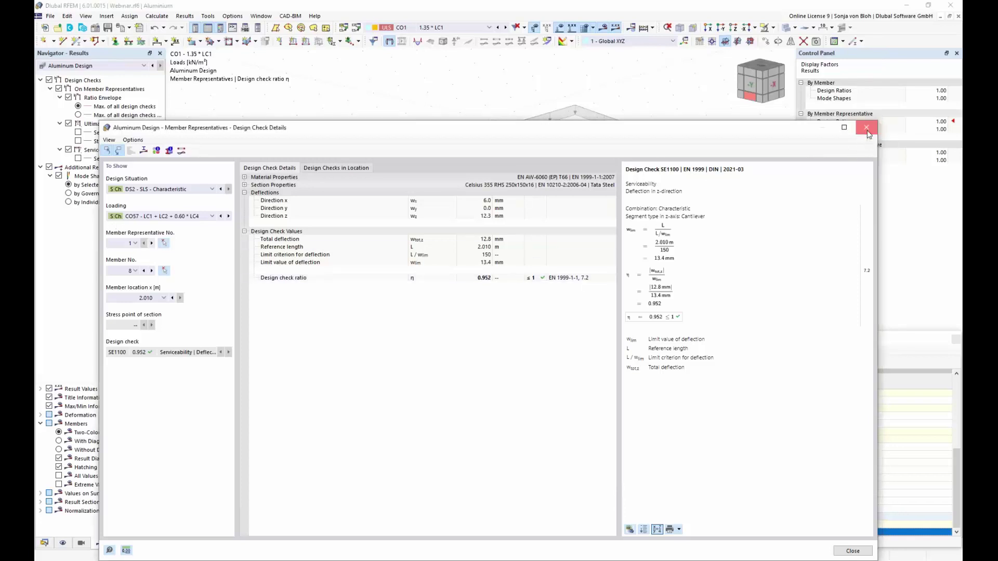
# Close the SE1100 design check details and show the Navigator's Data tree down to Printout Reports.
pyautogui.click(866, 128)
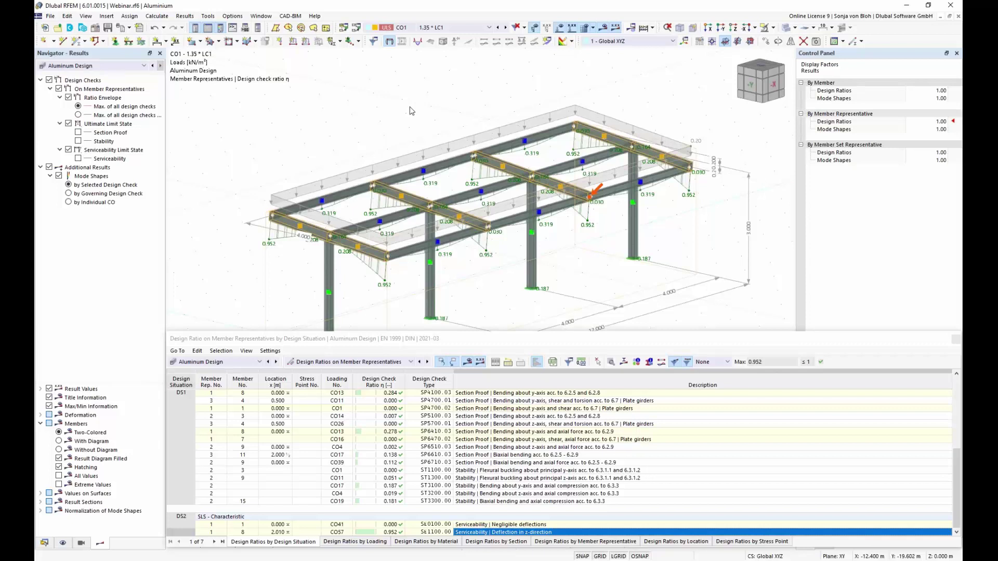
pyautogui.click(45, 543)
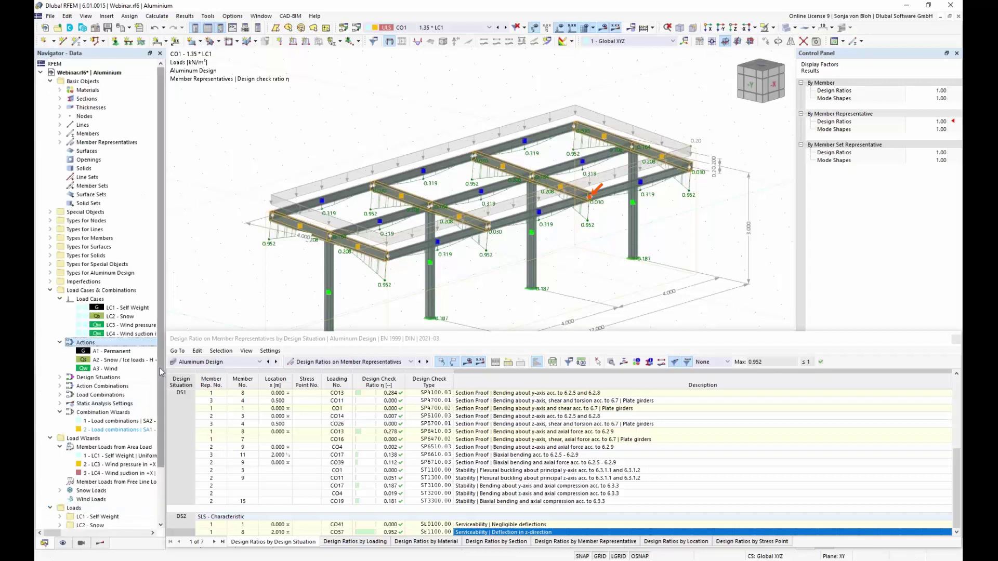
pyautogui.moveTo(160, 368); pyautogui.dragTo(164, 482)
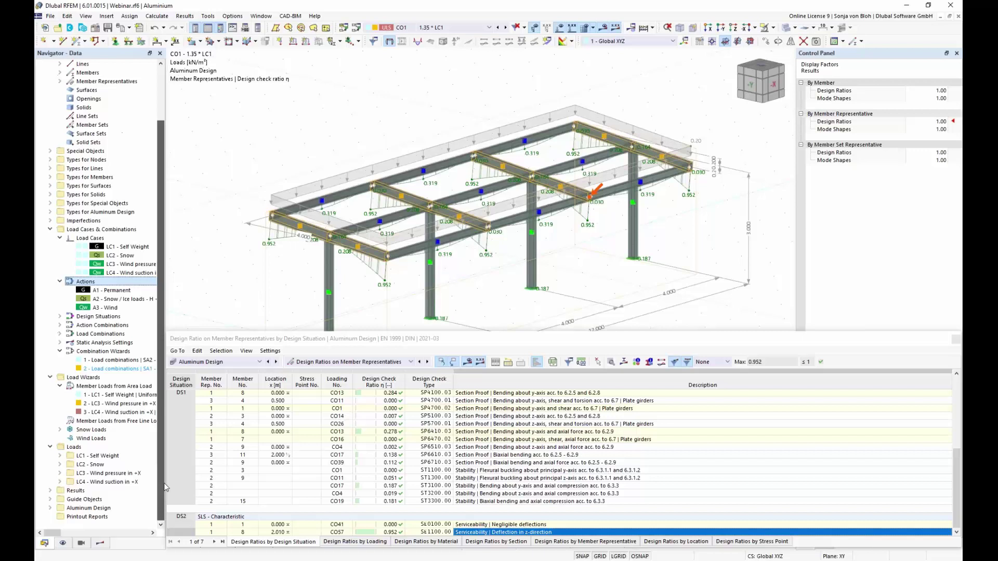
# Add a new printout report, report 1, from the Printout Reports node.
pyautogui.rightClick(93, 518)
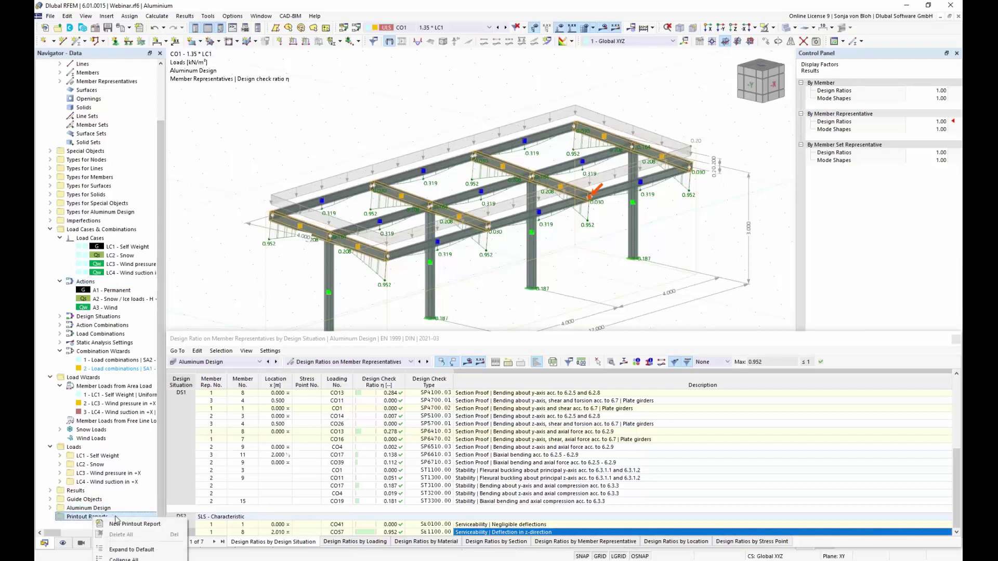
pyautogui.click(119, 524)
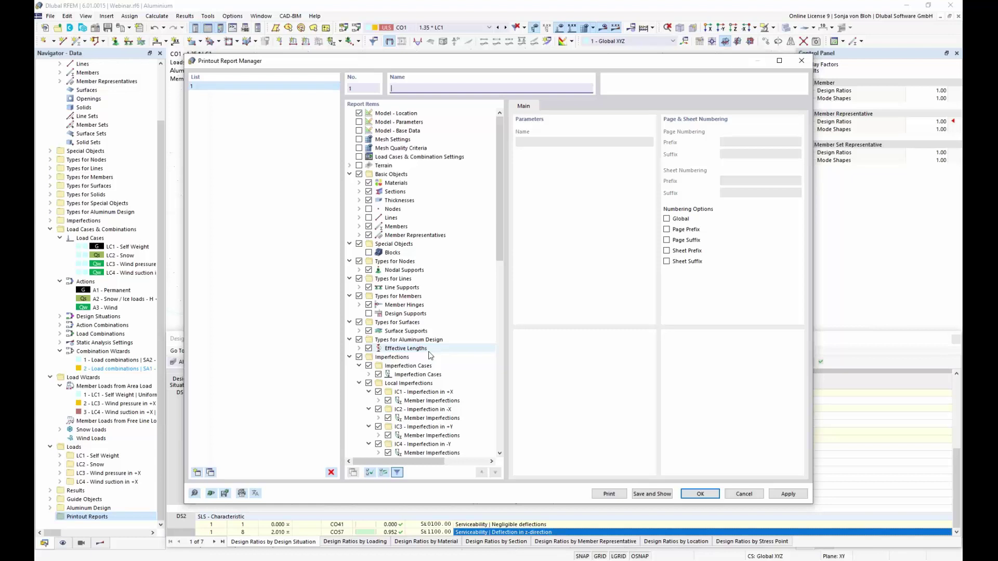
# Clear all report items, include the Aluminum Design inputs and Design Ratio by Material table, and save.
pyautogui.click(370, 472)
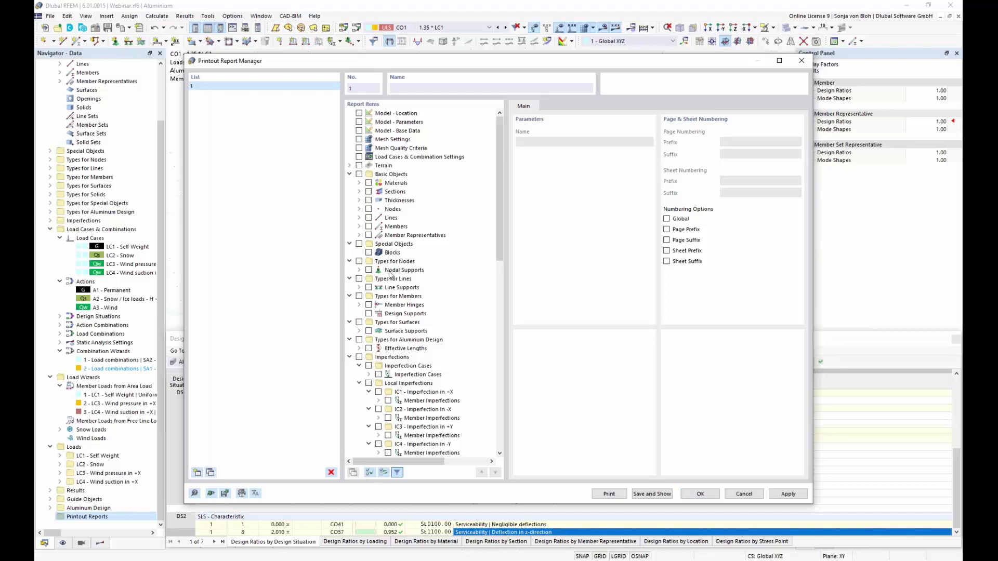
pyautogui.moveTo(500, 213); pyautogui.dragTo(530, 425)
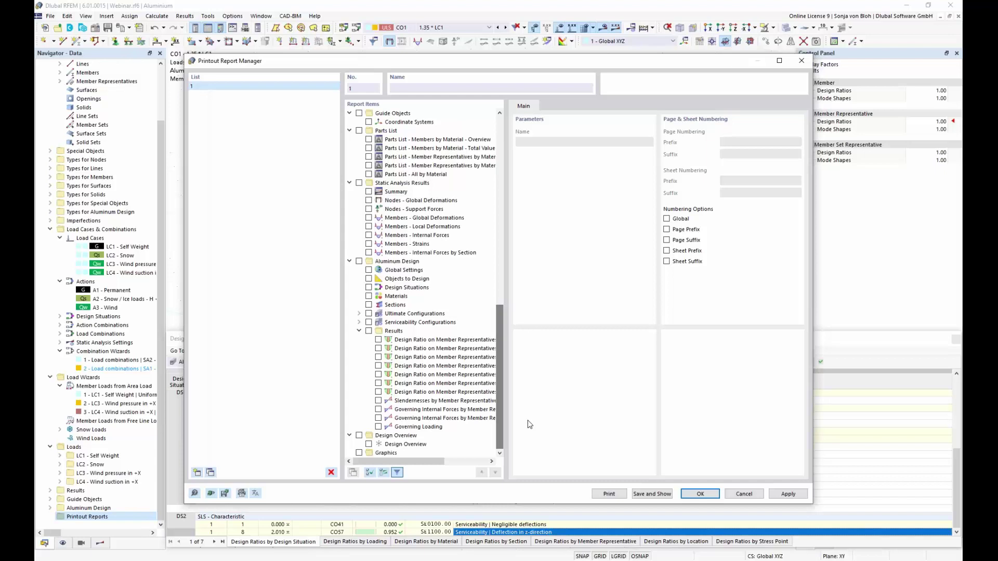
pyautogui.click(369, 270)
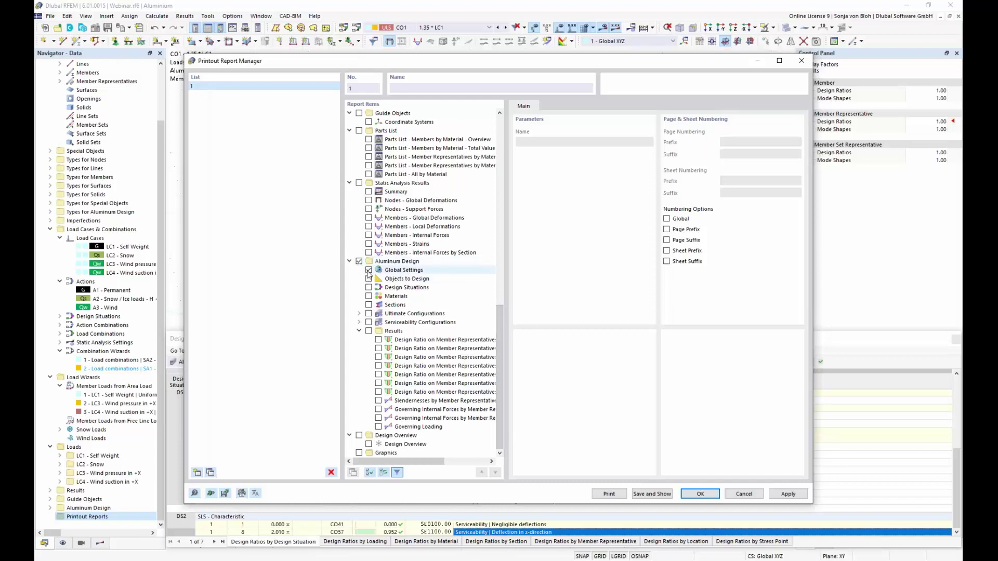
pyautogui.click(369, 279)
pyautogui.click(368, 287)
pyautogui.click(369, 296)
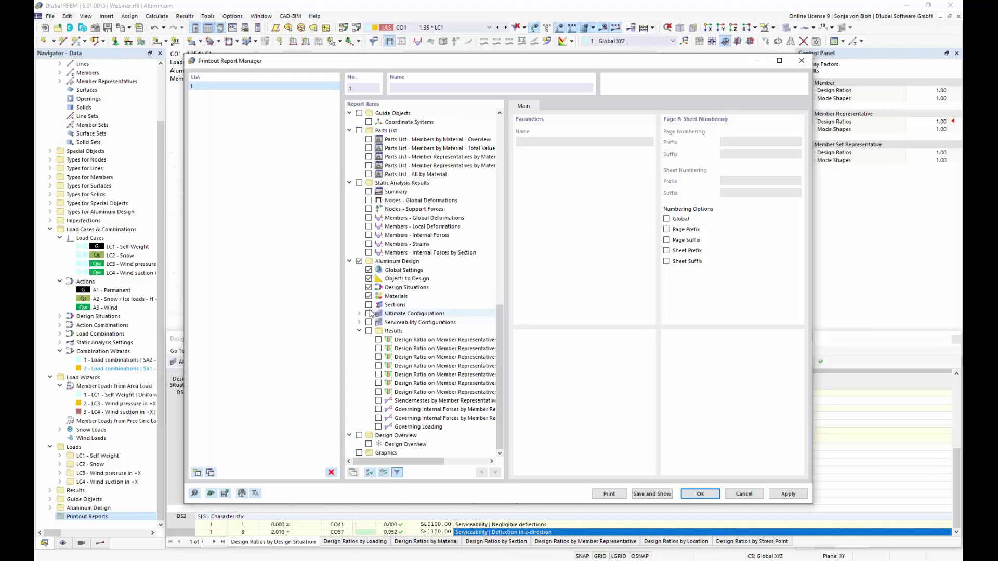
pyautogui.click(372, 315)
pyautogui.click(368, 305)
pyautogui.click(368, 313)
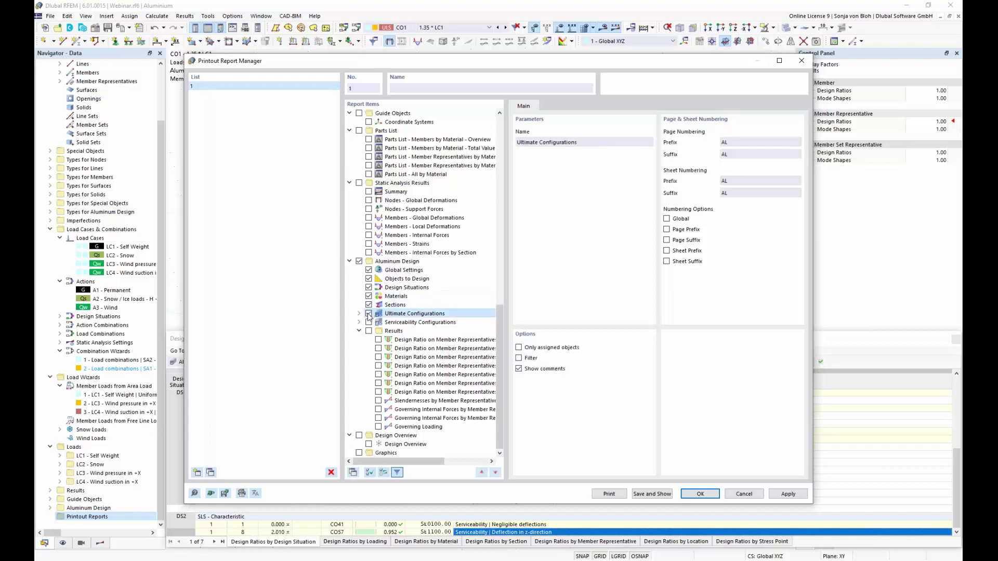
pyautogui.click(369, 322)
pyautogui.click(438, 359)
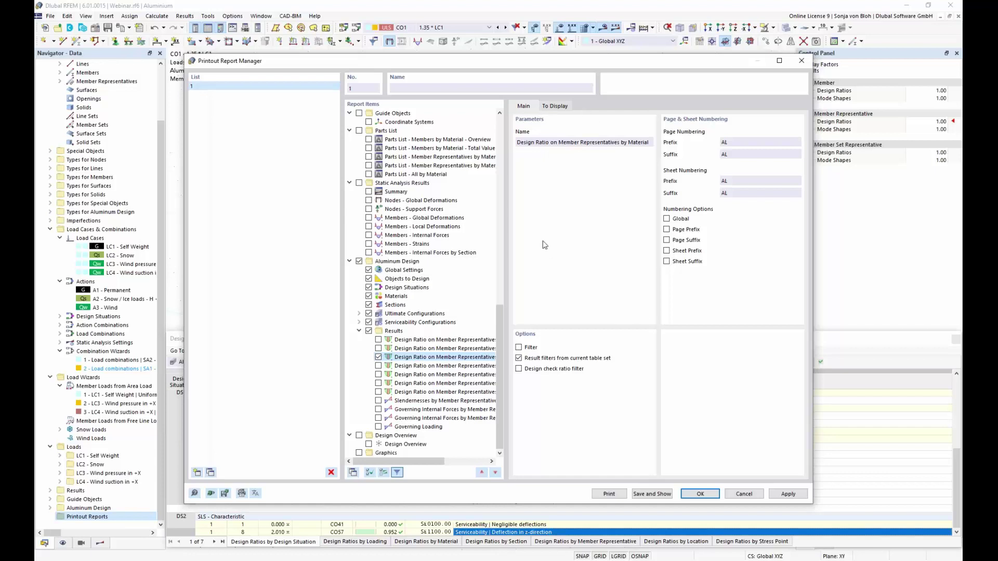
pyautogui.click(665, 496)
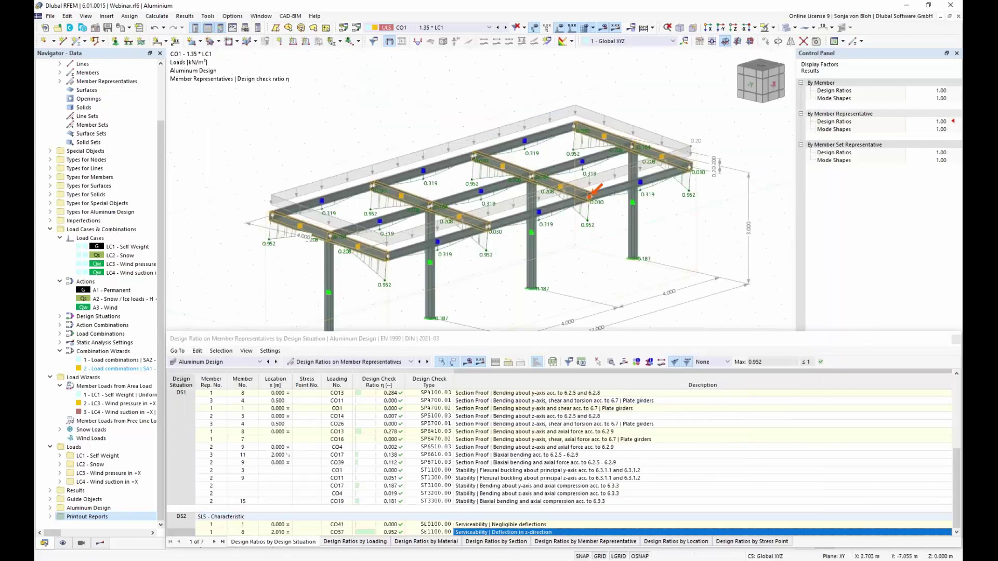
# Preview the report's 1.8.1 Design Ratio table page, then return to the main model window.
pyautogui.scroll(-5, 487, 297)
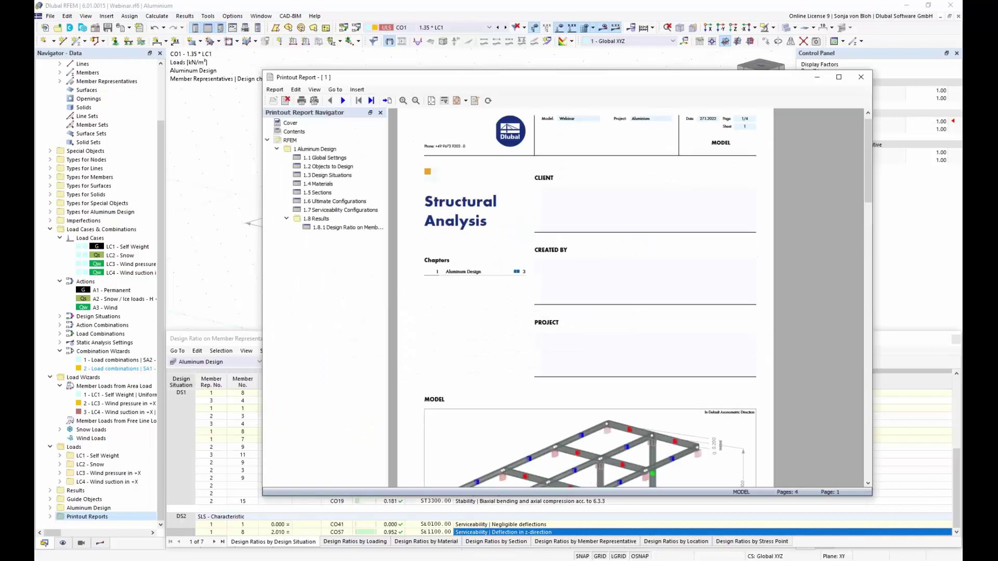
pyautogui.click(347, 227)
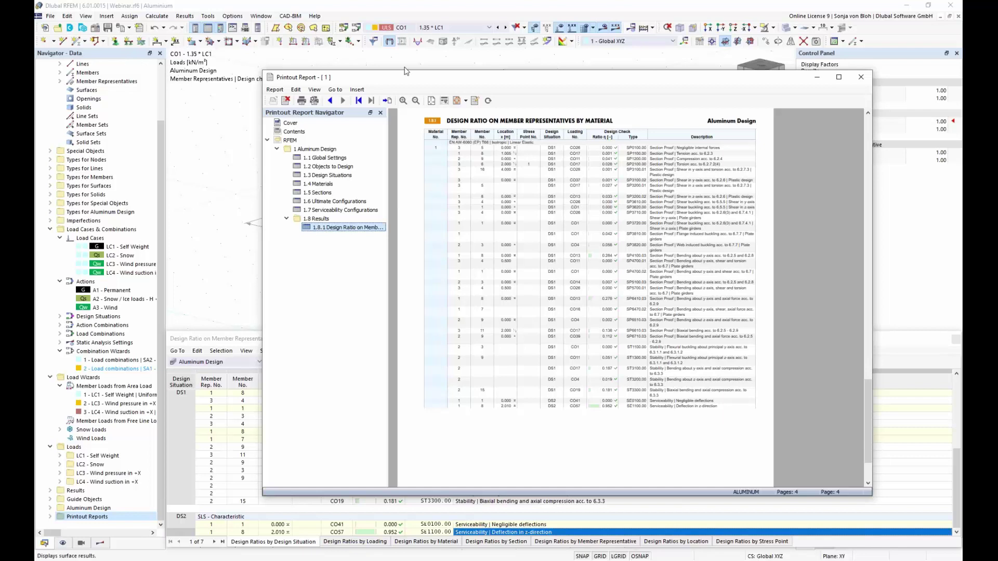
pyautogui.click(206, 113)
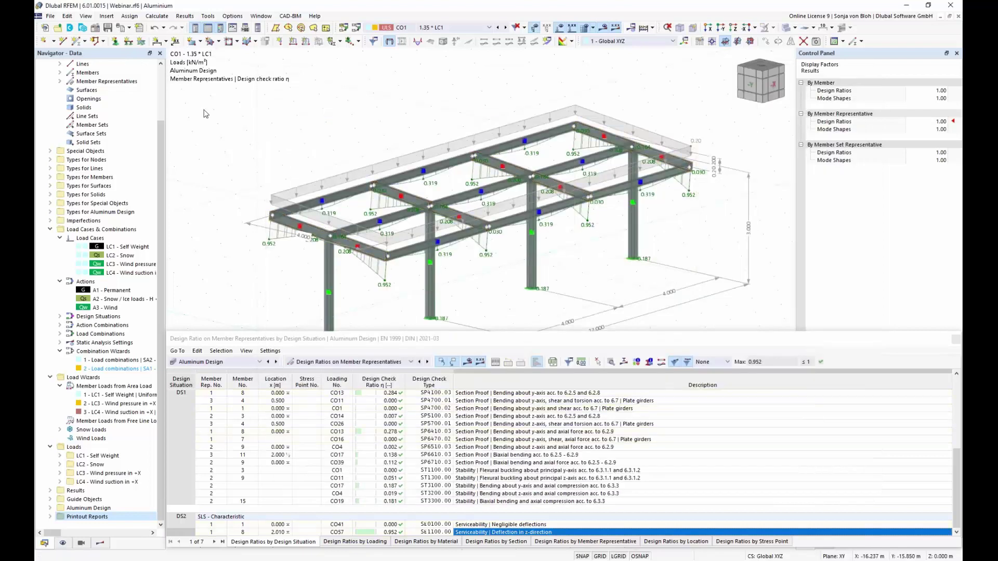
# Send the current design-ratio graphic to printout report 1, rotated 270°.
pyautogui.click(129, 29)
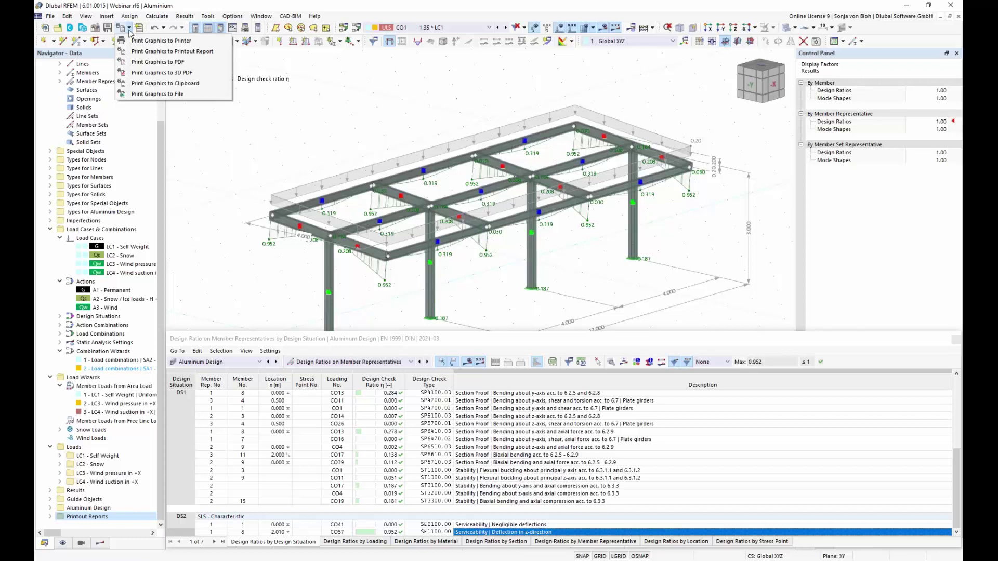
pyautogui.click(183, 51)
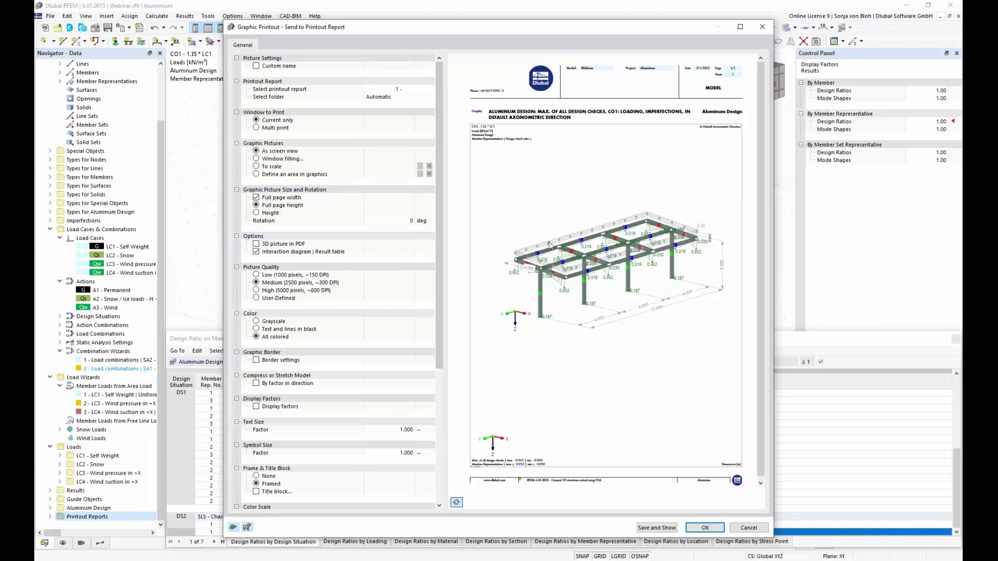
pyautogui.click(395, 222)
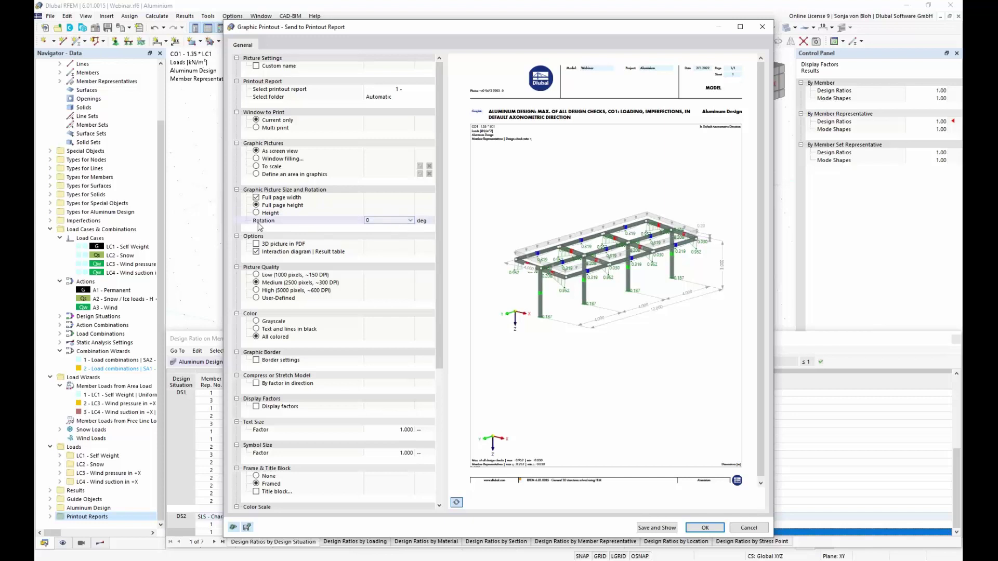
pyautogui.click(377, 225)
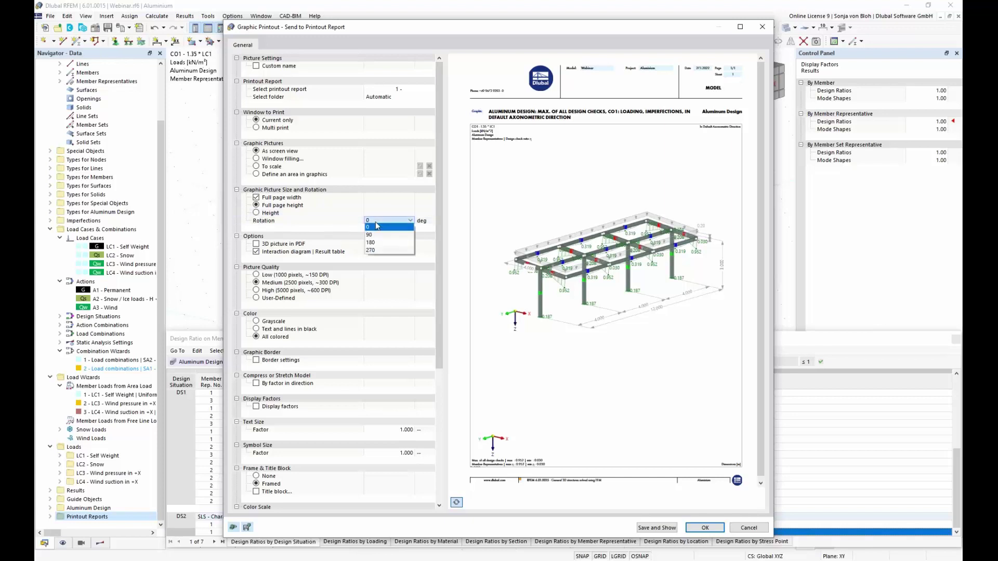
pyautogui.click(385, 255)
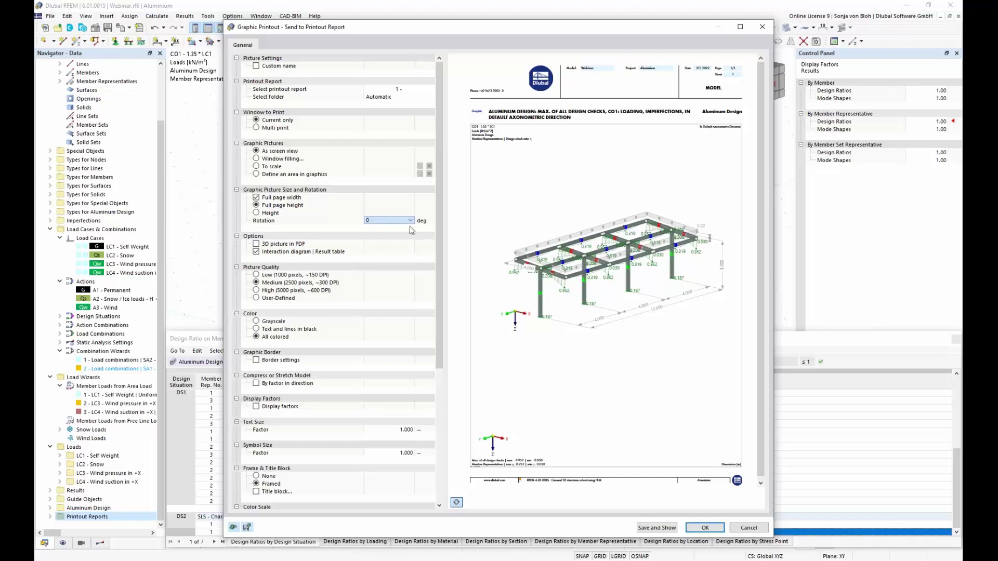
pyautogui.scroll(-3, 407, 225)
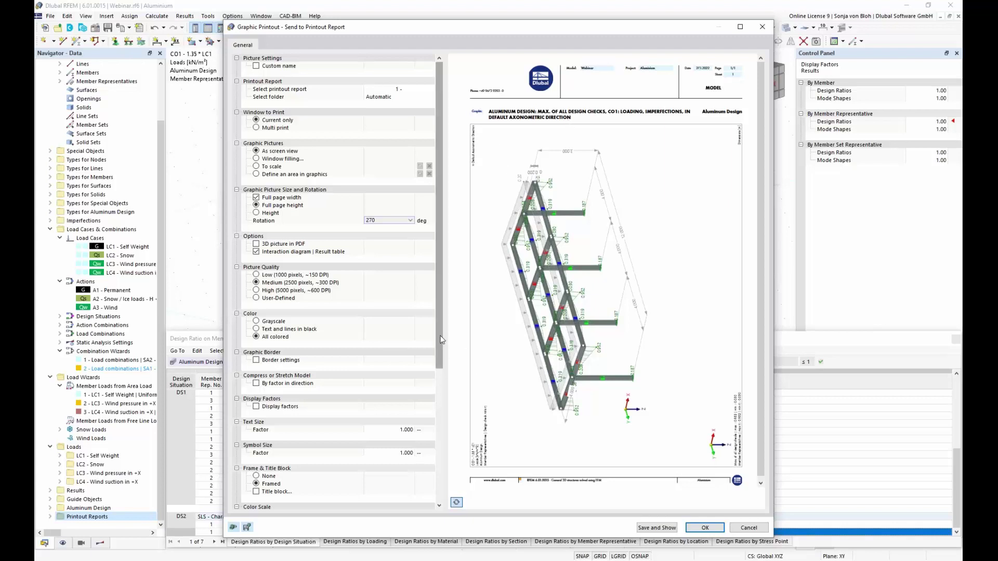
pyautogui.scroll(-1, 440, 363)
pyautogui.moveTo(440, 362); pyautogui.dragTo(450, 421)
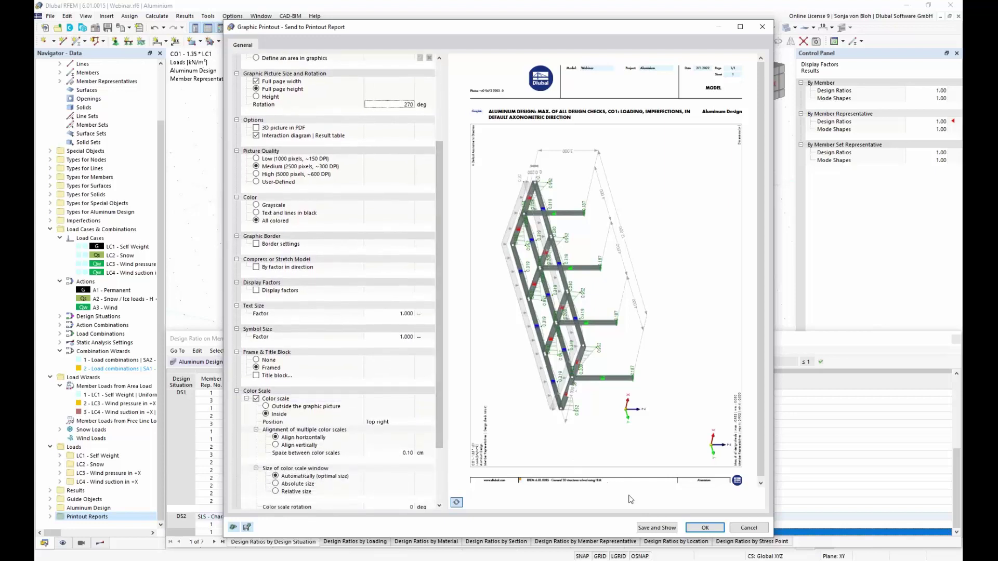
# Add the rotated graphic to the report and view its Aluminum Design: Max. of all page.
pyautogui.click(657, 529)
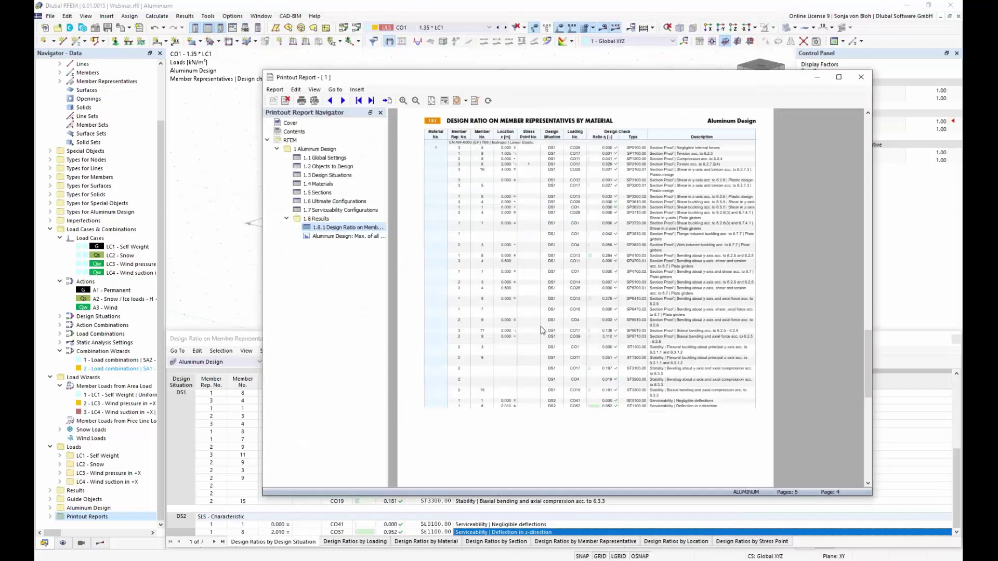
pyautogui.click(349, 237)
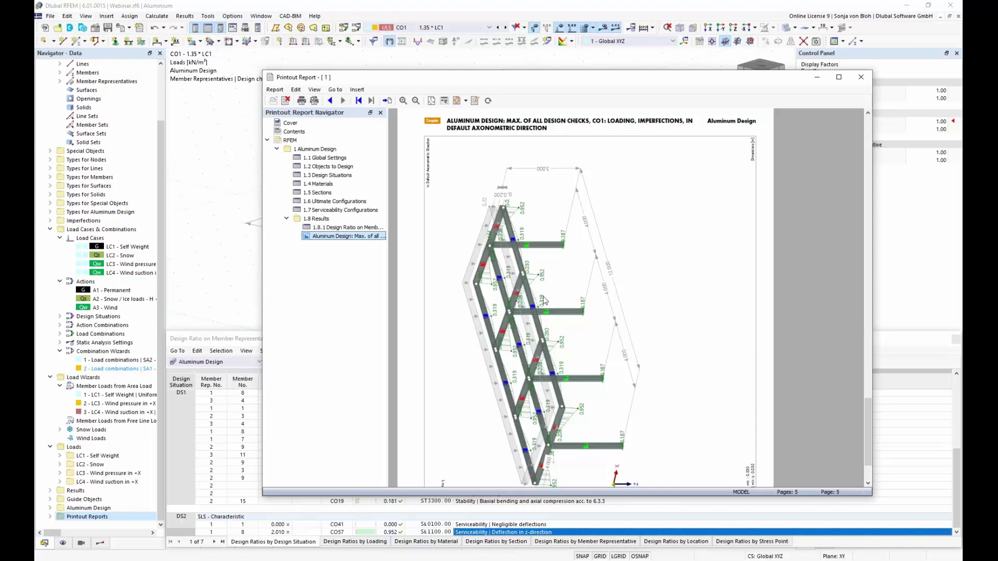
pyautogui.scroll(-3, 544, 300)
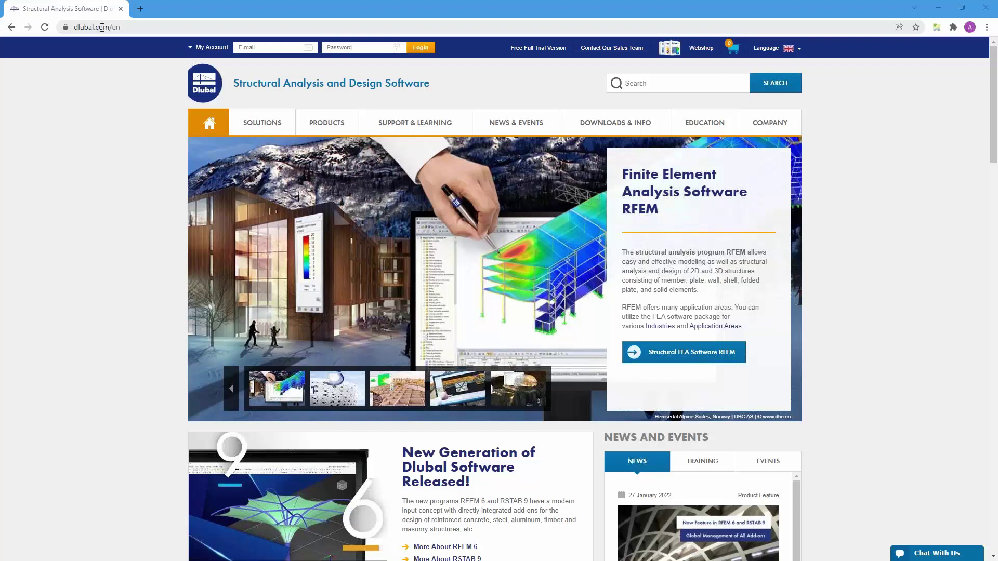
# Open the Webinars page from NEWS & EVENTS and scroll to the aluminium structures webinar.
pyautogui.moveTo(508, 124)
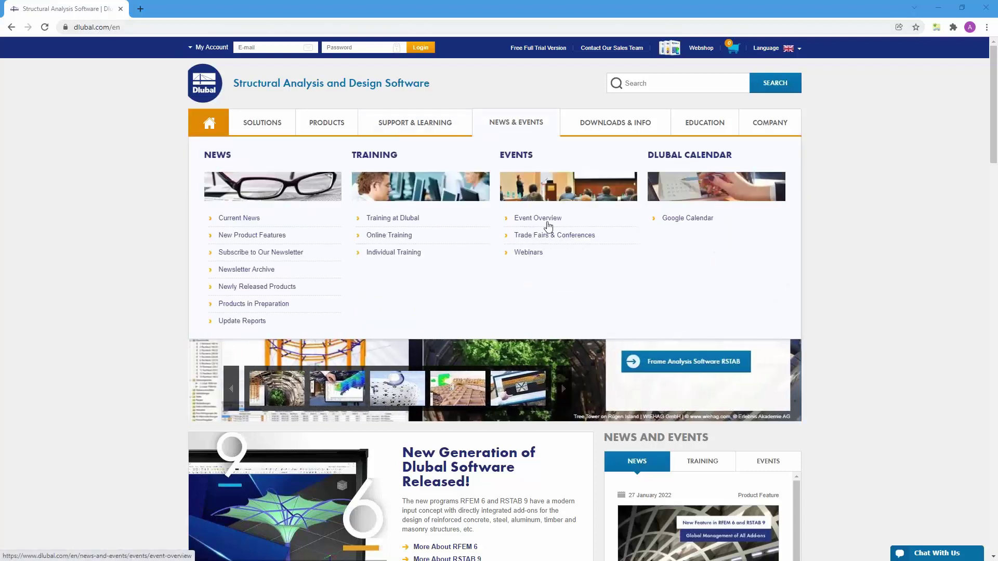
pyautogui.click(528, 252)
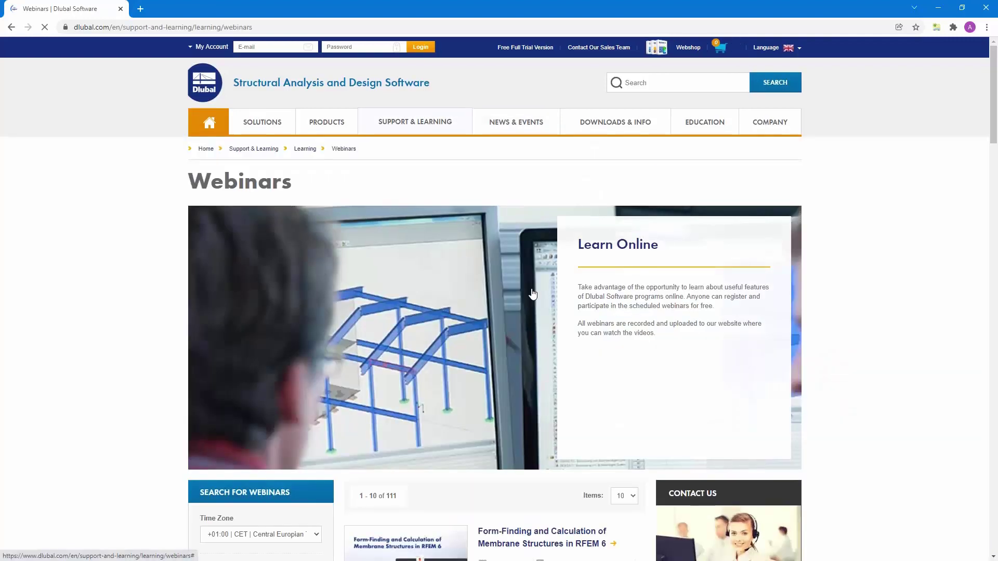
pyautogui.scroll(-5, 532, 292)
pyautogui.scroll(-12, 499, 291)
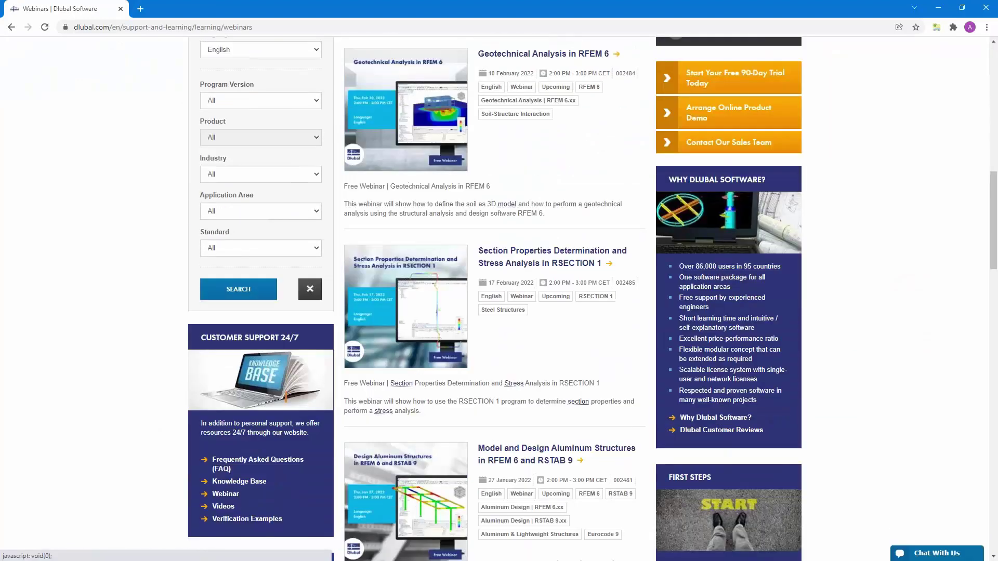
pyautogui.scroll(-10, 499, 291)
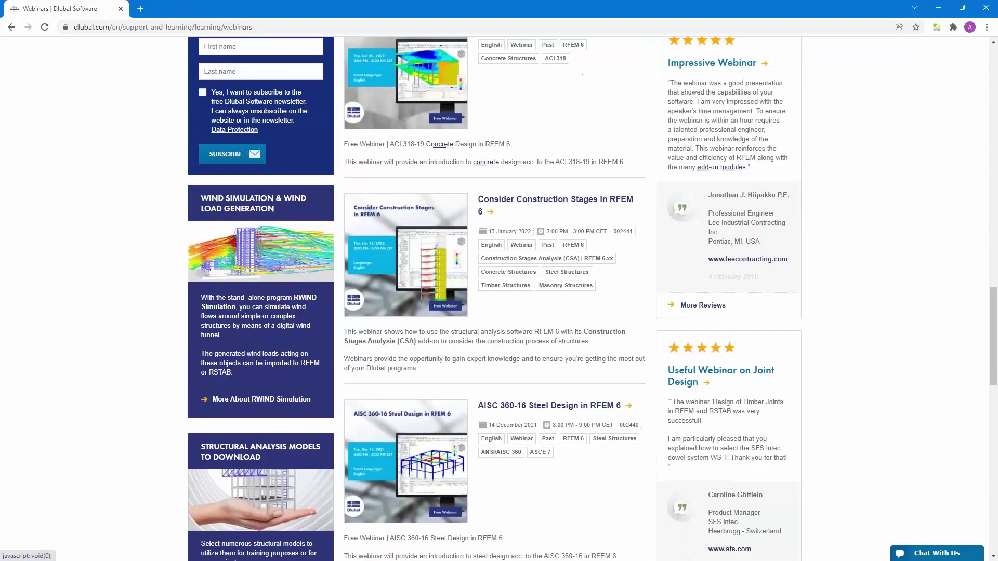
pyautogui.scroll(-9, 499, 291)
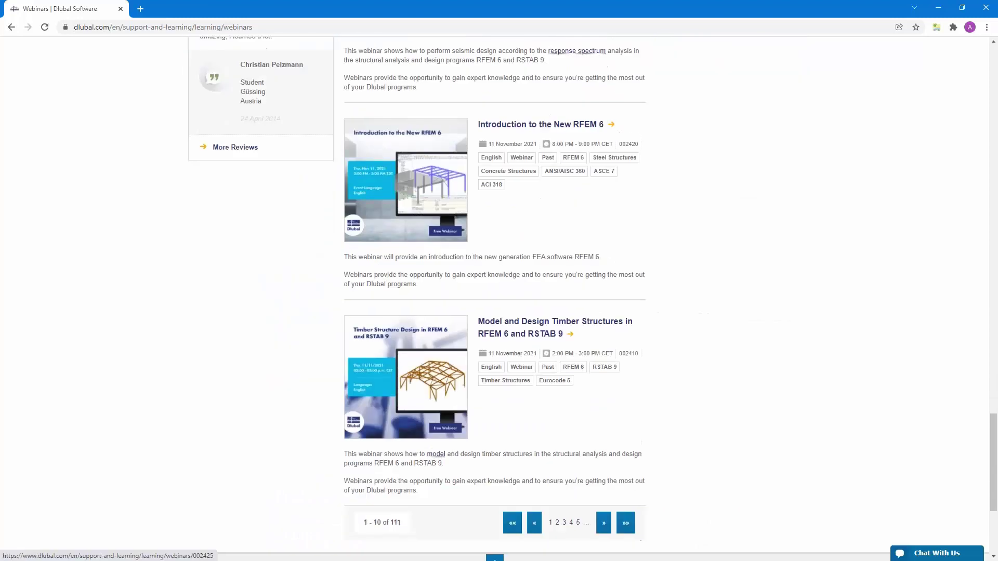
pyautogui.scroll(18, 499, 292)
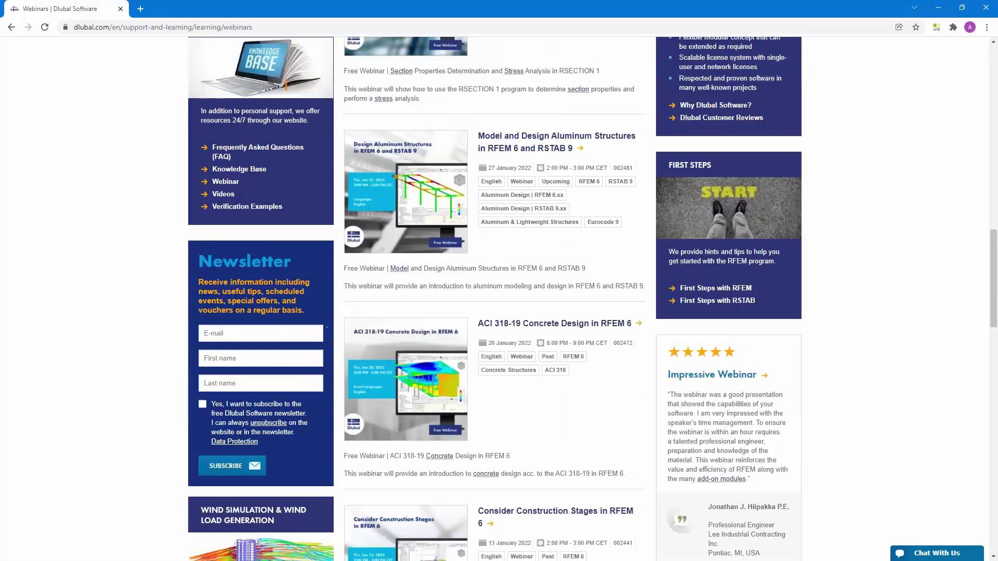
pyautogui.scroll(3, 525, 356)
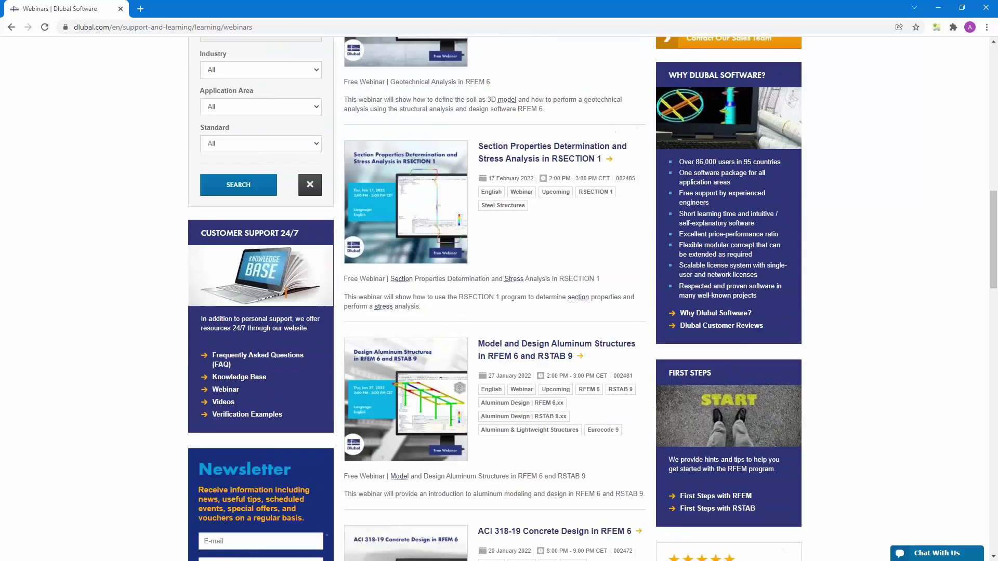
# Open the Model and Design Aluminum Structures webinar and browse its speakers, keywords and downloads.
pyautogui.click(513, 357)
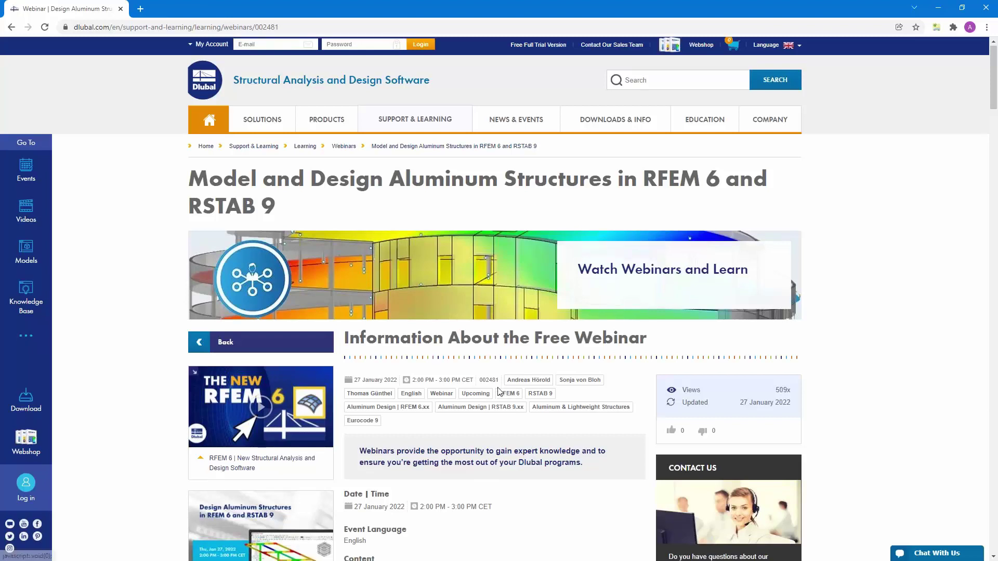
pyautogui.scroll(-5, 529, 297)
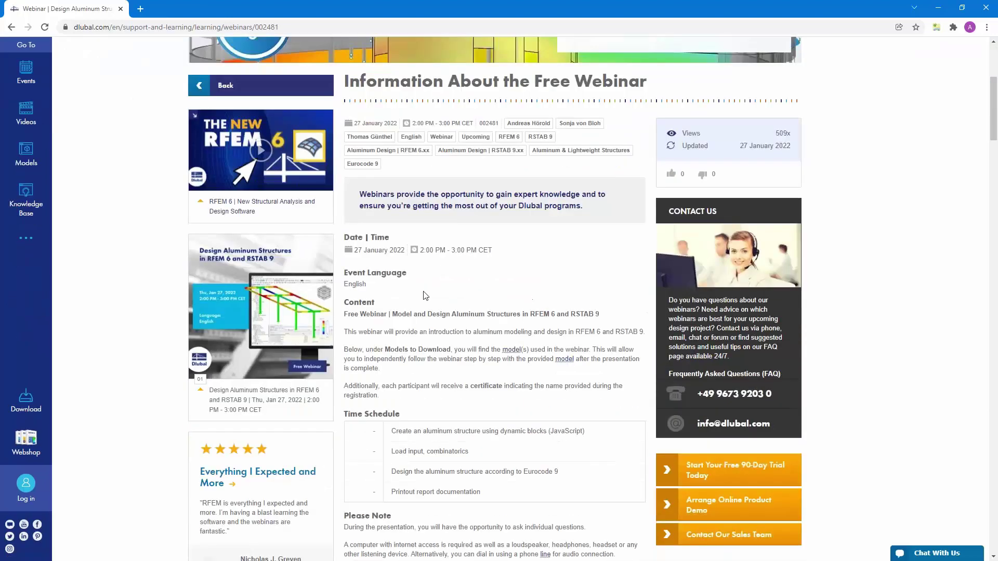
pyautogui.scroll(-9, 435, 372)
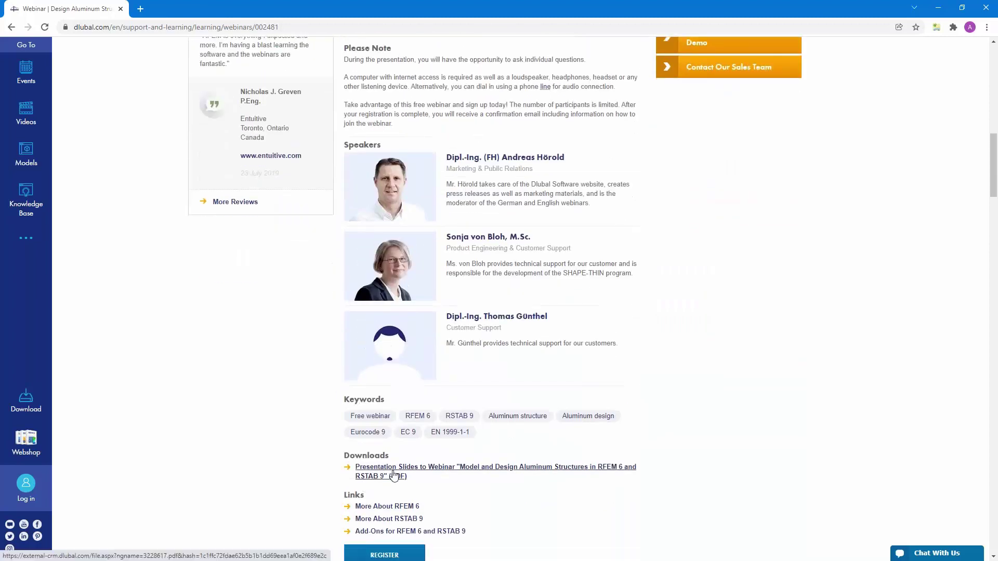
pyautogui.scroll(-3, 397, 474)
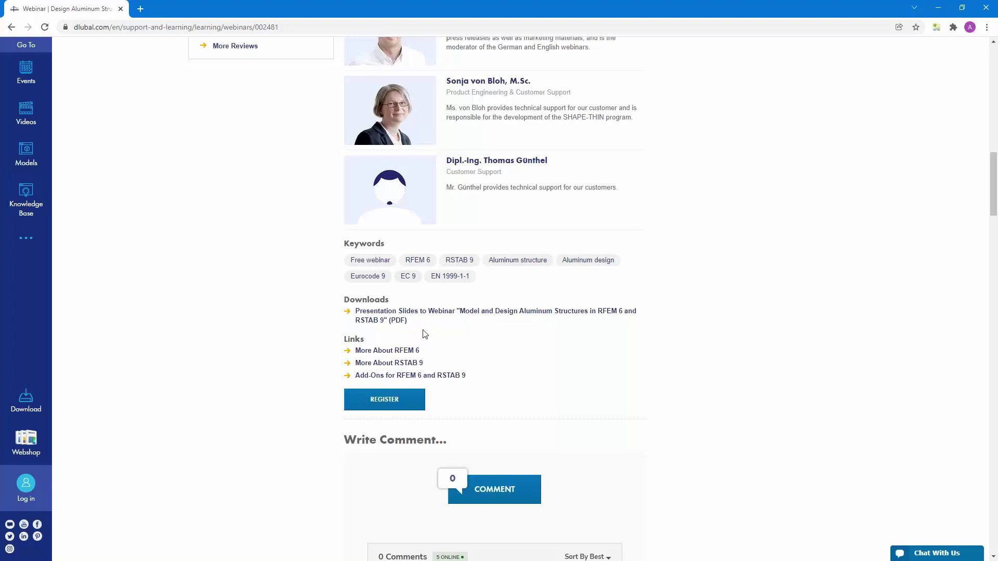
pyautogui.scroll(2, 423, 334)
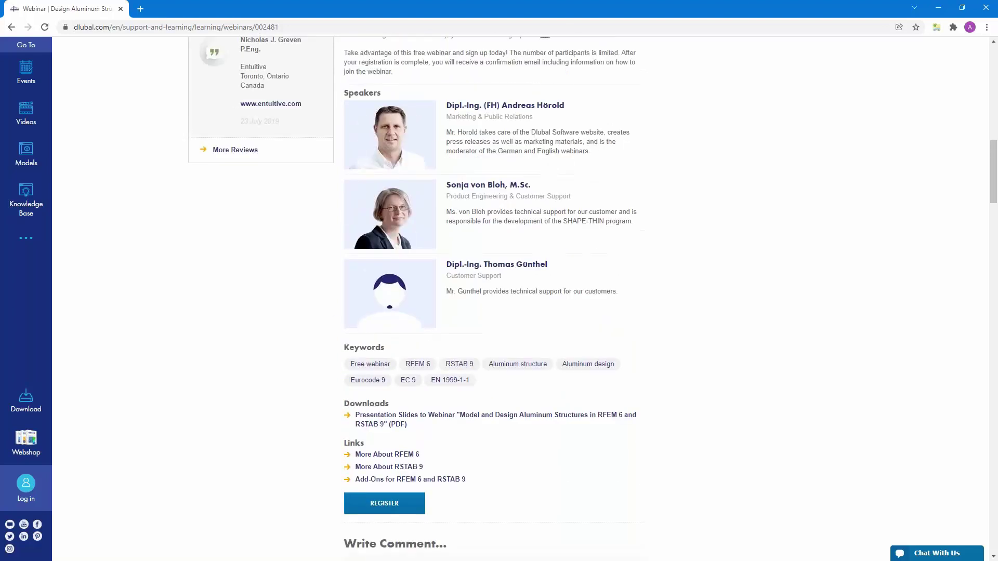